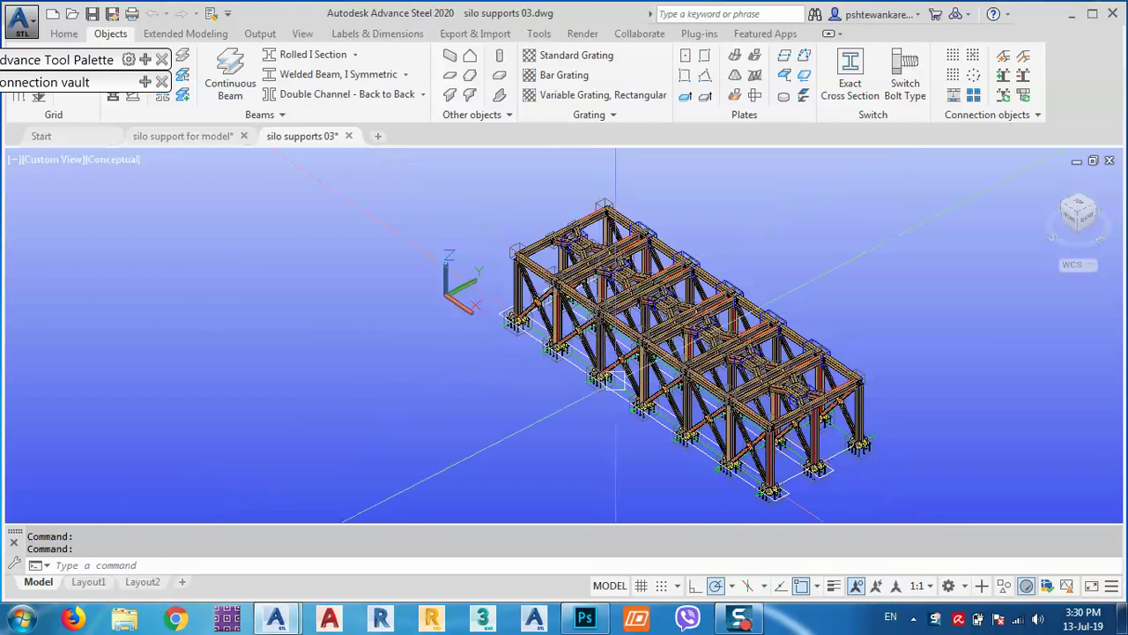
# Examine the joint between the corner column's top and the beam above it in the 3D model
pyautogui.scroll(5, 520, 260)
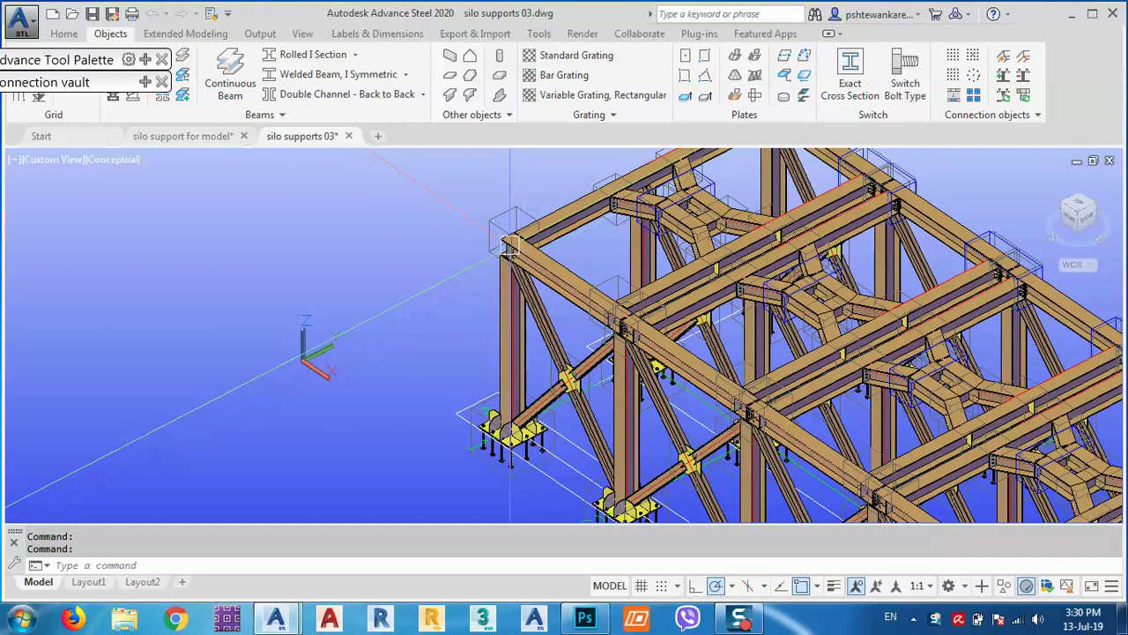
pyautogui.scroll(3, 510, 244)
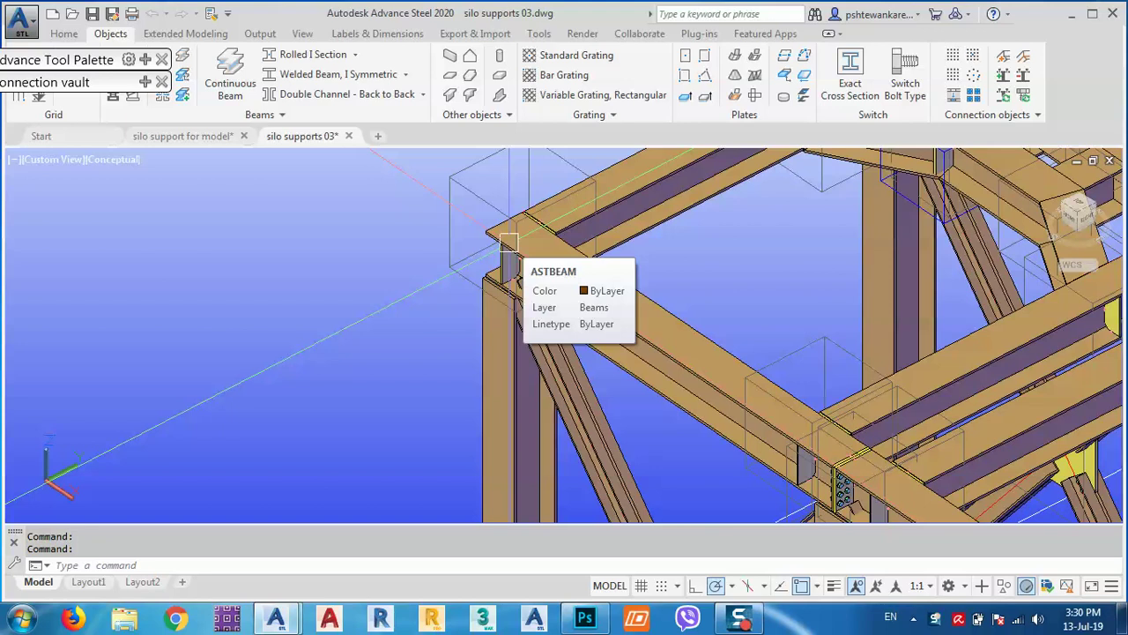
pyautogui.scroll(3, 511, 266)
pyautogui.scroll(3, 528, 270)
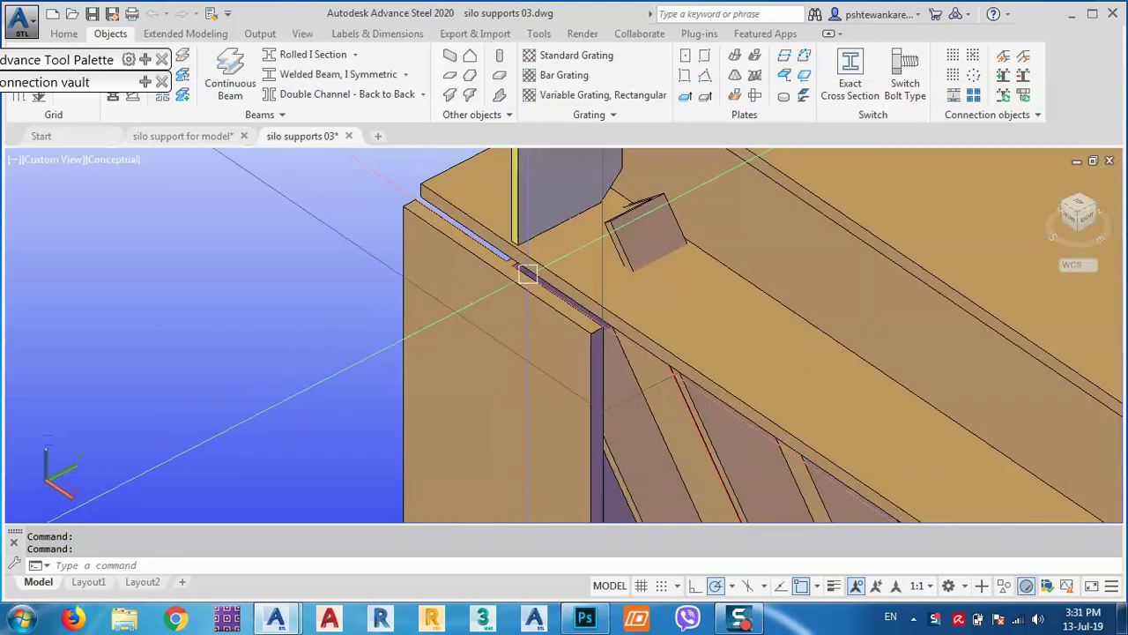
# Examine the column-top plates and bolt holes at the corner and second columns in the silo support for model drawing
pyautogui.click(183, 136)
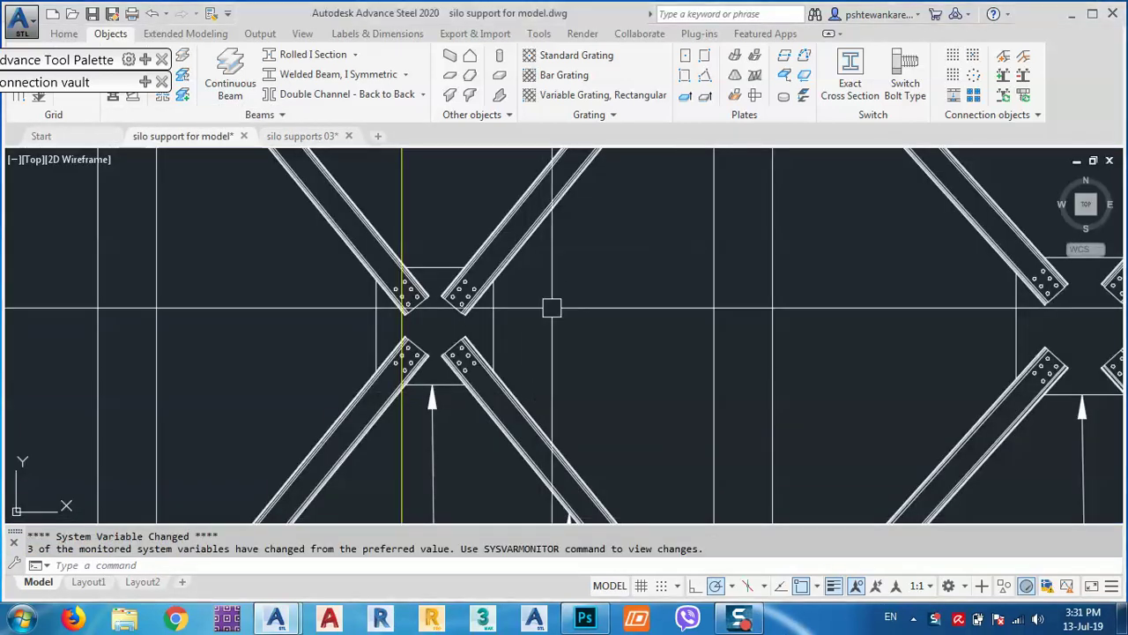
pyautogui.scroll(-6, 550, 307)
pyautogui.scroll(10, 652, 394)
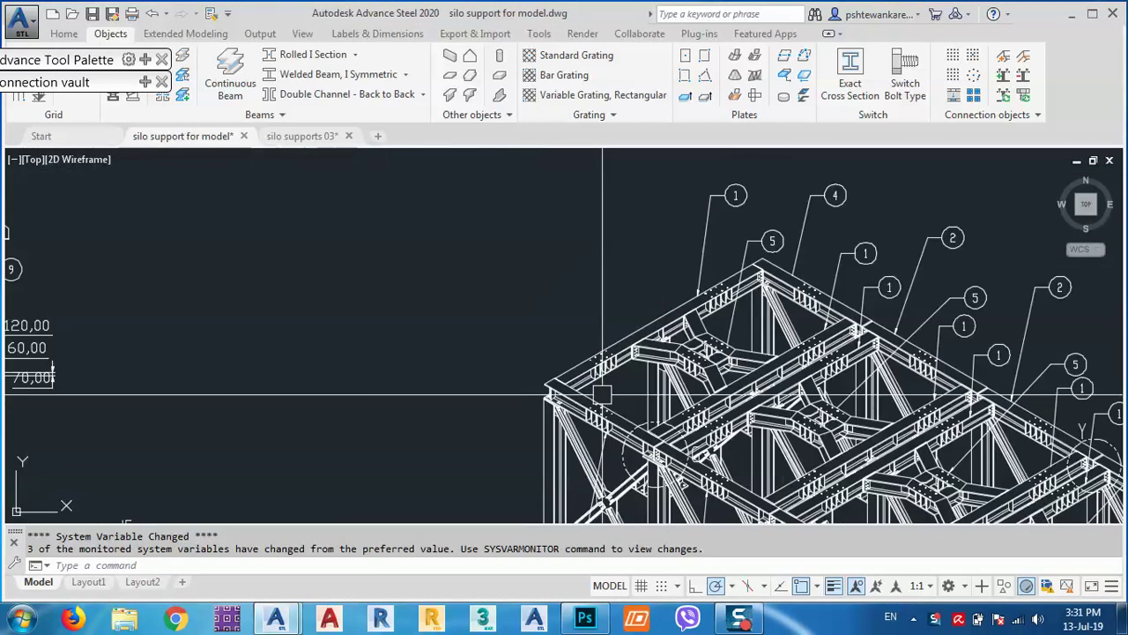
pyautogui.moveTo(532, 456); pyautogui.dragTo(563, 298, button='middle')
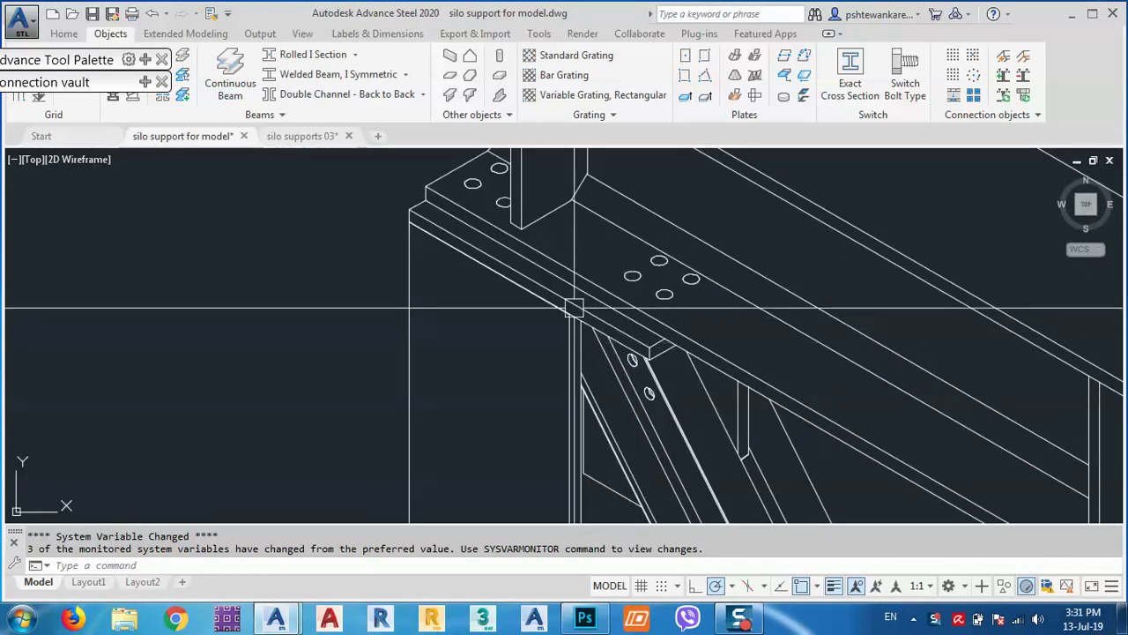
pyautogui.scroll(-7, 508, 271)
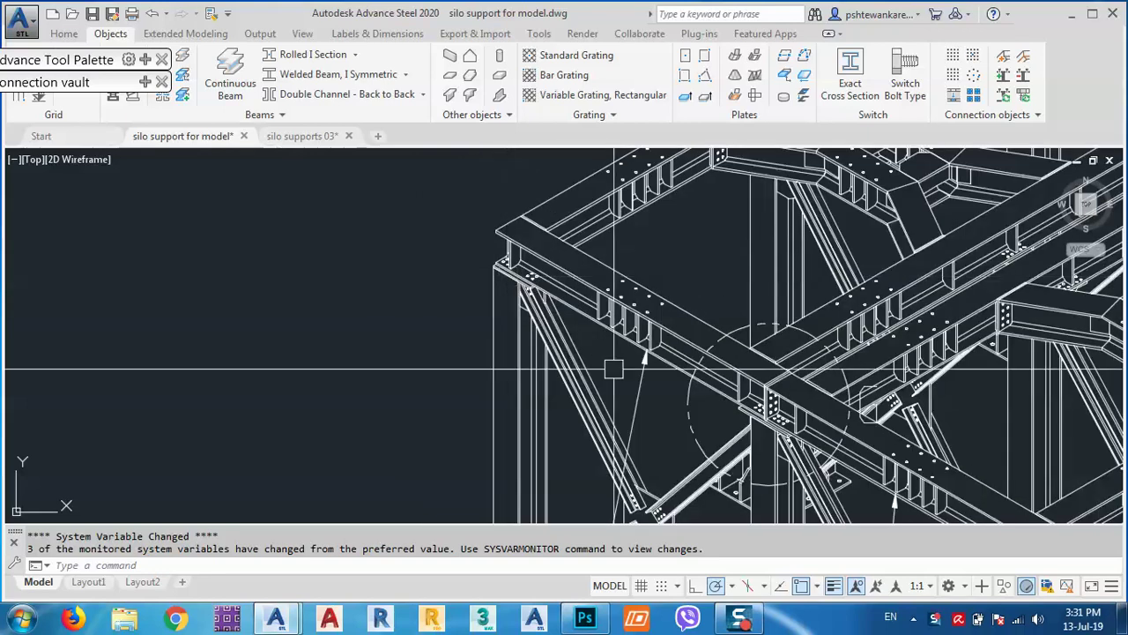
pyautogui.moveTo(791, 428); pyautogui.dragTo(652, 320, button='middle')
pyautogui.scroll(5, 608, 301)
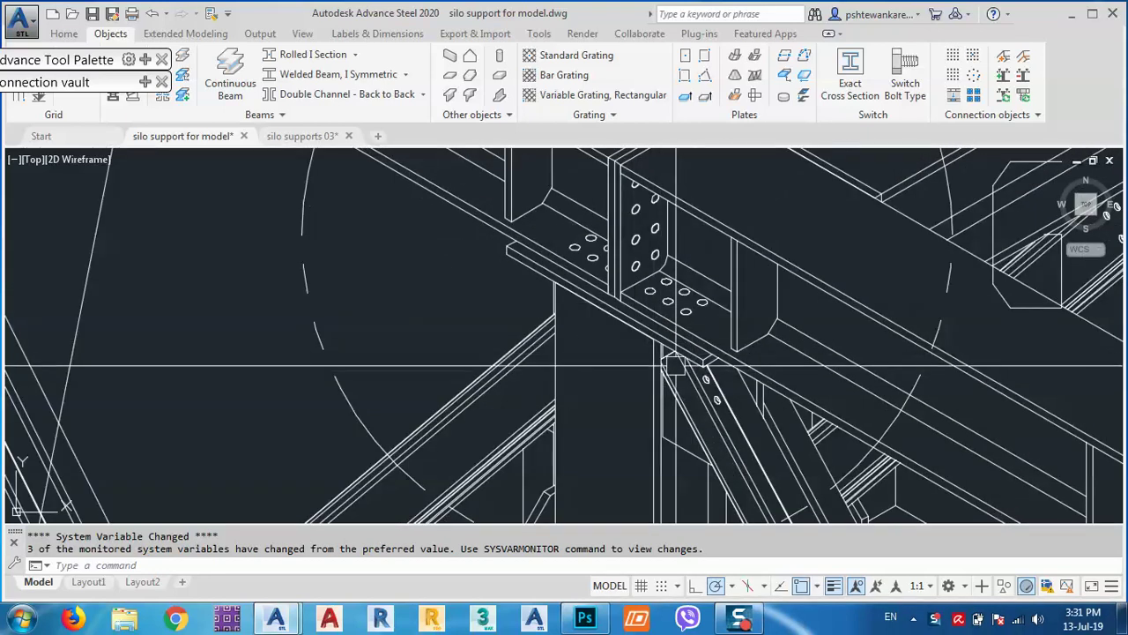
pyautogui.scroll(3, 672, 348)
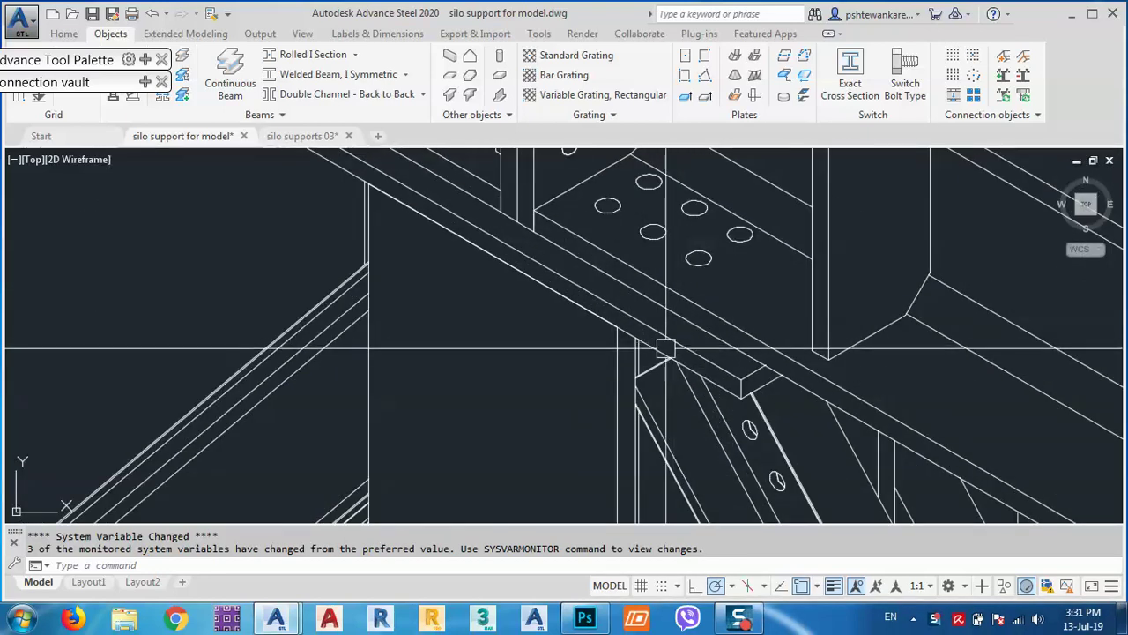
pyautogui.scroll(-2, 644, 352)
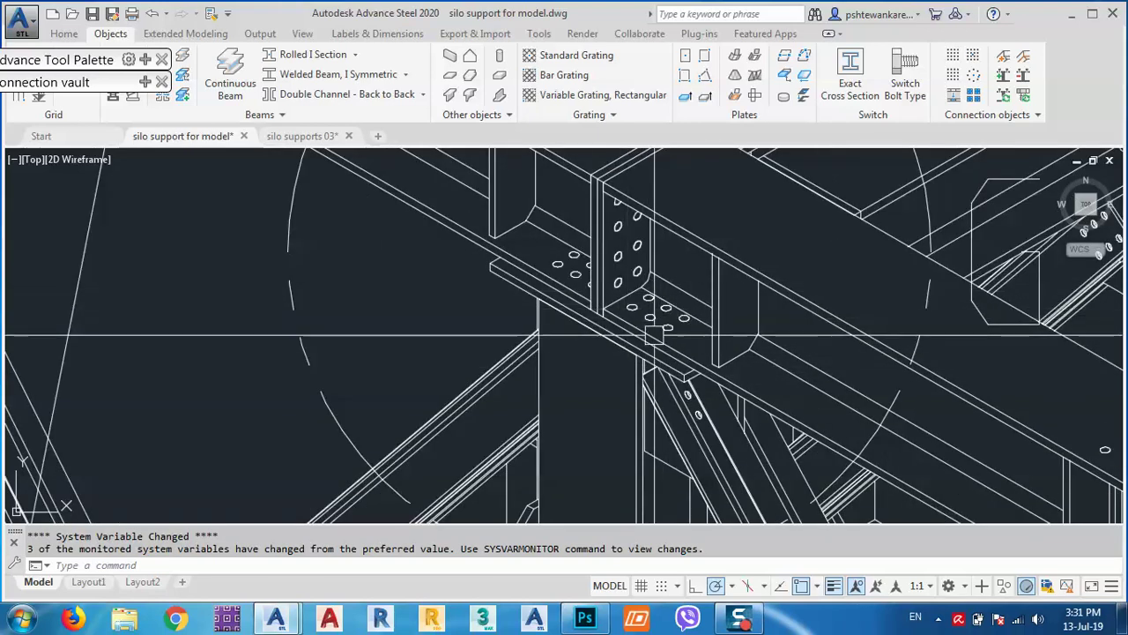
pyautogui.moveTo(649, 327)
pyautogui.mouseDown(button='middle')
pyautogui.moveTo(749, 317)
pyautogui.moveTo(812, 333)
pyautogui.mouseUp(button='middle')
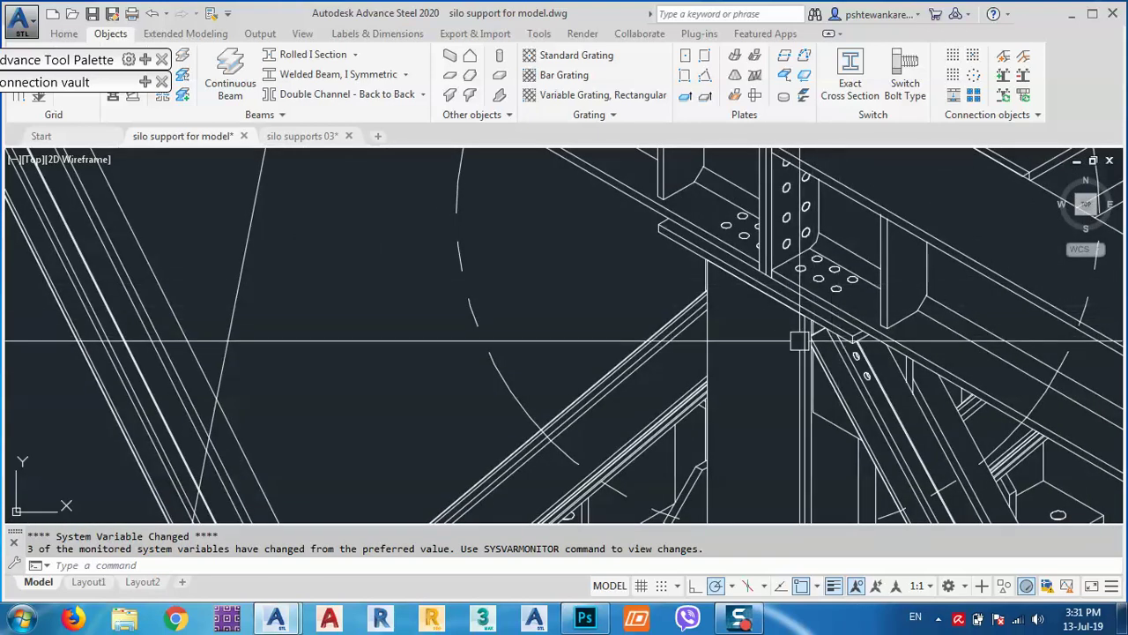
# Return to the silo supports 03 drawing and inspect the joints above the corner and second columns along the outer beam
pyautogui.click(305, 138)
pyautogui.moveTo(486, 325); pyautogui.dragTo(476, 305, button='middle')
pyautogui.scroll(-4, 476, 305)
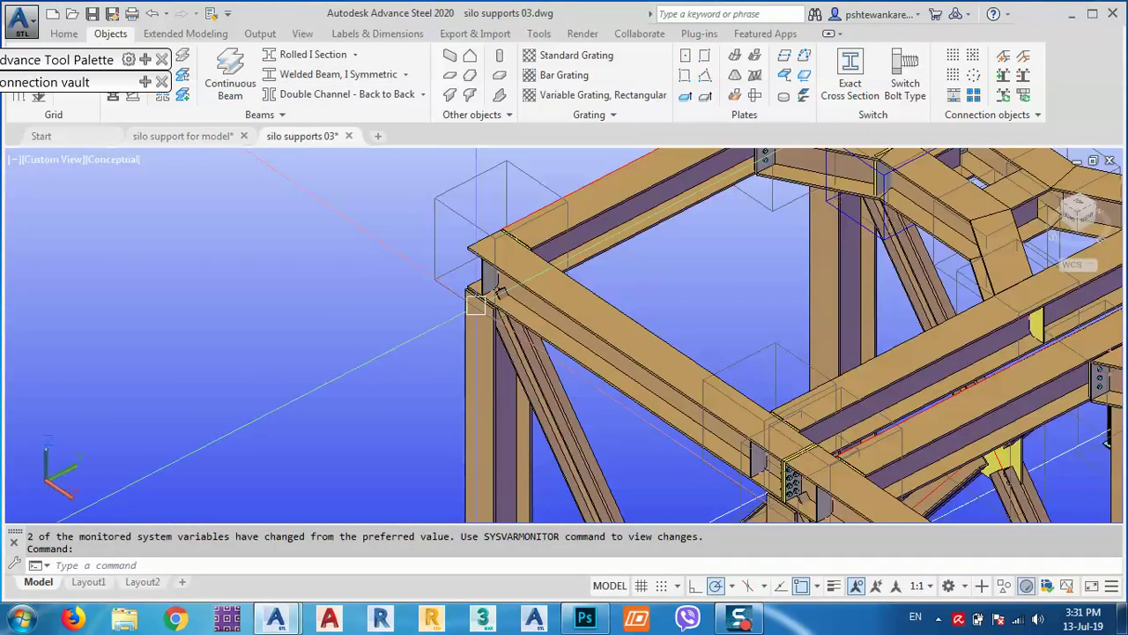
pyautogui.moveTo(611, 396); pyautogui.dragTo(589, 318, button='middle')
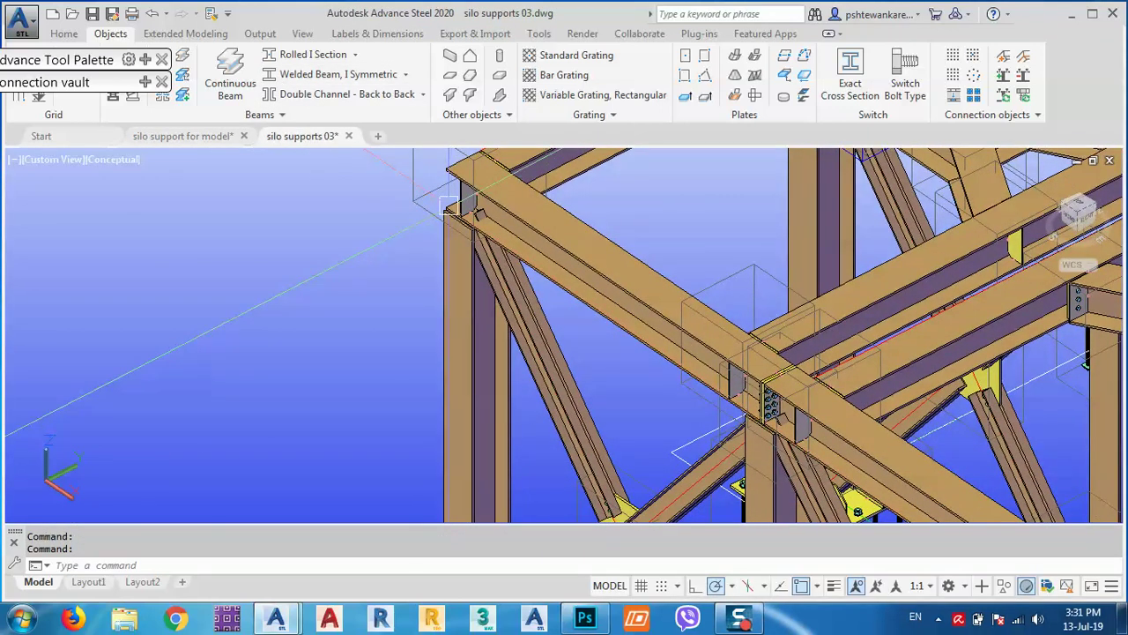
pyautogui.scroll(4, 837, 481)
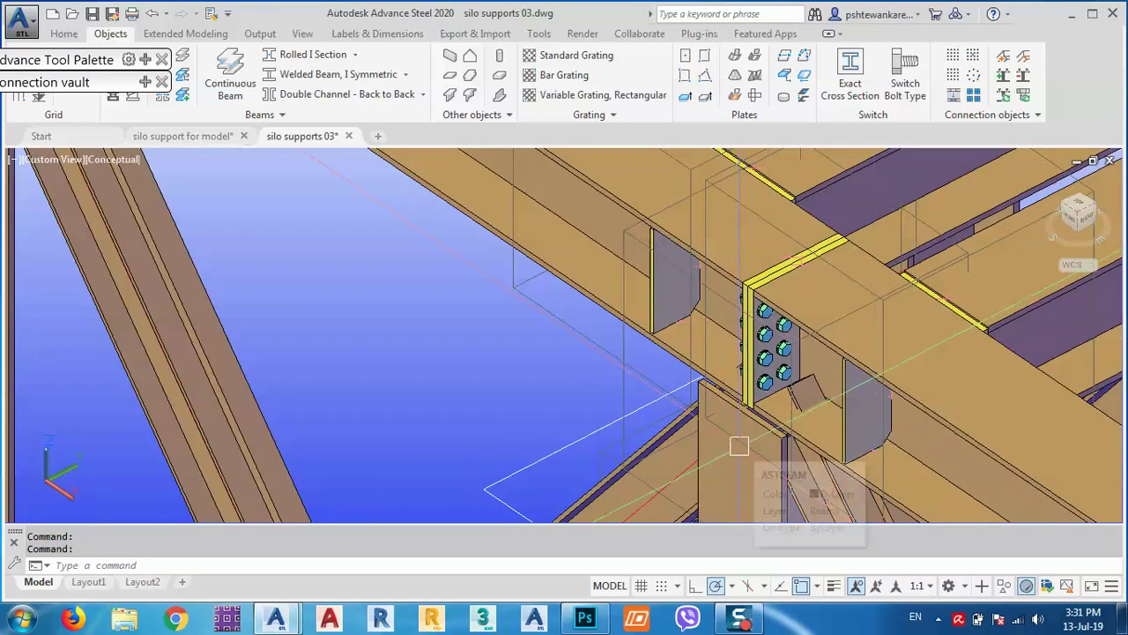
pyautogui.scroll(-2, 803, 430)
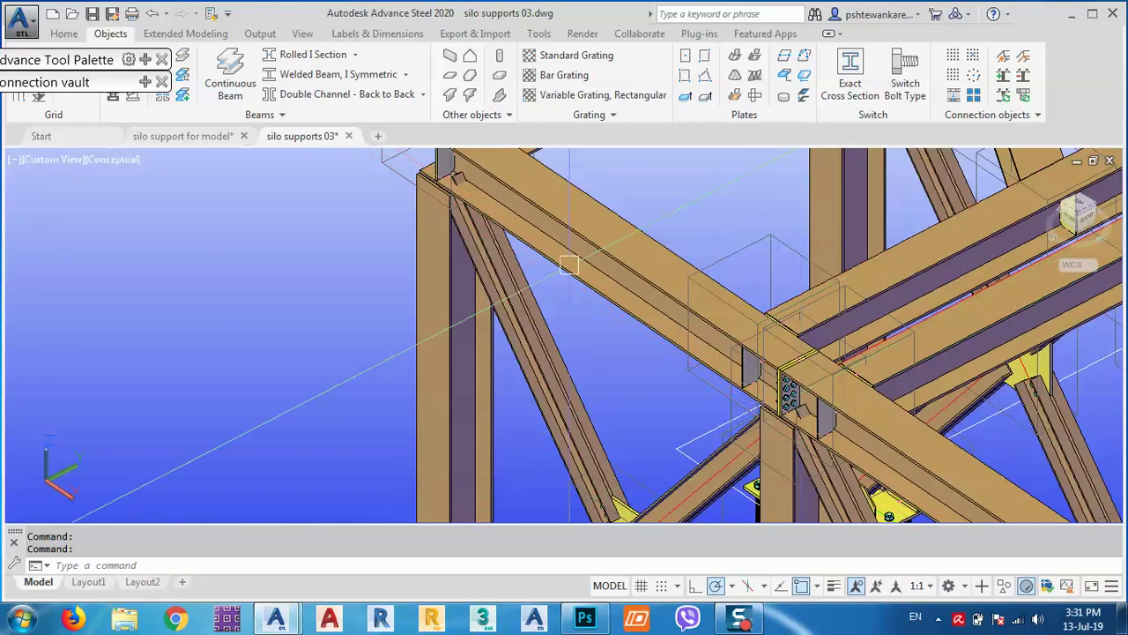
pyautogui.moveTo(519, 214); pyautogui.dragTo(615, 309, button='middle')
# Create a Gable wall end plate connection with the outer top beam as rafter and the corner column as column
pyautogui.moveTo(85, 57); pyautogui.dragTo(109, 55)
pyautogui.click(223, 107)
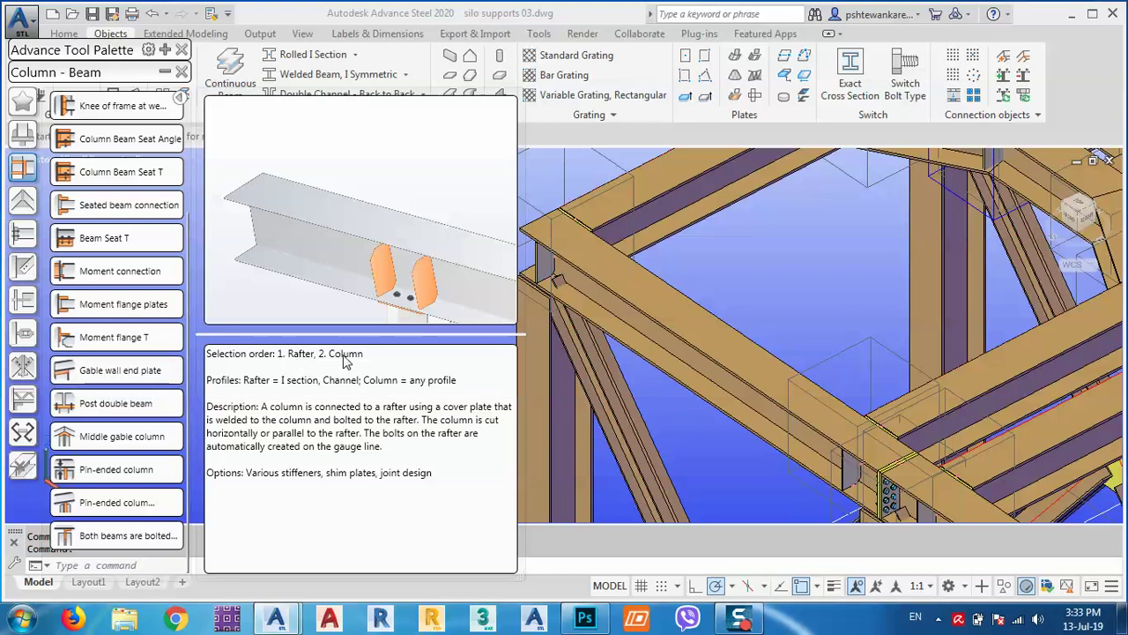
pyautogui.click(107, 372)
pyautogui.click(714, 351)
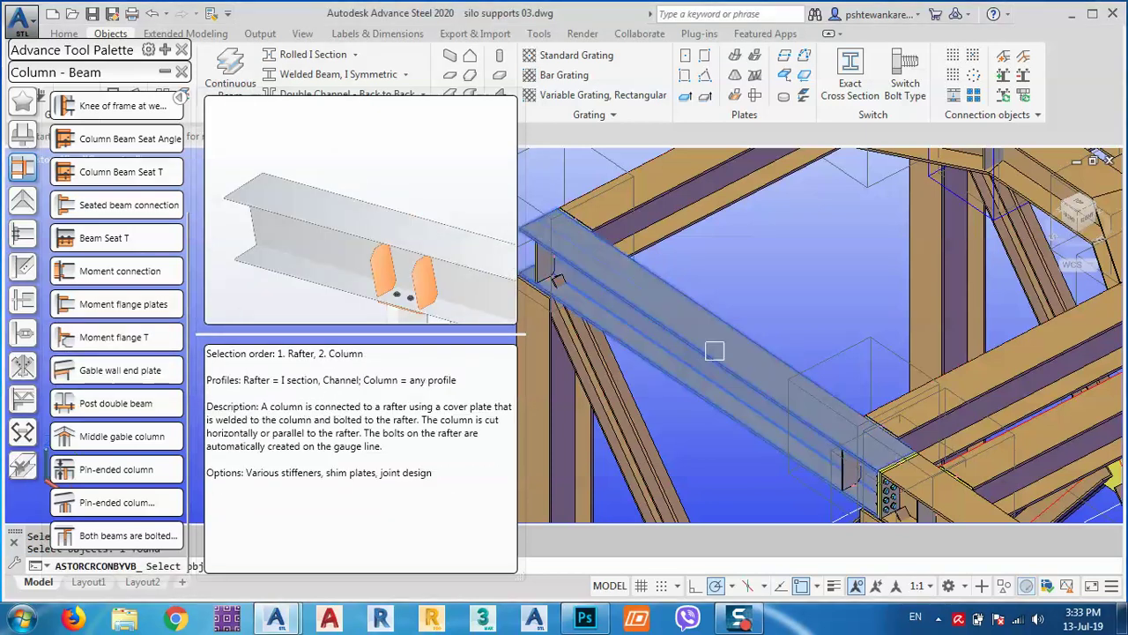
pyautogui.moveTo(674, 378); pyautogui.dragTo(866, 359, button='middle')
pyautogui.rightClick(864, 358)
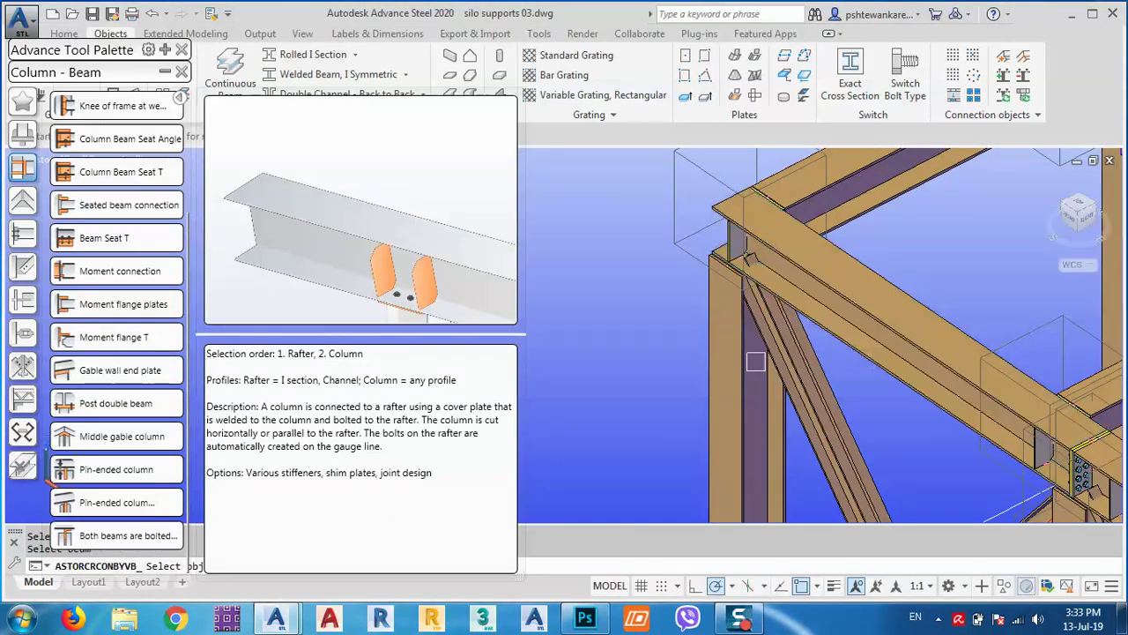
pyautogui.click(728, 353)
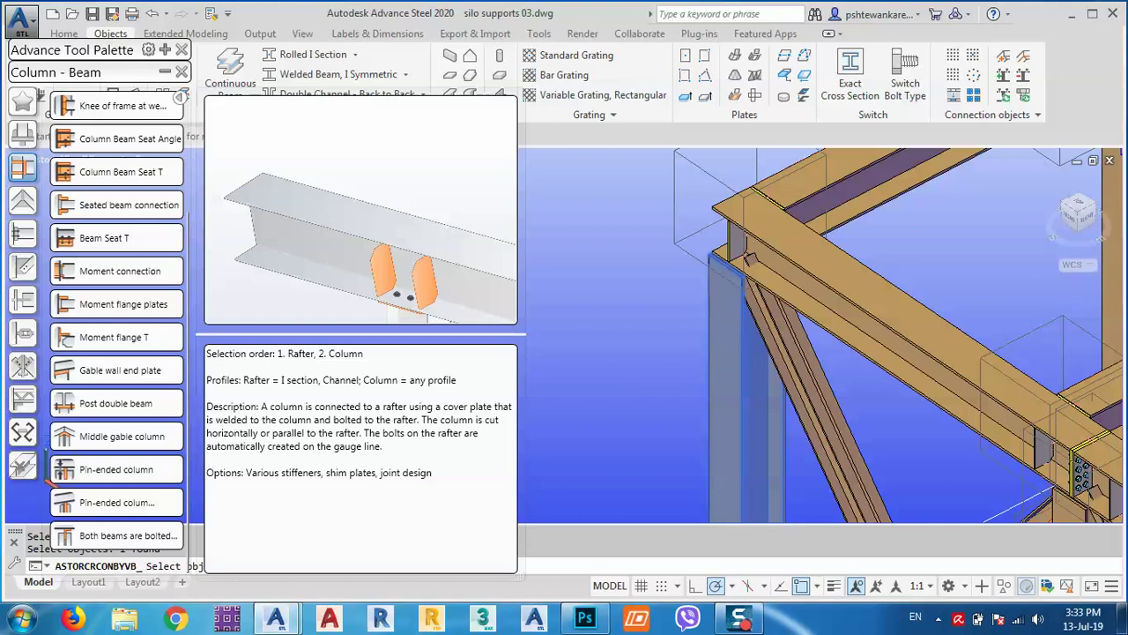
pyautogui.press('Return')
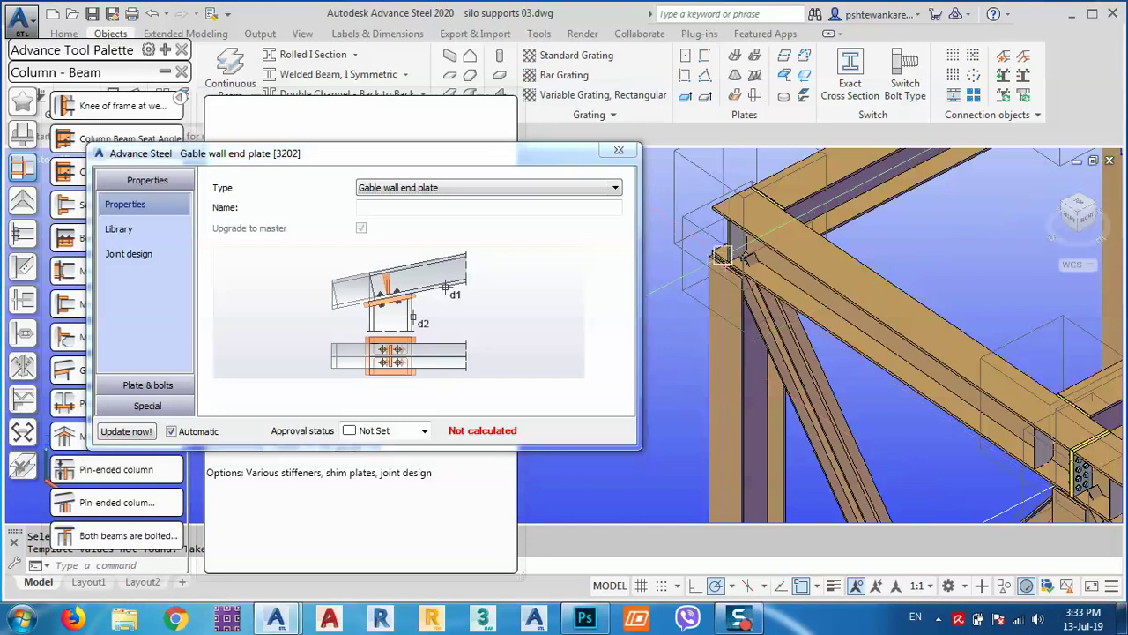
pyautogui.scroll(10, 846, 317)
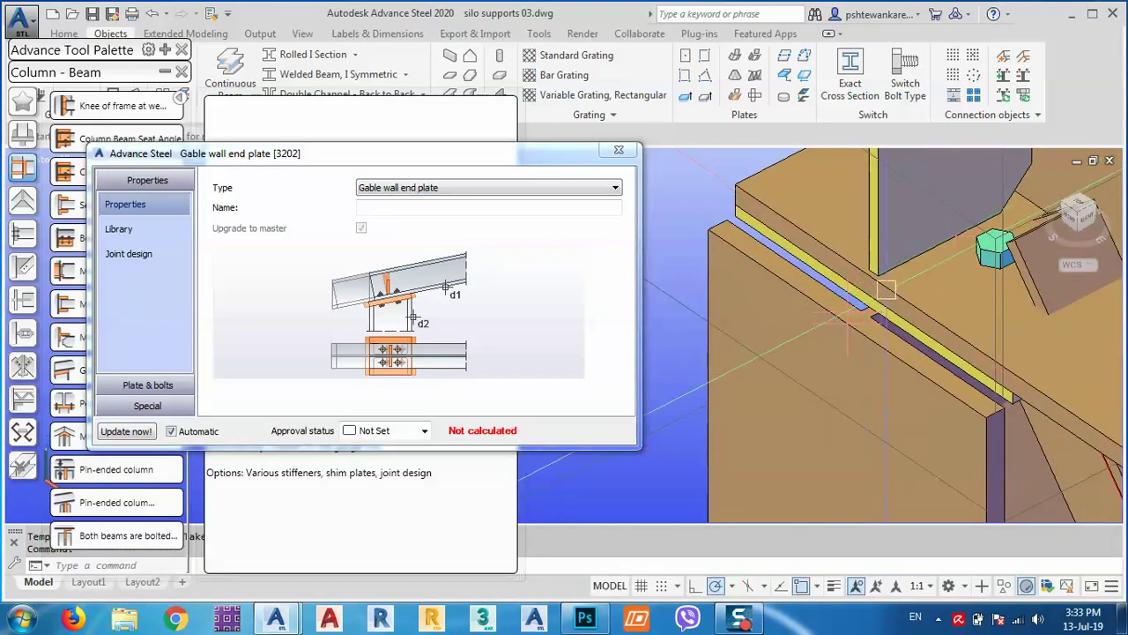
pyautogui.moveTo(887, 332); pyautogui.dragTo(866, 310, button='middle')
pyautogui.press('Escape')
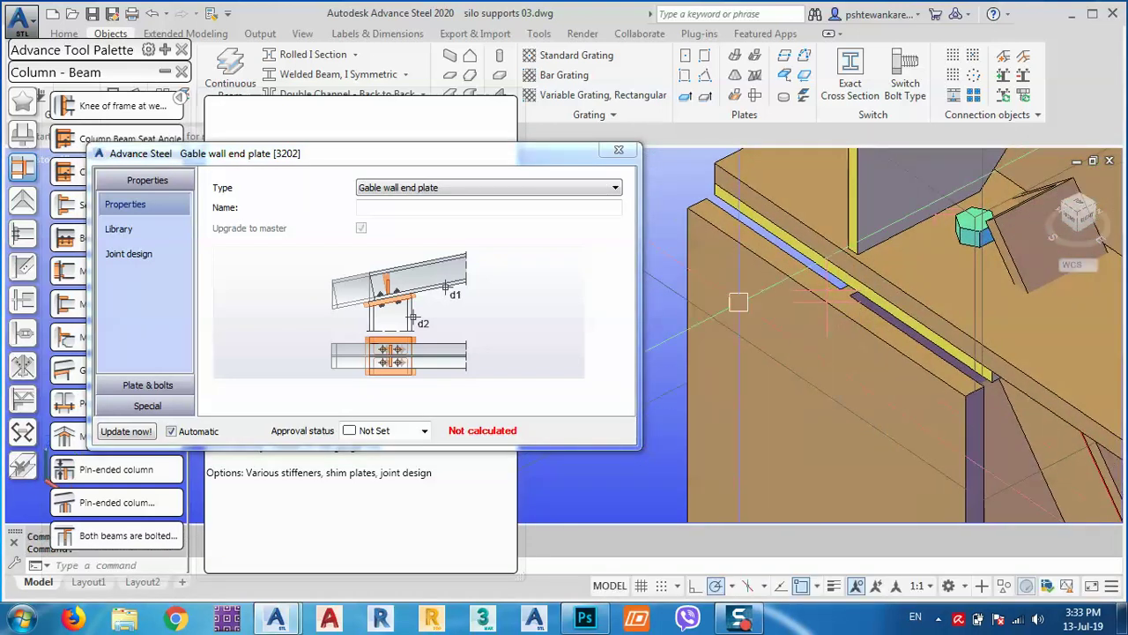
# Try a Projection 1 of 100 for the end plate, then return it to 0
pyautogui.moveTo(549, 151); pyautogui.dragTo(579, 54)
pyautogui.click(166, 282)
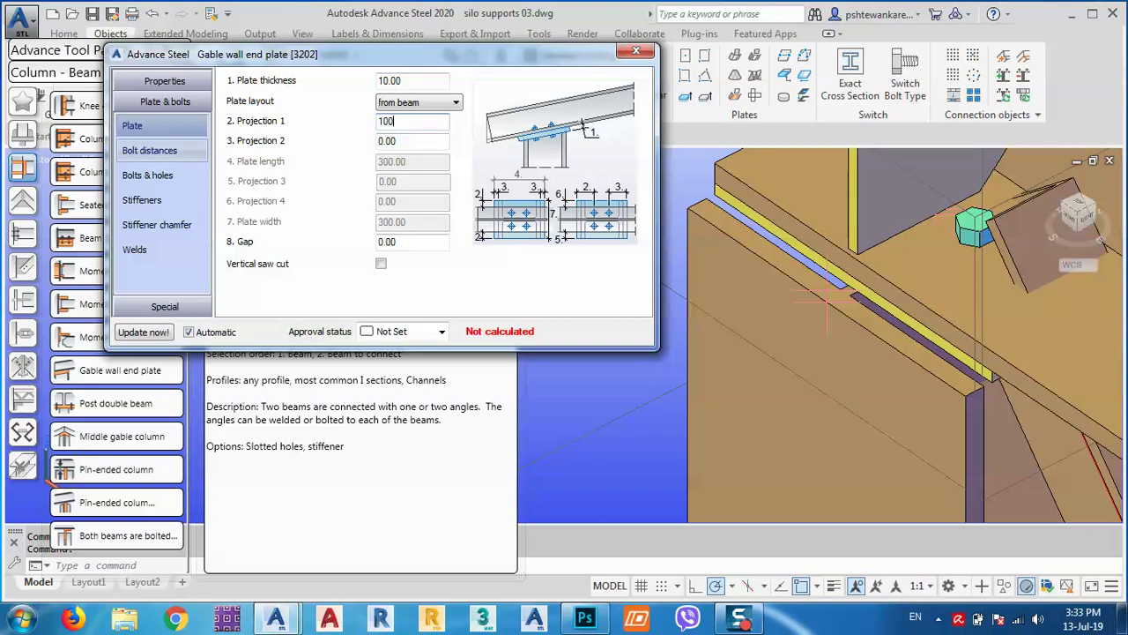
pyautogui.press('Return')
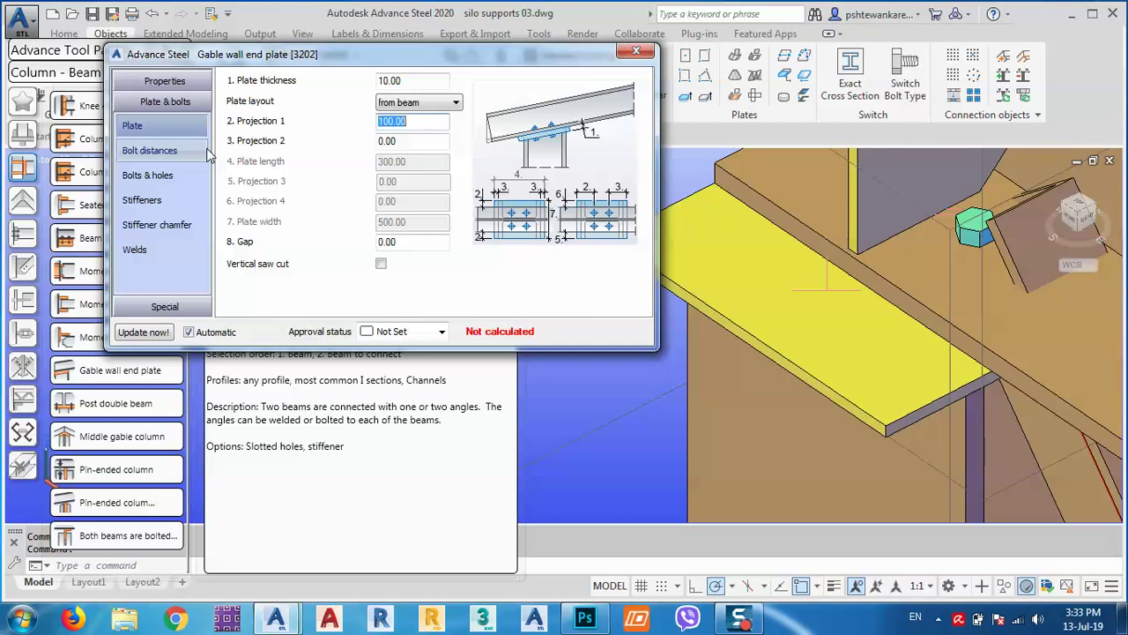
pyautogui.press('Return')
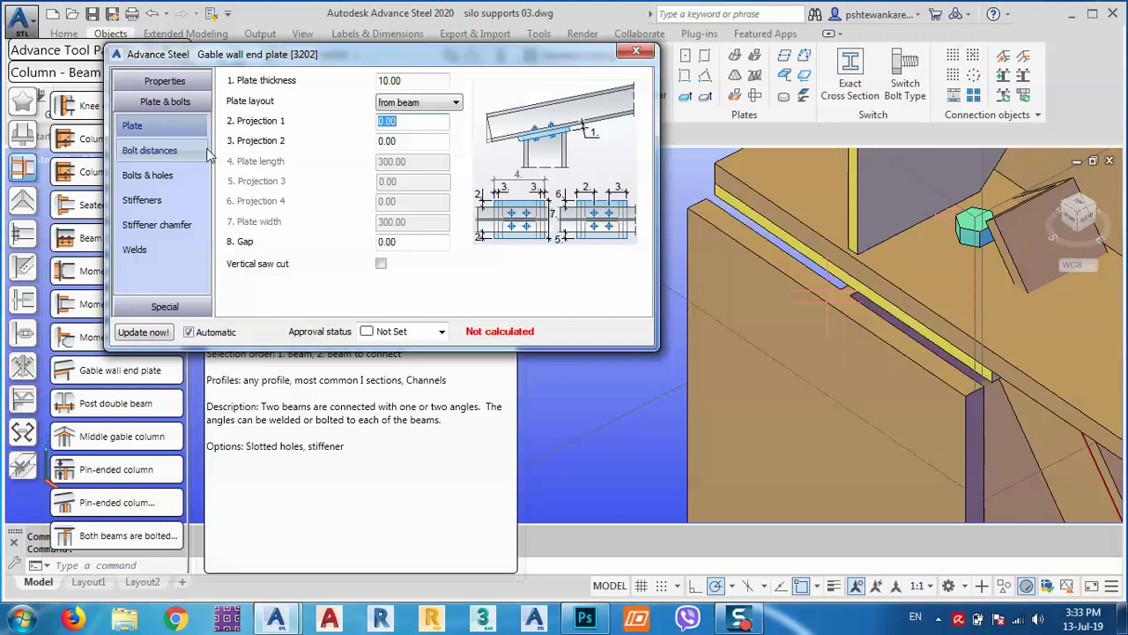
# Try the total plate layout, then set the end plate's layout to by bolts
pyautogui.click(438, 105)
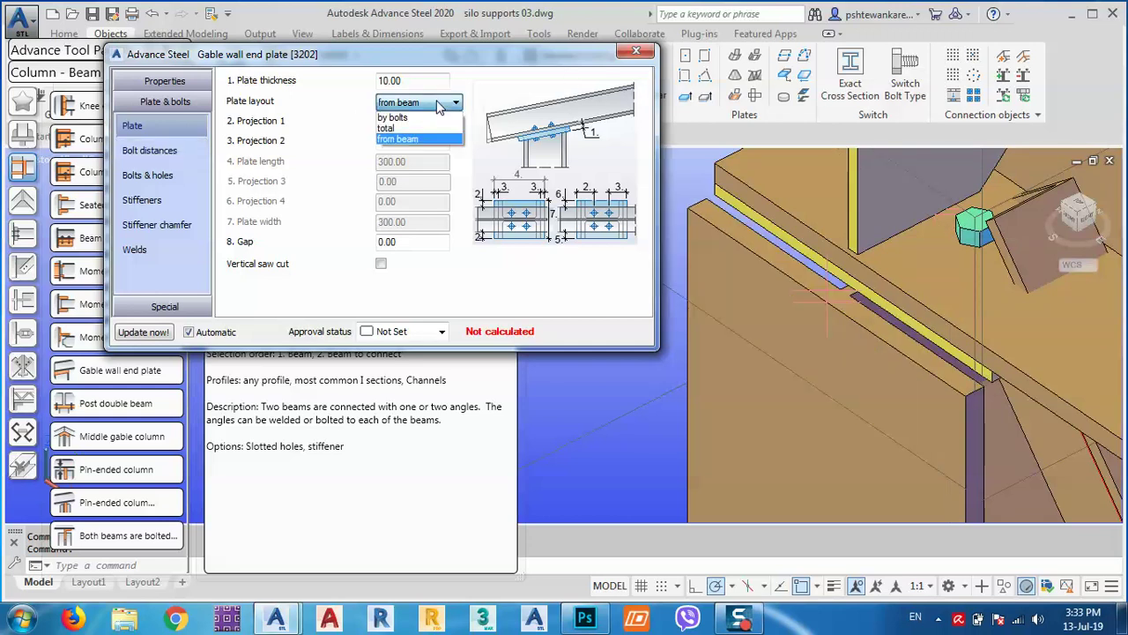
pyautogui.click(397, 129)
pyautogui.click(438, 103)
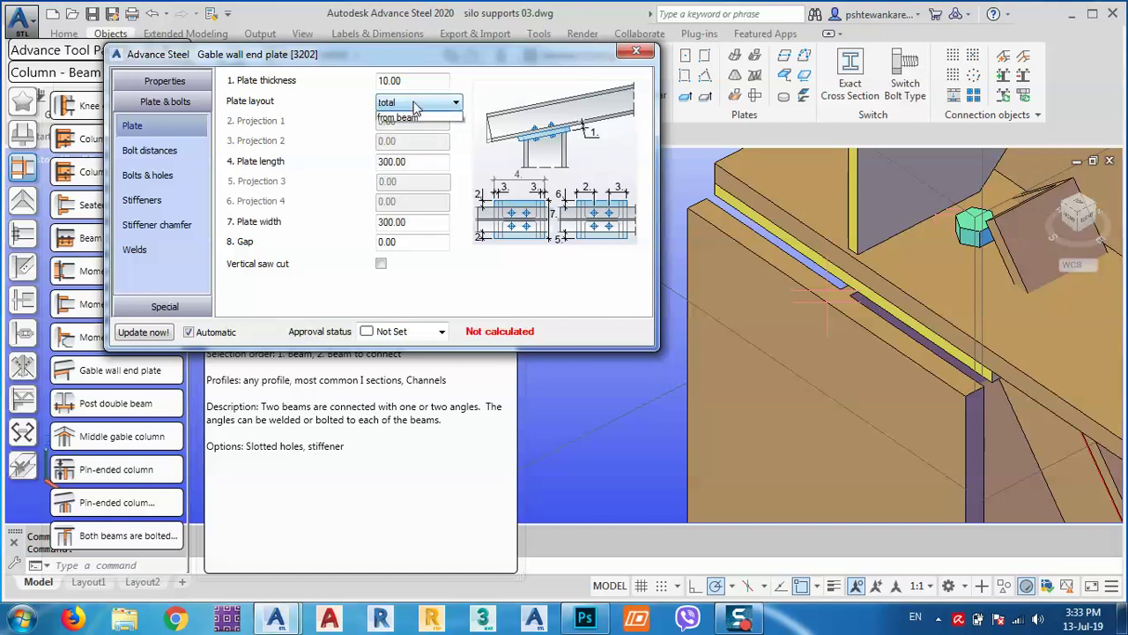
pyautogui.click(393, 117)
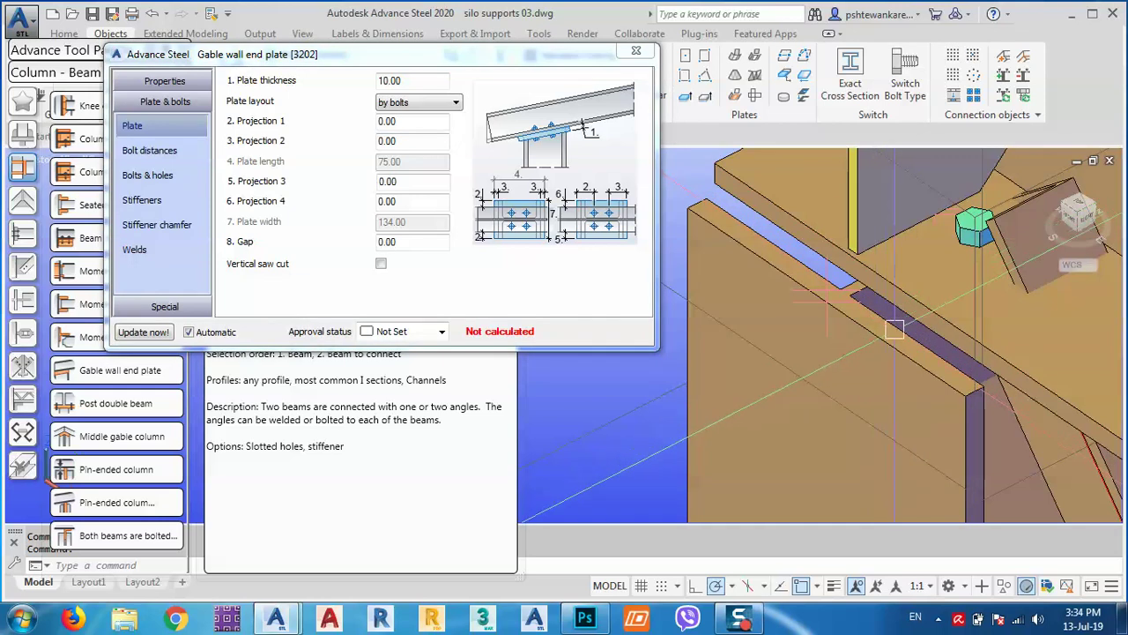
# Set all four projections of the end plate to 40
pyautogui.keyDown('shift'); pyautogui.moveTo(827, 292); pyautogui.dragTo(1042, 362, button='middle'); pyautogui.keyUp('shift')
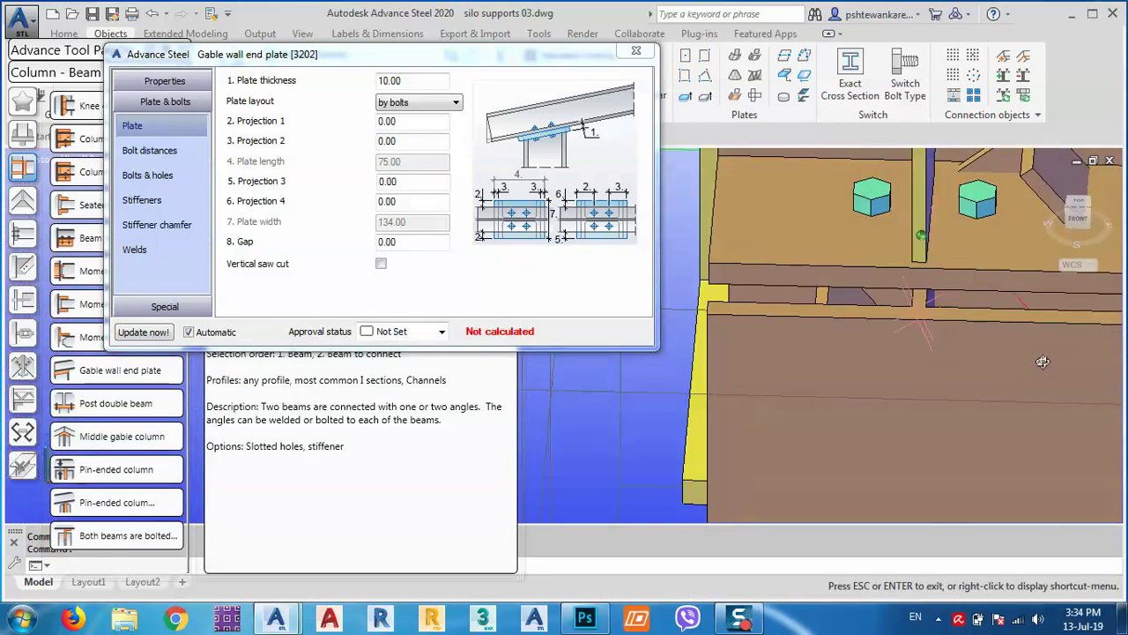
pyautogui.click(422, 122)
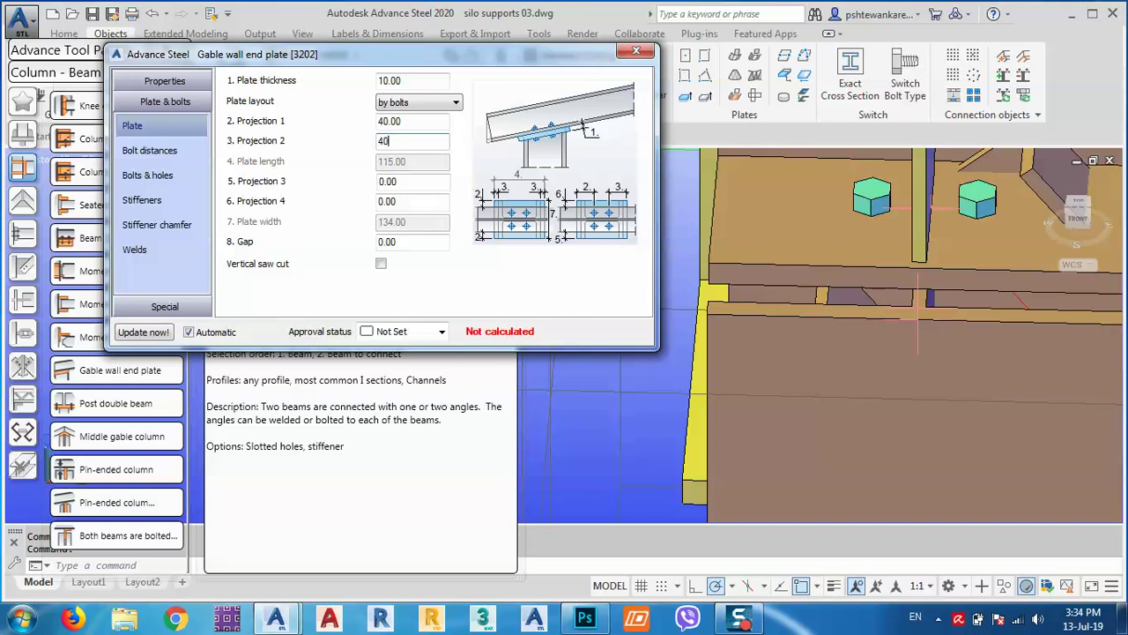
pyautogui.press('Tab')
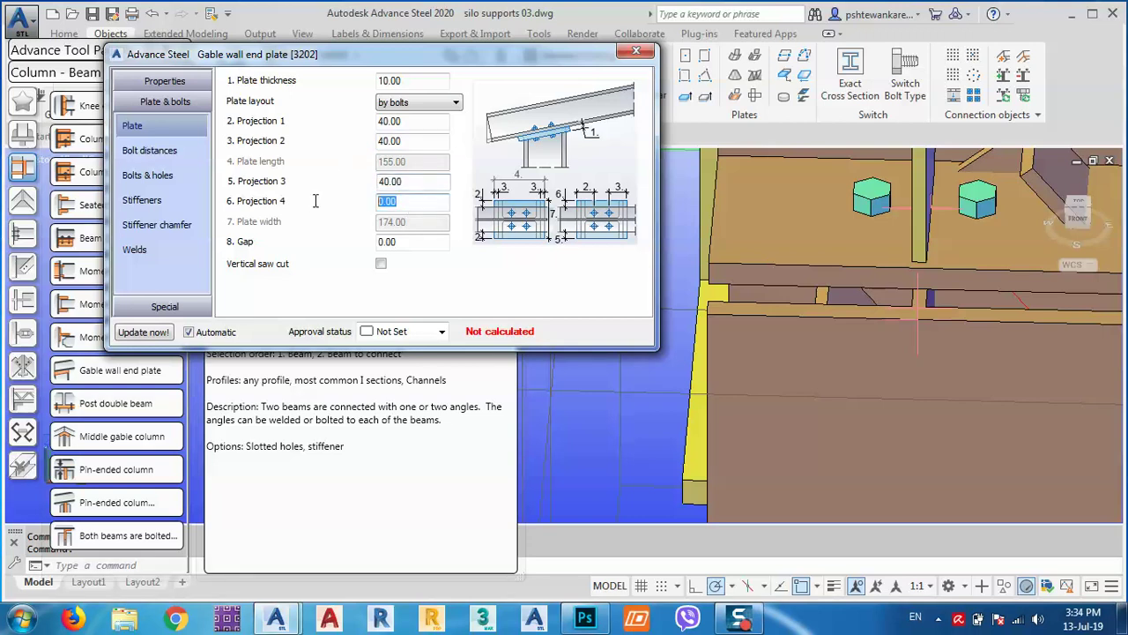
pyautogui.click(974, 436)
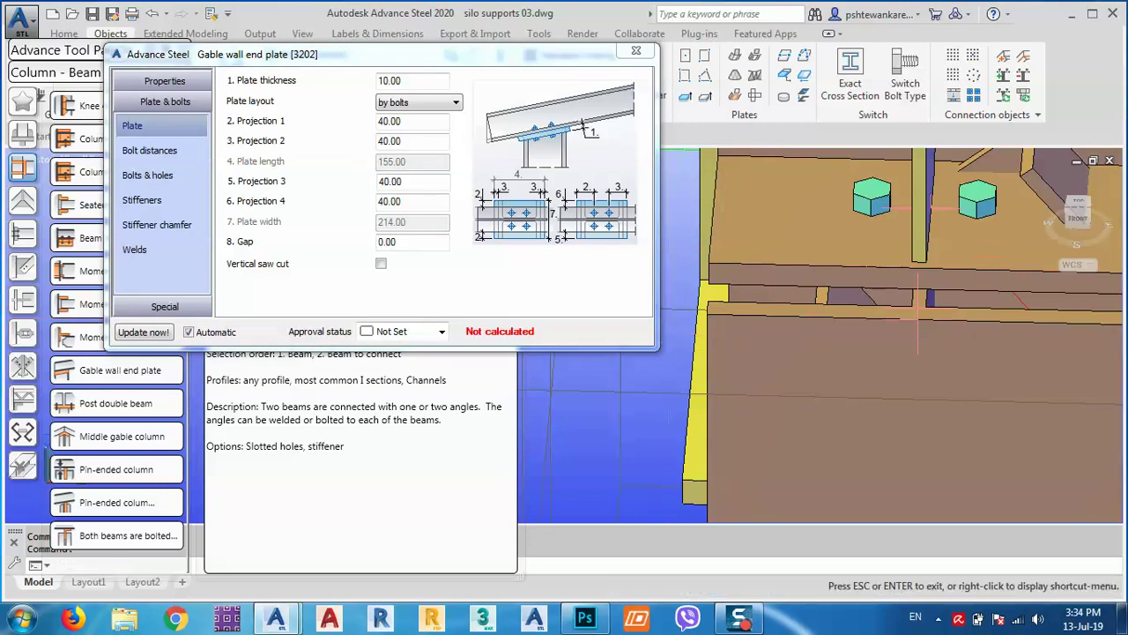
# Inspect the end plate and its bolts from underneath the beam at the column top
pyautogui.moveTo(785, 297)
pyautogui.keyDown('shift'); pyautogui.mouseDown(button='middle')
pyautogui.moveTo(852, 257)
pyautogui.moveTo(870, 297)
pyautogui.moveTo(902, 261)
pyautogui.mouseUp(button='middle'); pyautogui.keyUp('shift')
pyautogui.scroll(-10, 831, 317)
pyautogui.scroll(3, 864, 284)
pyautogui.scroll(2, 906, 327)
pyautogui.moveTo(906, 327); pyautogui.dragTo(899, 498, button='middle')
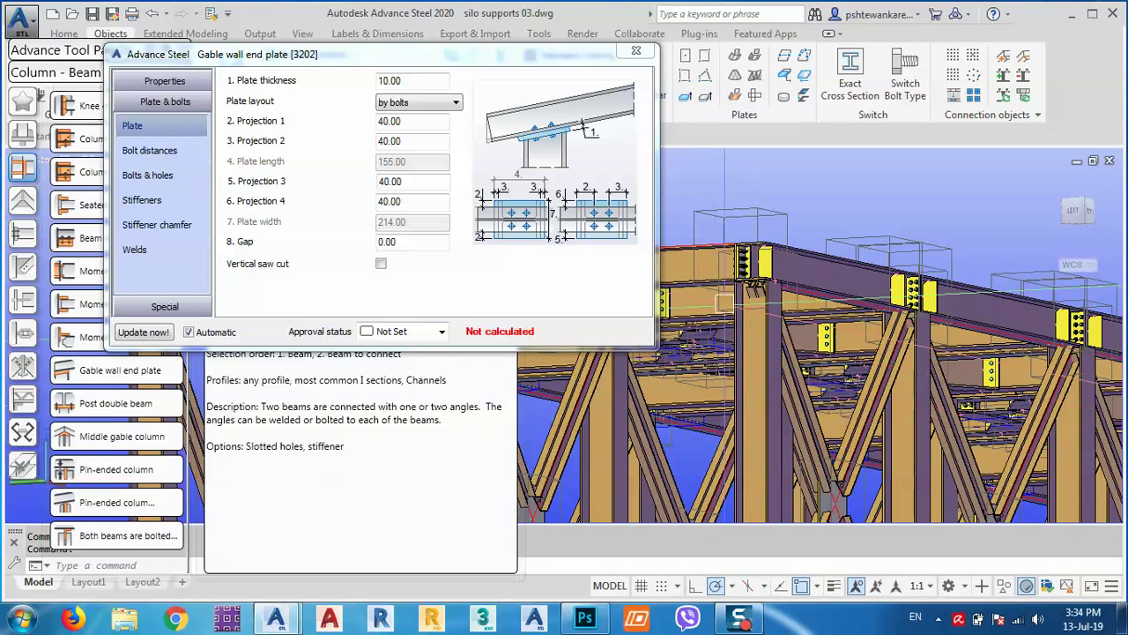
pyautogui.keyDown('shift'); pyautogui.moveTo(893, 358); pyautogui.dragTo(991, 251, button='middle'); pyautogui.keyUp('shift')
pyautogui.scroll(3, 983, 241)
pyautogui.hotkey('ctrl', 'z')
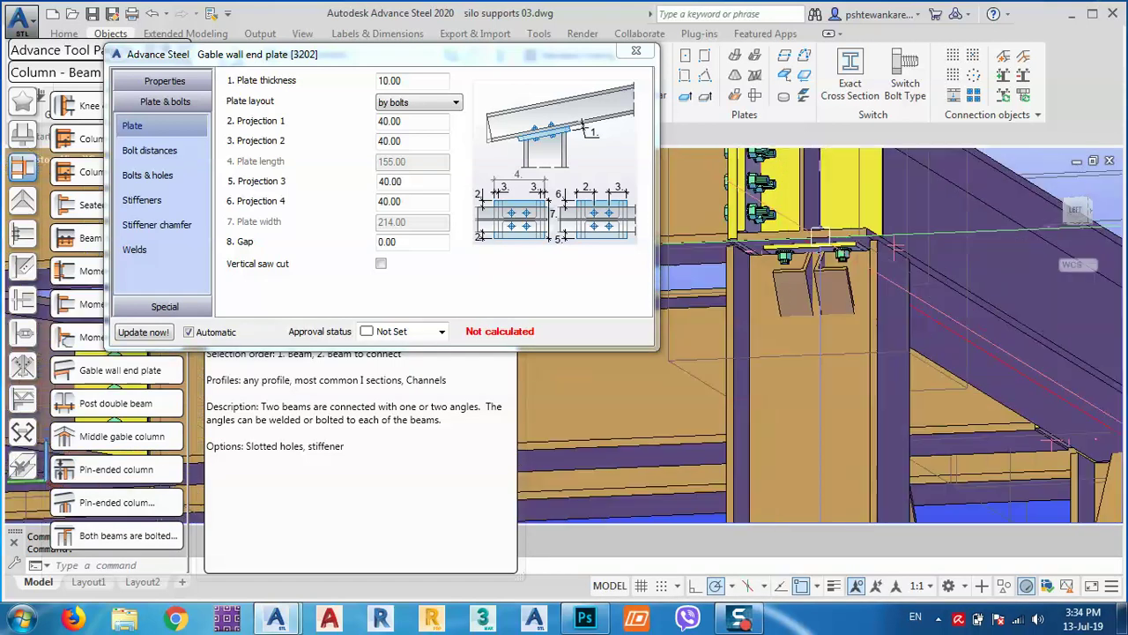
# Try 3 bolts in the x direction for the end plate and inspect the bolt layout at the column top
pyautogui.click(125, 155)
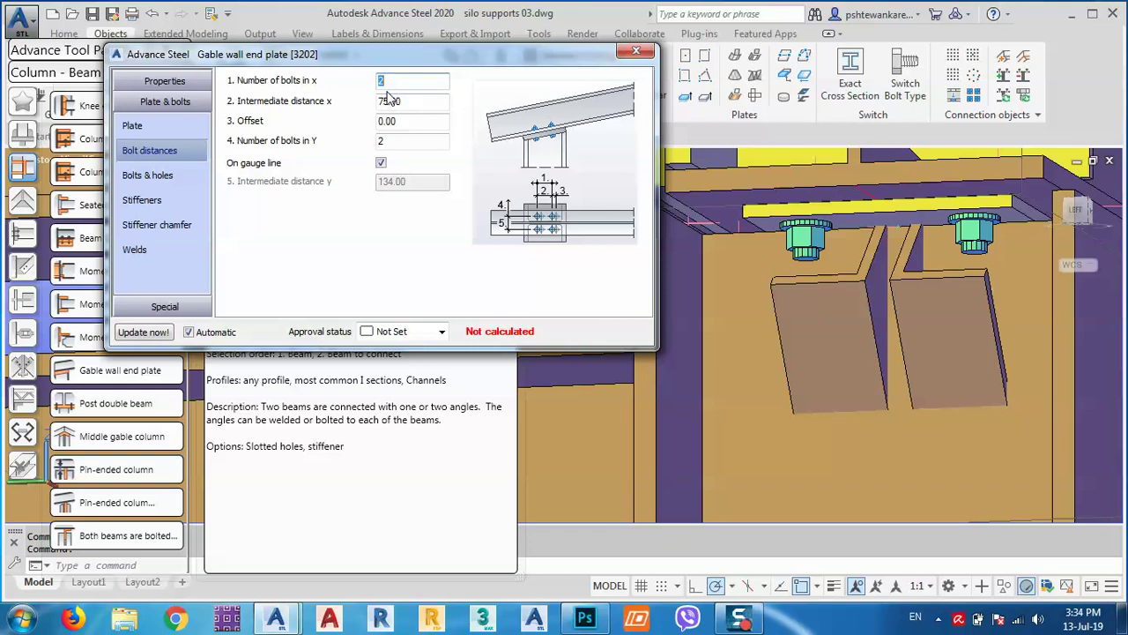
pyautogui.write('3')
pyautogui.press('Return')
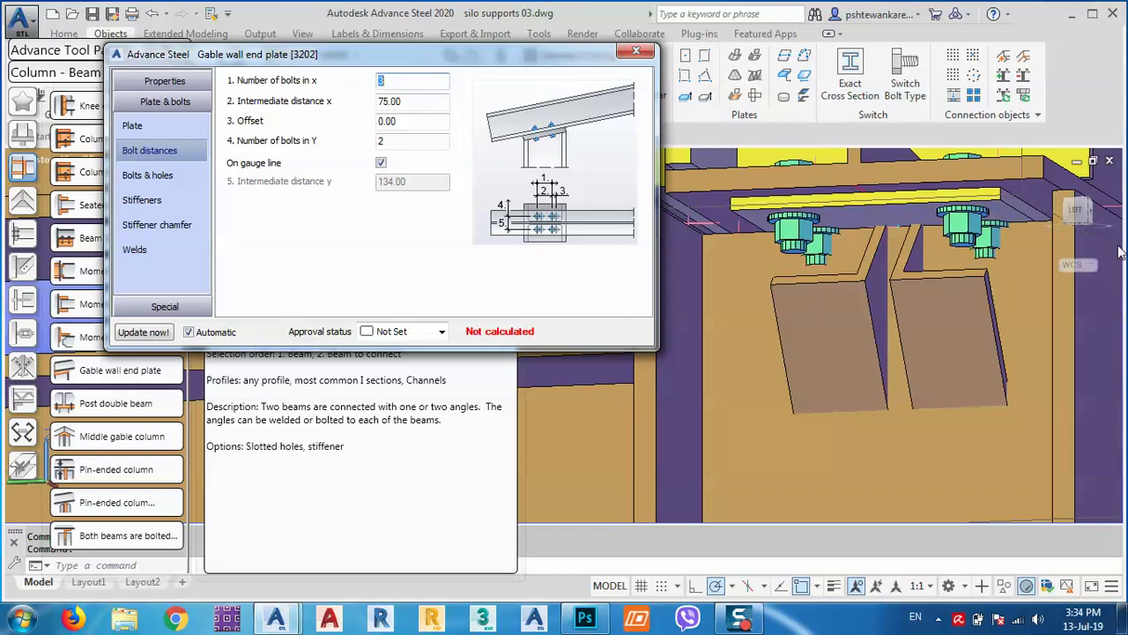
pyautogui.scroll(-4, 844, 284)
pyautogui.keyDown('shift'); pyautogui.moveTo(848, 269); pyautogui.dragTo(917, 274, button='middle'); pyautogui.keyUp('shift')
pyautogui.scroll(-8, 944, 247)
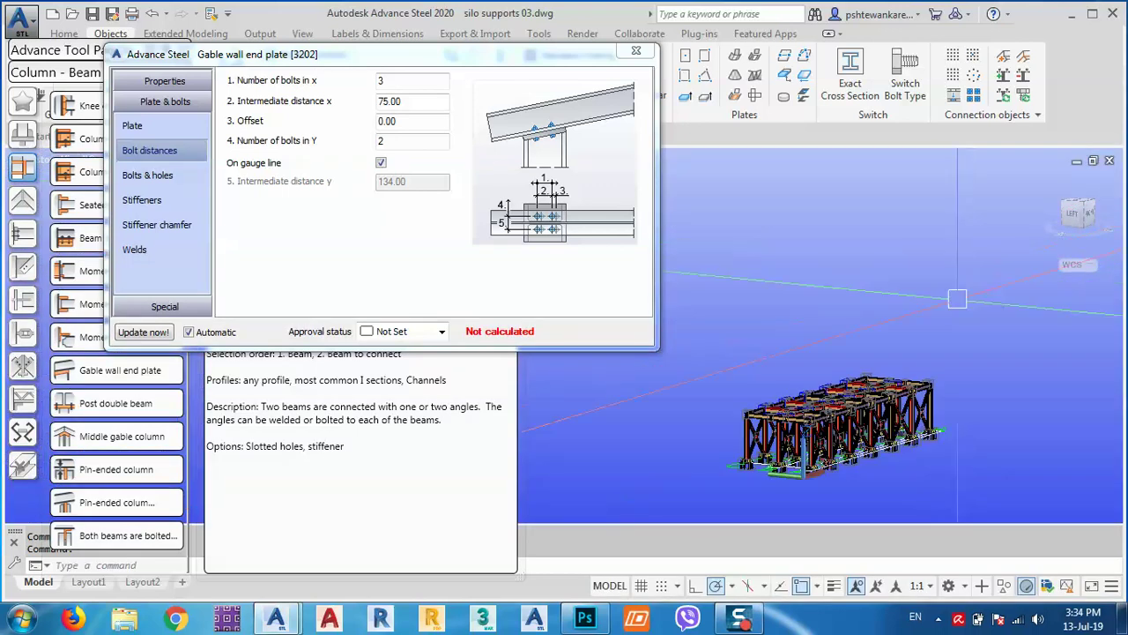
pyautogui.keyDown('shift'); pyautogui.moveTo(775, 503); pyautogui.dragTo(713, 385, button='middle'); pyautogui.keyUp('shift')
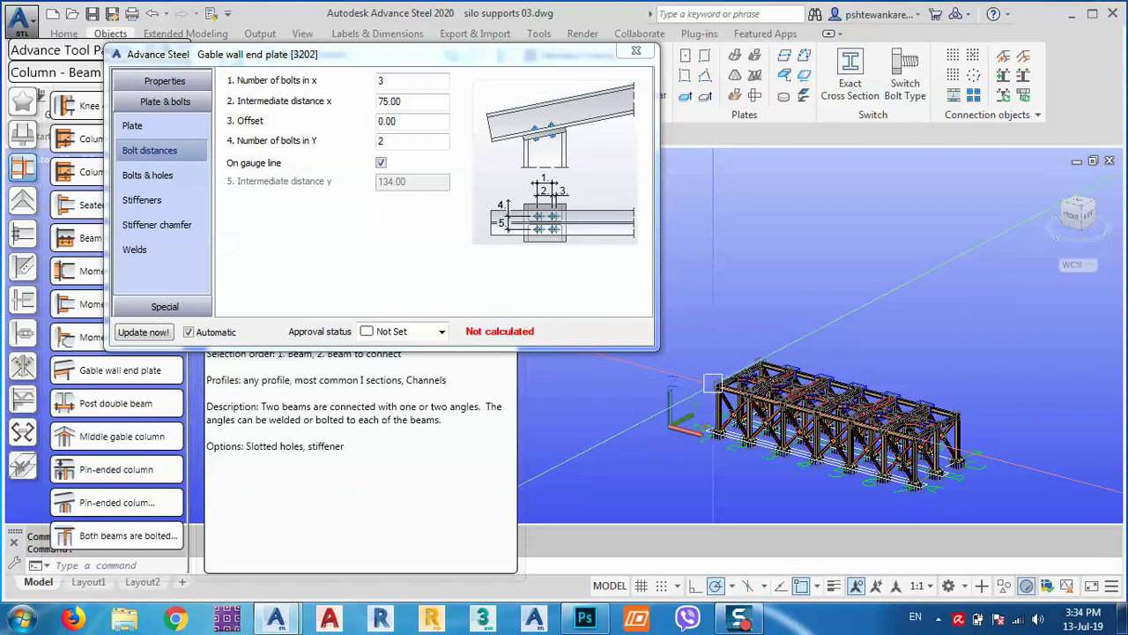
pyautogui.scroll(10, 713, 385)
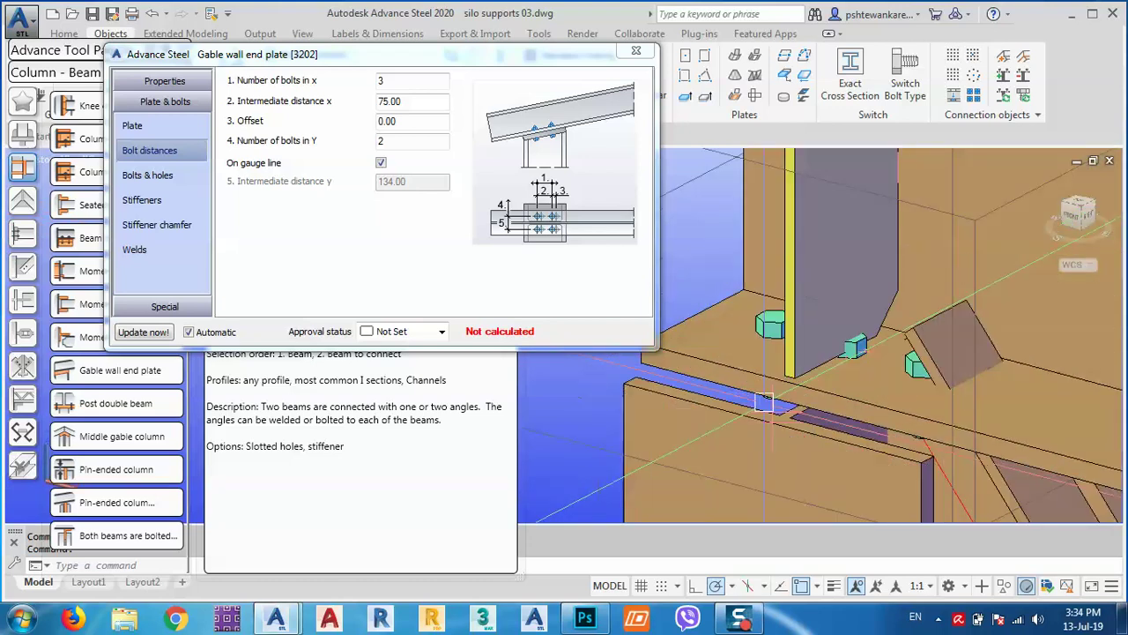
# Try 4 and then 6 bolts in the x direction for the end plate connection
pyautogui.click(177, 177)
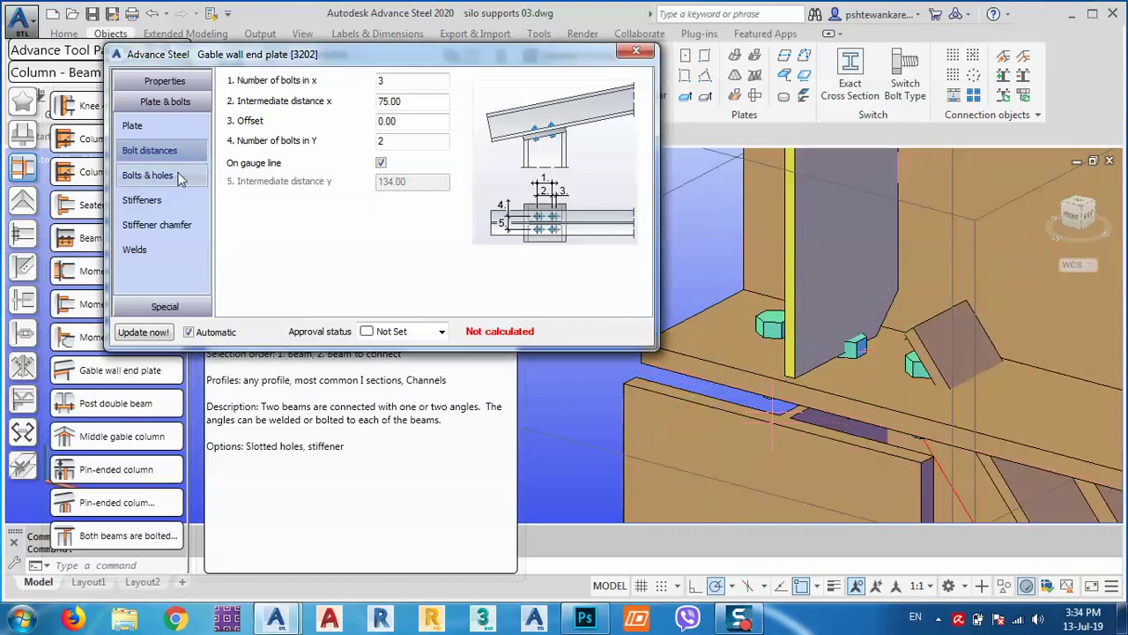
pyautogui.click(150, 150)
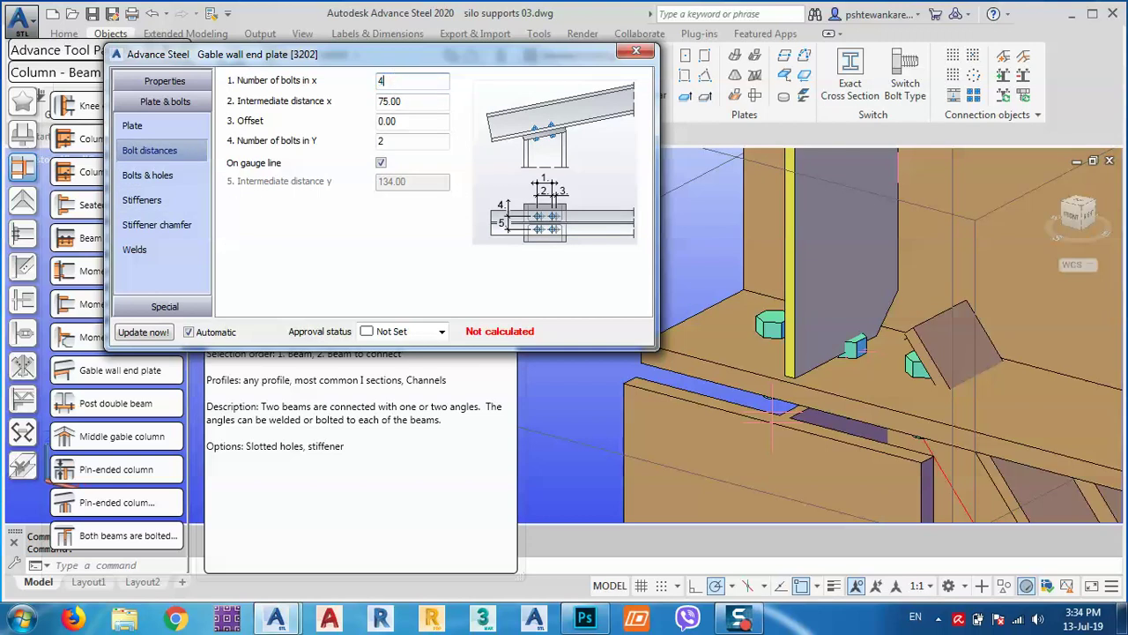
pyautogui.press('Return')
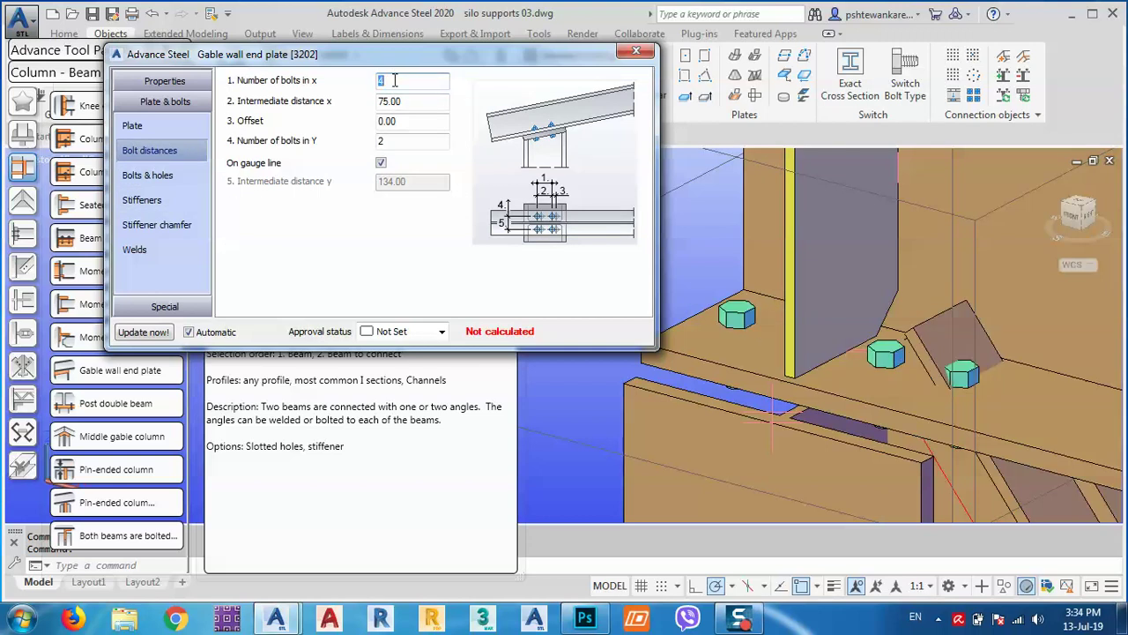
pyautogui.press('Return')
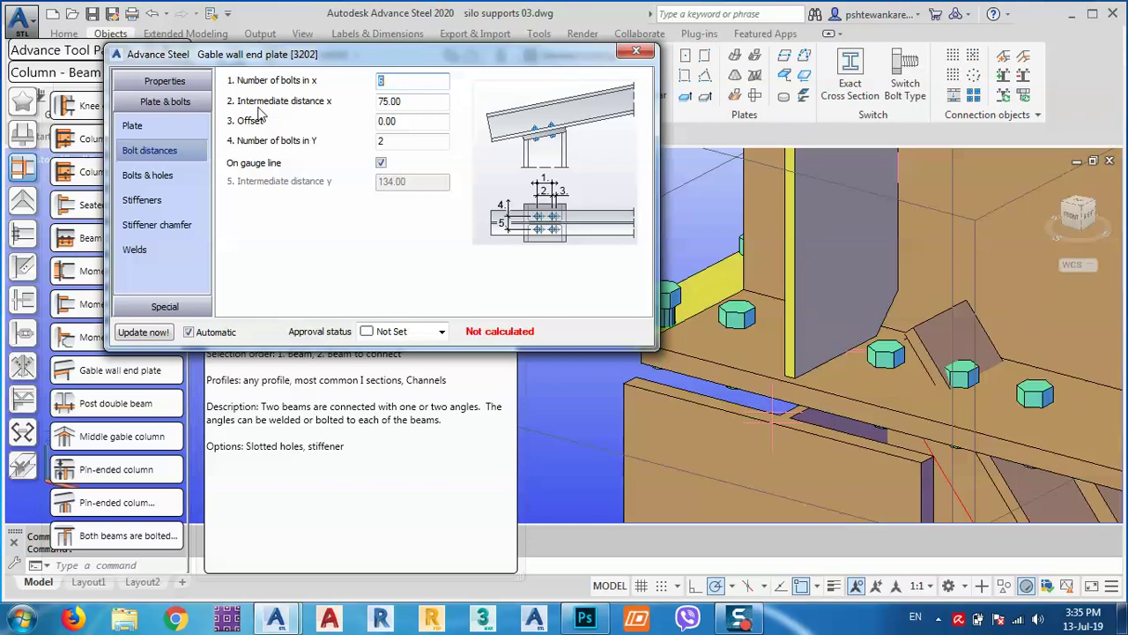
pyautogui.scroll(2, 838, 364)
pyautogui.moveTo(837, 365); pyautogui.dragTo(1060, 327, button='middle')
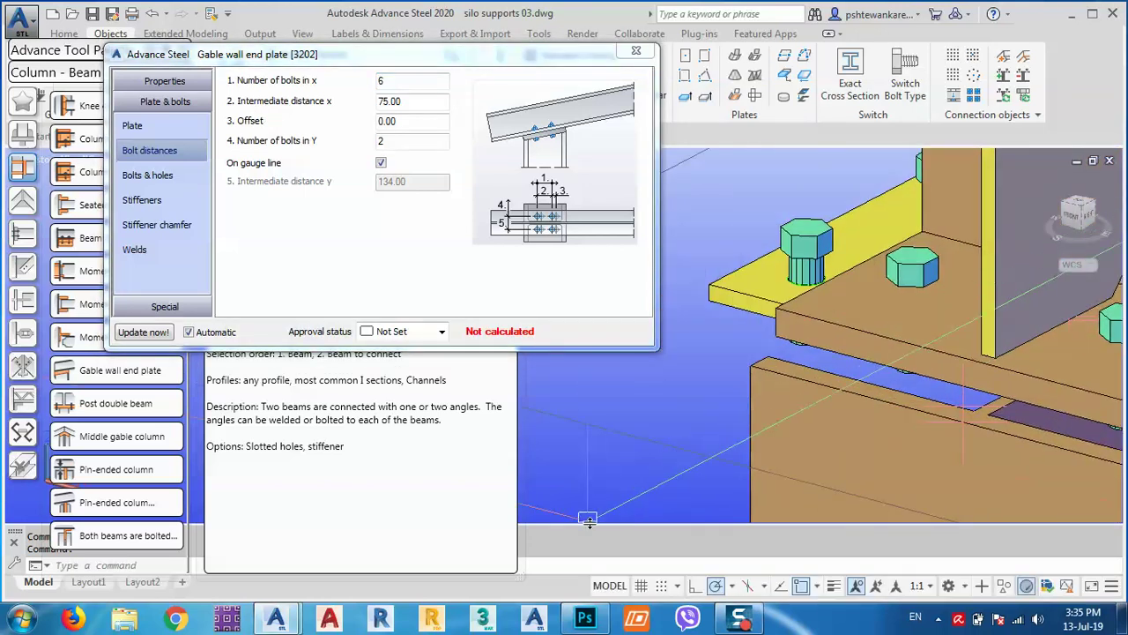
# Close the joint properties and check the column-top bolt layout in the silo support for model reference drawing
pyautogui.moveTo(510, 55); pyautogui.dragTo(489, 166)
pyautogui.click(615, 165)
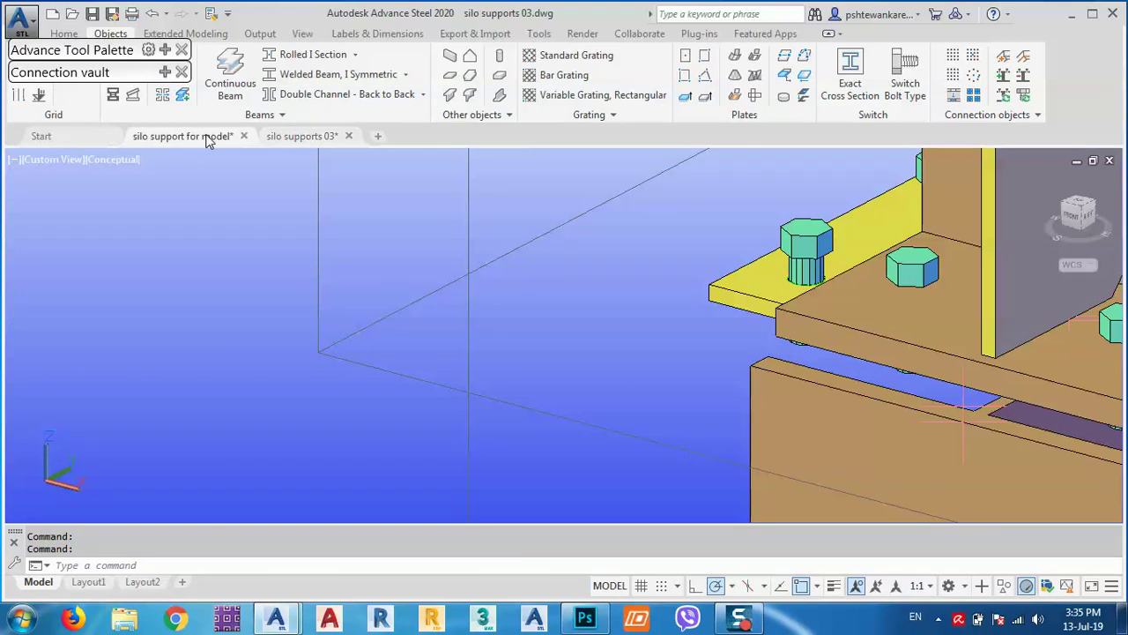
pyautogui.click(182, 136)
pyautogui.scroll(-5, 842, 423)
pyautogui.scroll(8, 756, 323)
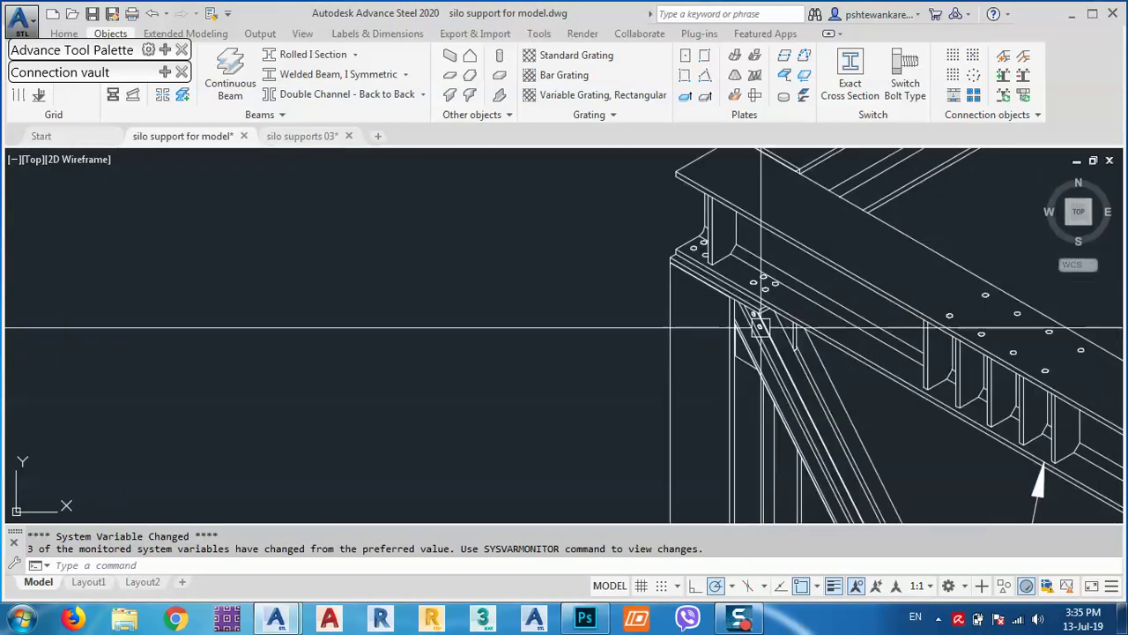
pyautogui.click(312, 139)
# Reopen the gable wall end plate's joint properties in silo supports 03 and set the plate thickness to 20
pyautogui.scroll(-3, 499, 289)
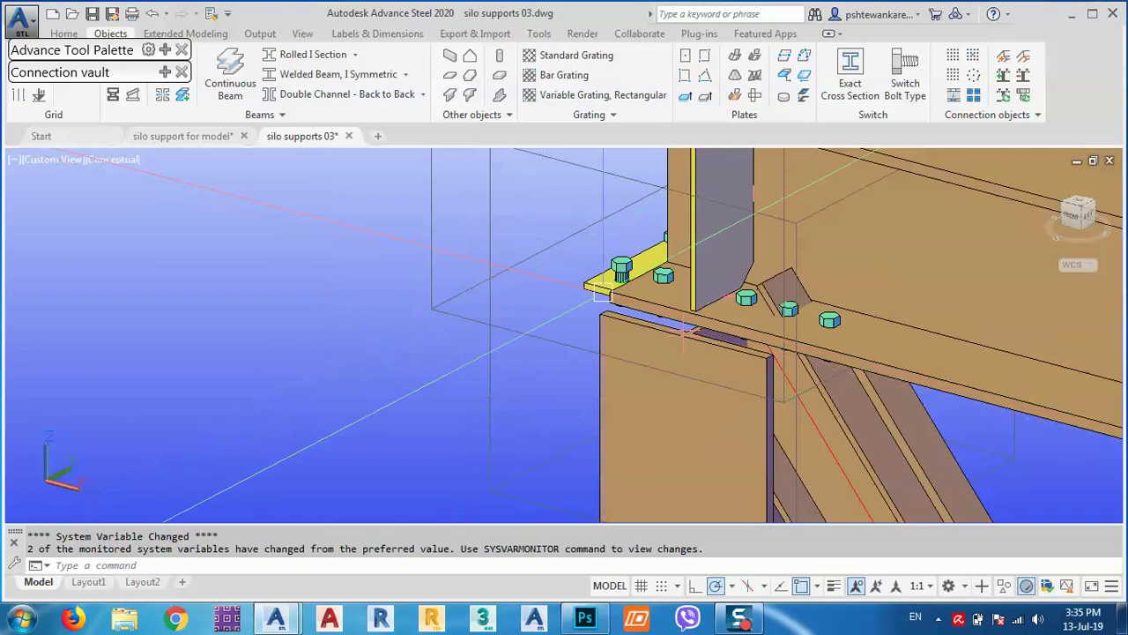
pyautogui.click(587, 278)
pyautogui.rightClick(529, 303)
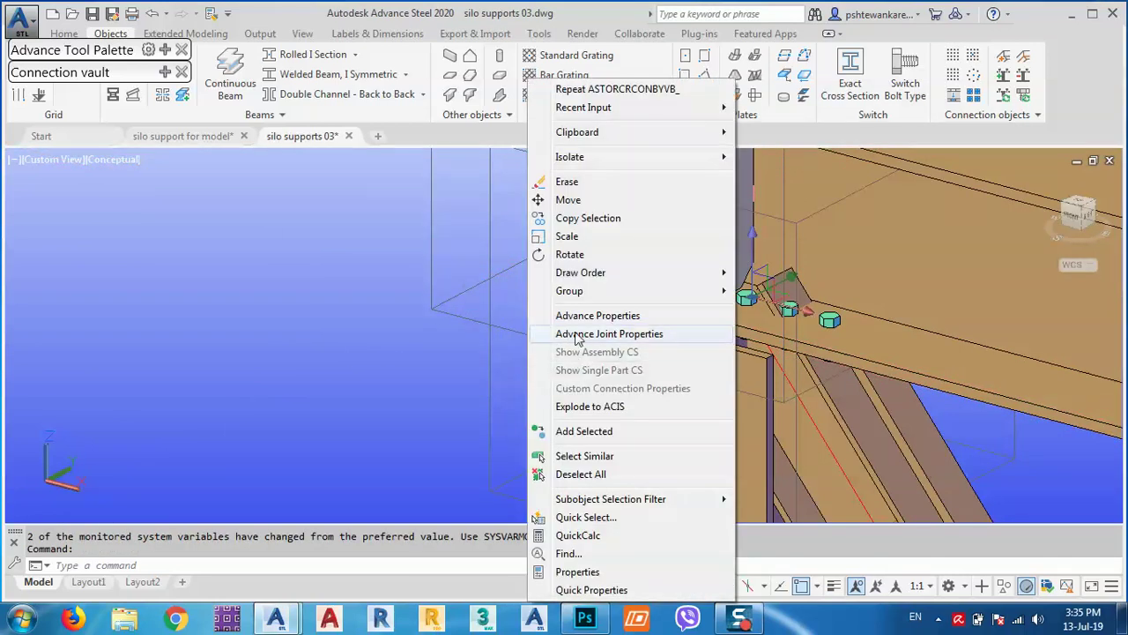
pyautogui.click(573, 334)
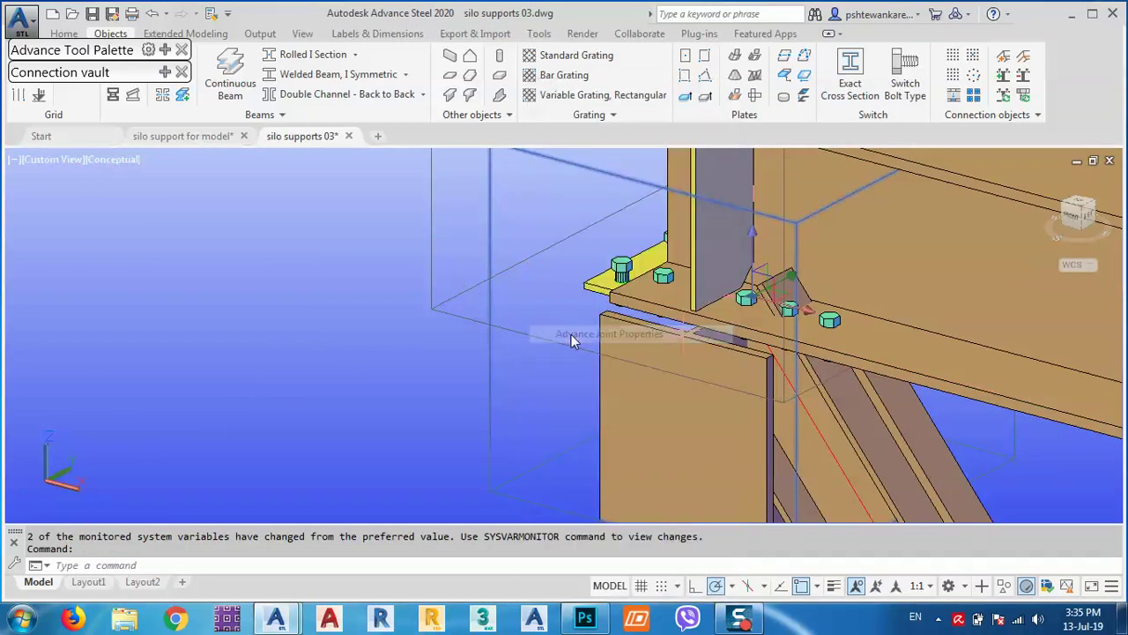
pyautogui.click(144, 397)
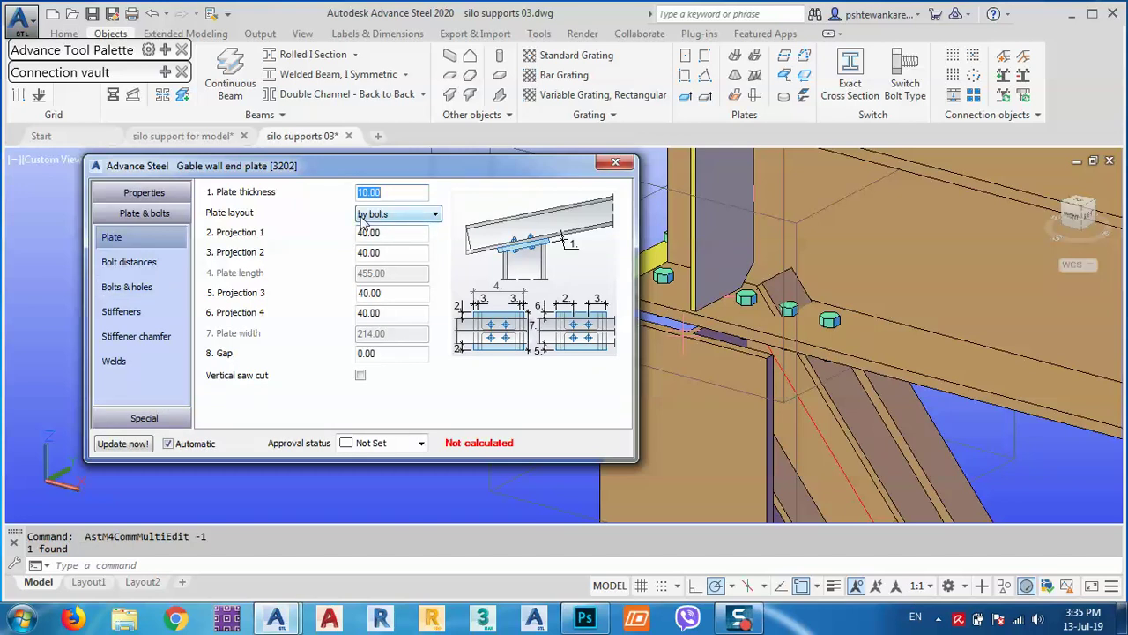
pyautogui.write('20')
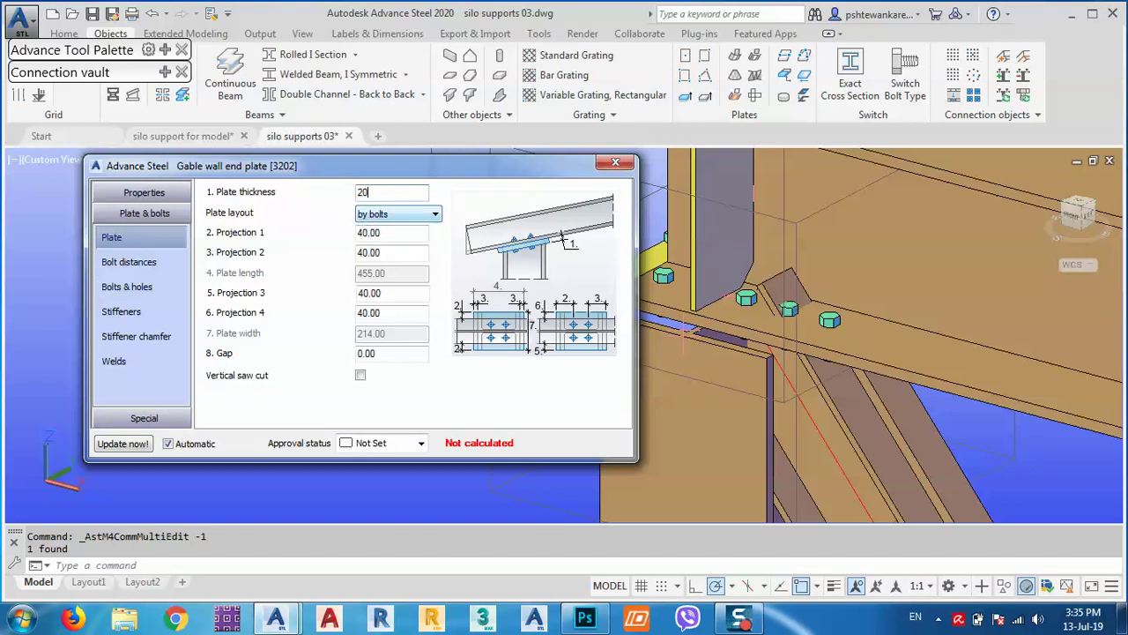
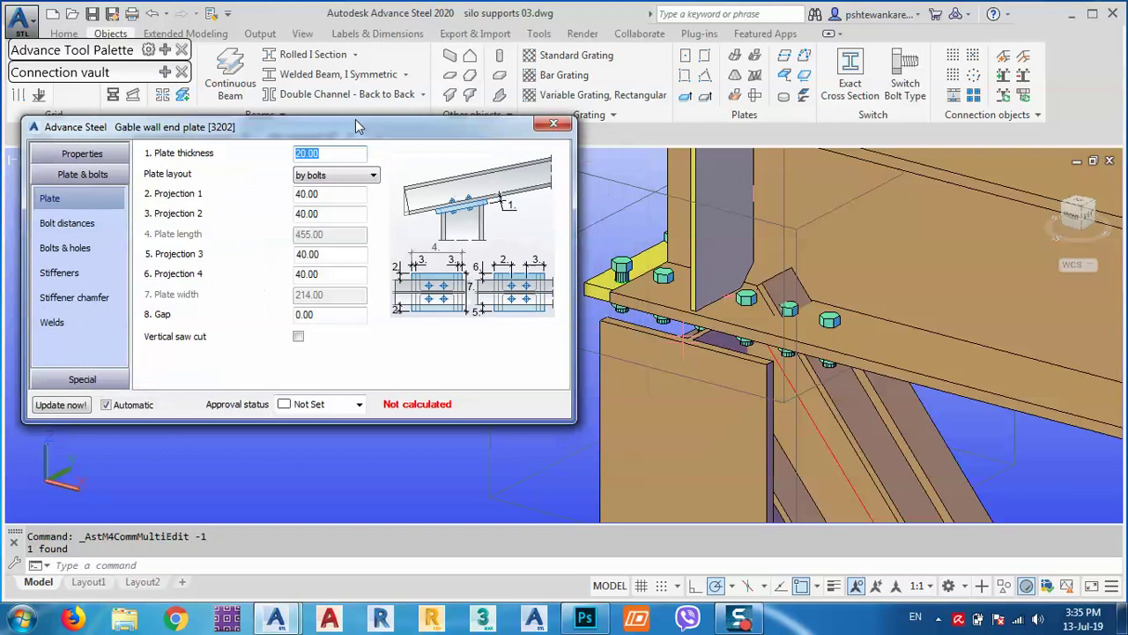
# Set the end plate's layout to from beam, with Projection 1 and Projection 2 both at 0
pyautogui.click(326, 173)
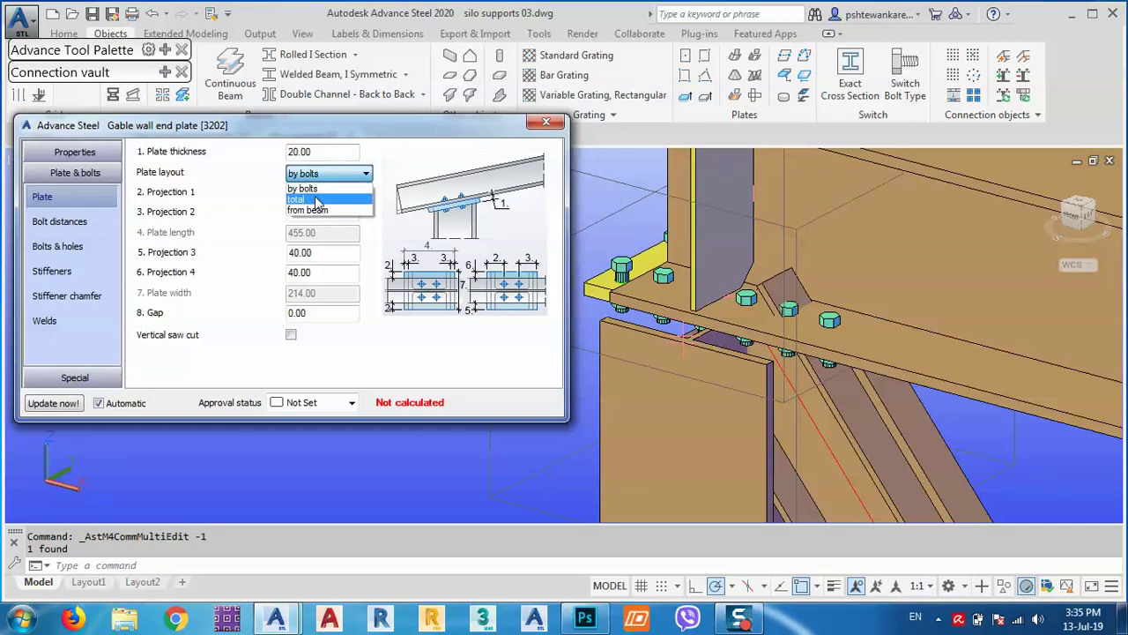
pyautogui.click(319, 210)
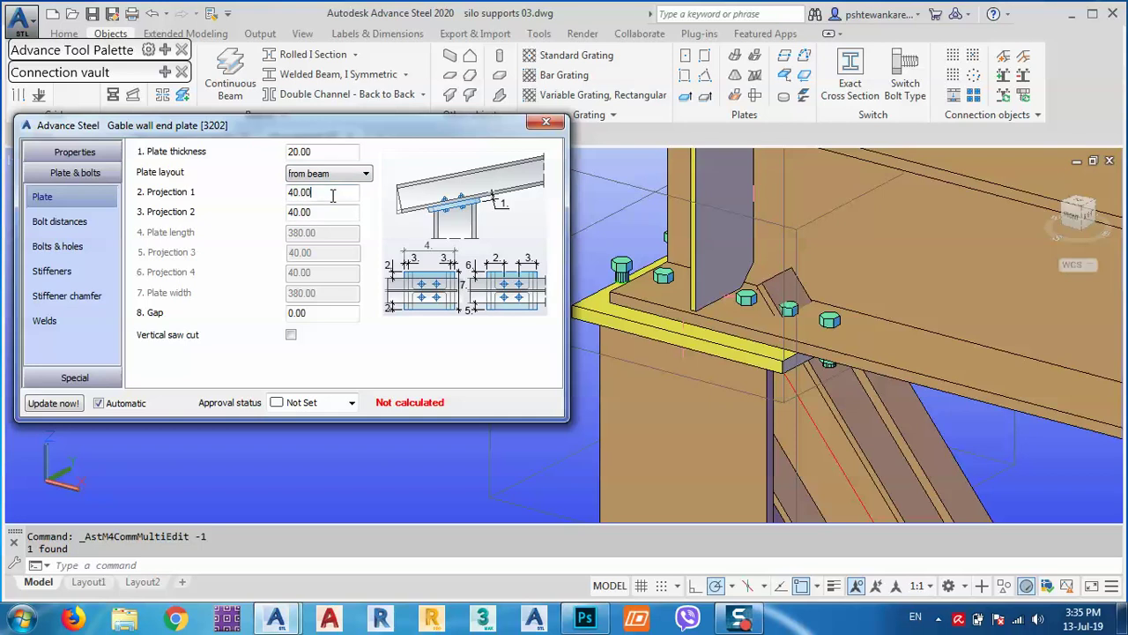
pyautogui.moveTo(333, 195); pyautogui.dragTo(77, 228)
pyautogui.write('0')
pyautogui.press('Return')
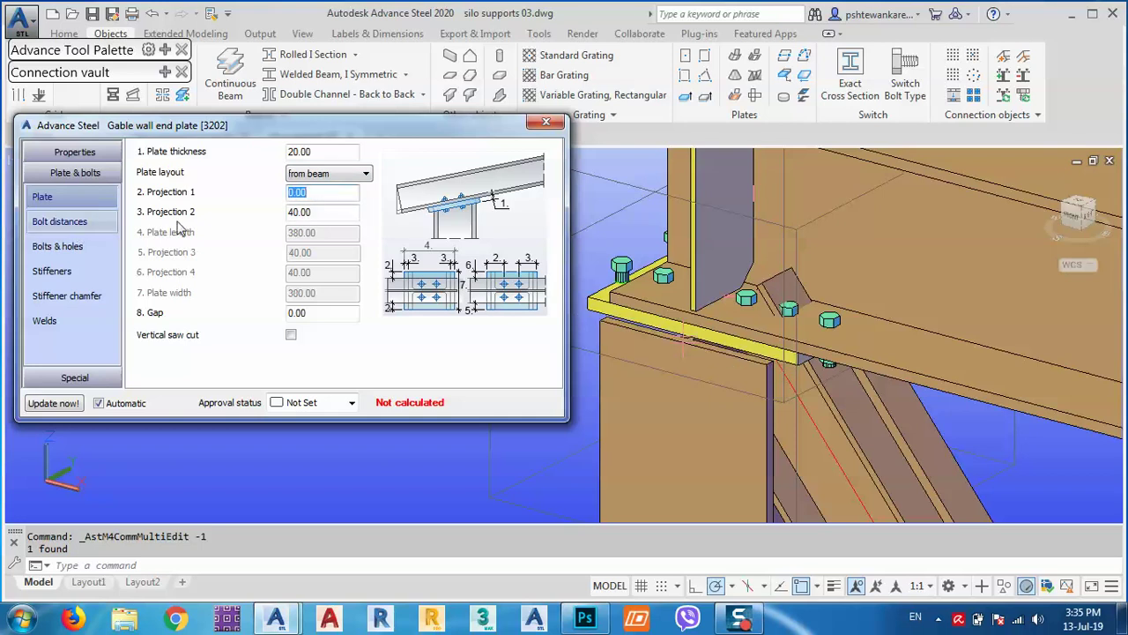
pyautogui.press('Tab')
pyautogui.write('0')
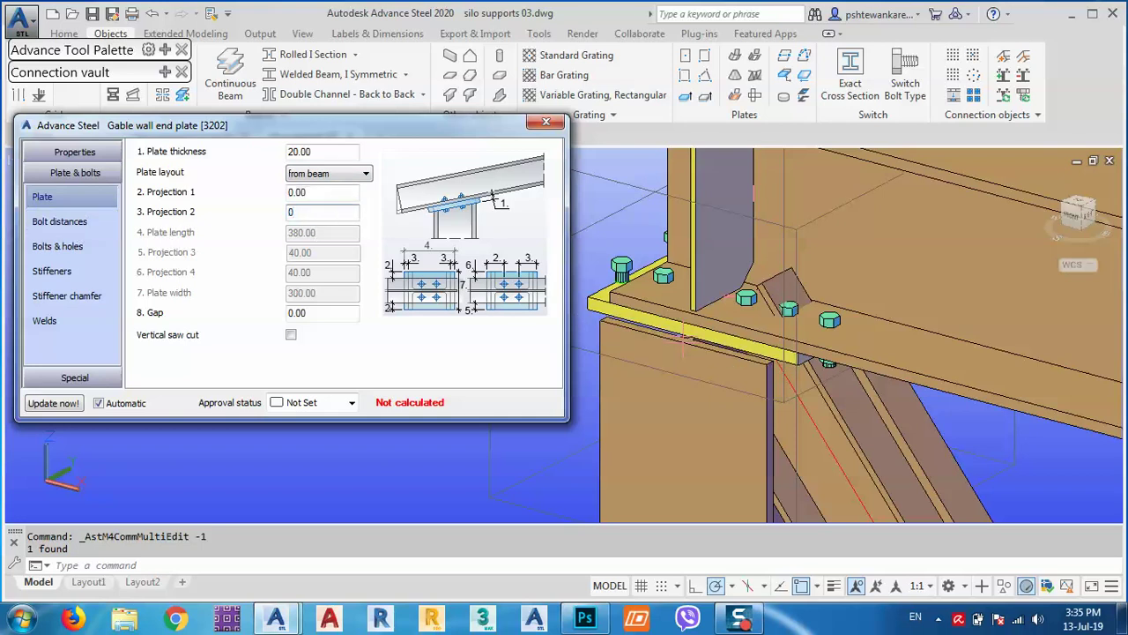
pyautogui.press('Return')
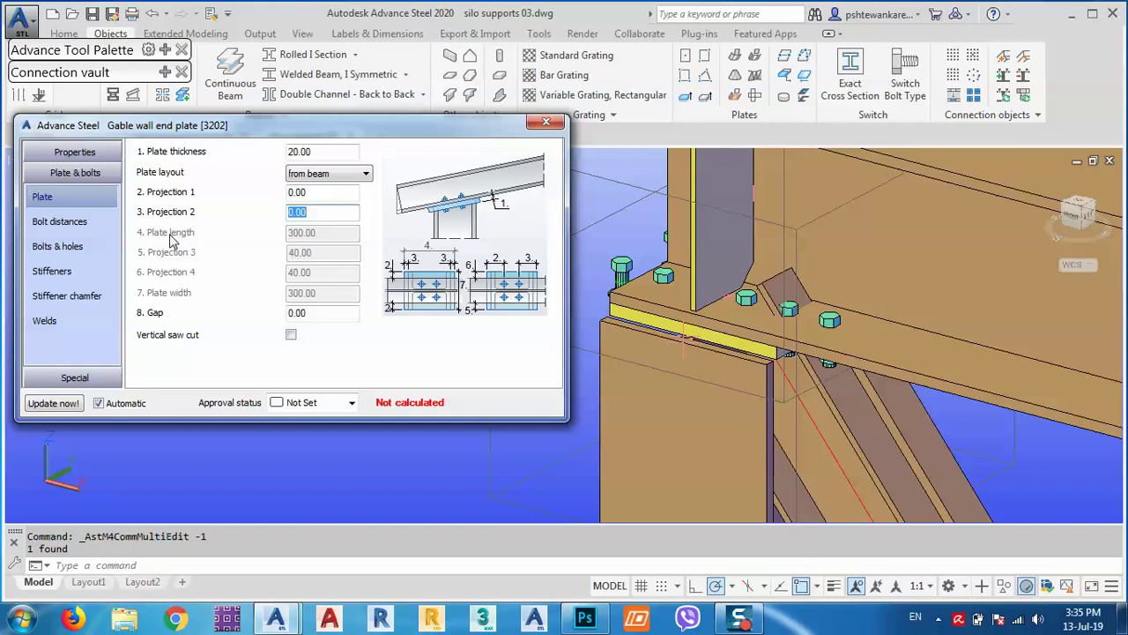
# Set the end plate's bolts in x to 4 with an intermediate distance of 70
pyautogui.click(74, 225)
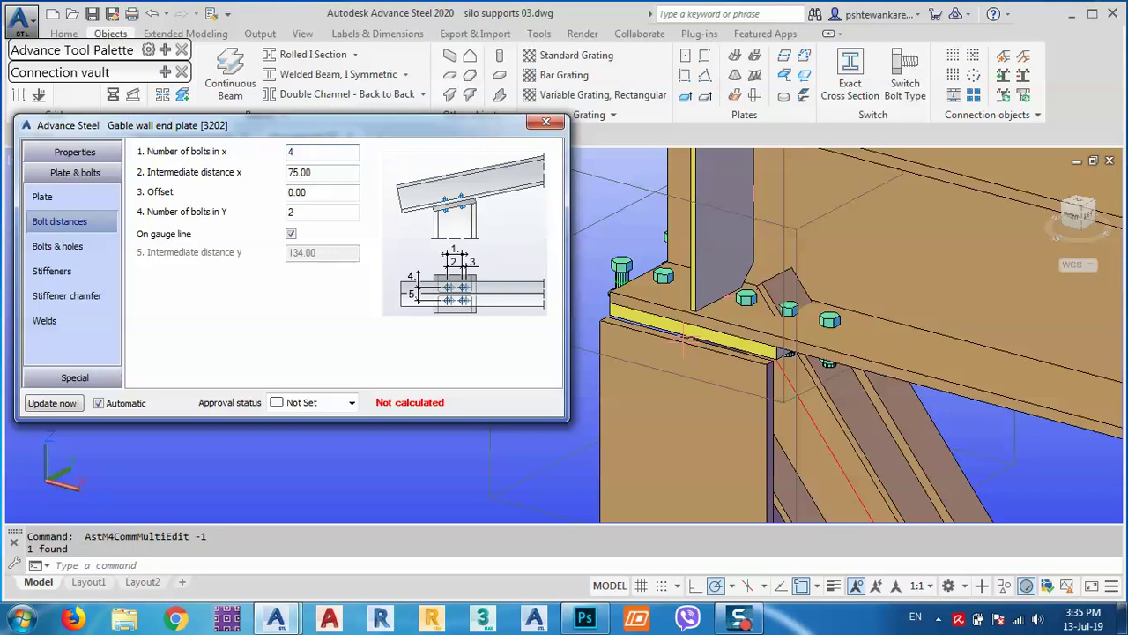
pyautogui.press('Tab')
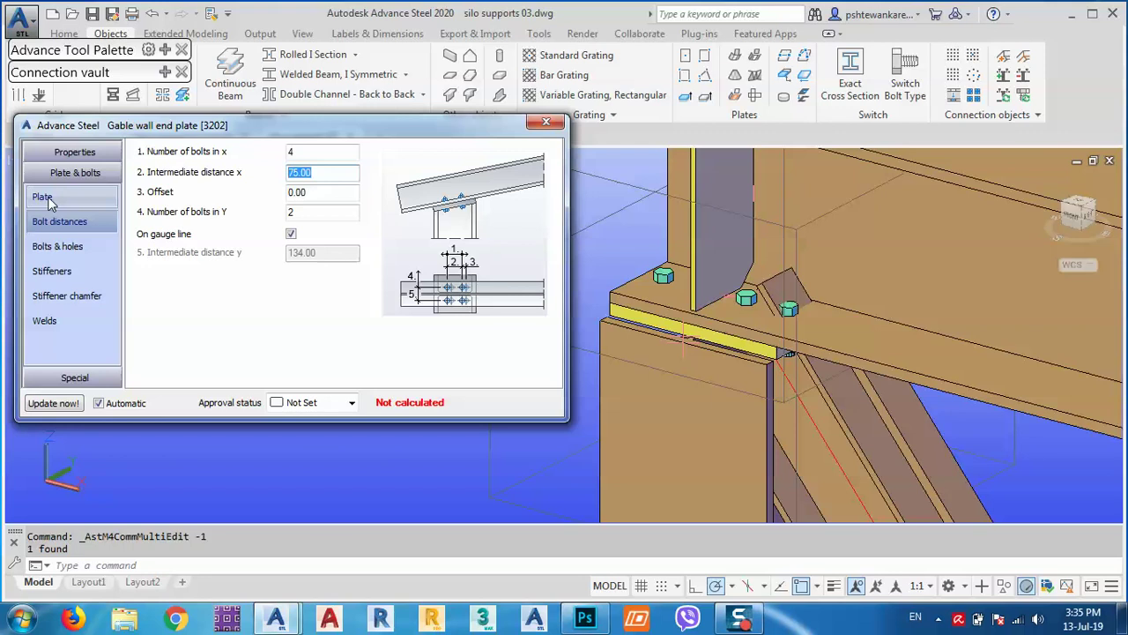
pyautogui.write('70')
pyautogui.press('Return')
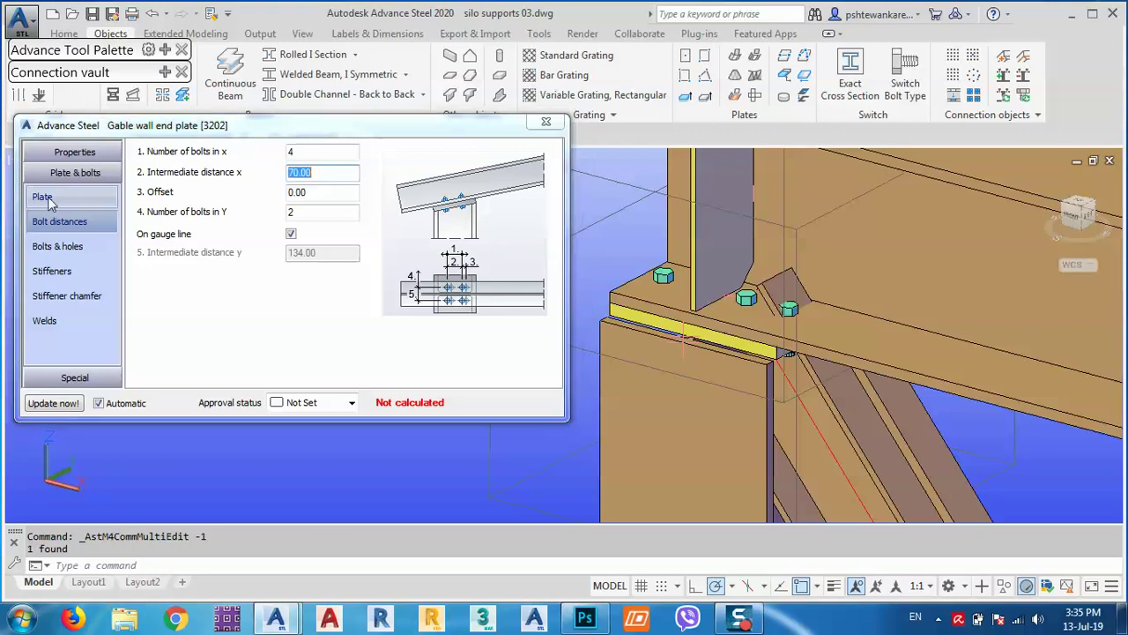
pyautogui.keyDown('shift'); pyautogui.moveTo(678, 333); pyautogui.dragTo(856, 436, button='middle'); pyautogui.keyUp('shift')
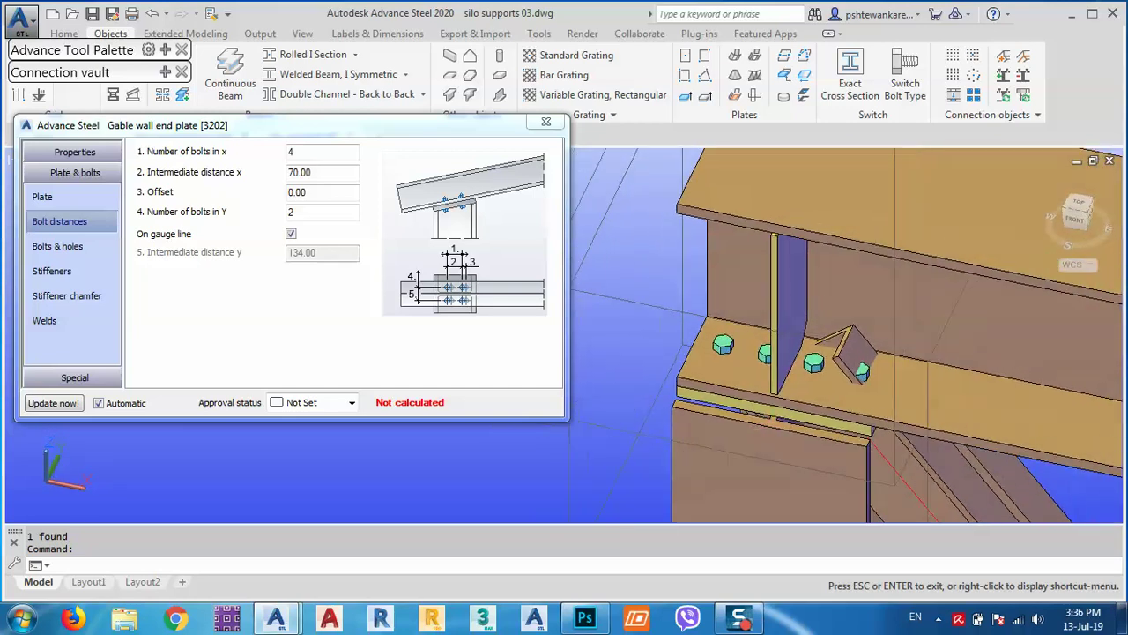
pyautogui.moveTo(742, 401); pyautogui.dragTo(753, 358, button='middle')
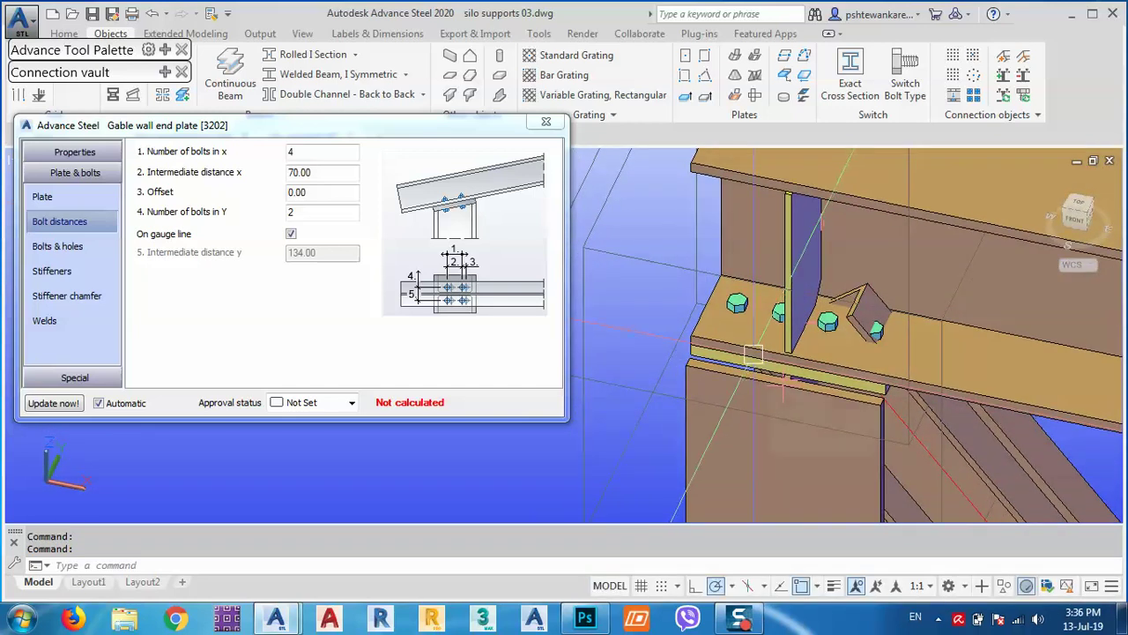
# Change the end plate's layout to total and set the plate width to 350
pyautogui.click(99, 200)
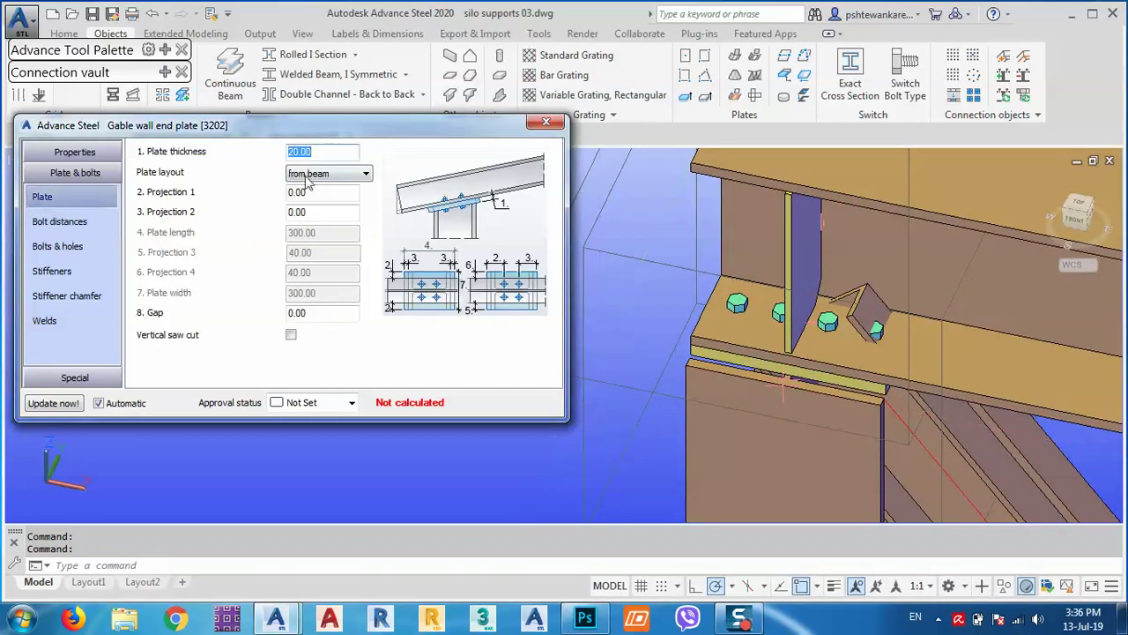
pyautogui.click(310, 175)
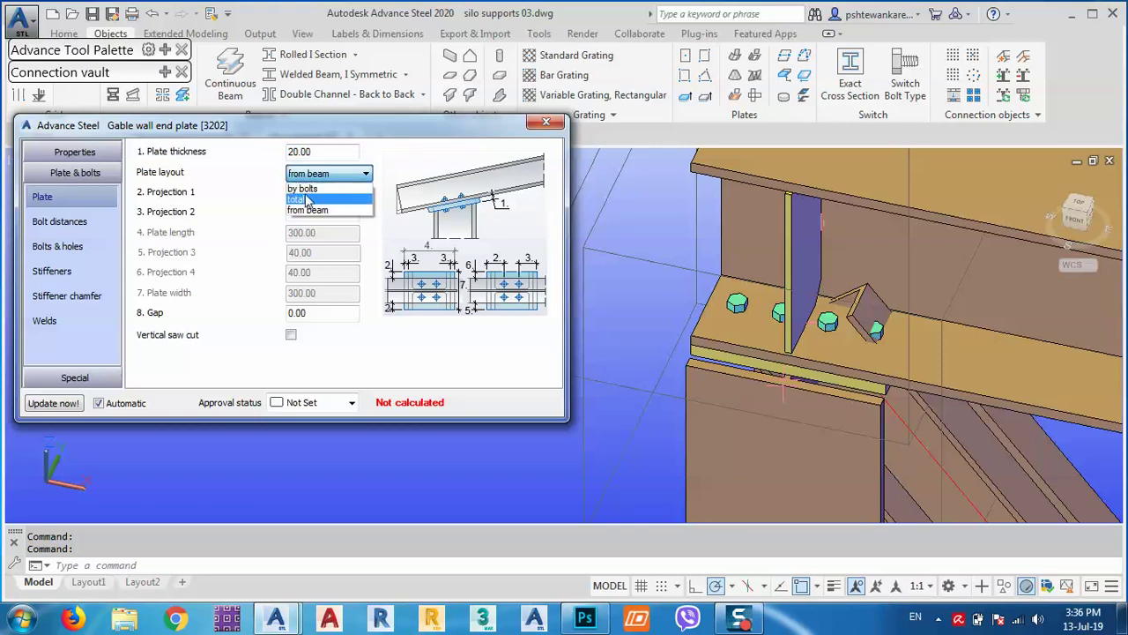
pyautogui.click(304, 201)
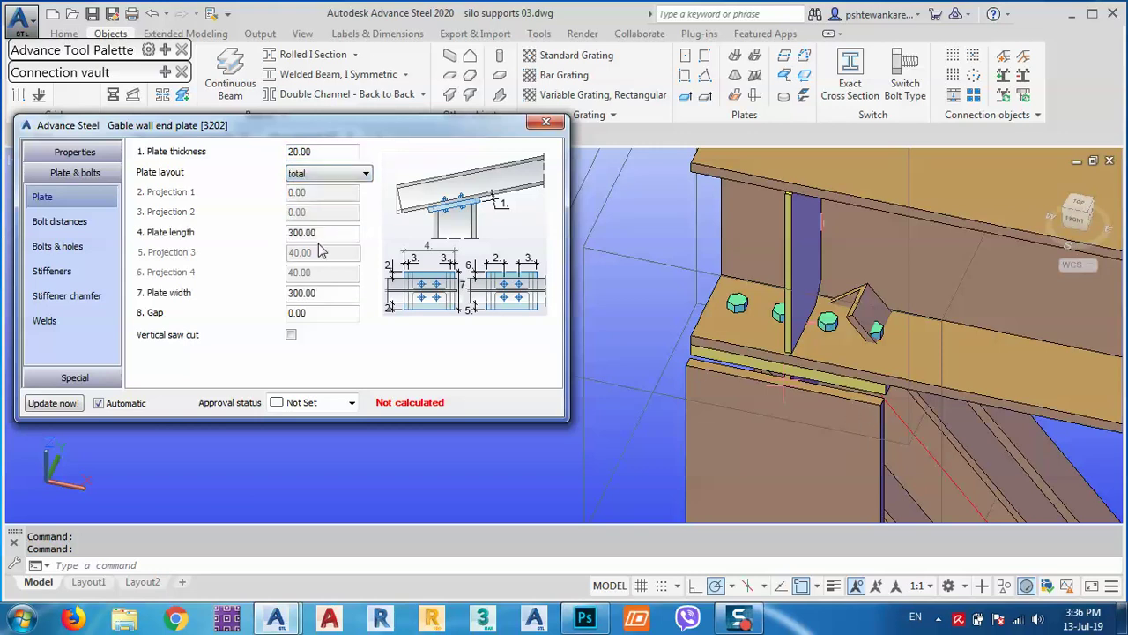
pyautogui.click(335, 292)
pyautogui.write('350')
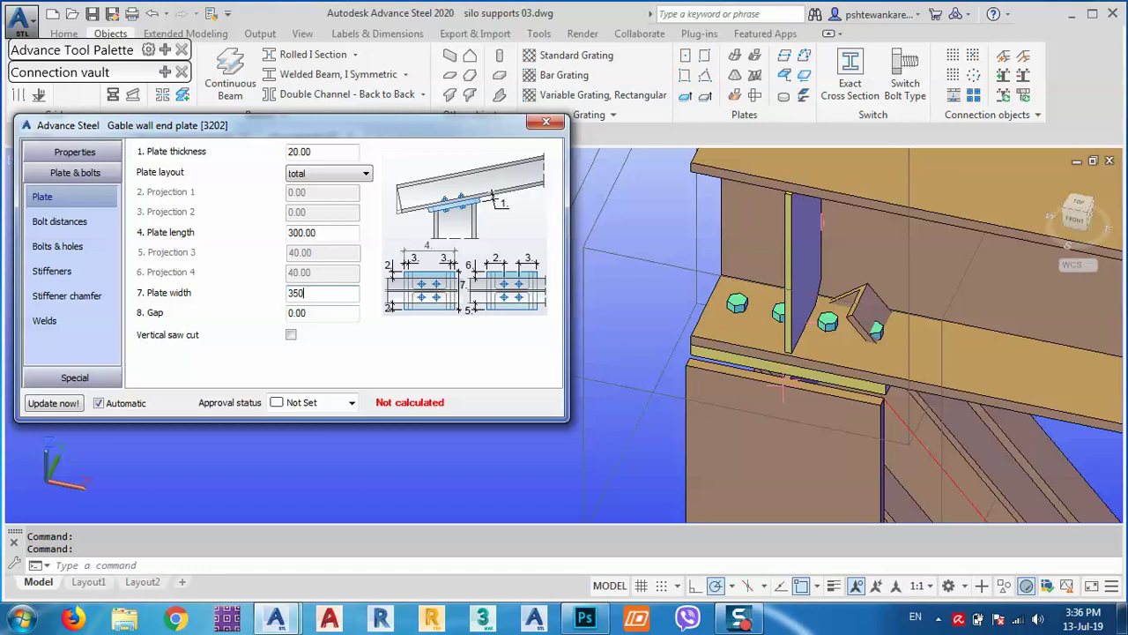
pyautogui.press('Return')
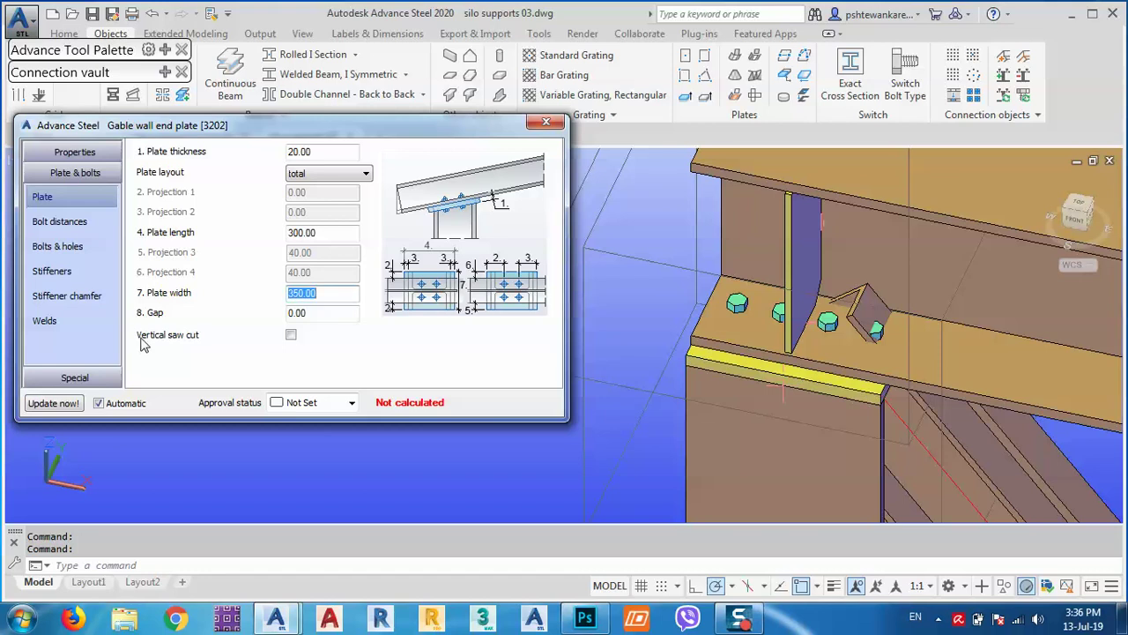
pyautogui.click(838, 421)
pyautogui.moveTo(872, 352); pyautogui.dragTo(905, 320, button='middle')
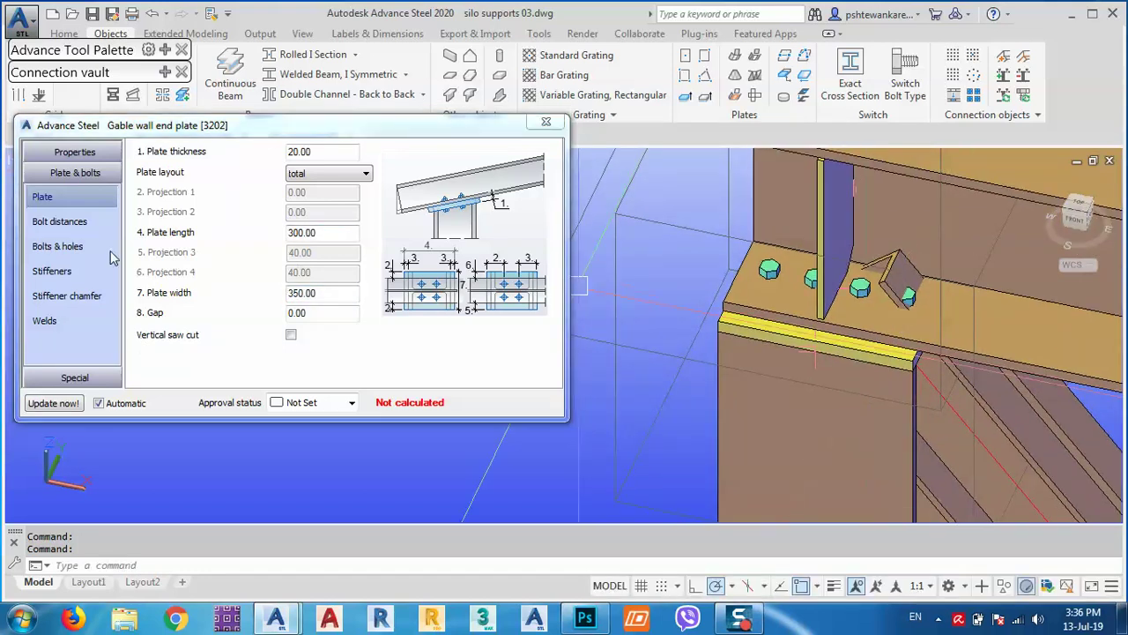
# Take the gable wall end plate's bolts off the gauge line and set their intermediate distance y to 150
pyautogui.click(53, 221)
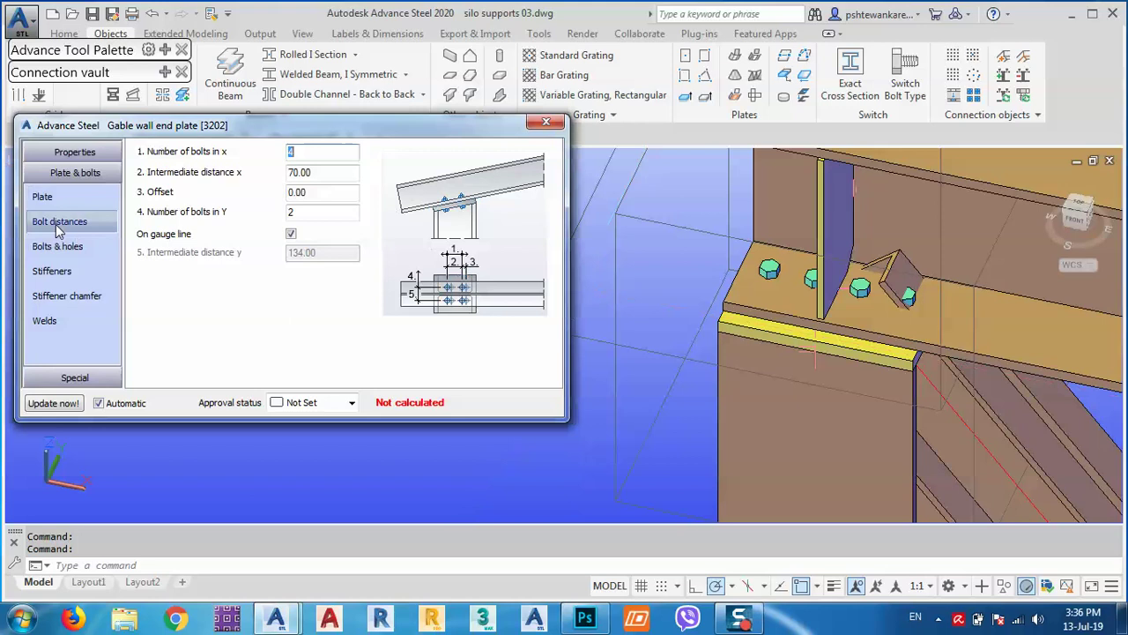
pyautogui.click(291, 234)
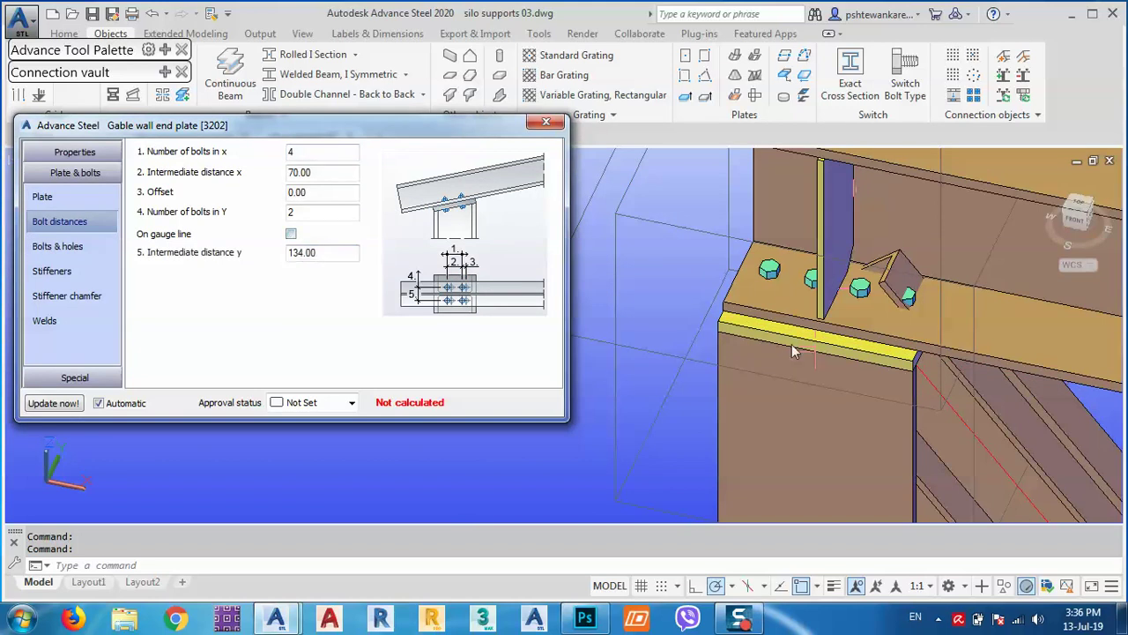
pyautogui.keyDown('shift'); pyautogui.moveTo(792, 347); pyautogui.dragTo(860, 326, button='middle'); pyautogui.keyUp('shift')
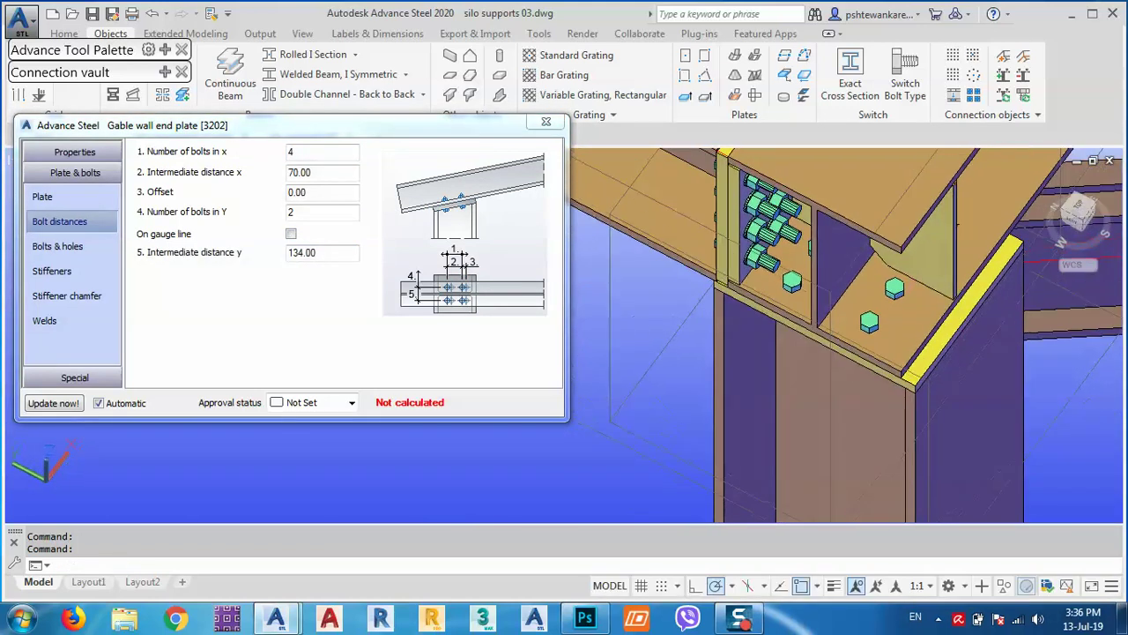
pyautogui.doubleClick(342, 252)
pyautogui.write('150')
pyautogui.press('Return')
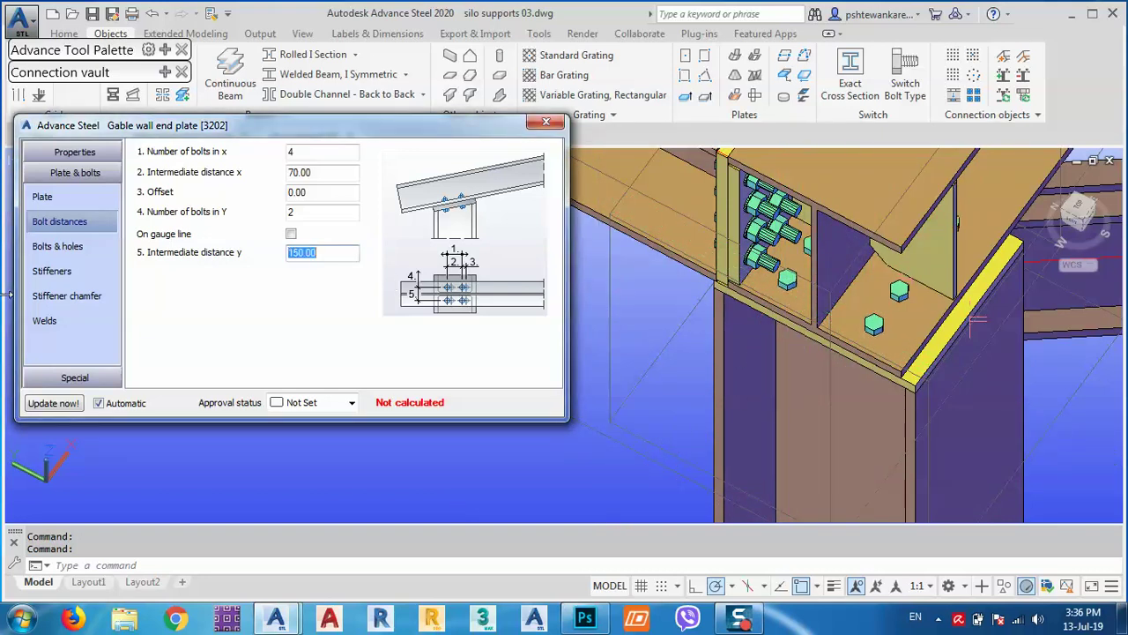
# Change the end plate's bolt type to UNI 5739 from the full list of bolt standards
pyautogui.click(57, 246)
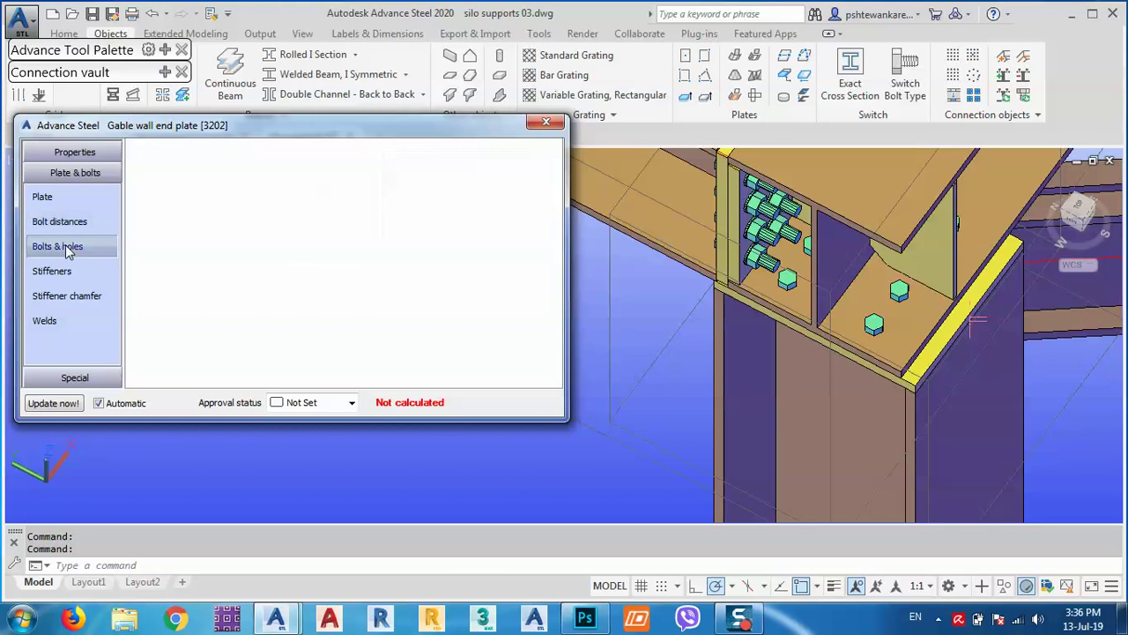
pyautogui.click(322, 175)
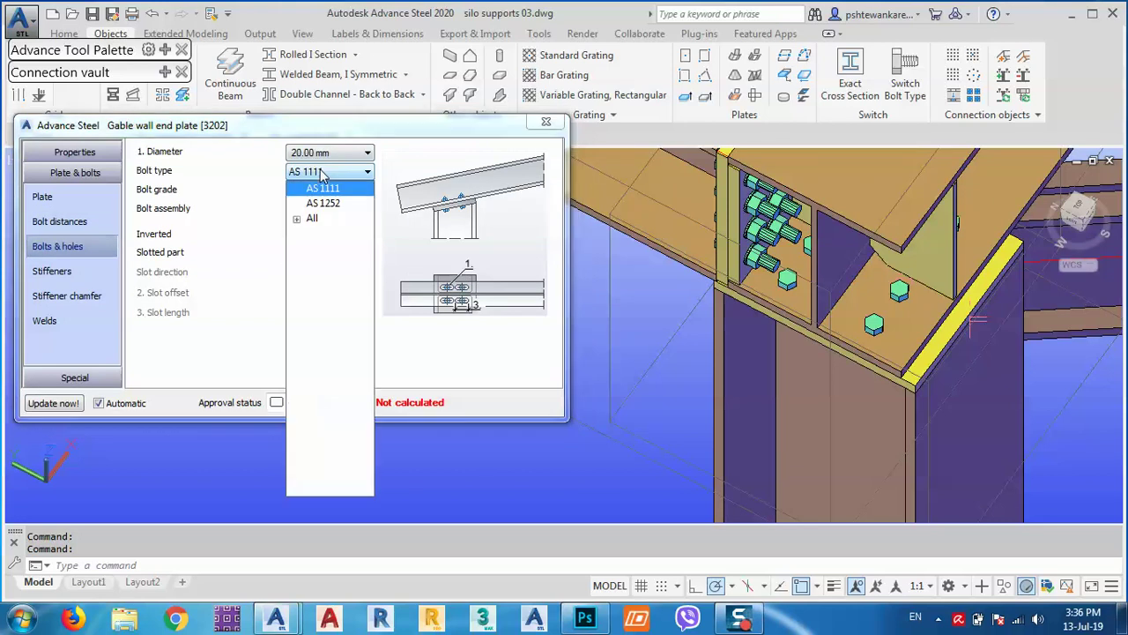
pyautogui.click(311, 220)
pyautogui.scroll(-18, 326, 295)
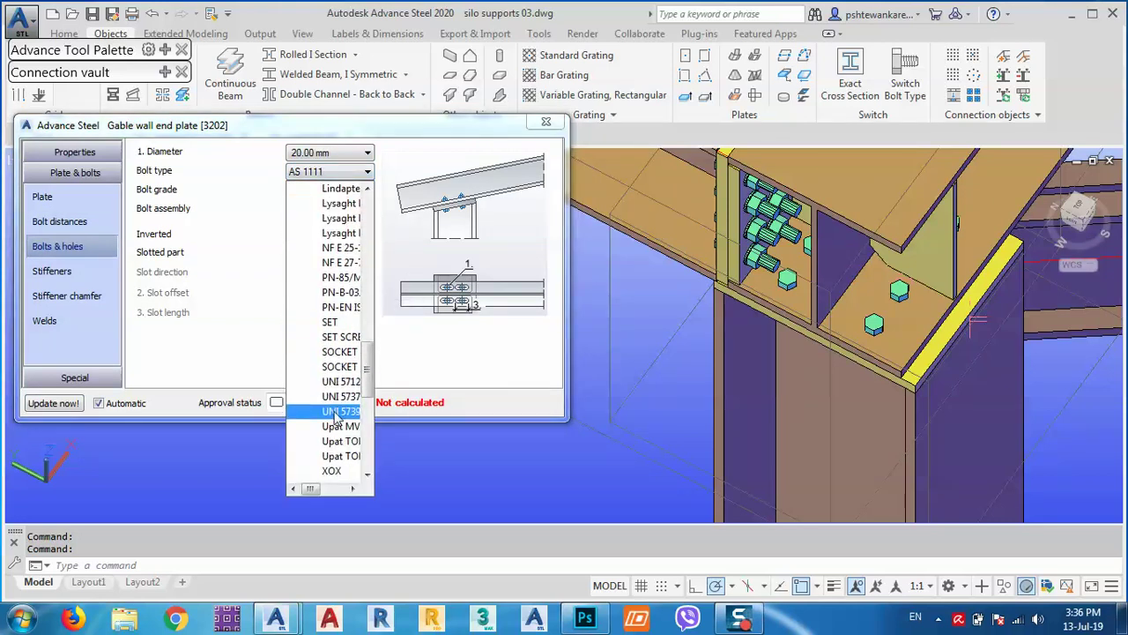
pyautogui.click(337, 412)
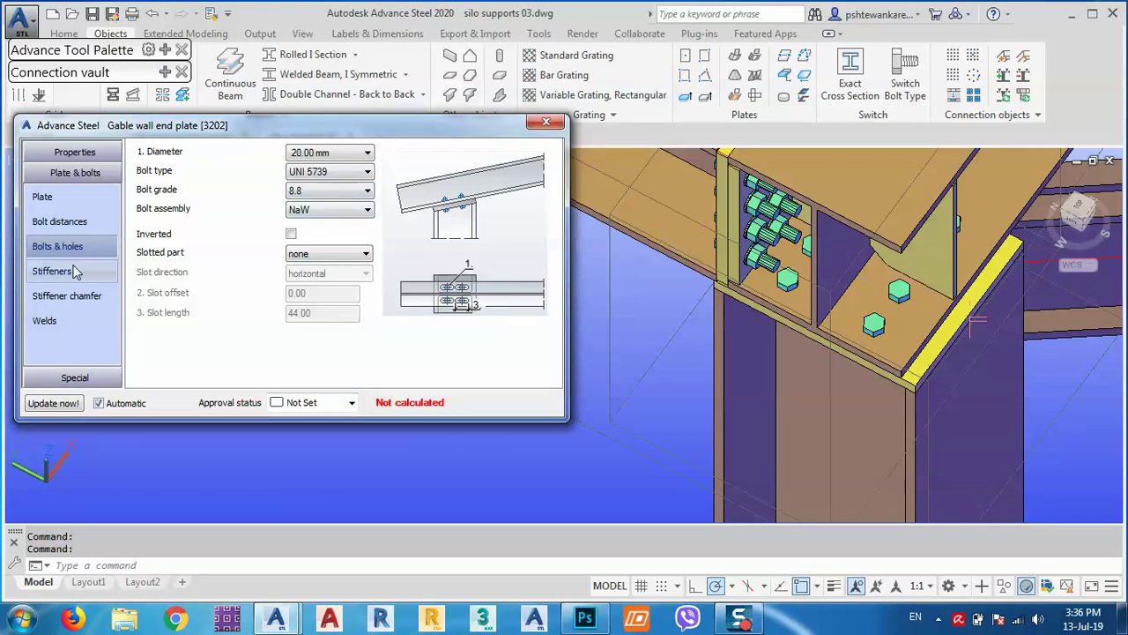
# Review the slotted part options and inspect the end plate and bolts at the column head
pyautogui.click(325, 255)
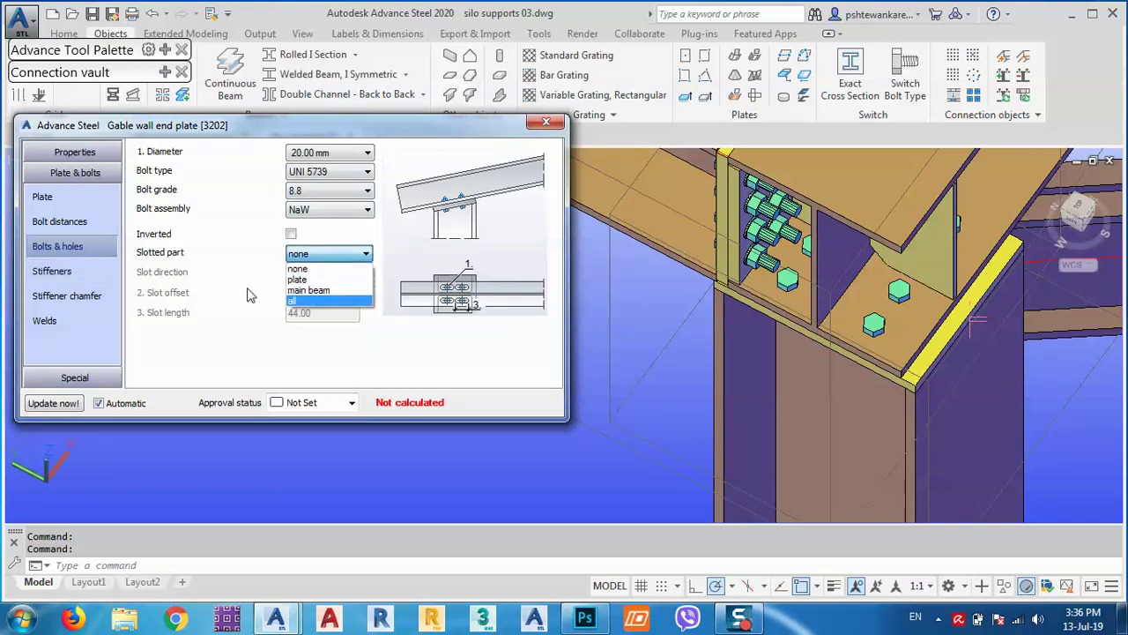
pyautogui.click(154, 303)
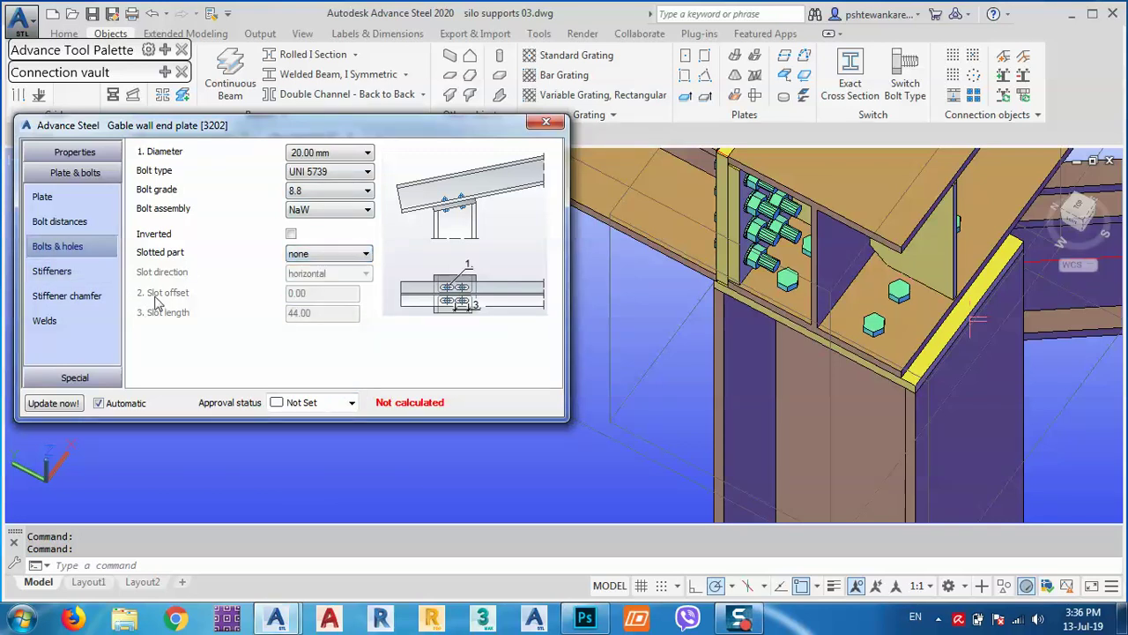
pyautogui.click(340, 256)
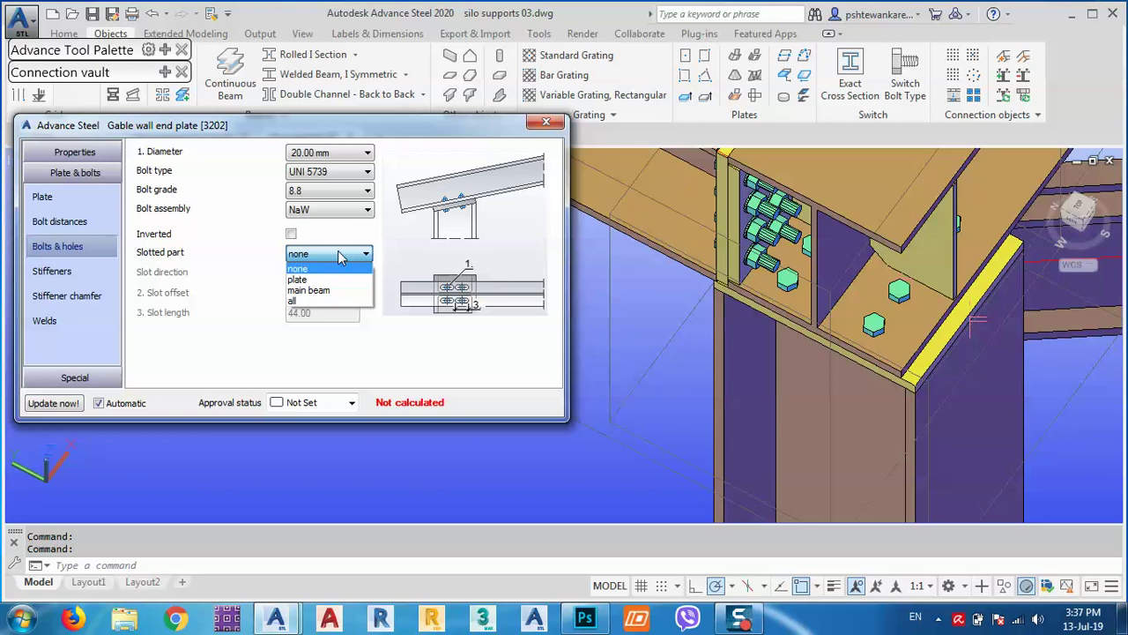
pyautogui.click(56, 282)
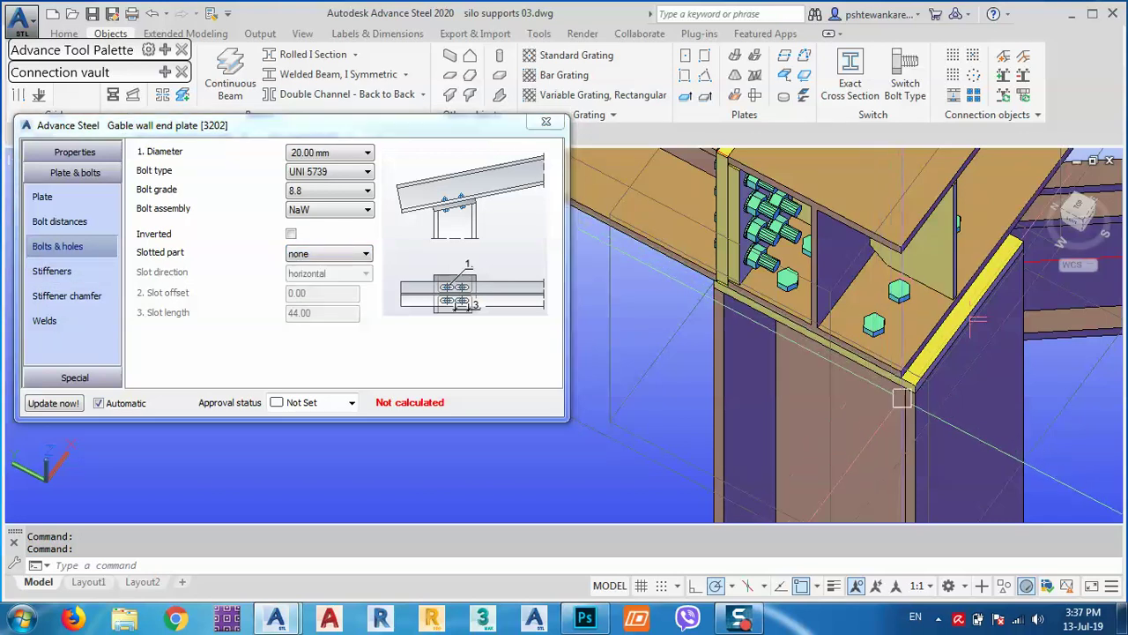
pyautogui.keyDown('shift'); pyautogui.moveTo(837, 370); pyautogui.dragTo(732, 381, button='middle'); pyautogui.keyUp('shift')
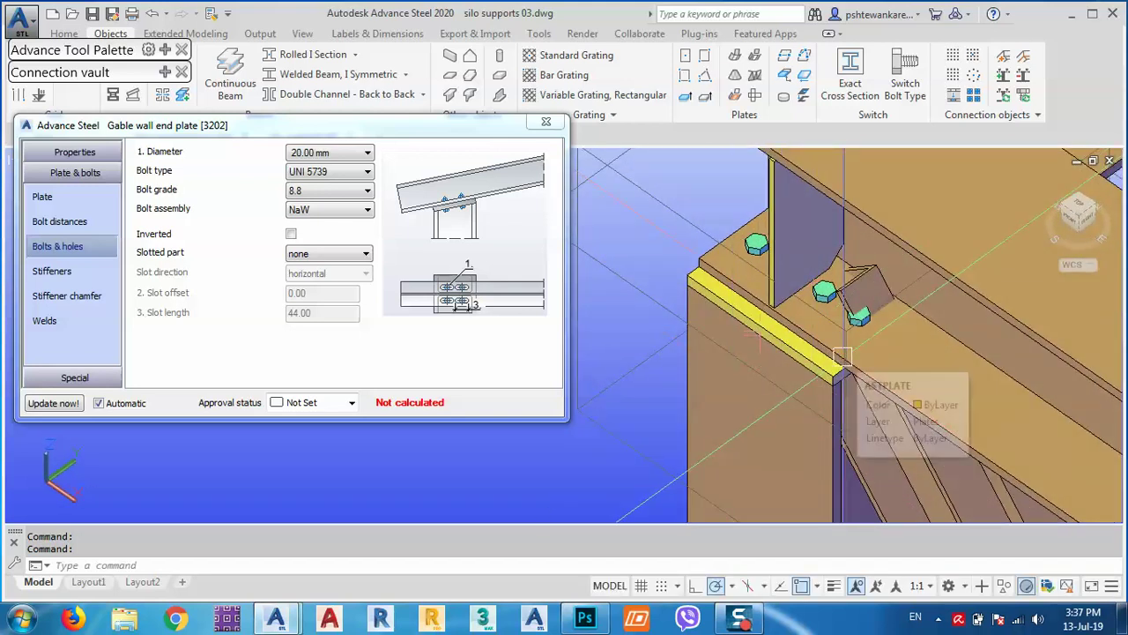
pyautogui.scroll(3, 846, 317)
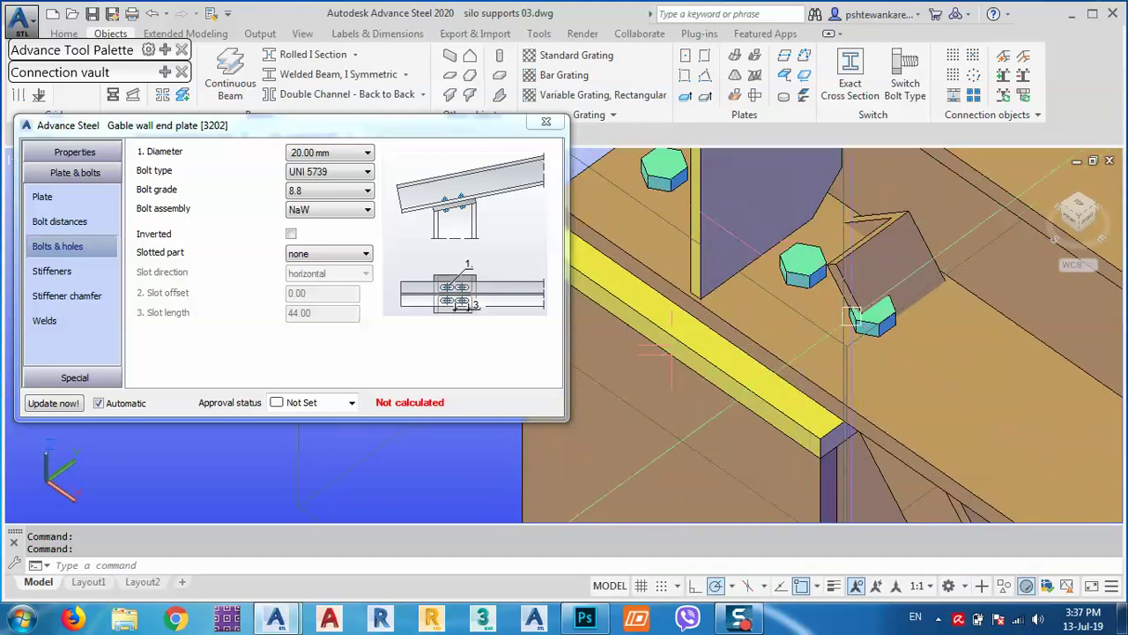
pyautogui.scroll(-4, 903, 397)
pyautogui.scroll(5, 857, 416)
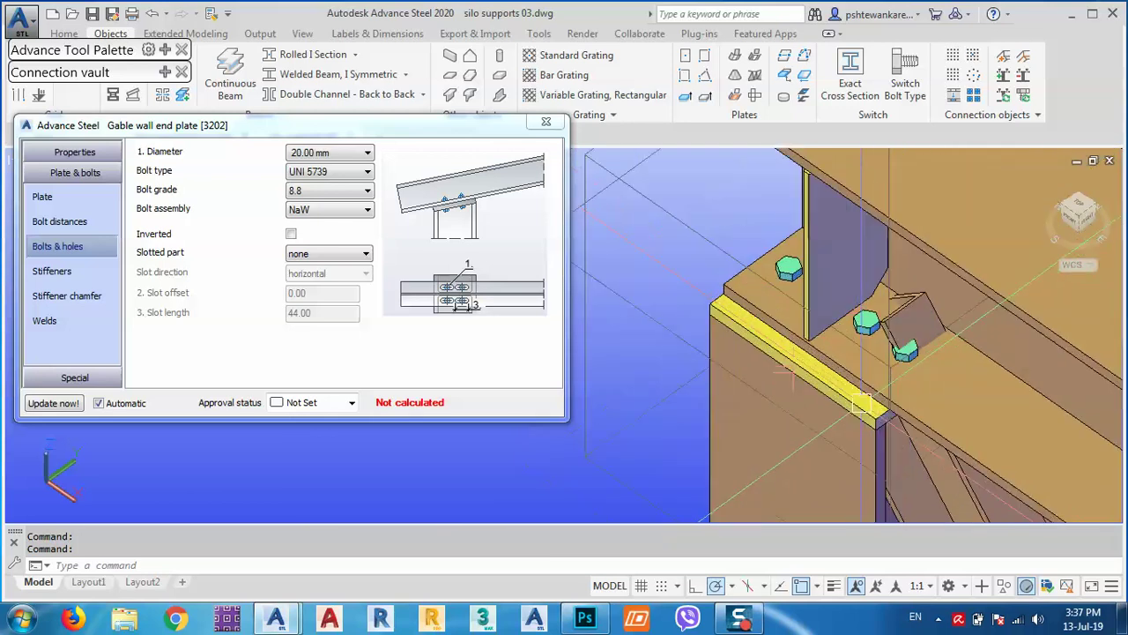
pyautogui.moveTo(858, 414)
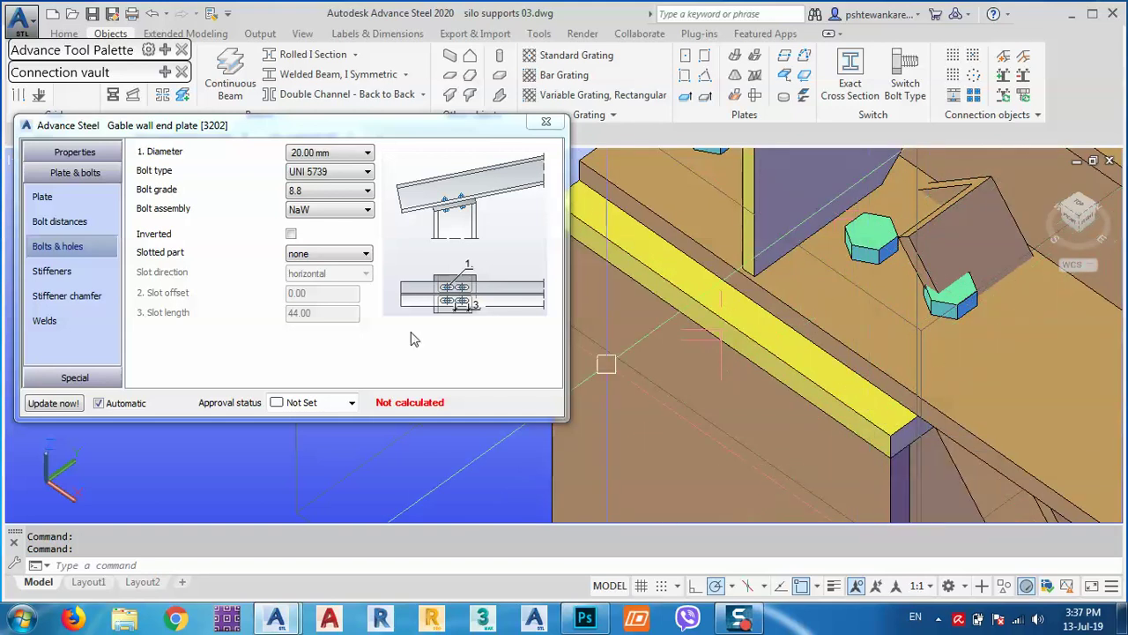
# Review the end plate's stiffener and stiffener chamfer settings and close the joint properties
pyautogui.click(72, 270)
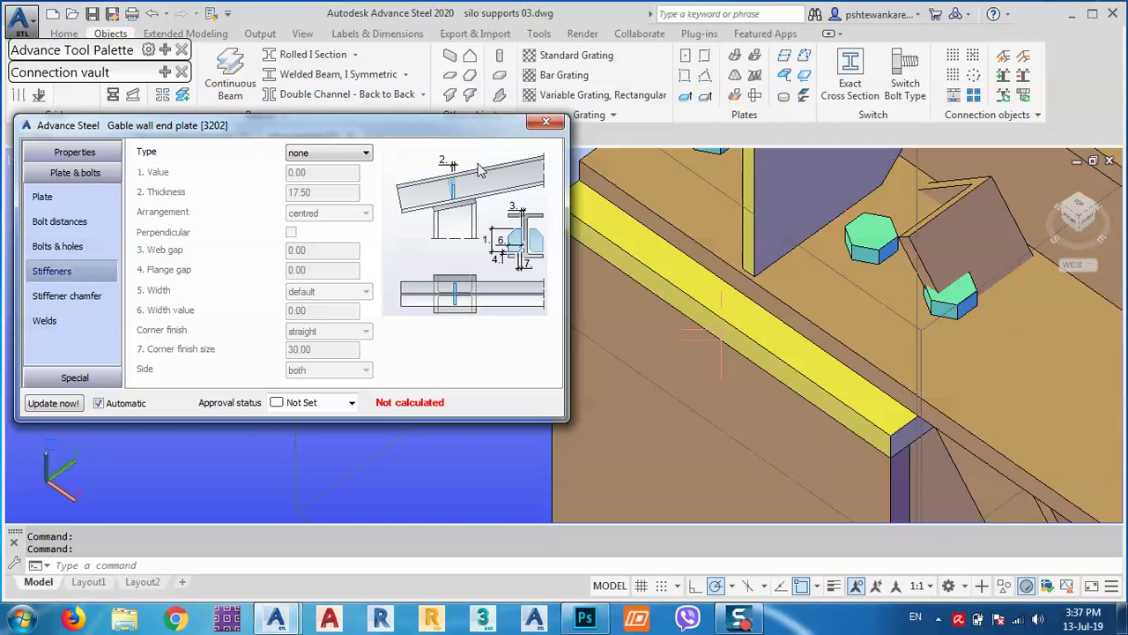
pyautogui.click(86, 295)
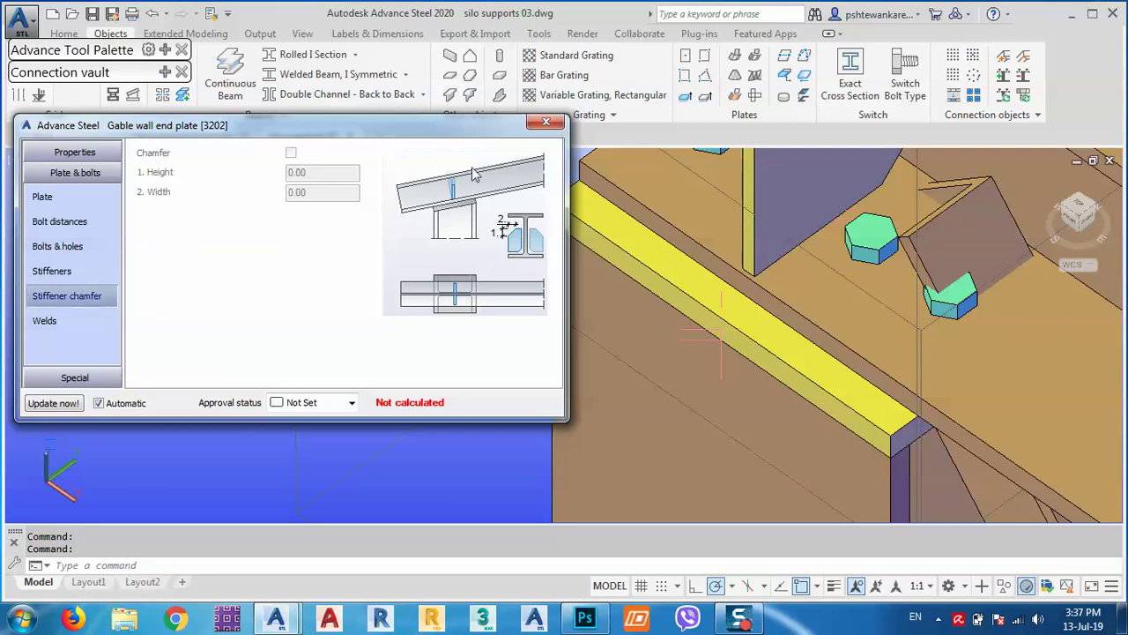
pyautogui.click(545, 120)
# Examine the corner column joint and the neighbouring column head where two top beams meet at a bolted splice
pyautogui.scroll(-5, 617, 264)
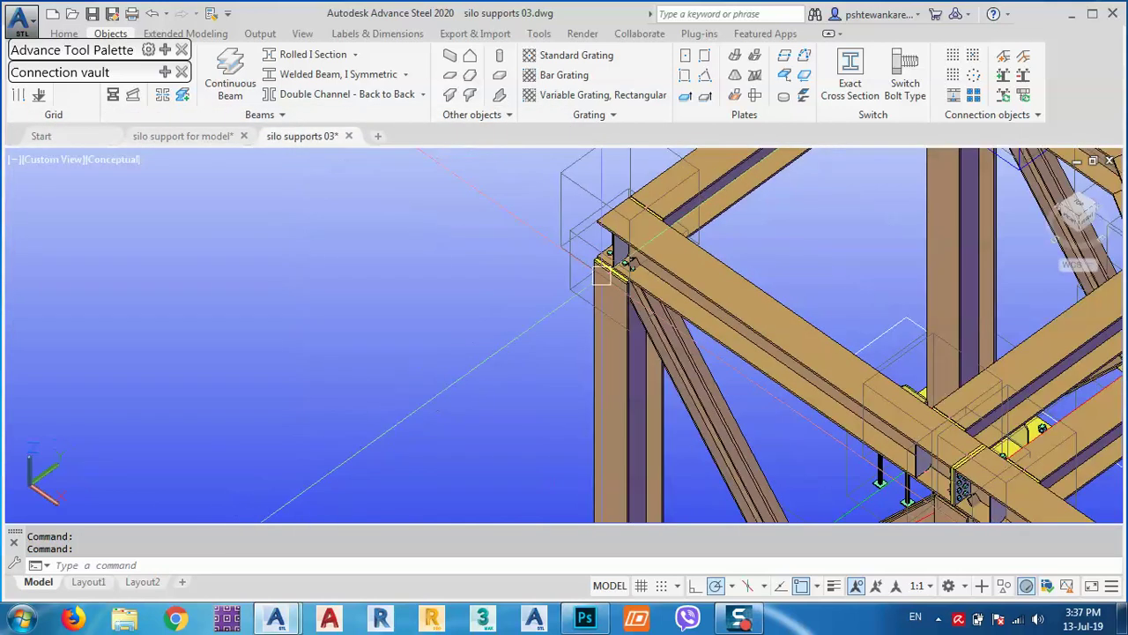
pyautogui.scroll(3, 609, 273)
pyautogui.moveTo(643, 243); pyautogui.dragTo(566, 324, button='middle')
pyautogui.scroll(-4, 599, 288)
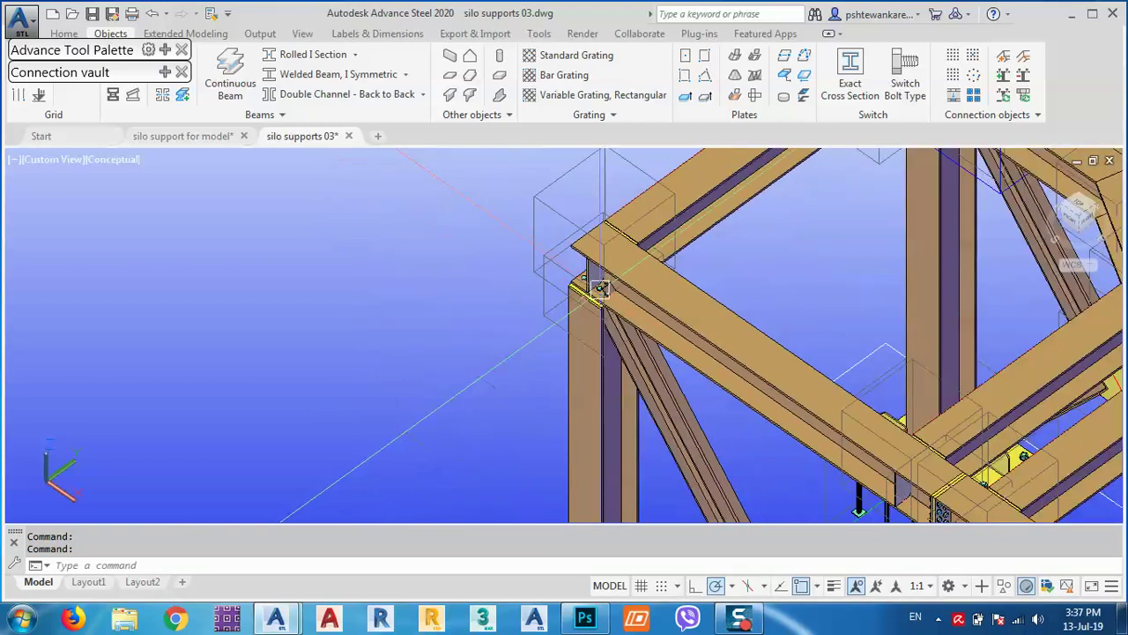
pyautogui.moveTo(605, 312); pyautogui.dragTo(587, 294, button='middle')
pyautogui.moveTo(730, 416); pyautogui.dragTo(620, 279, button='middle')
pyautogui.moveTo(460, 210); pyautogui.dragTo(506, 307, button='middle')
pyautogui.scroll(2, 505, 307)
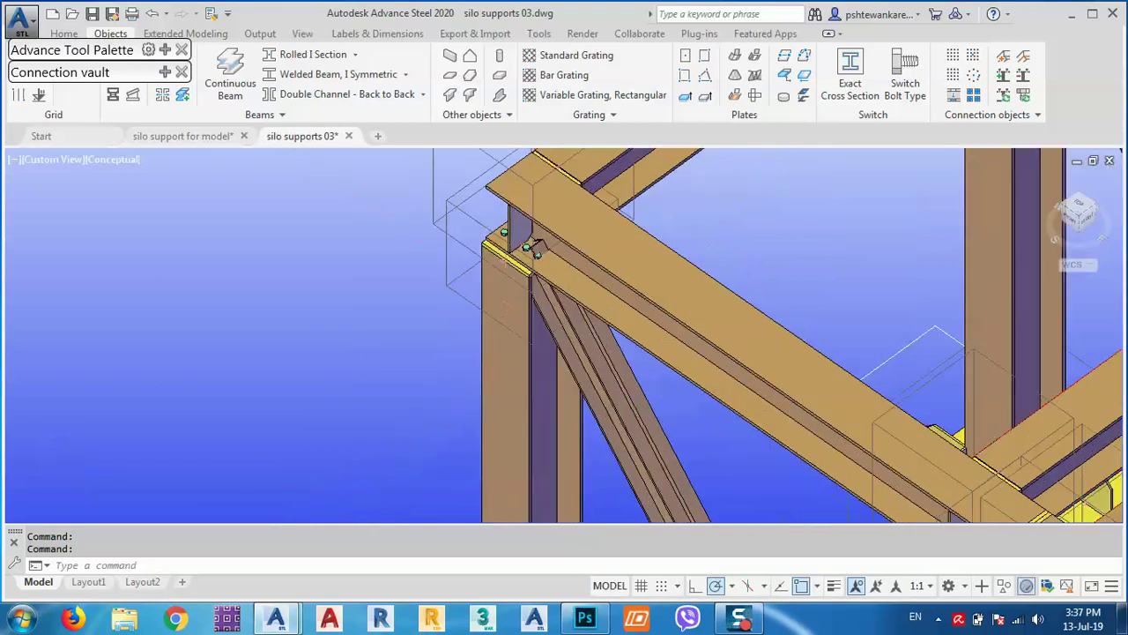
pyautogui.scroll(2, 564, 300)
pyautogui.scroll(-4, 539, 246)
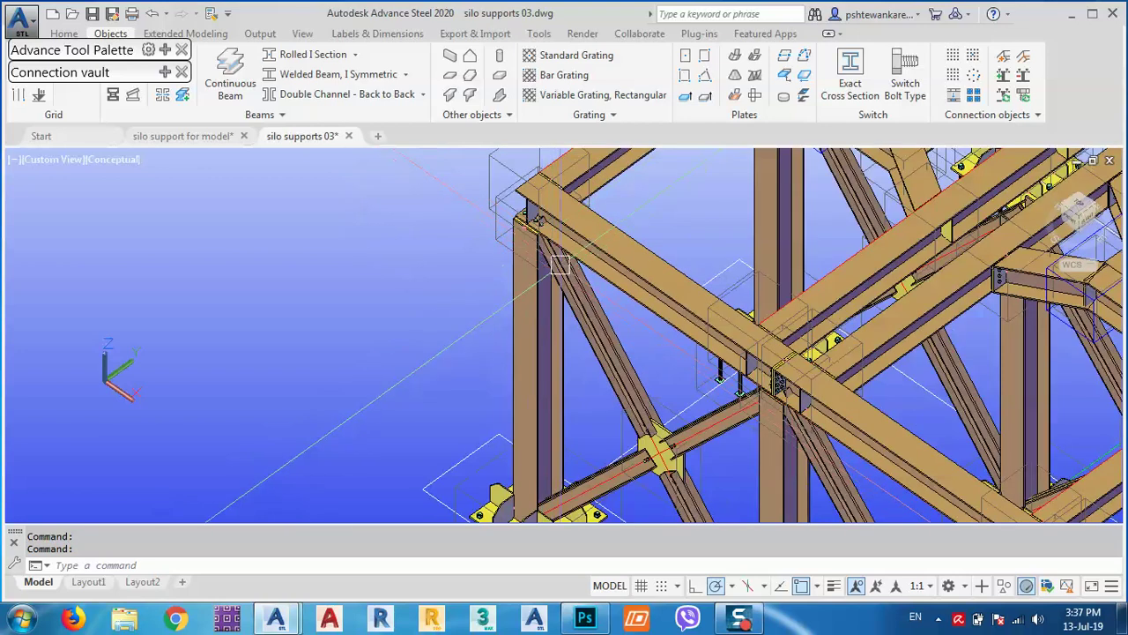
pyautogui.keyDown('shift'); pyautogui.moveTo(560, 264); pyautogui.dragTo(615, 357, button='middle'); pyautogui.keyUp('shift')
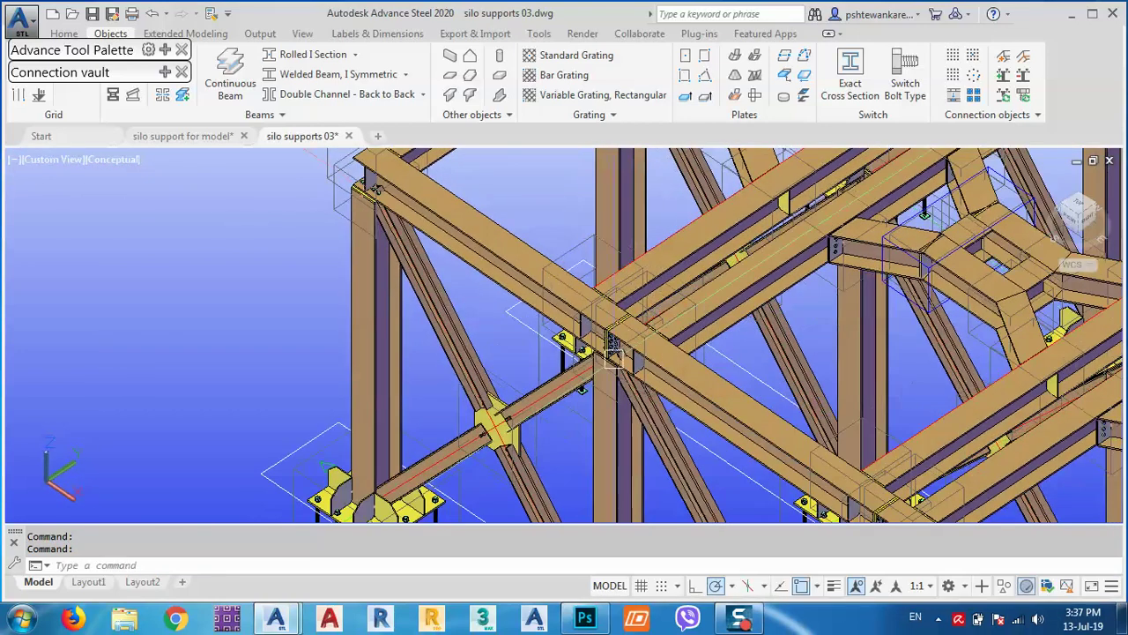
pyautogui.scroll(5, 614, 357)
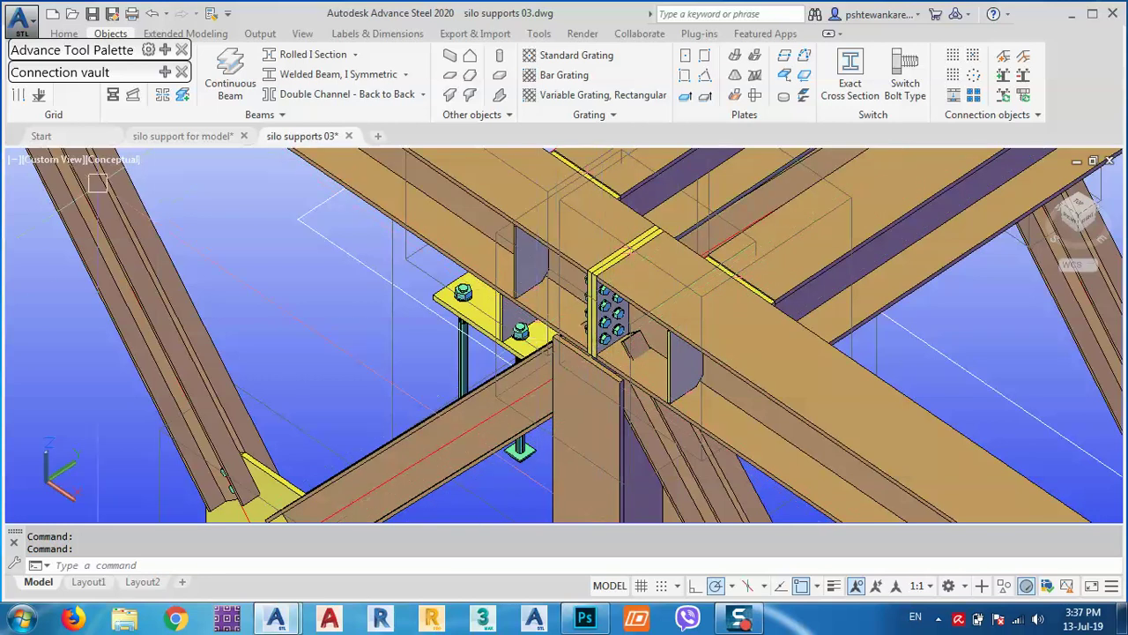
# Create a Post double beam connection between the intermediate column and the two top beams spliced above it
pyautogui.click(164, 73)
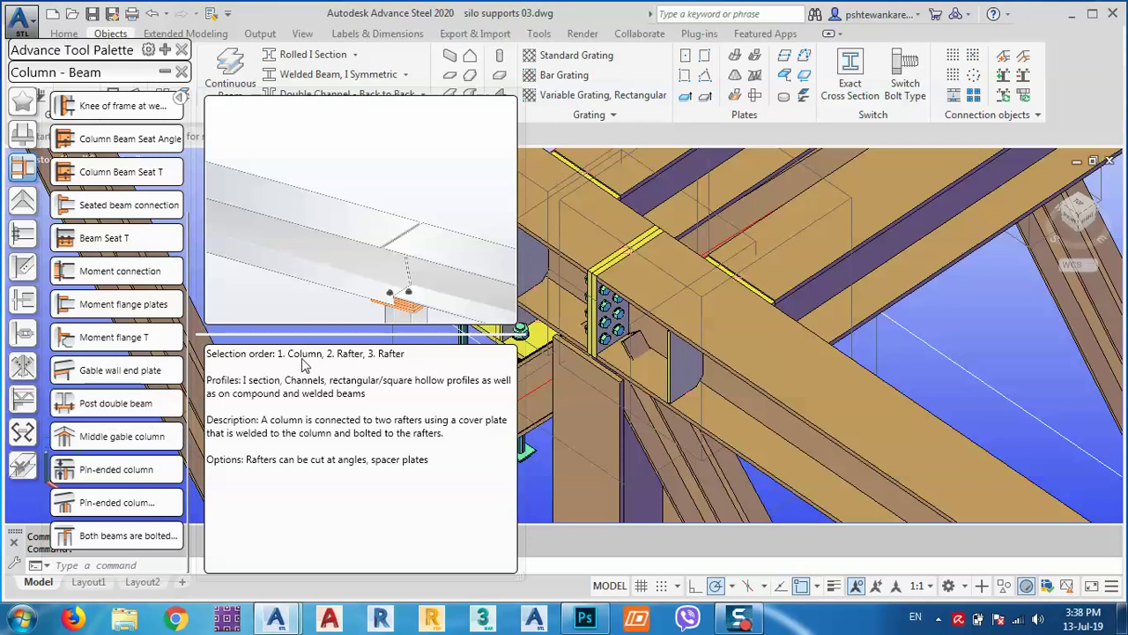
pyautogui.click(114, 408)
pyautogui.moveTo(691, 436); pyautogui.dragTo(892, 297, button='middle')
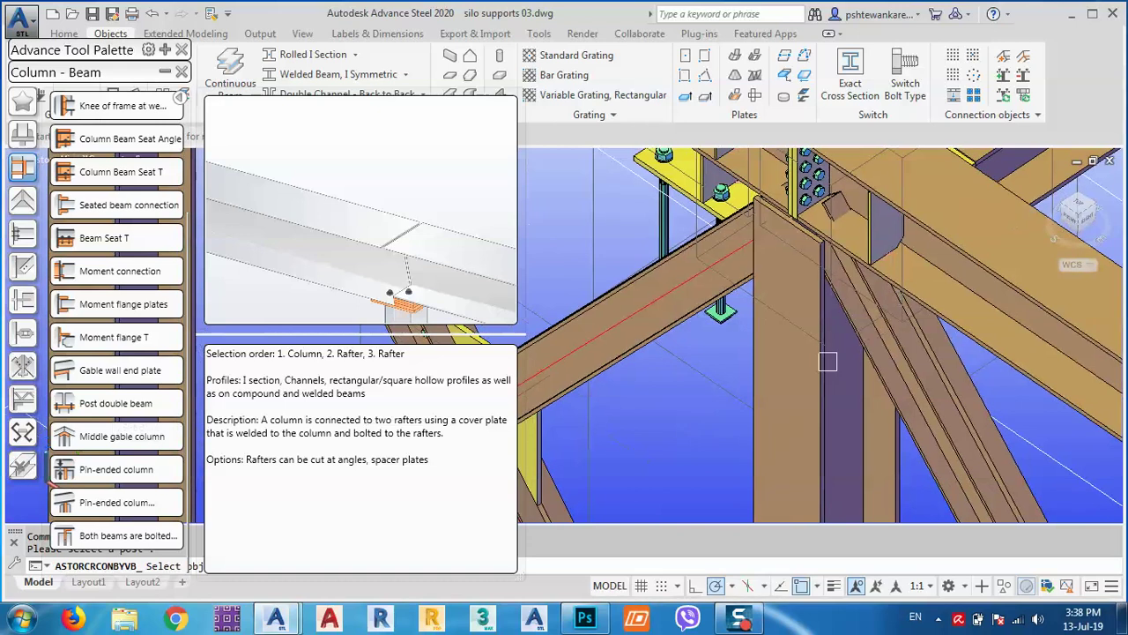
pyautogui.click(791, 397)
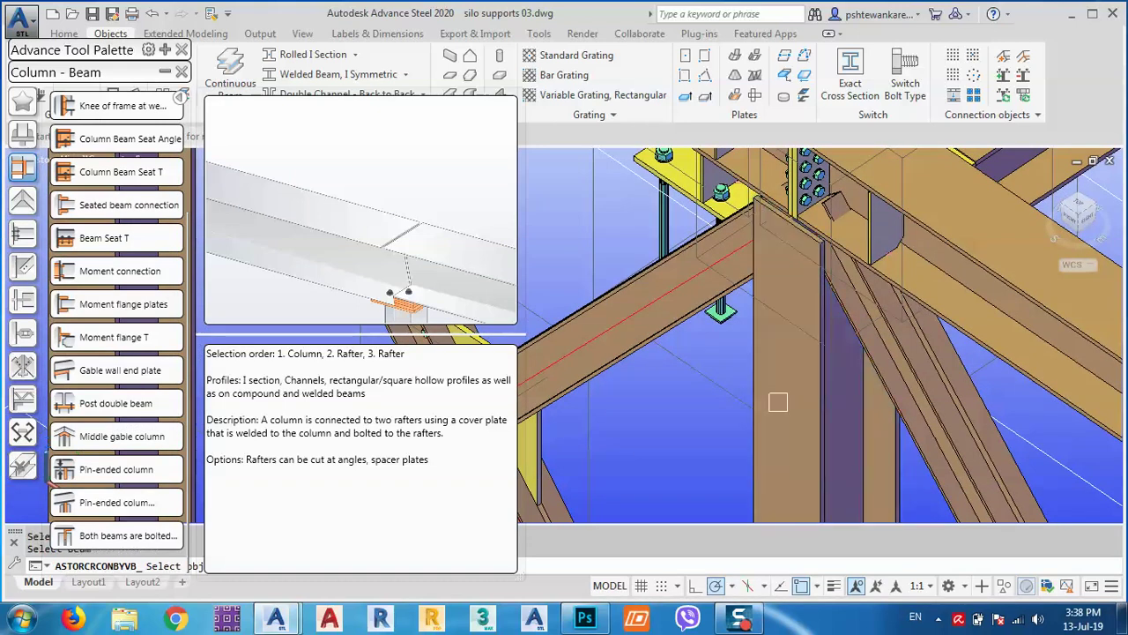
pyautogui.click(991, 284)
pyautogui.rightClick(847, 405)
pyautogui.scroll(-4, 838, 408)
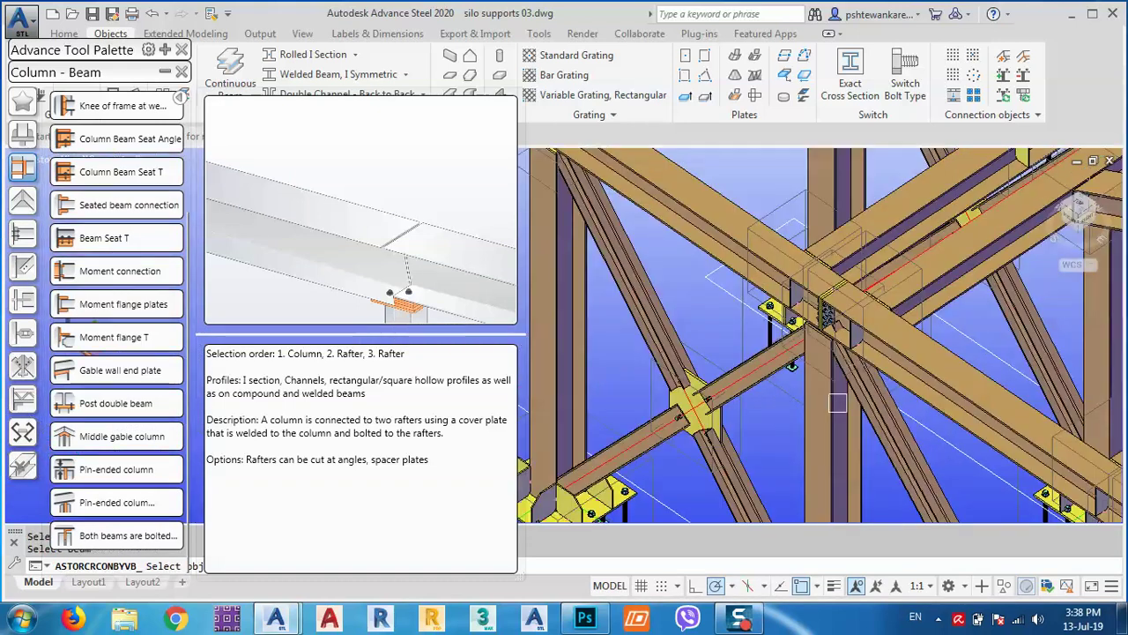
pyautogui.click(698, 208)
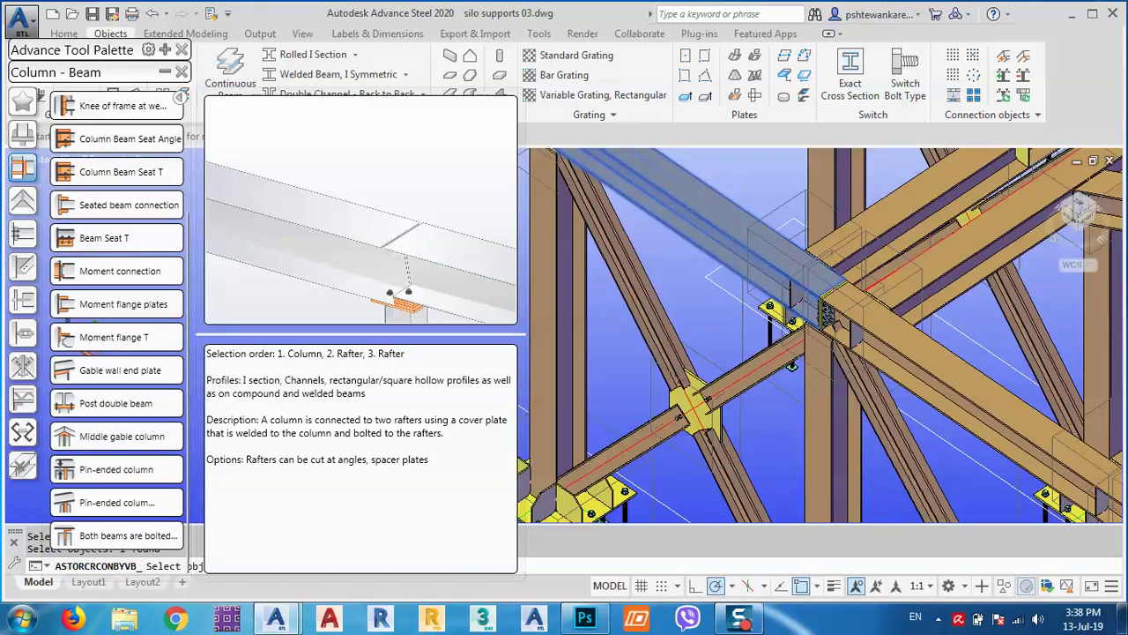
pyautogui.press('Return')
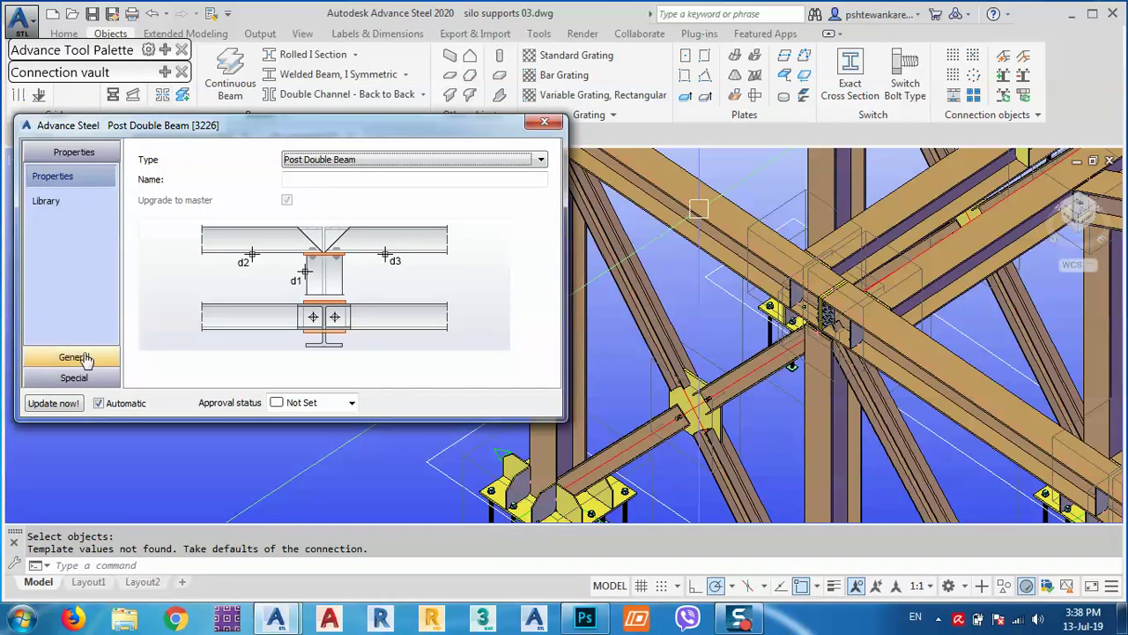
# Set the post double beam joint's gap between members to 0 and its plate thickness to 20
pyautogui.click(79, 357)
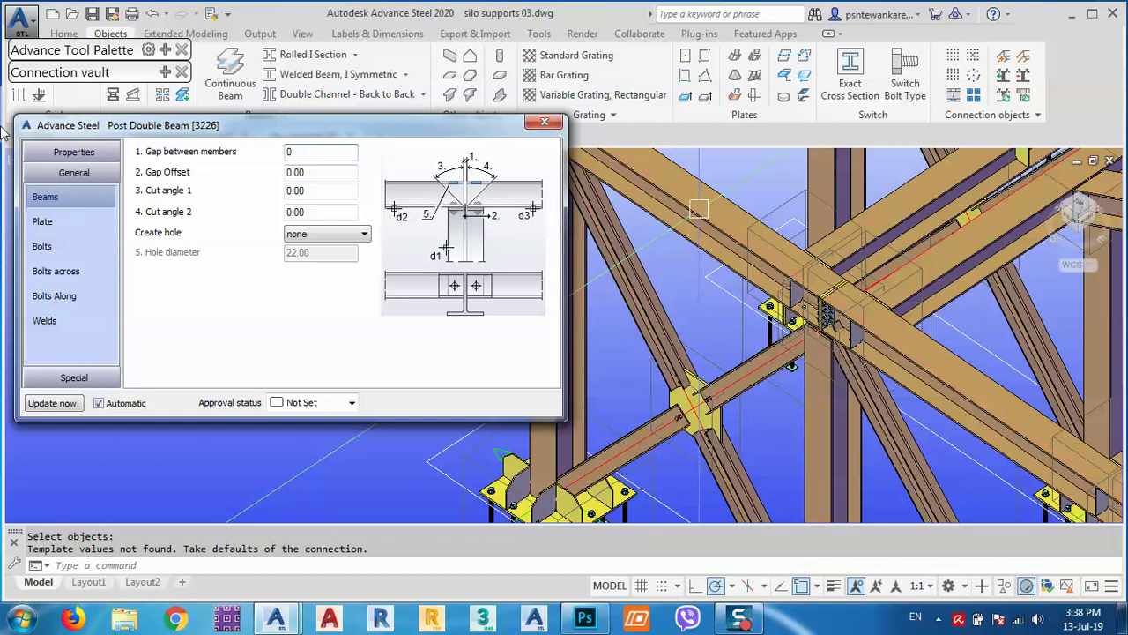
pyautogui.press('Return')
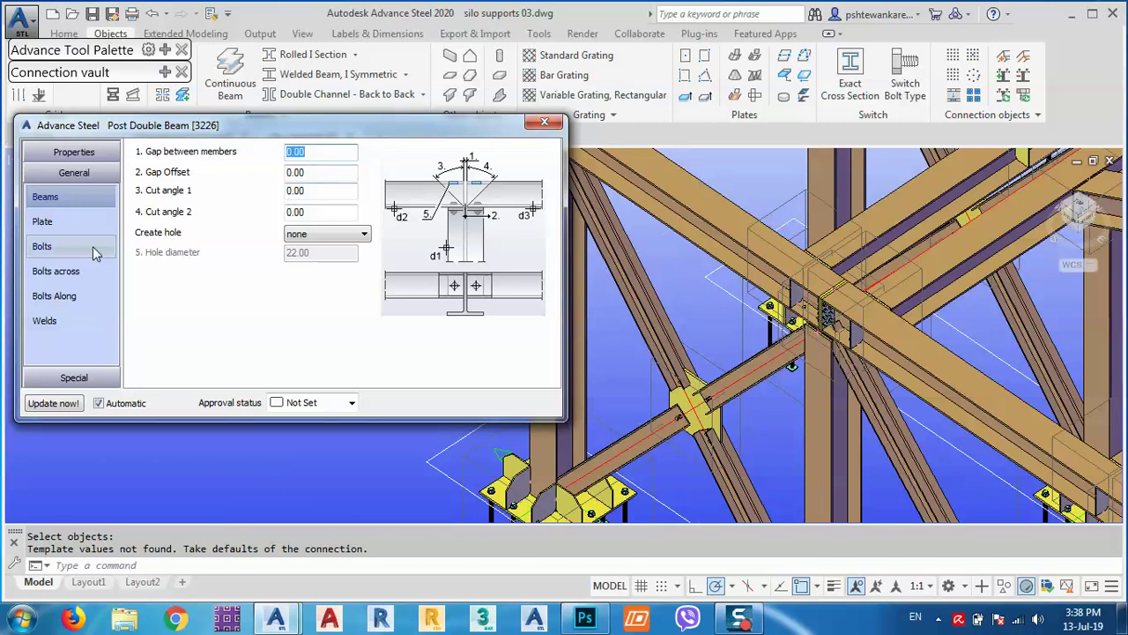
pyautogui.click(42, 221)
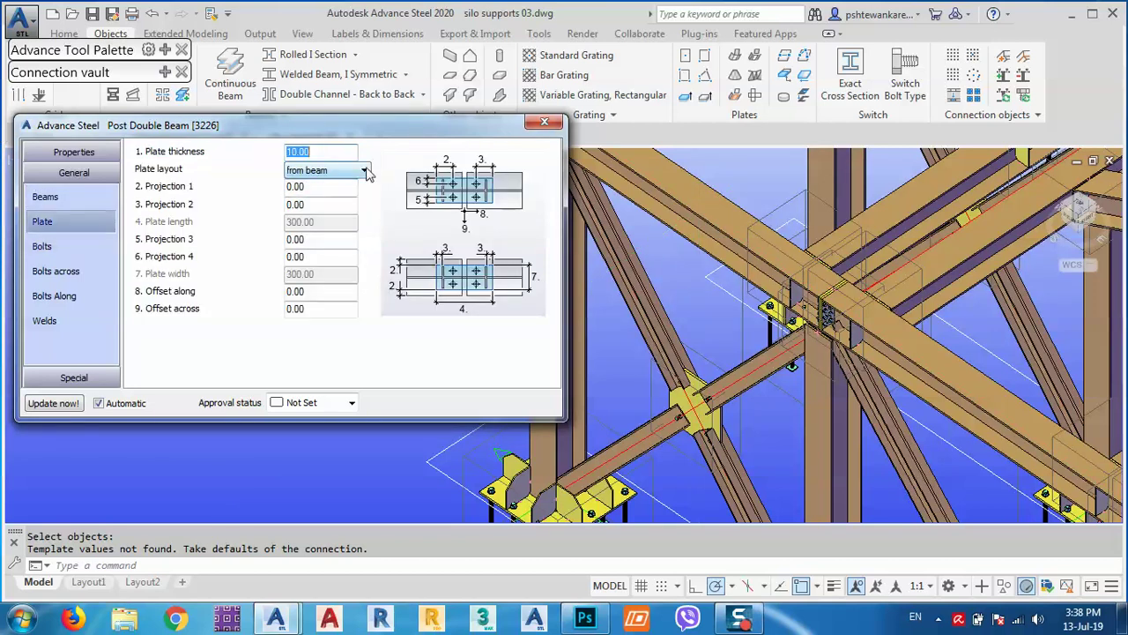
pyautogui.write('20')
pyautogui.press('Return')
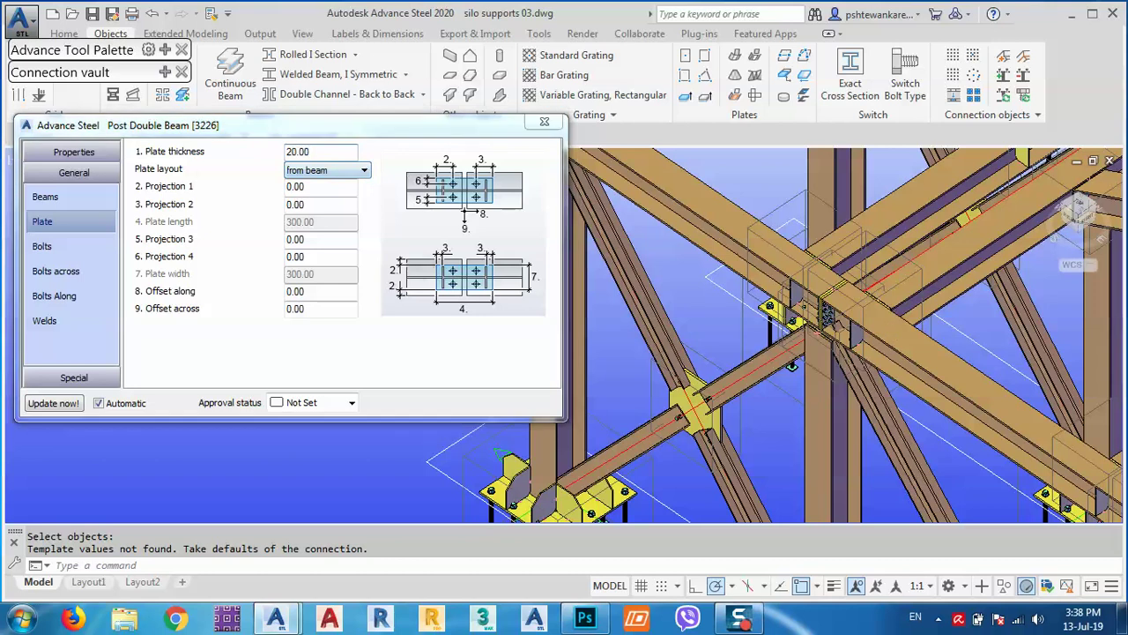
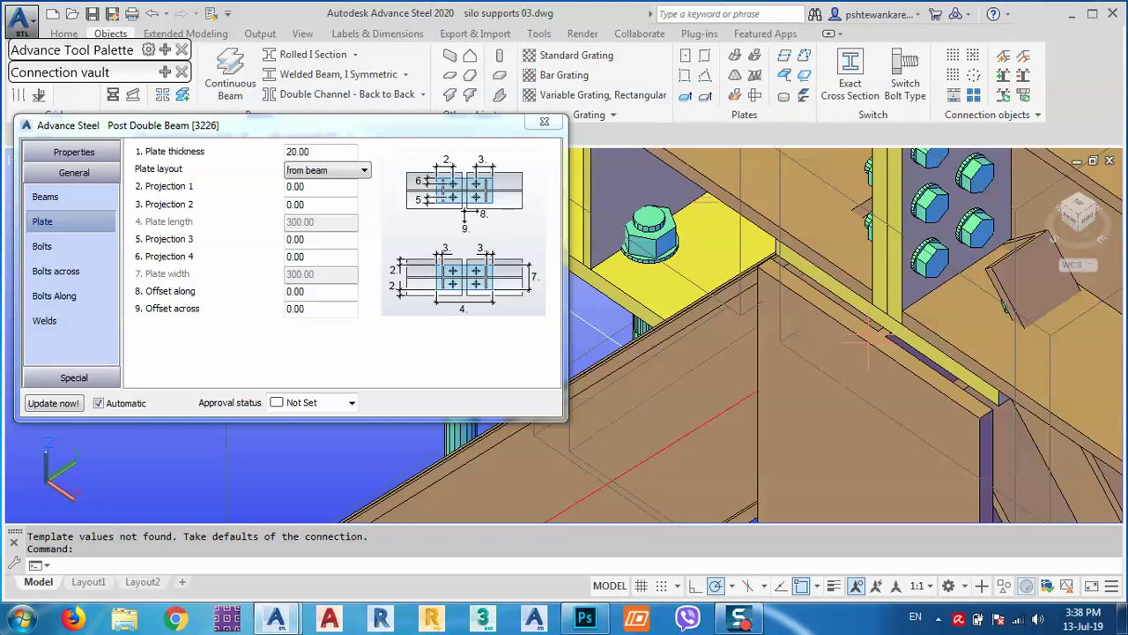
# Set the post double beam joint plate's Projection 1 to 150
pyautogui.moveTo(331, 187); pyautogui.dragTo(236, 198)
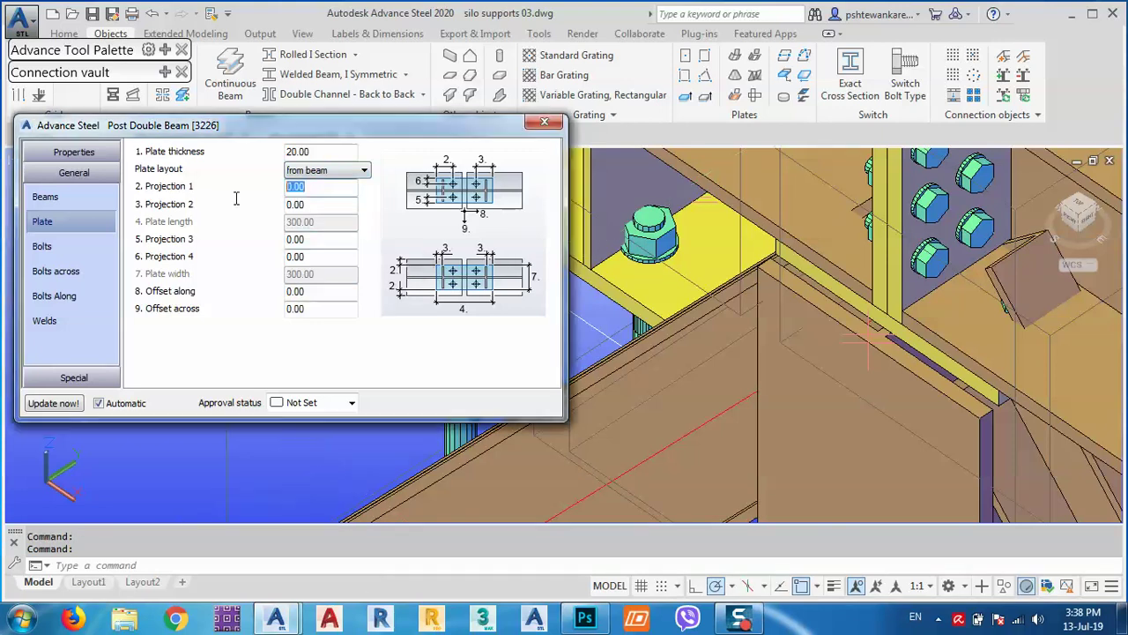
pyautogui.write('40')
pyautogui.press('Return')
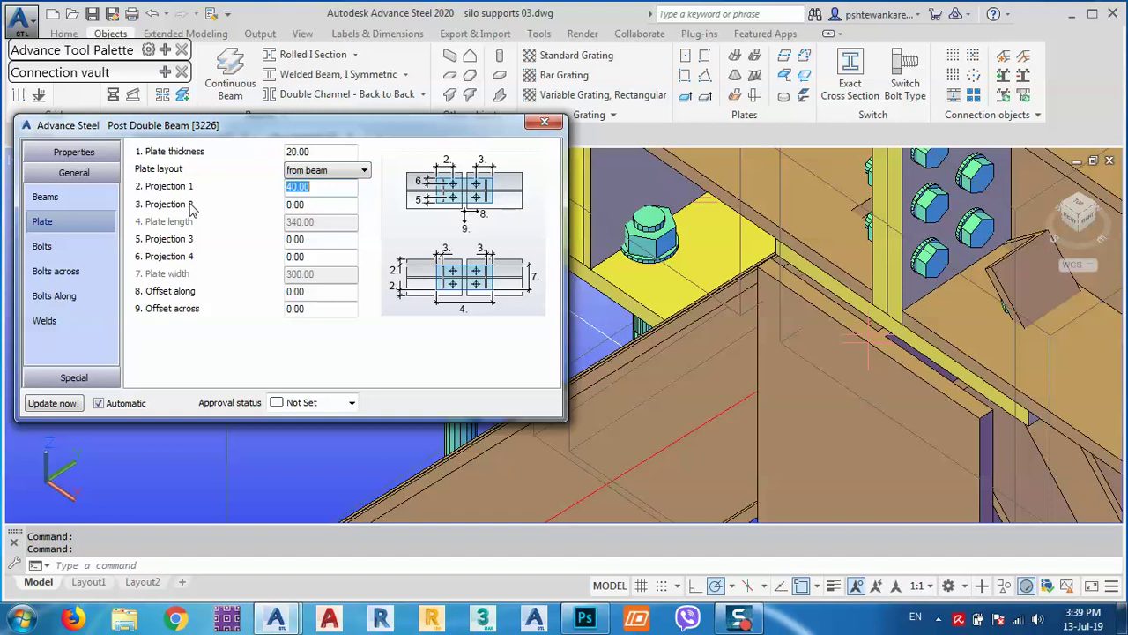
pyautogui.write('150')
pyautogui.press('Return')
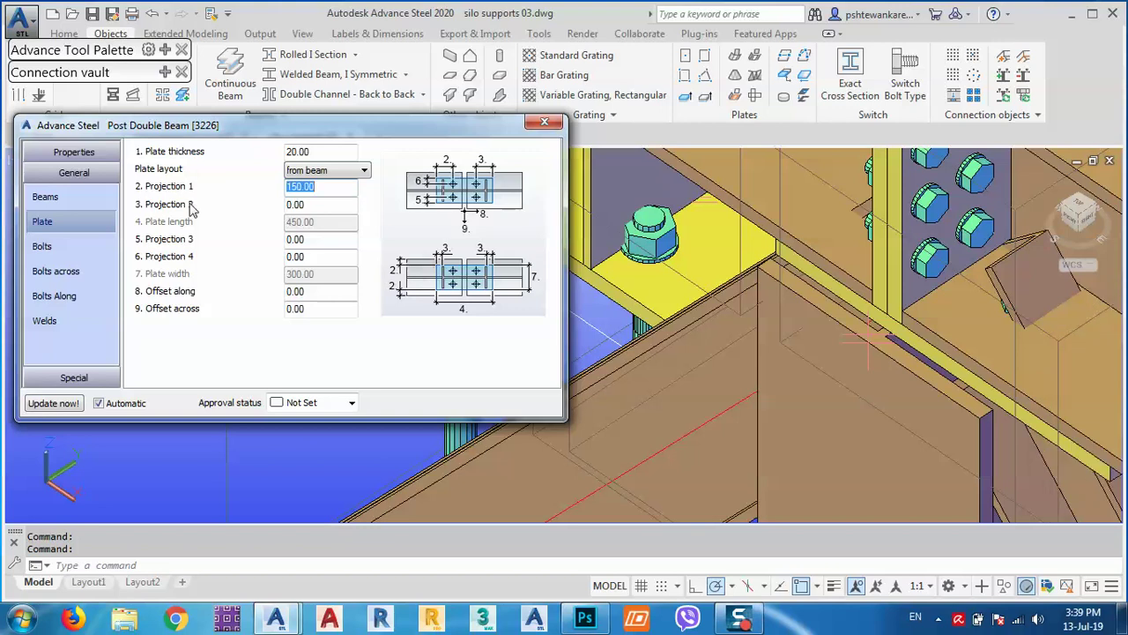
# Try a Projection 3 of 150 on the joint plate, then reset it to 0
pyautogui.scroll(-2, 985, 375)
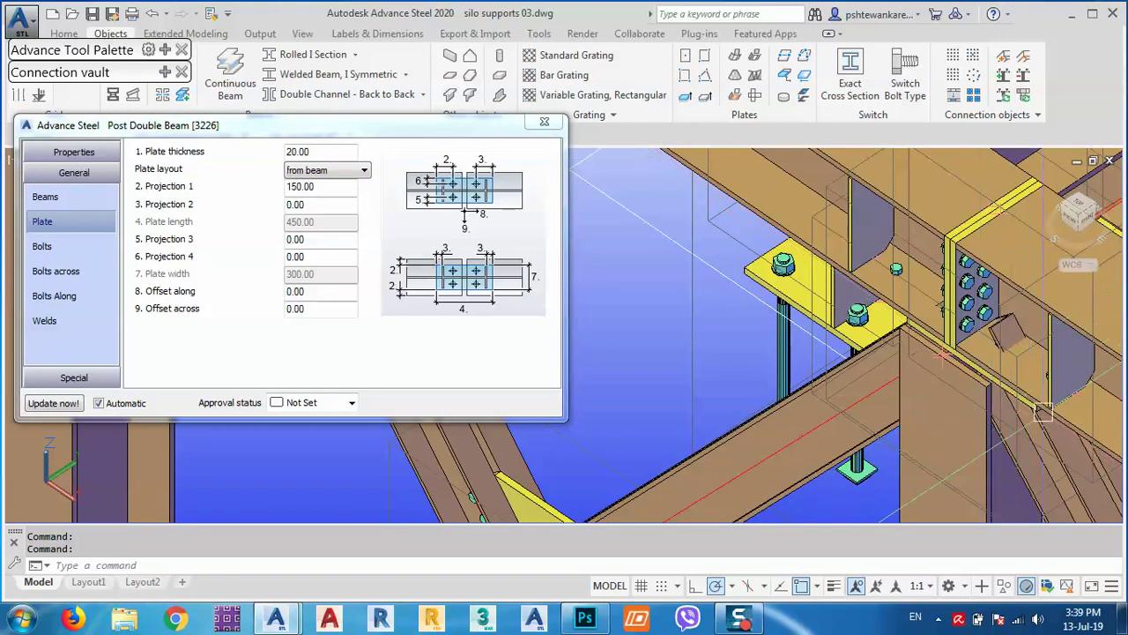
pyautogui.click(340, 243)
pyautogui.write('1')
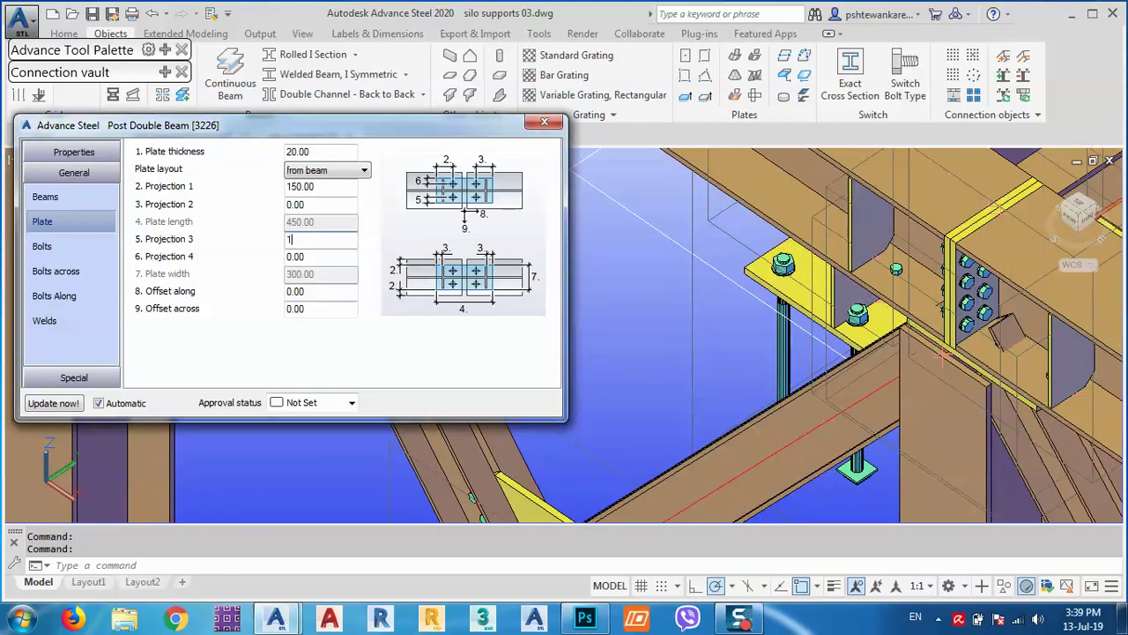
pyautogui.write('50')
pyautogui.press('Return')
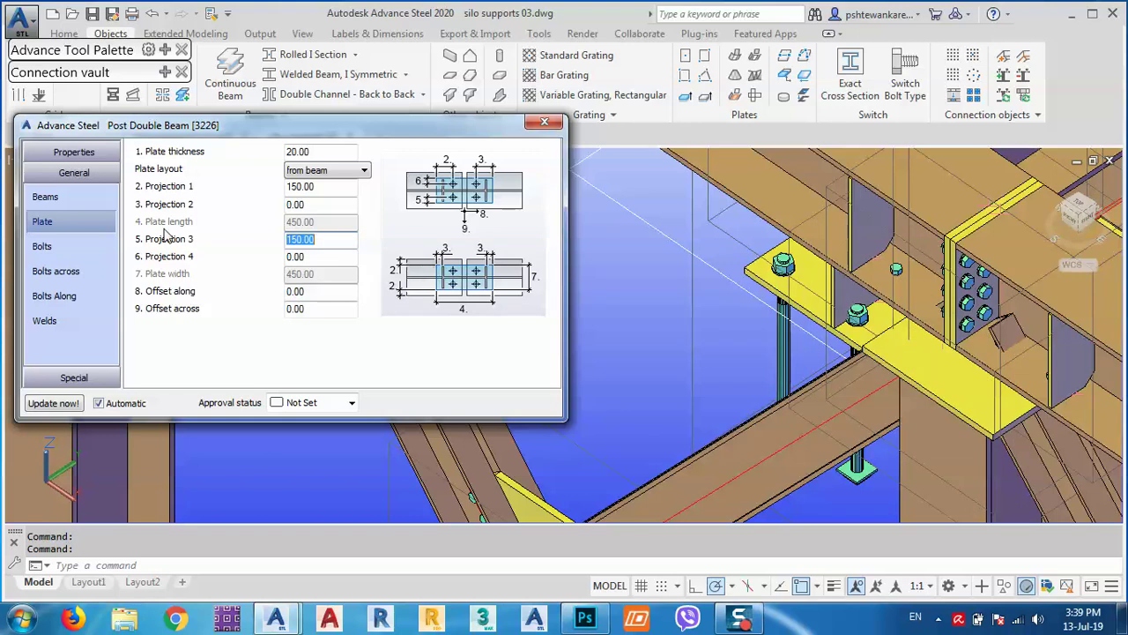
pyautogui.write('0')
pyautogui.press('Return')
# Set the joint plate's Projection 2 to 150 and close the joint properties
pyautogui.hotkey('shift', 'Tab')
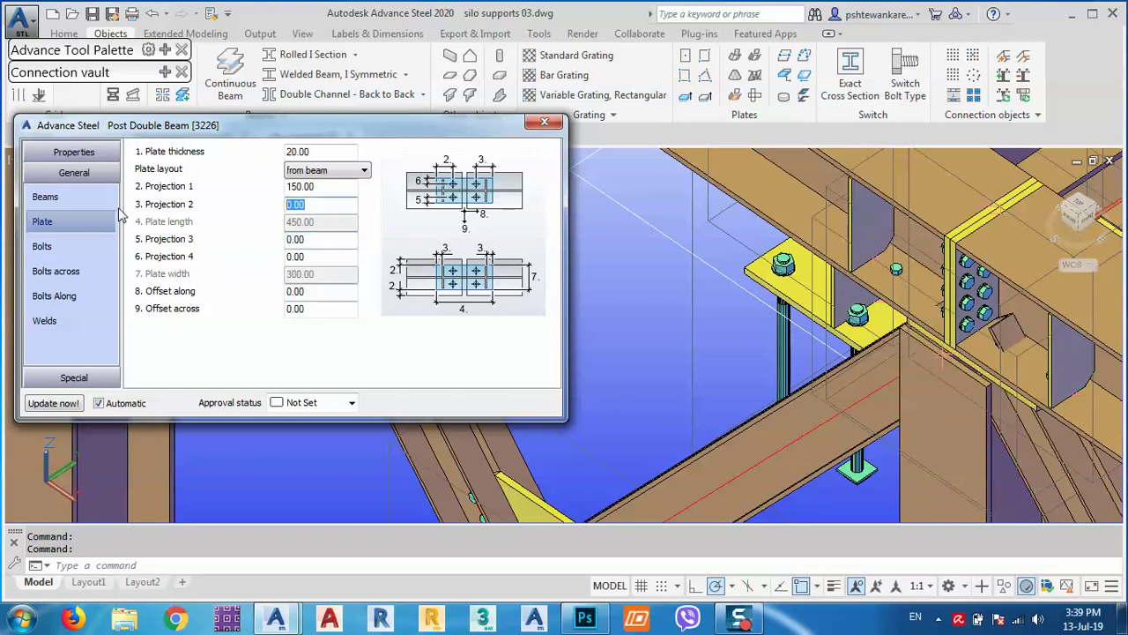
pyautogui.write('150')
pyautogui.press('Return')
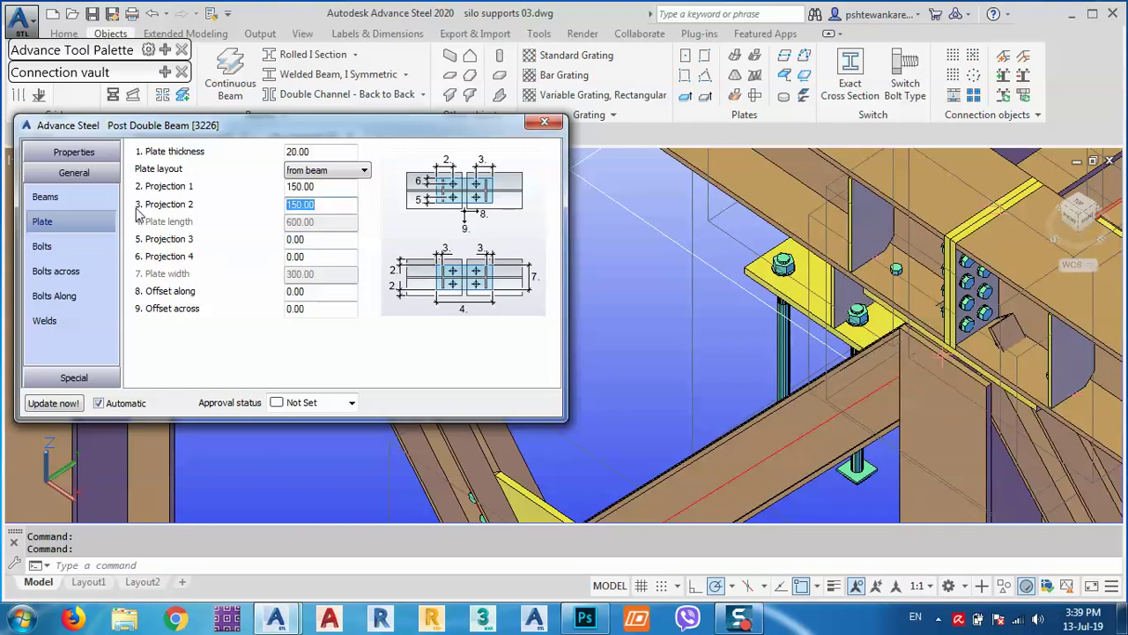
pyautogui.moveTo(829, 329); pyautogui.dragTo(785, 335, button='middle')
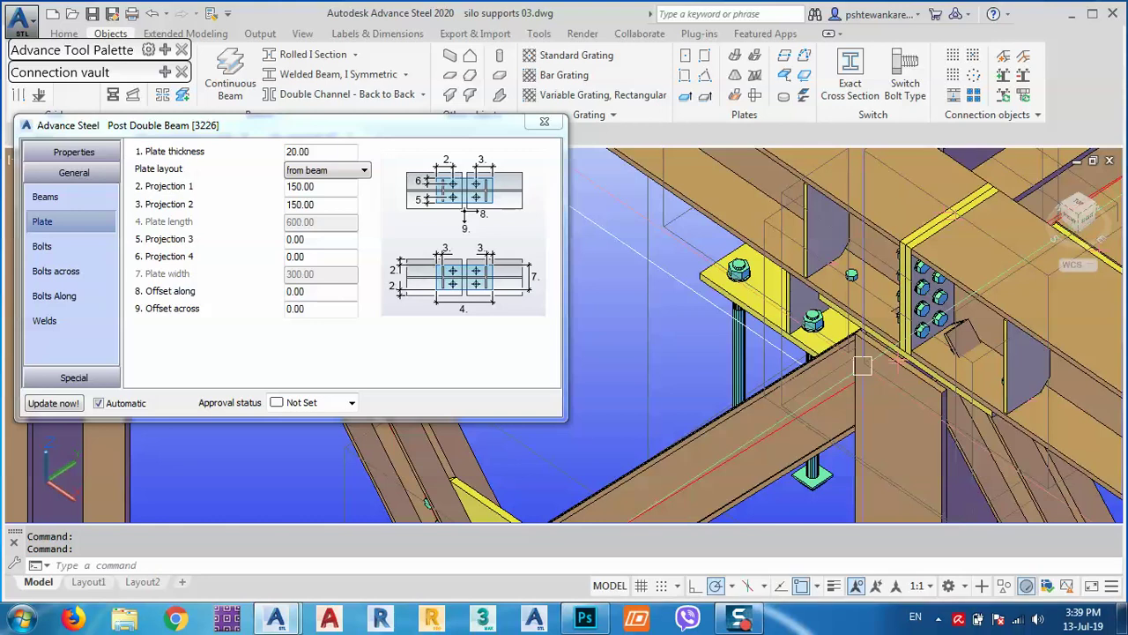
pyautogui.keyDown('shift'); pyautogui.moveTo(978, 403); pyautogui.dragTo(961, 333, button='middle'); pyautogui.keyUp('shift')
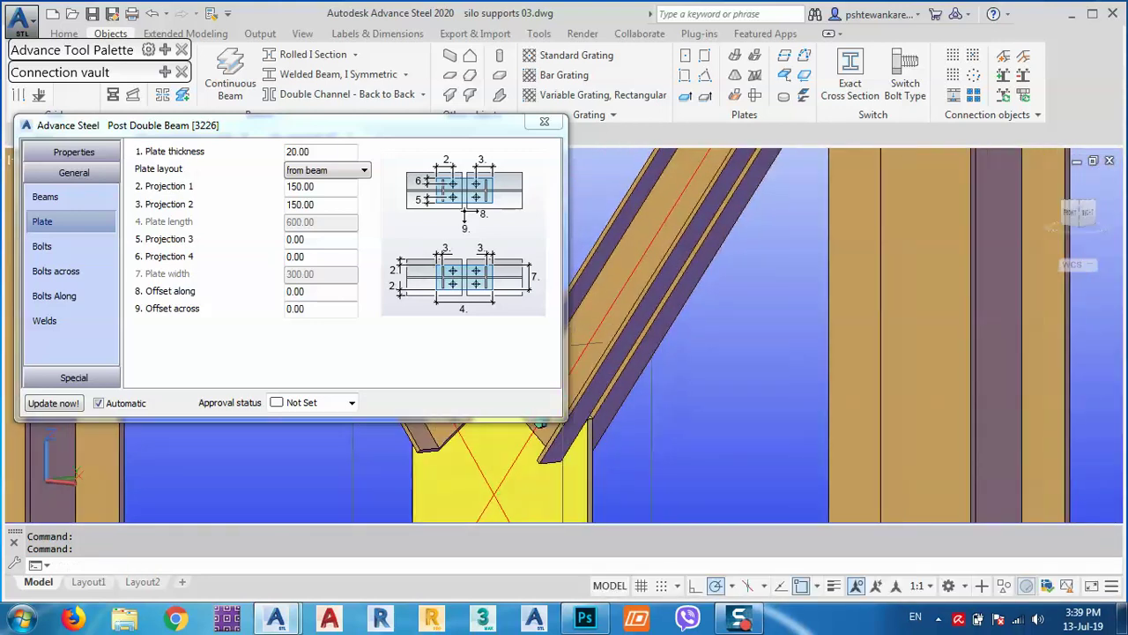
pyautogui.scroll(-4, 890, 421)
pyautogui.scroll(4, 853, 229)
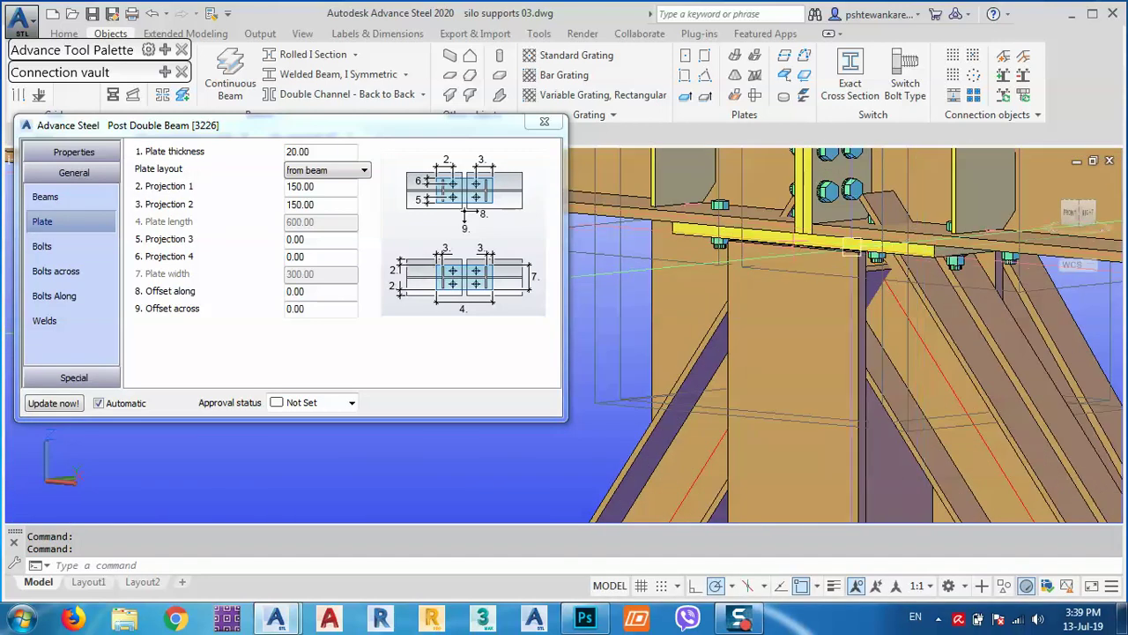
pyautogui.moveTo(251, 124); pyautogui.dragTo(224, 269)
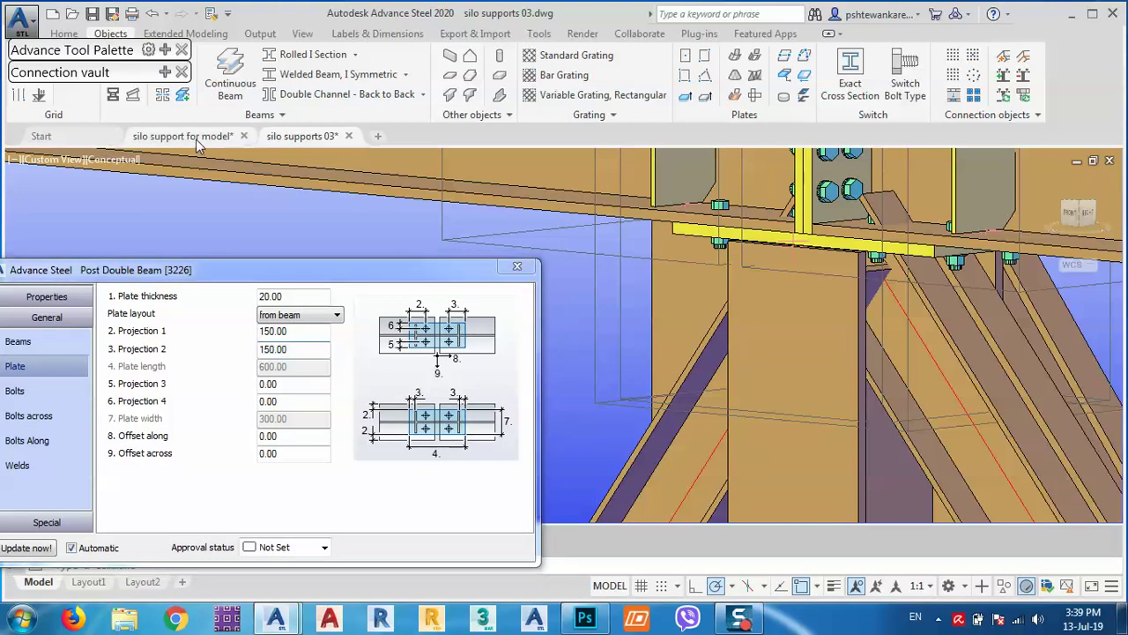
pyautogui.click(517, 265)
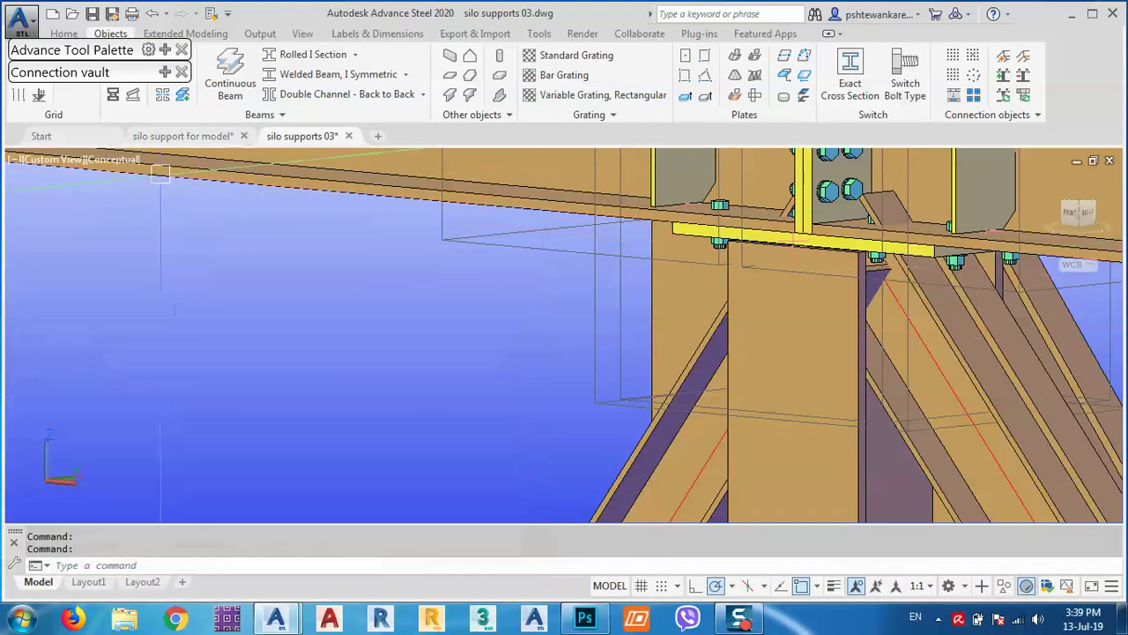
# Examine the plate and bolt holes of the same column head joint in the silo support for model reference drawing
pyautogui.click(182, 136)
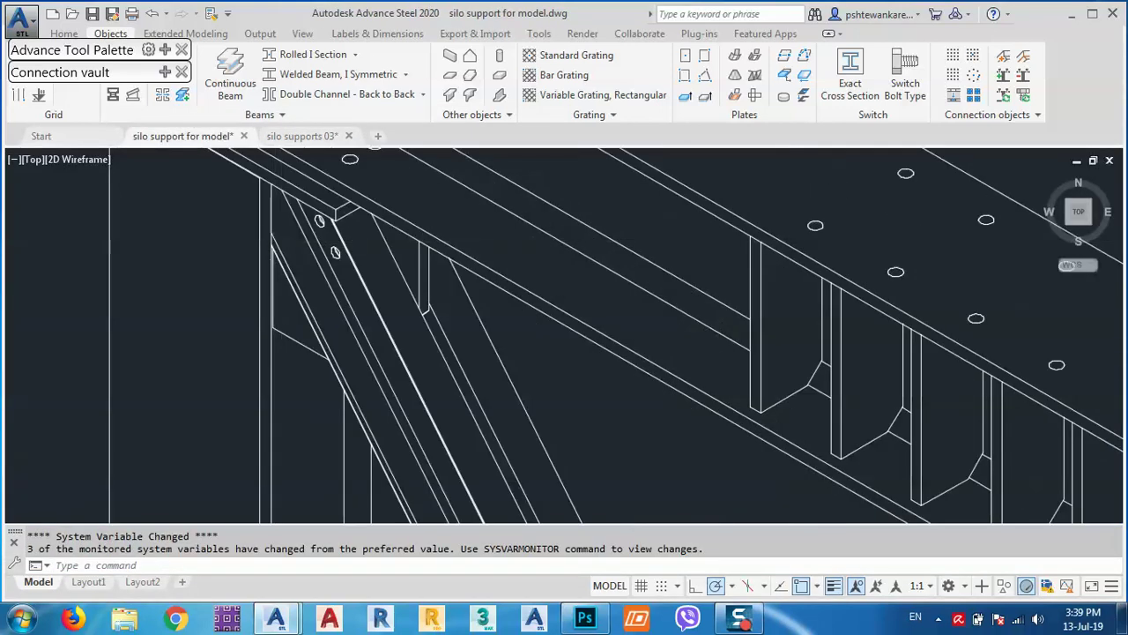
pyautogui.scroll(-3, 339, 280)
pyautogui.scroll(2, 784, 501)
pyautogui.moveTo(513, 229); pyautogui.dragTo(549, 289, button='middle')
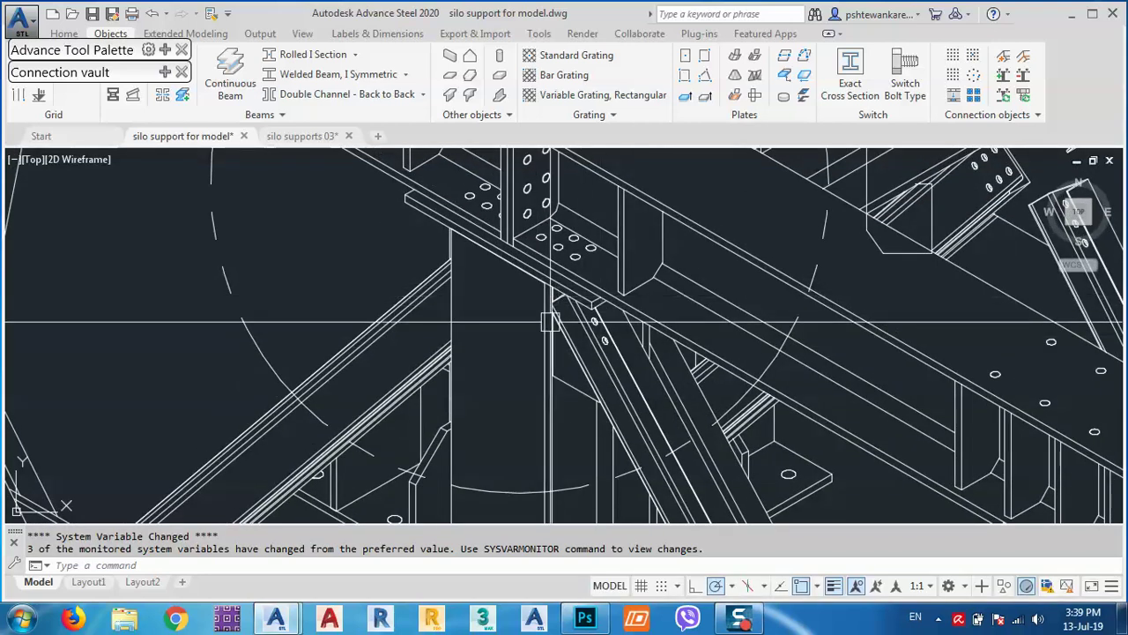
# Return to the silo supports 03 model and reopen the properties of the post double beam joint
pyautogui.click(291, 137)
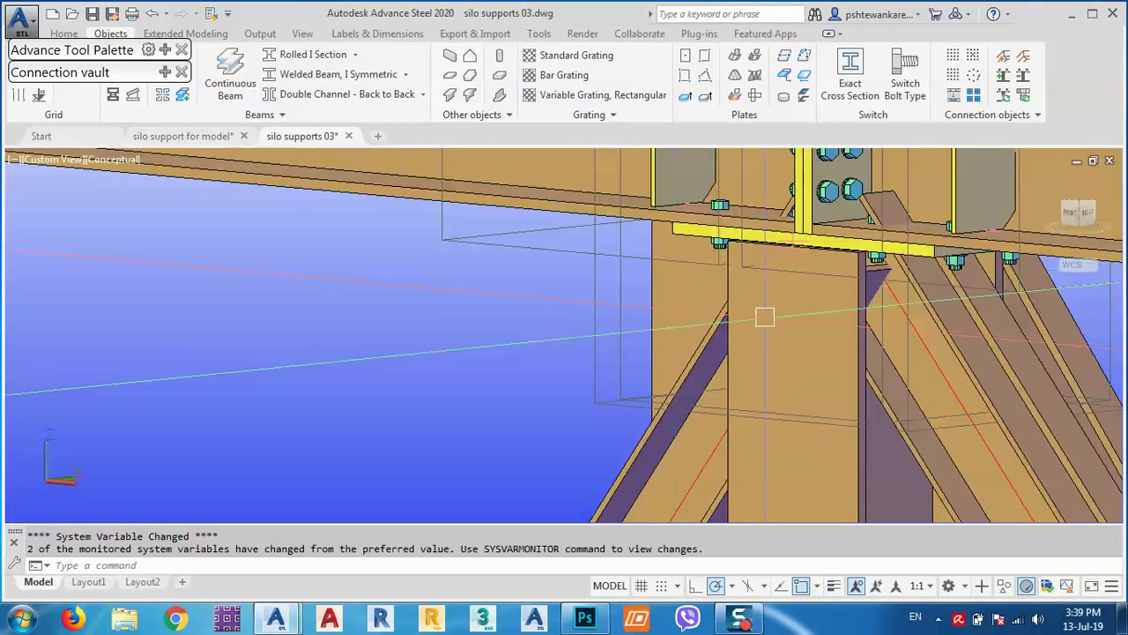
pyautogui.keyDown('shift'); pyautogui.moveTo(765, 319); pyautogui.dragTo(700, 395, button='middle'); pyautogui.keyUp('shift')
pyautogui.scroll(-2, 773, 330)
pyautogui.keyDown('shift'); pyautogui.moveTo(770, 344); pyautogui.dragTo(732, 403, button='middle'); pyautogui.keyUp('shift')
pyautogui.scroll(5, 666, 309)
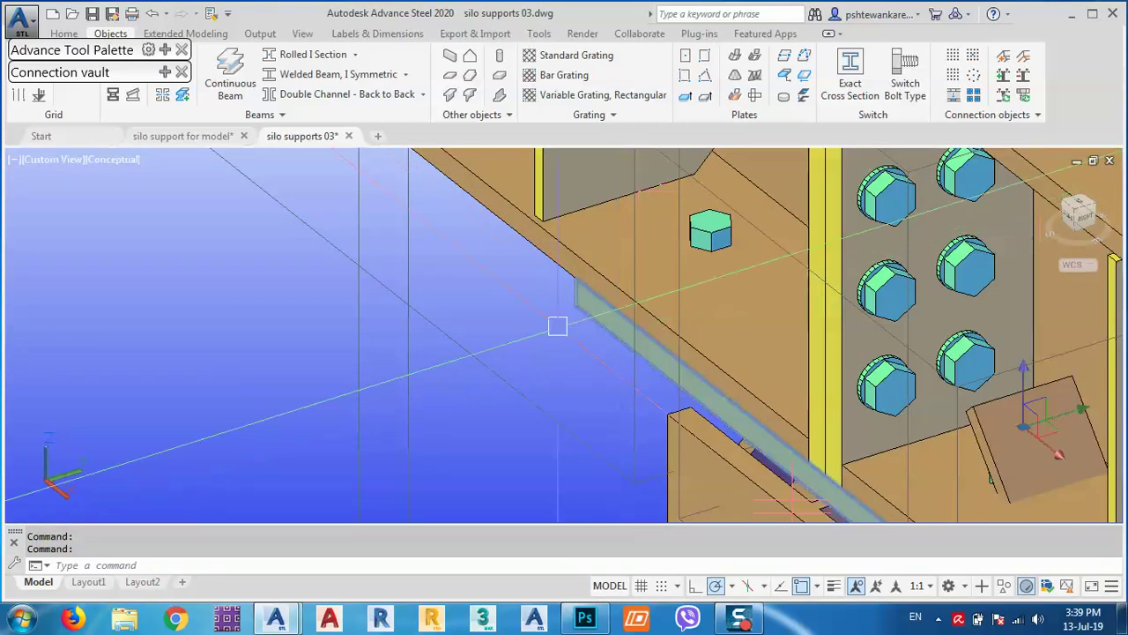
pyautogui.scroll(-5, 557, 326)
pyautogui.rightClick(500, 328)
pyautogui.click(577, 325)
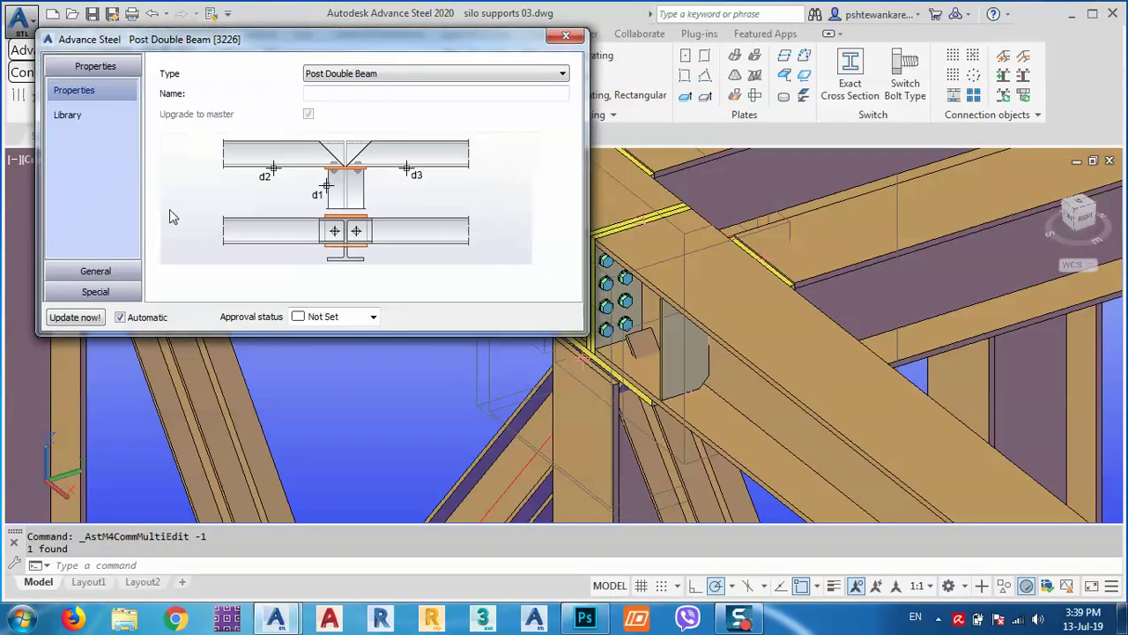
# Set the joint plate's Projection 3 to 25 and extend the opposite edge through Projection 4
pyautogui.click(111, 270)
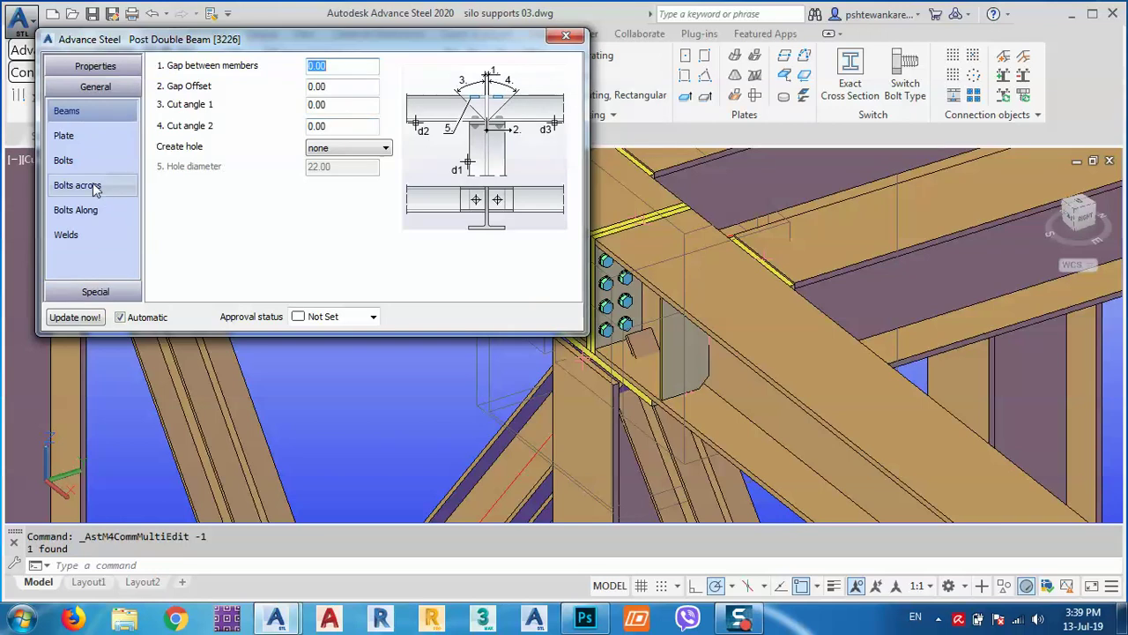
pyautogui.click(75, 139)
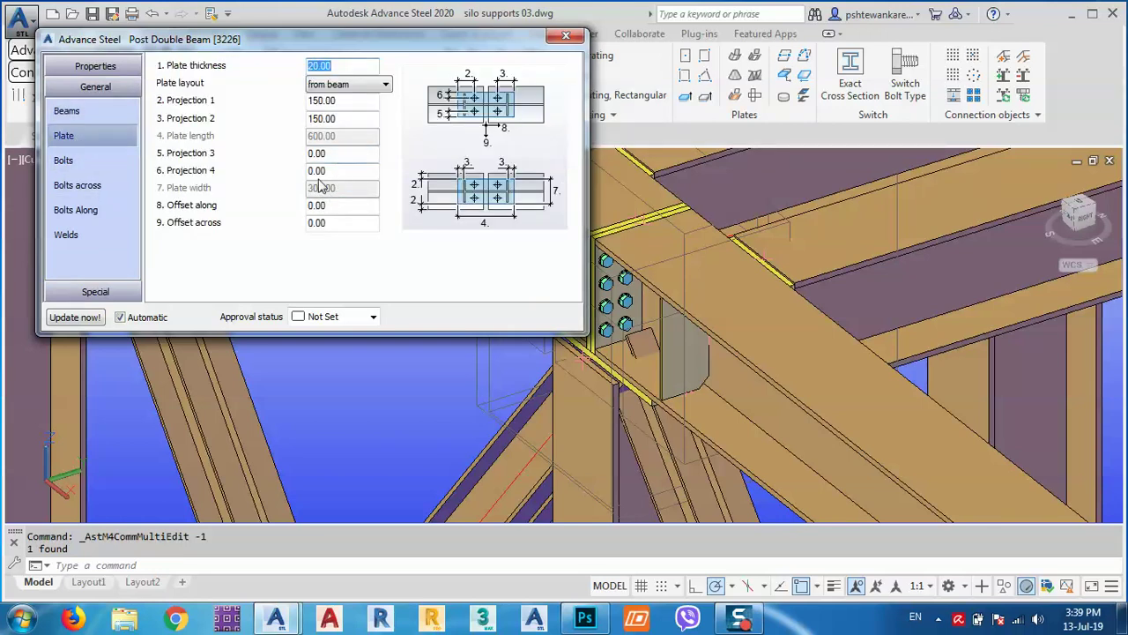
pyautogui.click(339, 154)
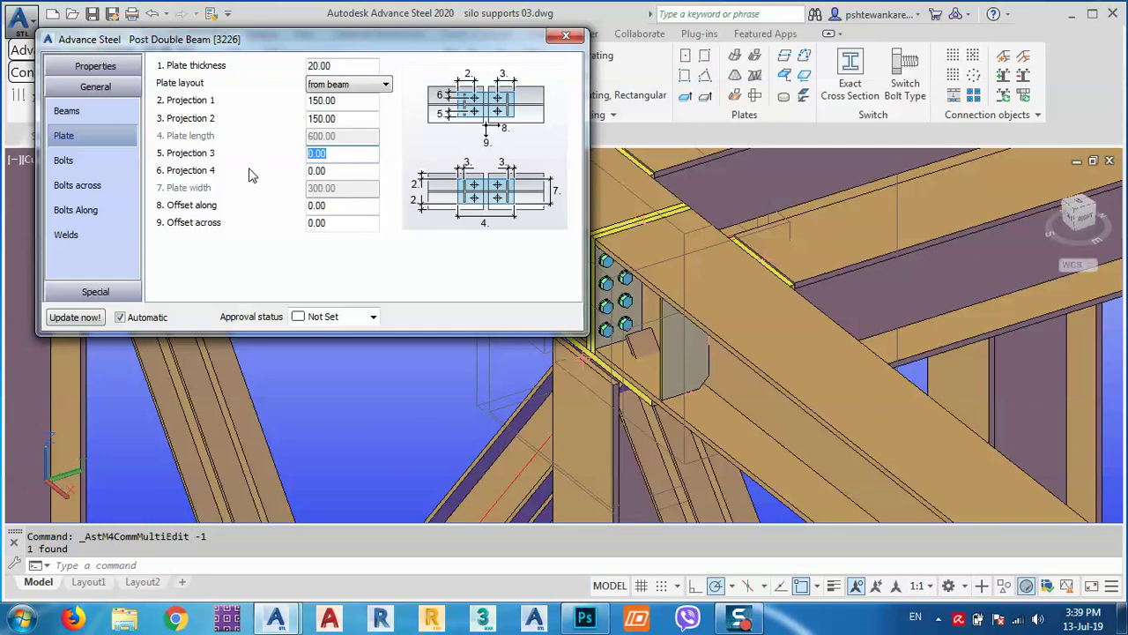
pyautogui.write('25')
pyautogui.click(347, 170)
pyautogui.write('2')
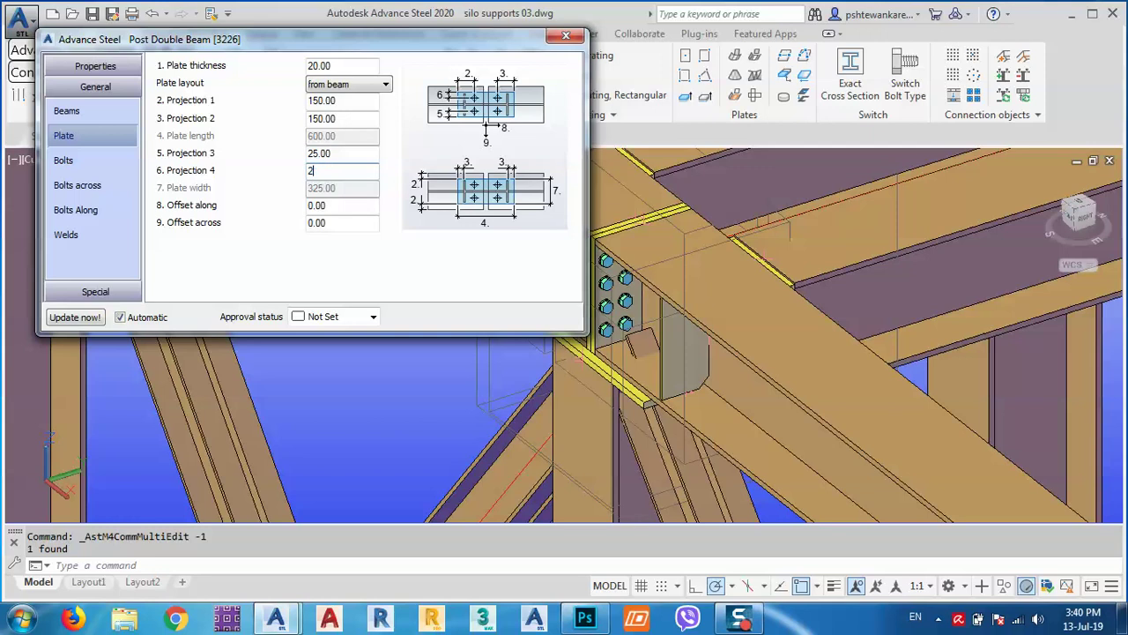
pyautogui.press('Return')
# Set the joint's bolt type to UNI 5739 from the full list of bolt standards
pyautogui.click(88, 162)
pyautogui.click(323, 86)
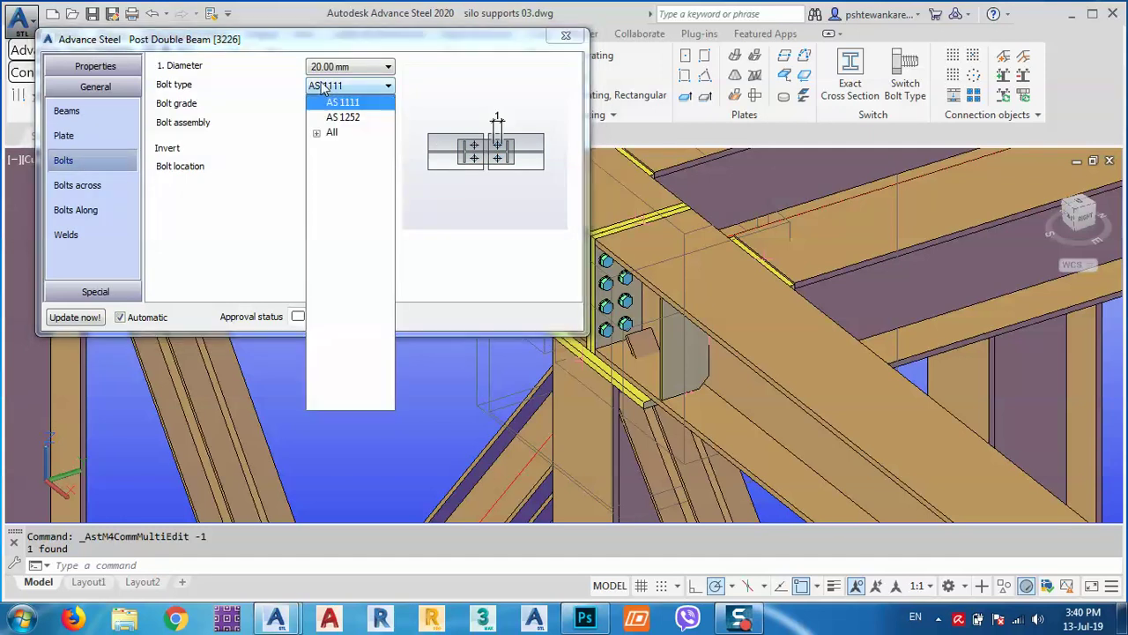
pyautogui.doubleClick(331, 132)
pyautogui.scroll(-5, 364, 344)
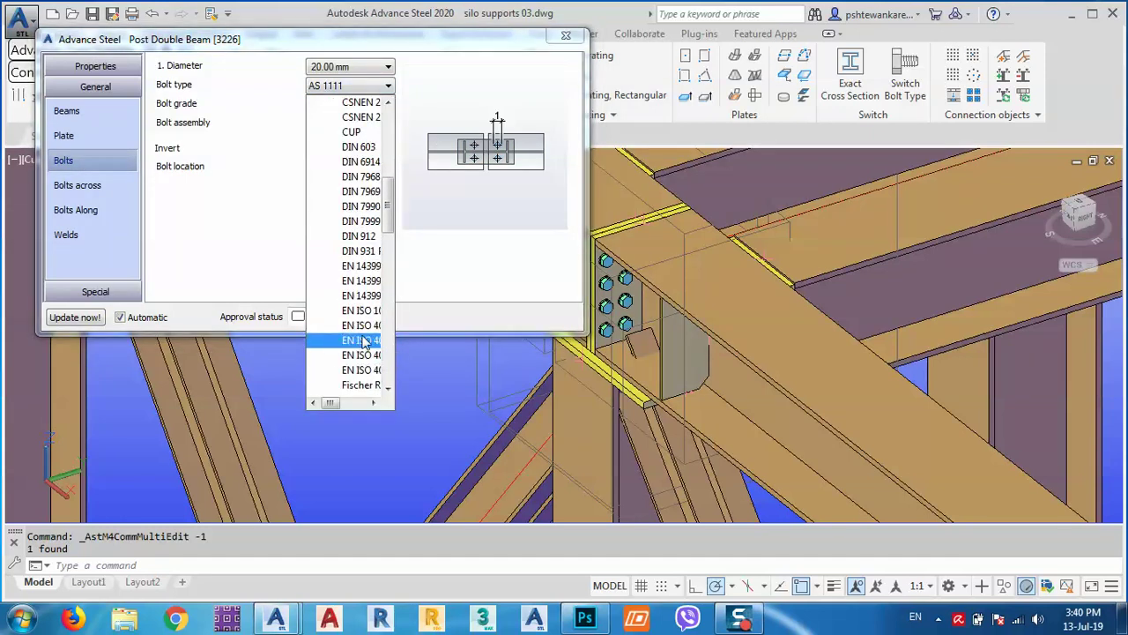
pyautogui.scroll(-10, 364, 343)
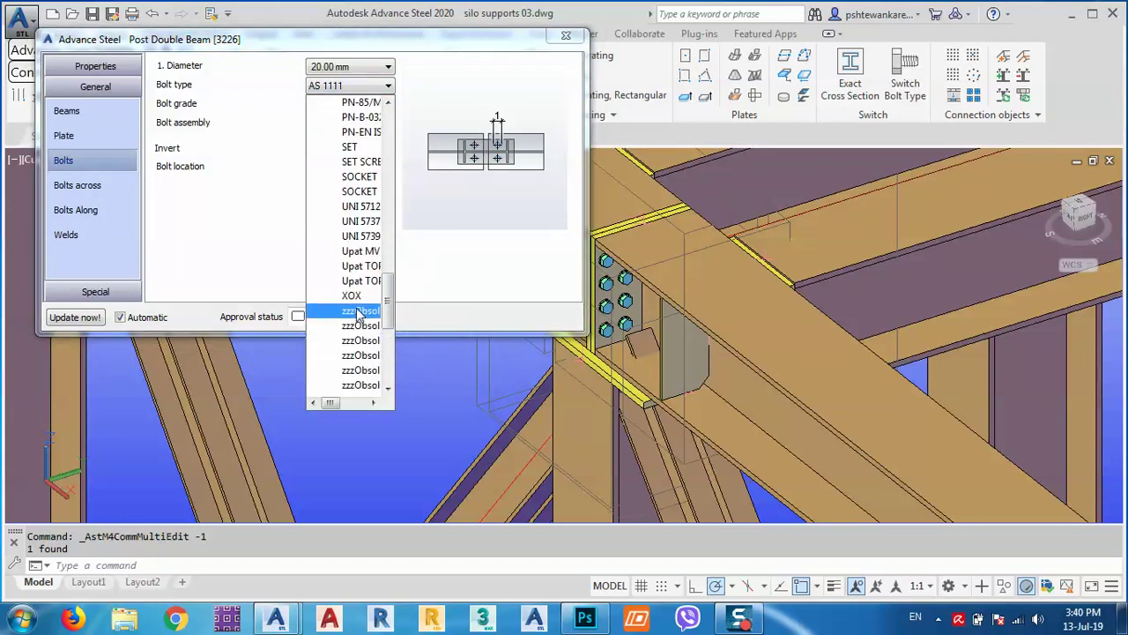
pyautogui.click(348, 236)
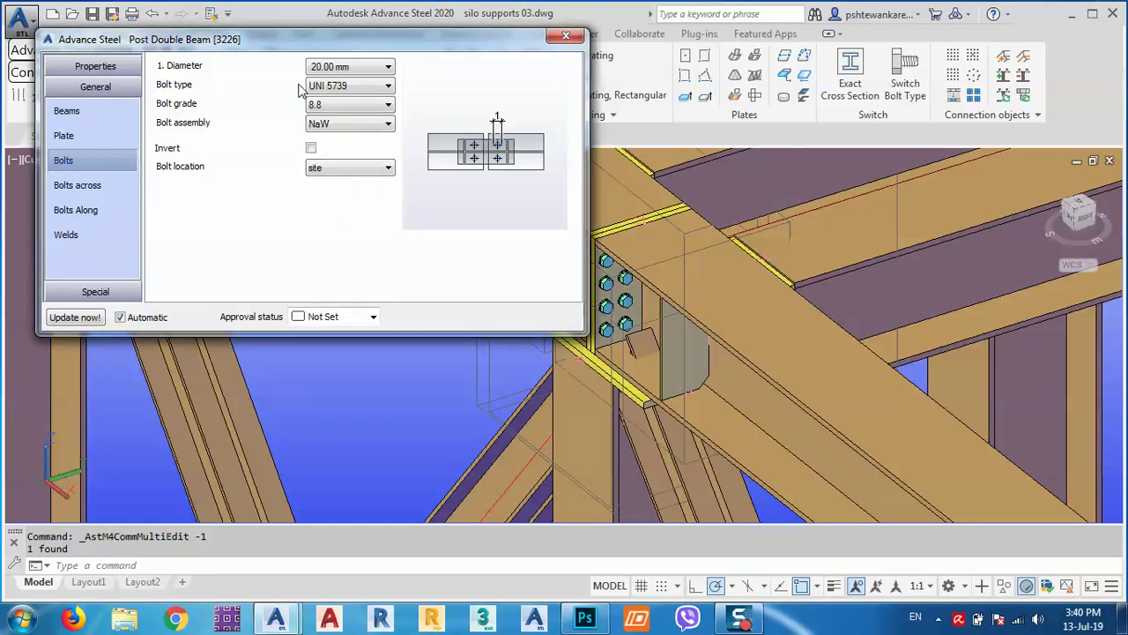
# Take the bolts across off the gauge line and set their centre distance to 150
pyautogui.click(76, 185)
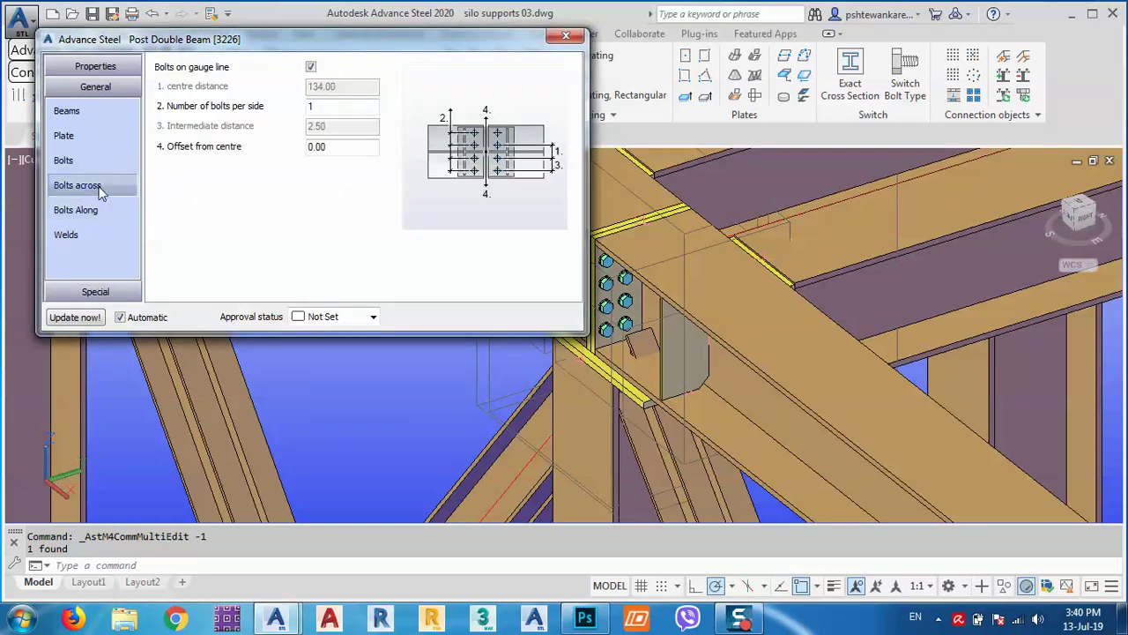
pyautogui.click(311, 68)
pyautogui.doubleClick(357, 88)
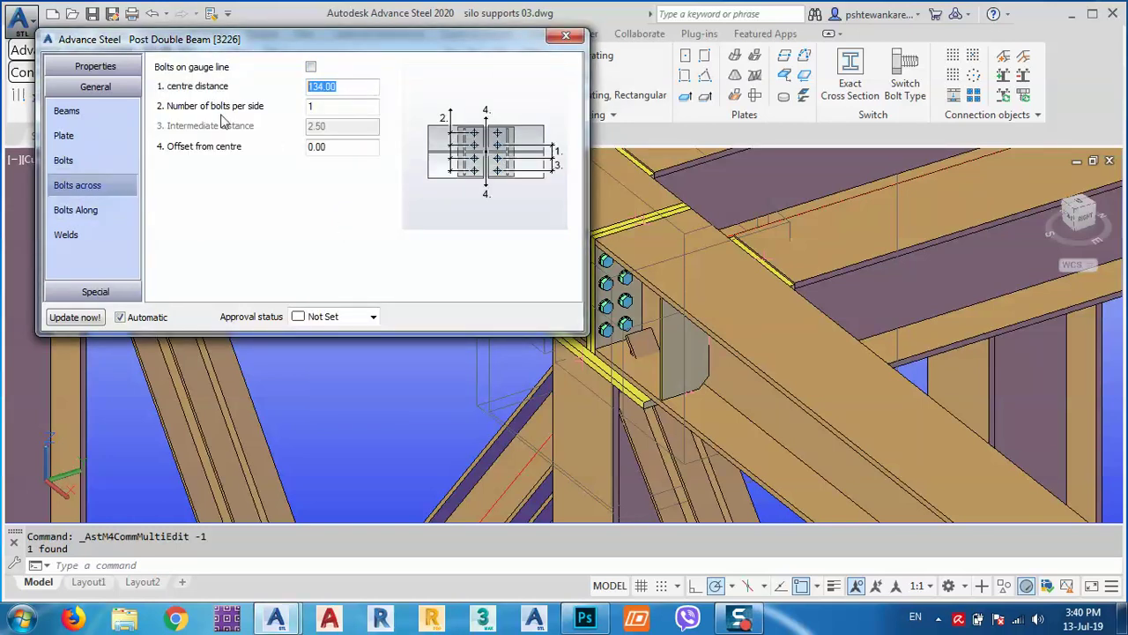
pyautogui.write('150')
pyautogui.press('Return')
# Try 3 bolts per side across the joint plate, then set the number back to 1
pyautogui.press('Tab')
pyautogui.press('Return')
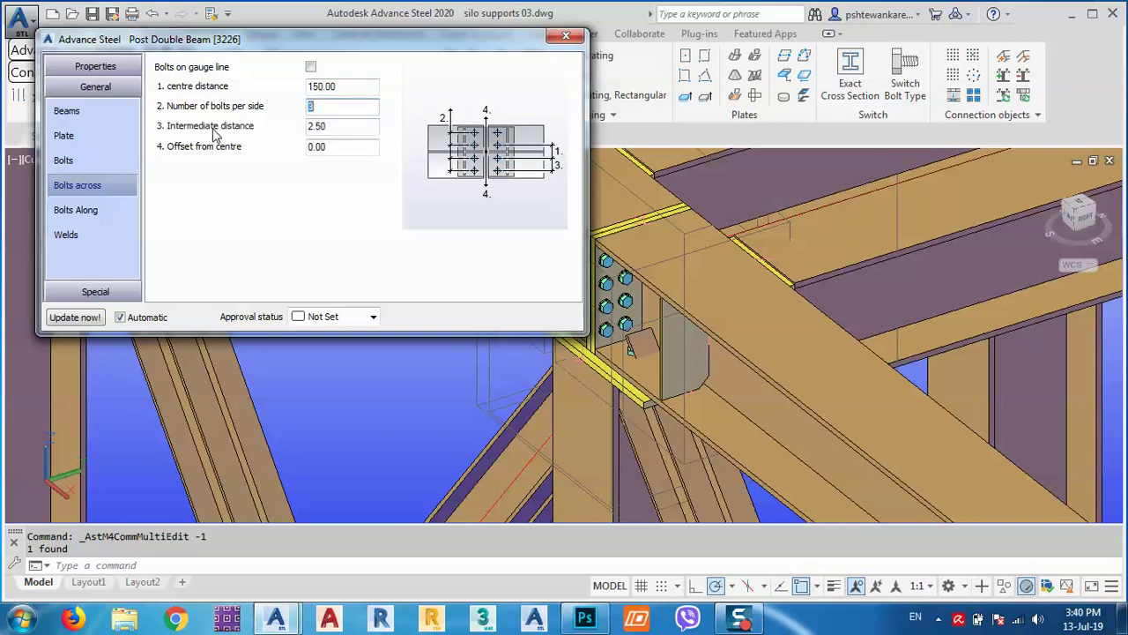
pyautogui.click(706, 399)
pyautogui.moveTo(642, 380); pyautogui.dragTo(688, 415, button='middle')
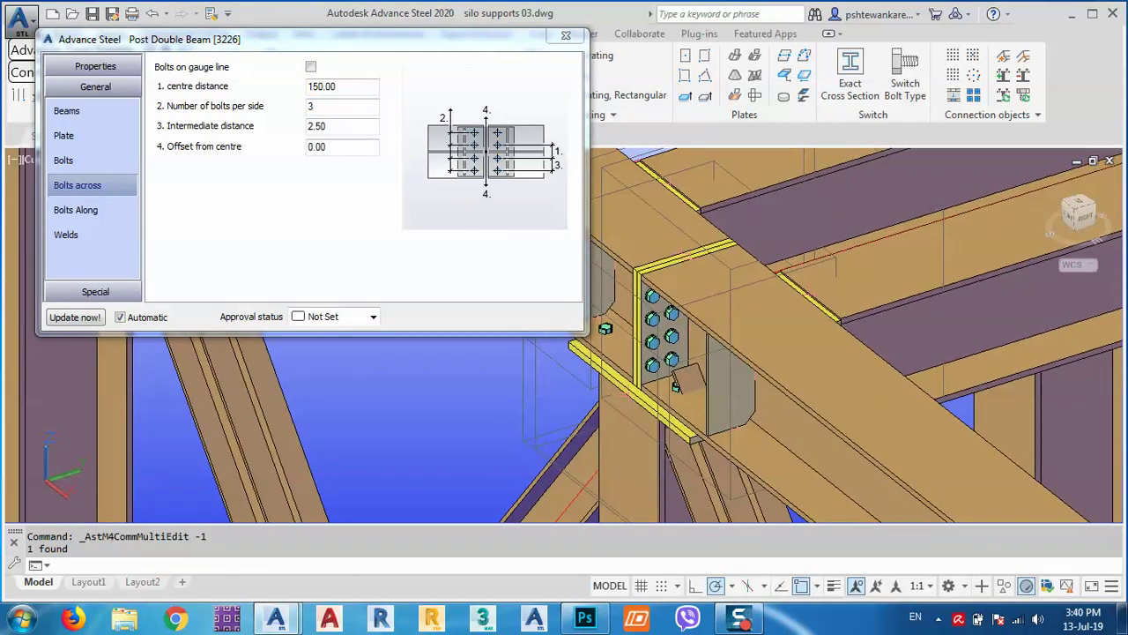
pyautogui.doubleClick(335, 106)
pyautogui.write('1')
pyautogui.press('Return')
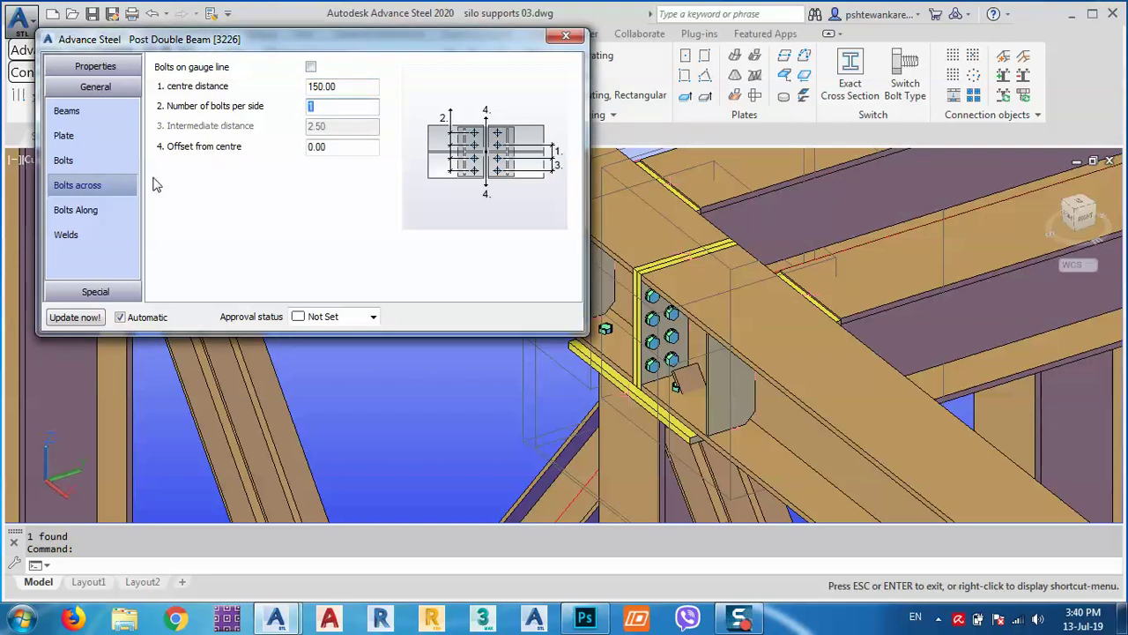
# Set the number of bolts per side along the joint plate to 3
pyautogui.click(77, 210)
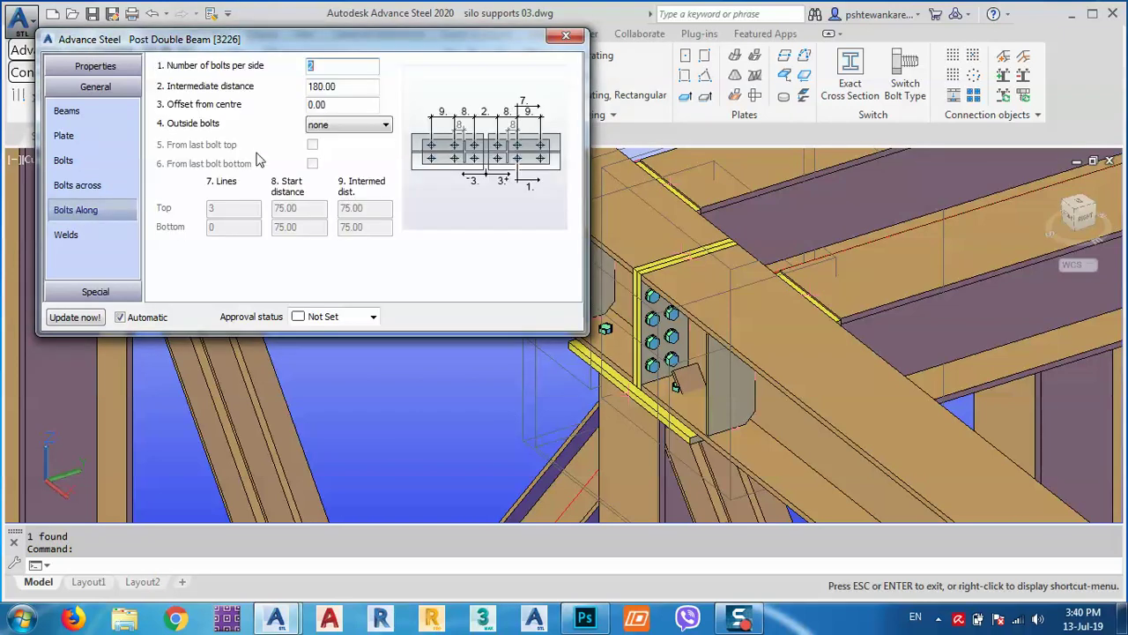
pyautogui.doubleClick(333, 65)
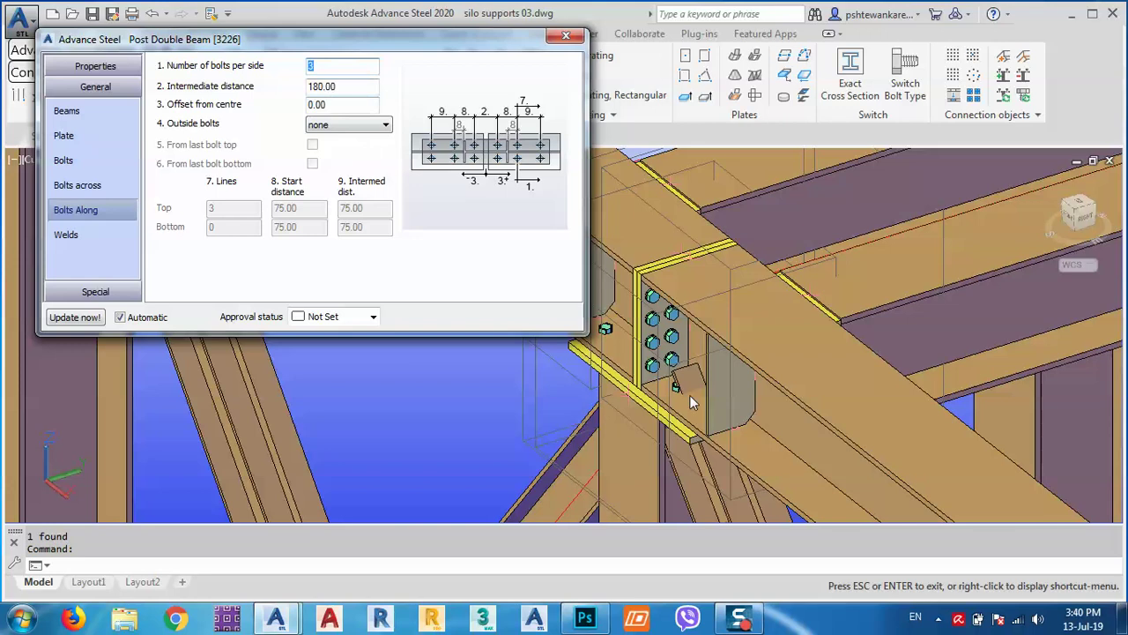
pyautogui.moveTo(600, 378); pyautogui.dragTo(705, 416, button='middle')
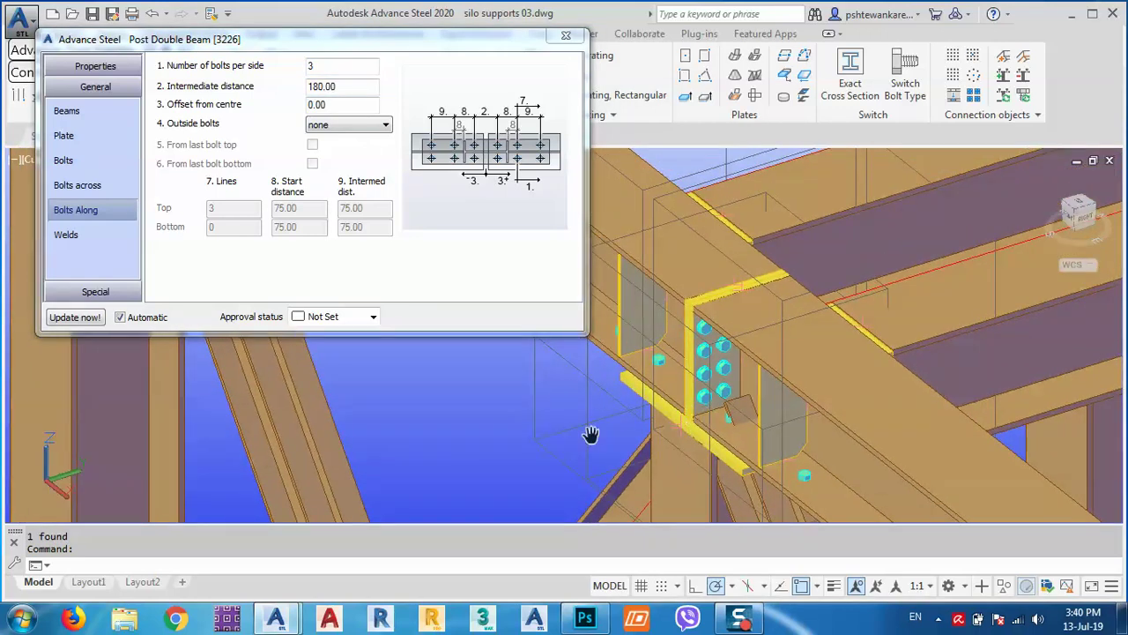
pyautogui.moveTo(581, 434); pyautogui.dragTo(621, 450, button='middle')
pyautogui.rightClick(622, 447)
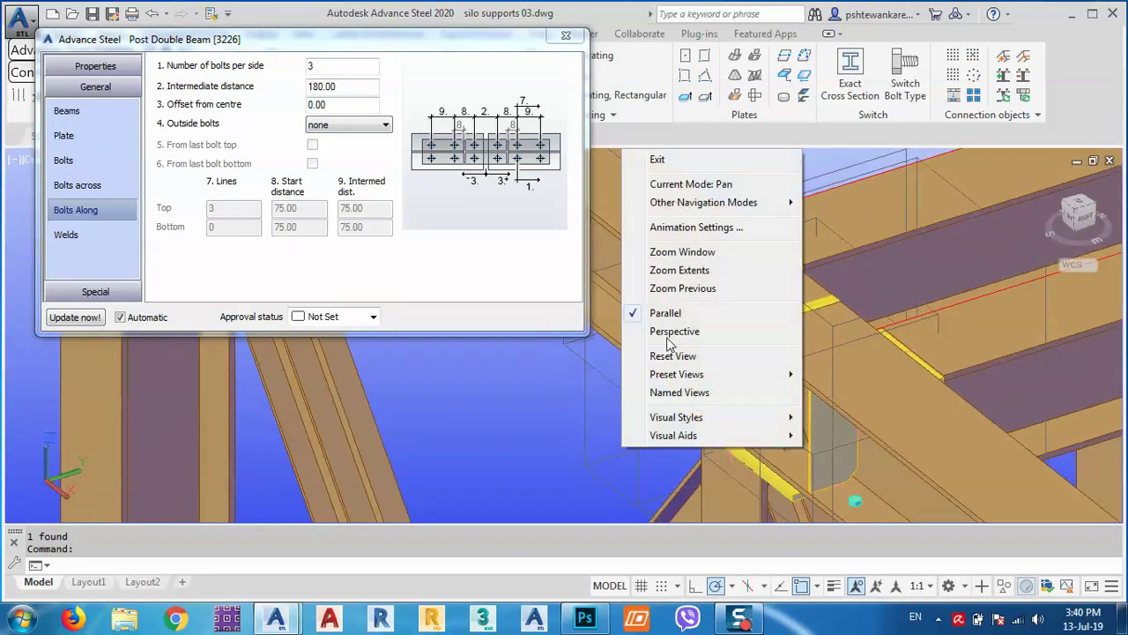
# Set the number of bolts per side along the joint plate back to 1
pyautogui.click(656, 159)
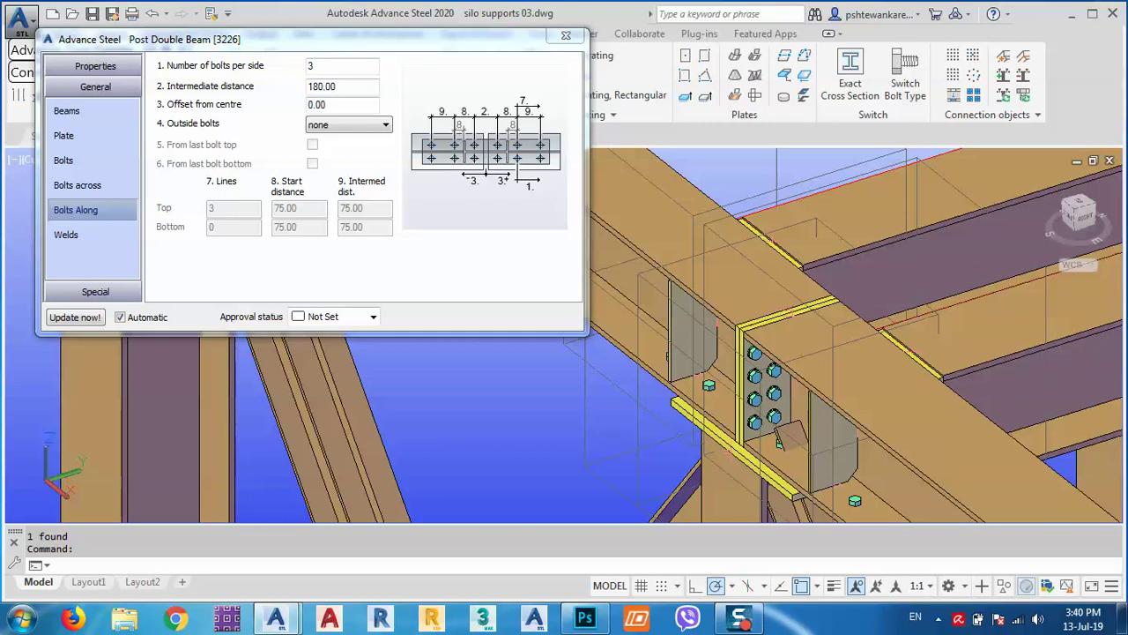
pyautogui.moveTo(829, 438); pyautogui.dragTo(798, 371, button='middle')
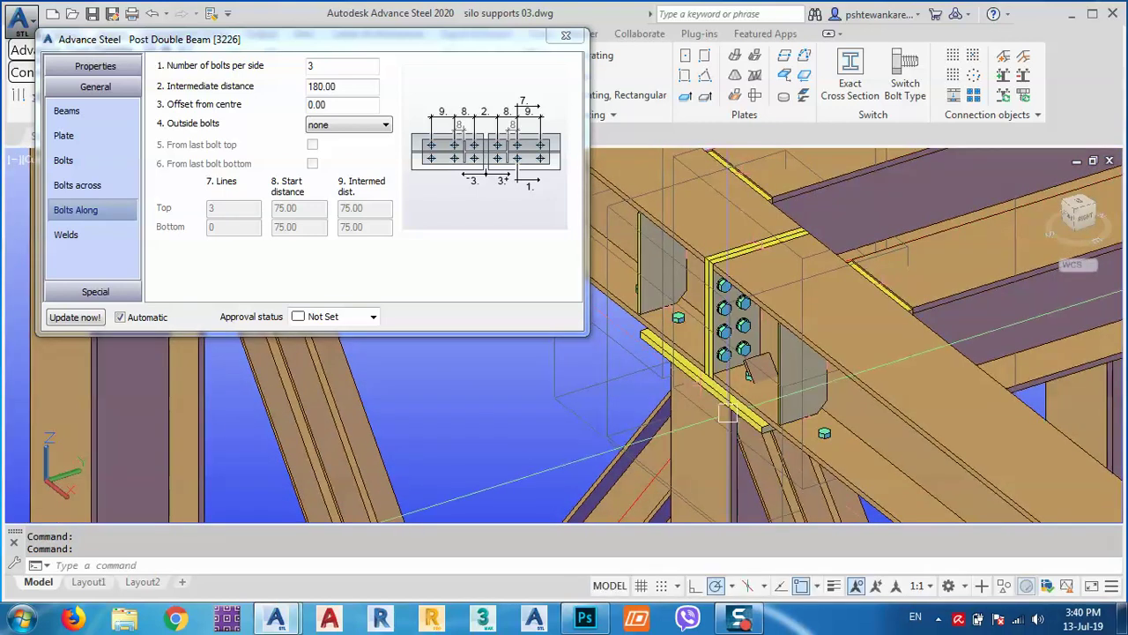
pyautogui.keyDown('shift'); pyautogui.moveTo(728, 412); pyautogui.dragTo(763, 409, button='middle'); pyautogui.keyUp('shift')
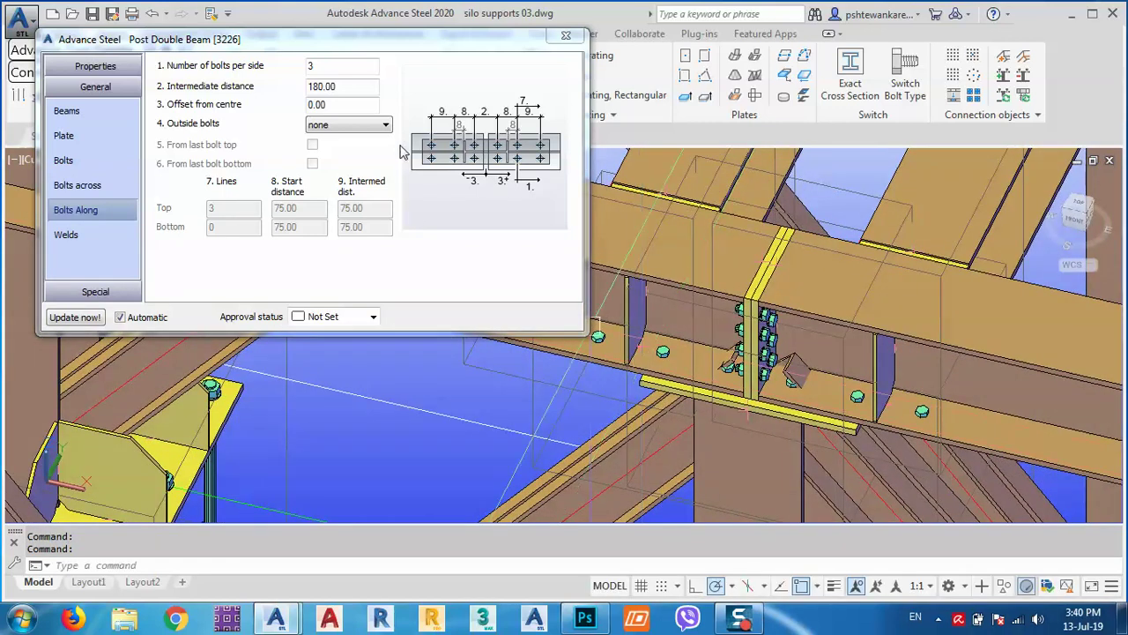
pyautogui.click(262, 74)
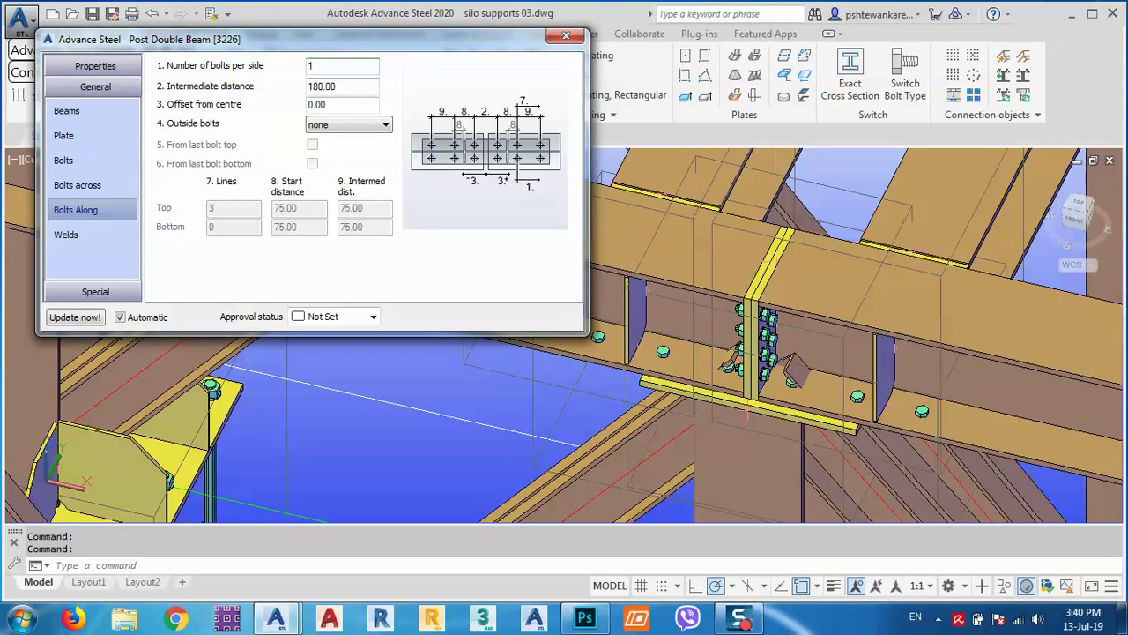
pyautogui.press('Return')
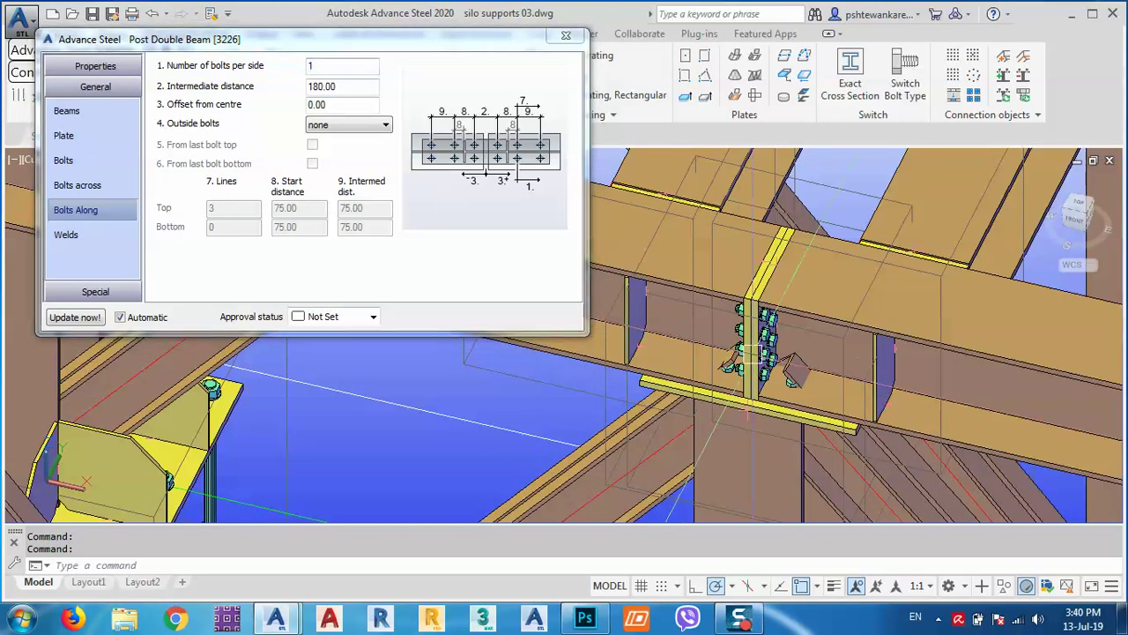
# Enable outside bolts on both sides of the joint plate, measured from the last top and bottom bolts, with 2 lines at the top
pyautogui.scroll(4, 753, 387)
pyautogui.moveTo(787, 388); pyautogui.dragTo(879, 383, button='middle')
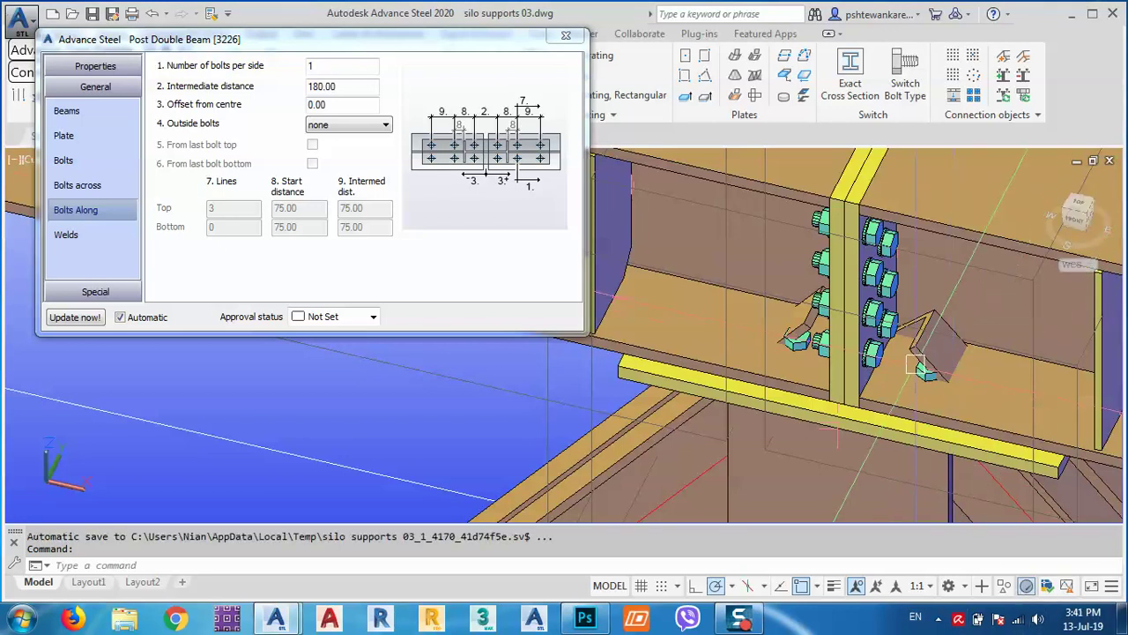
pyautogui.click(338, 126)
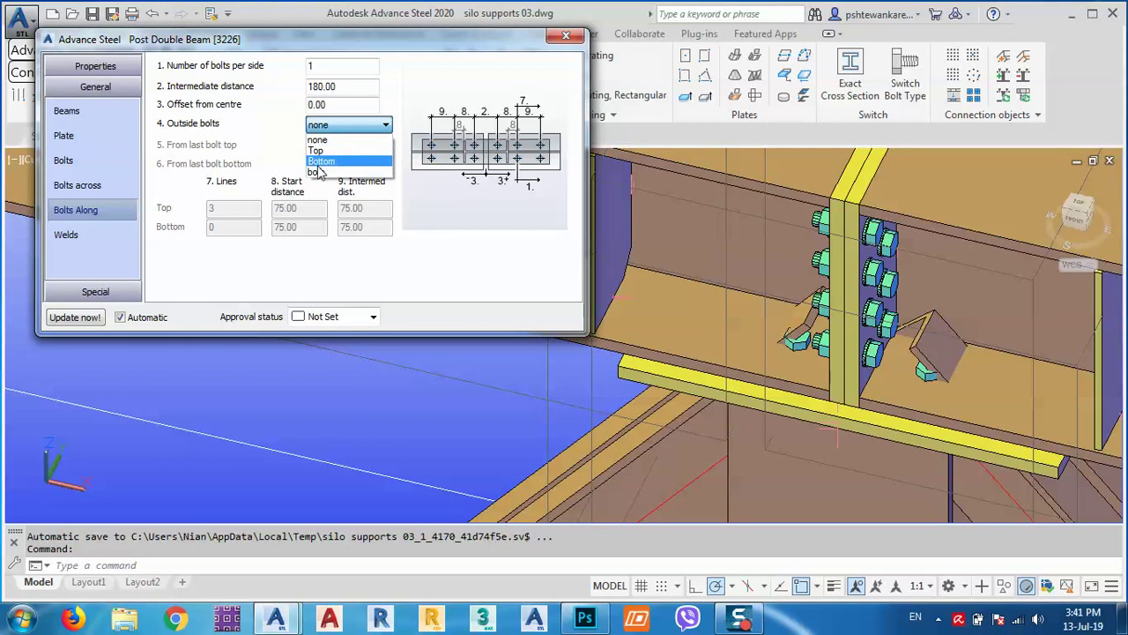
pyautogui.click(322, 172)
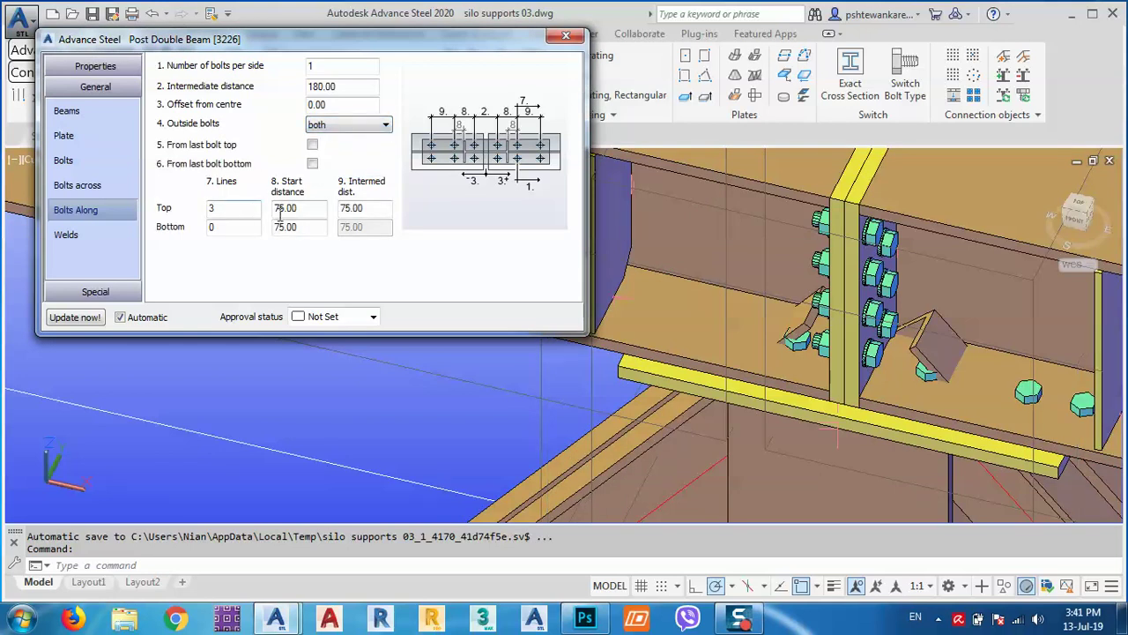
pyautogui.doubleClick(227, 209)
pyautogui.write('2')
pyautogui.press('Return')
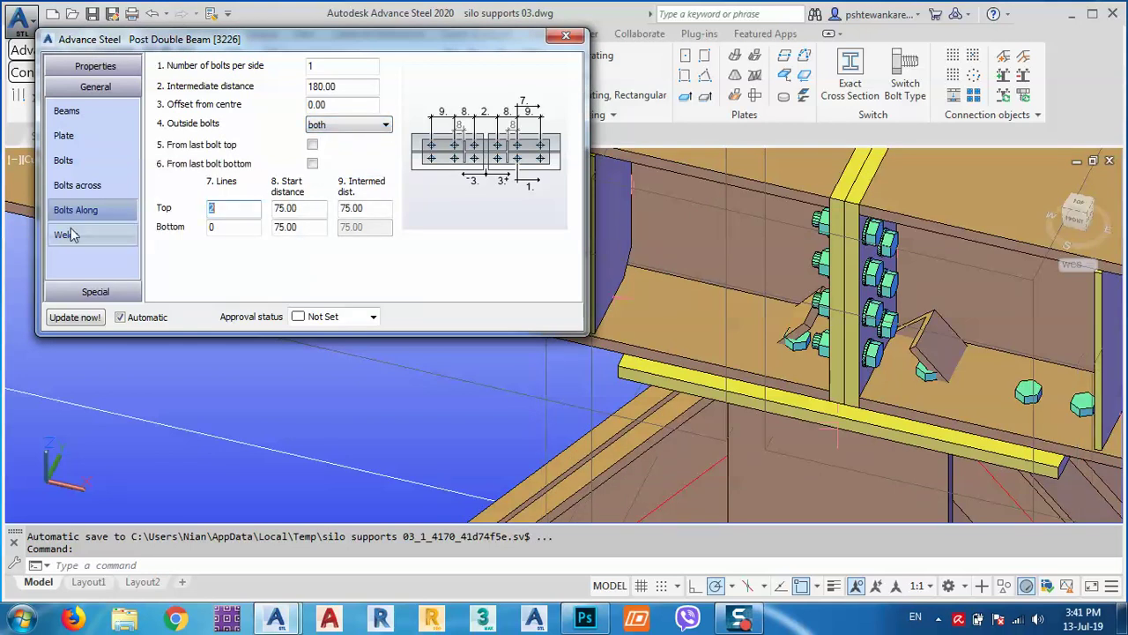
pyautogui.click(312, 164)
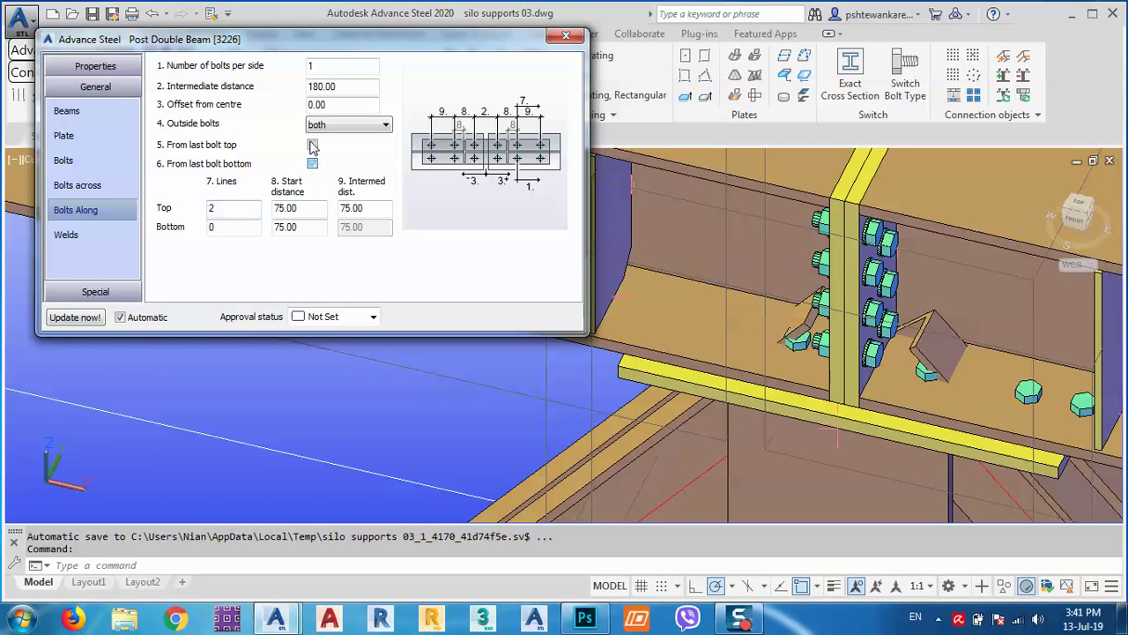
pyautogui.click(312, 146)
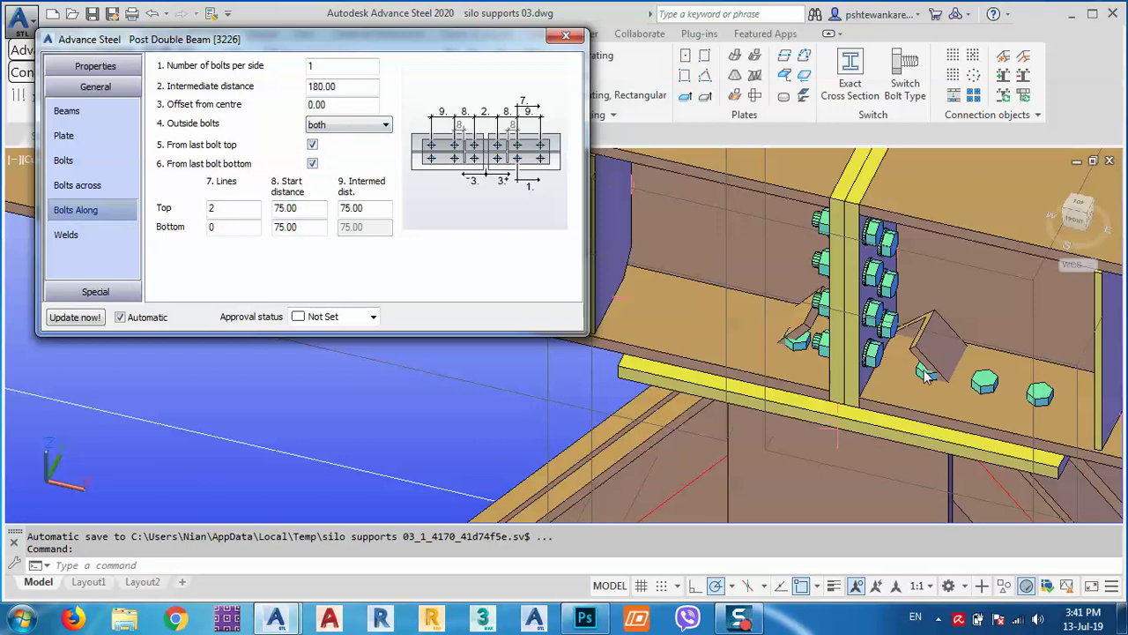
# Set both the start distance and the intermediate distance of the top outside bolts to 70
pyautogui.moveTo(305, 212); pyautogui.dragTo(214, 215)
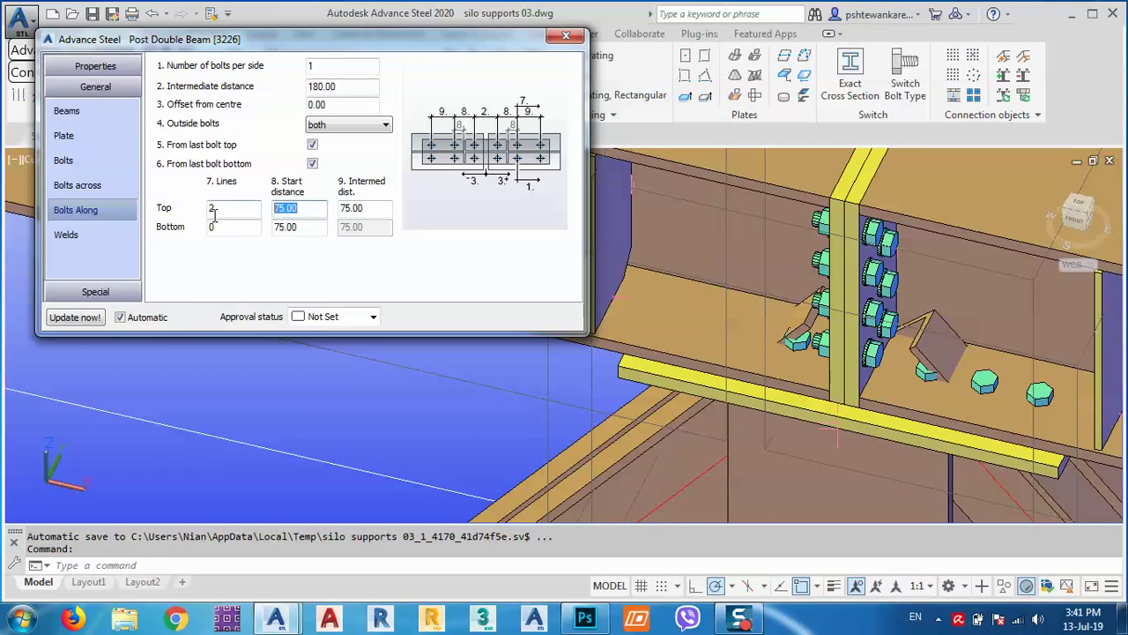
pyautogui.write('70')
pyautogui.press('Return')
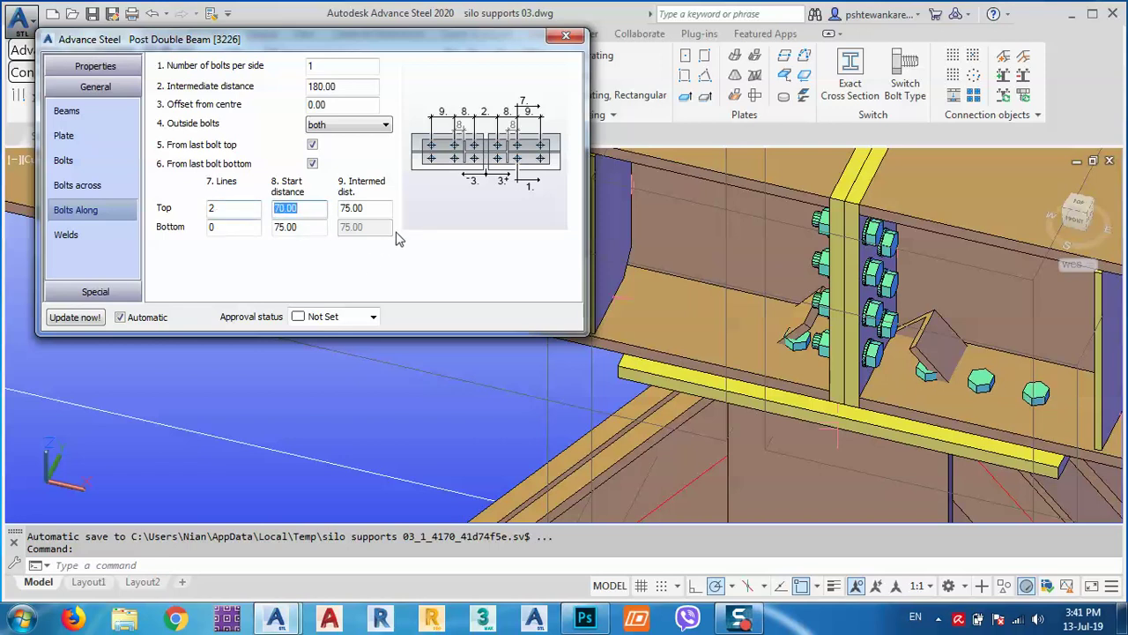
pyautogui.press('Tab')
pyautogui.write('7')
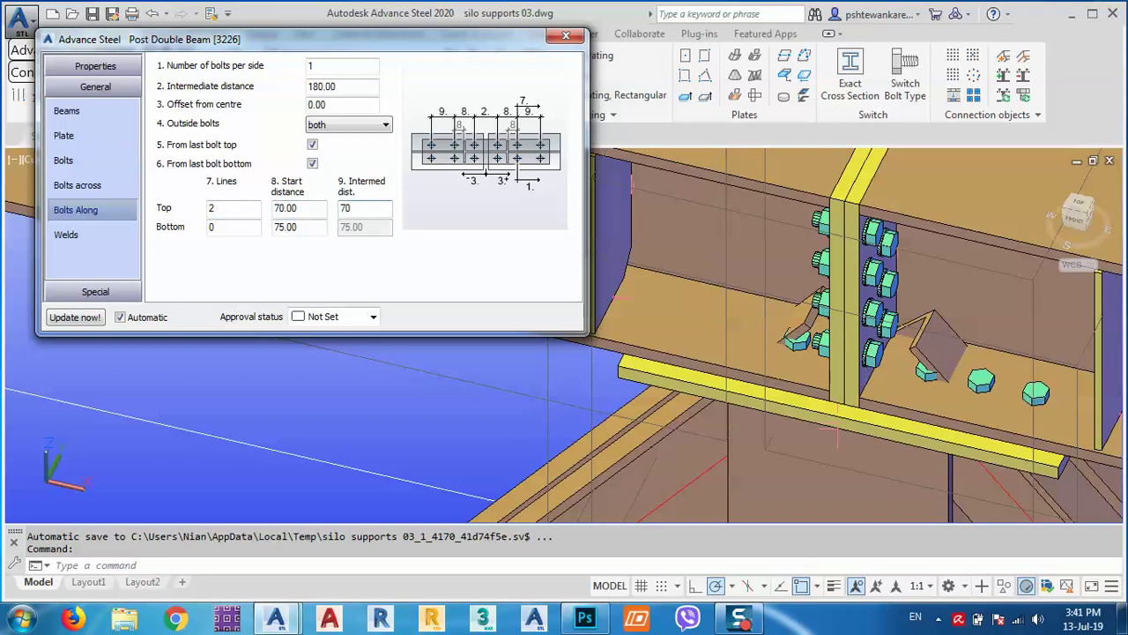
pyautogui.write('00')
pyautogui.press('Tab')
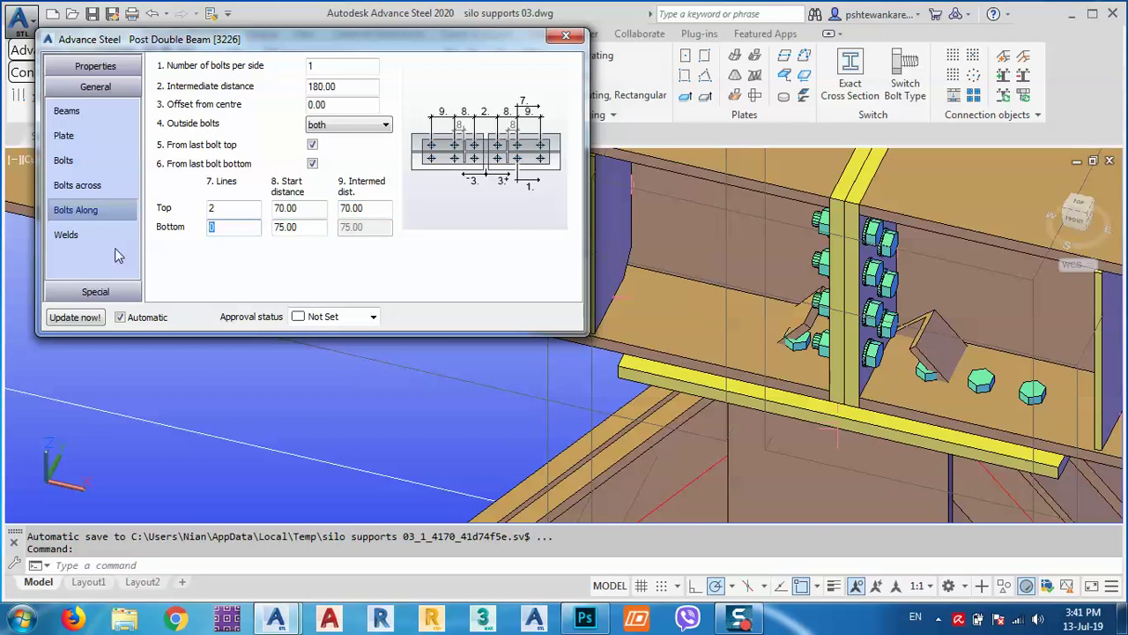
# Give the bottom outside bolts 2 lines with a start distance of 70 and an intermediate distance of 70
pyautogui.press('Return')
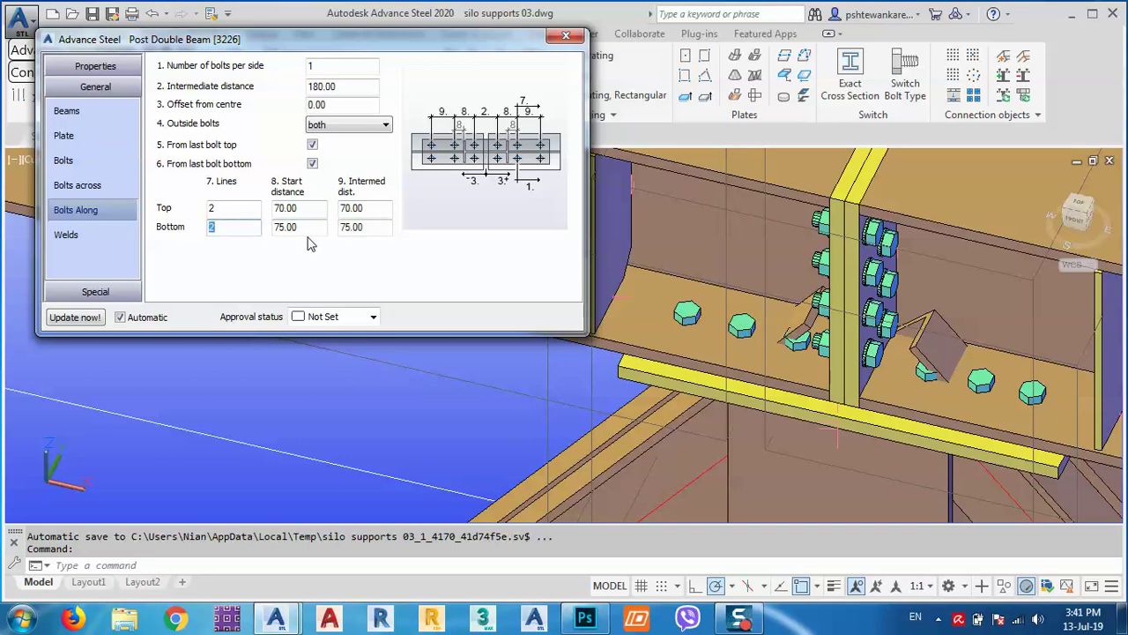
pyautogui.press('Tab')
pyautogui.write('70')
pyautogui.press('Return')
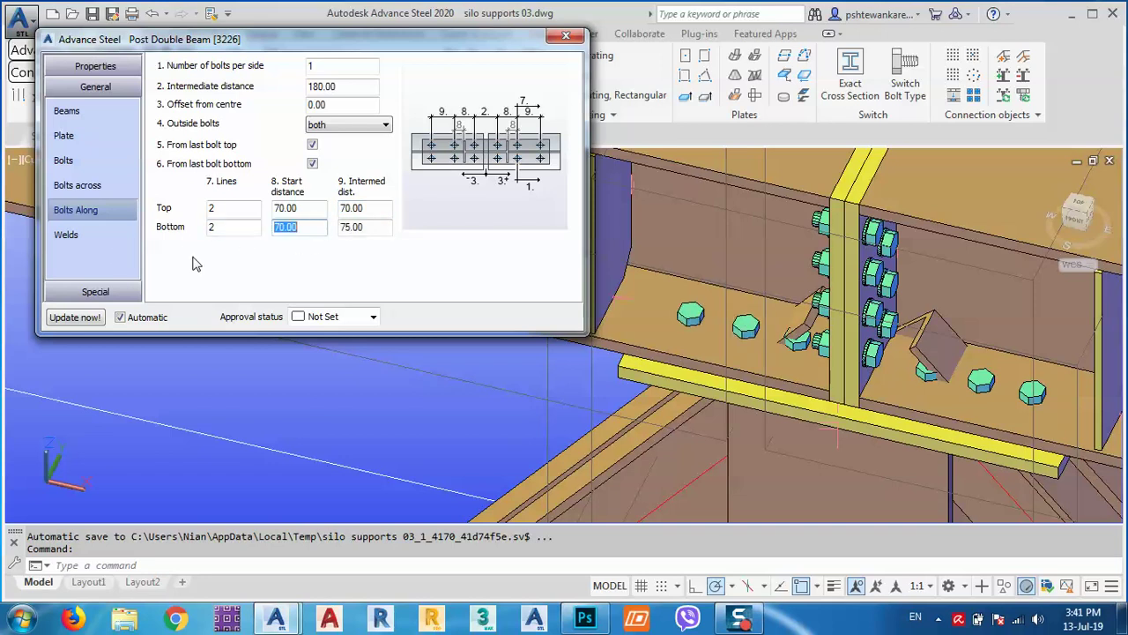
pyautogui.press('Tab')
pyautogui.write('70')
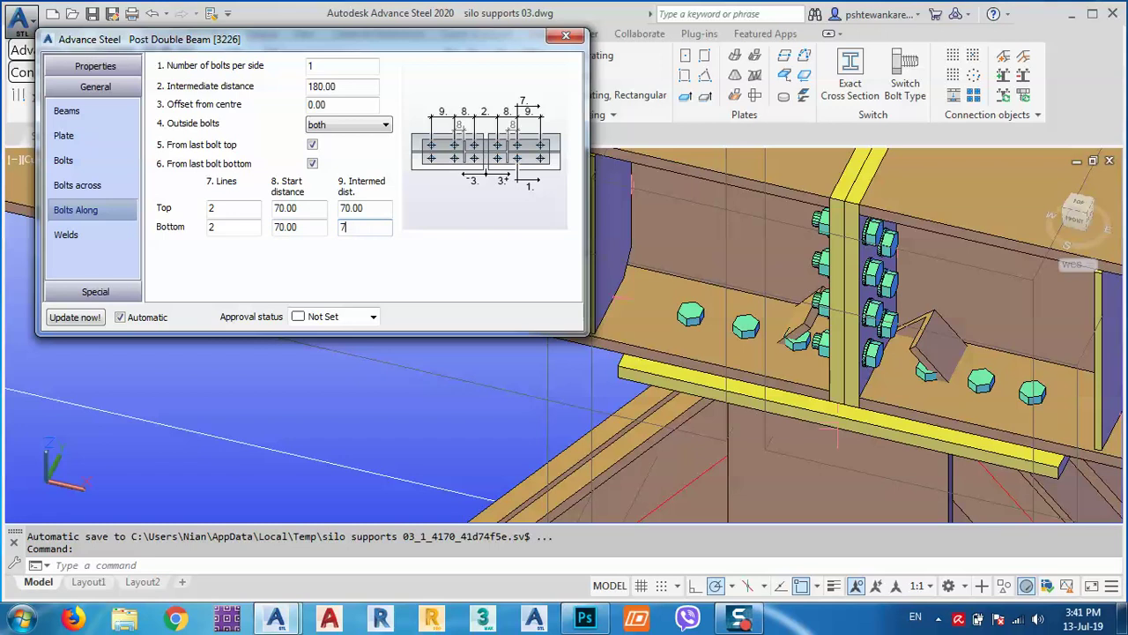
pyautogui.press('Return')
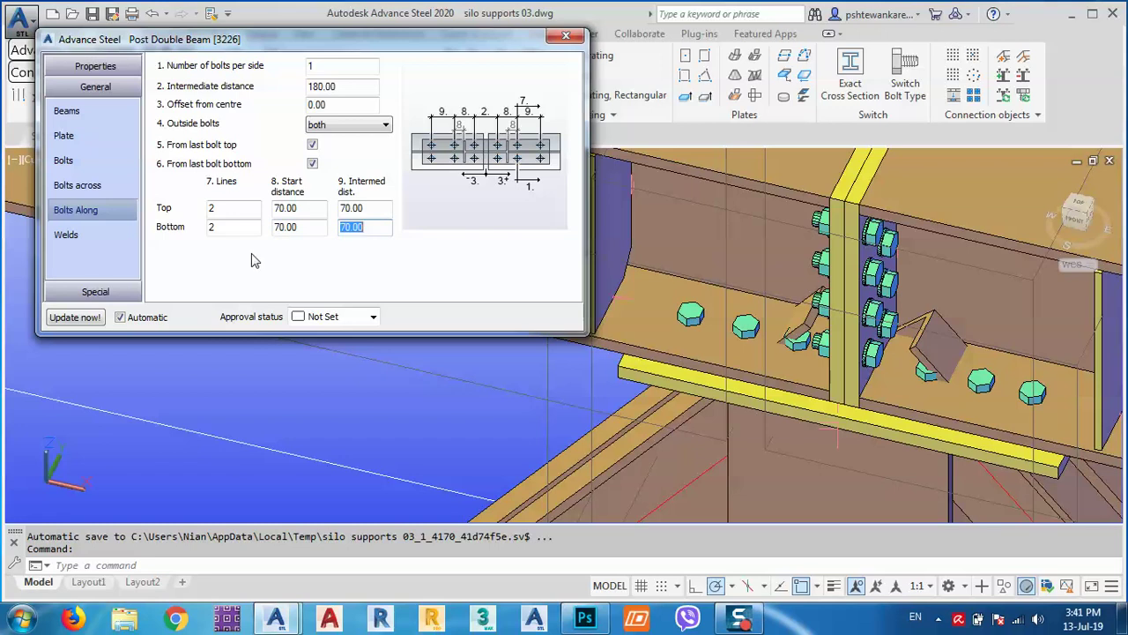
# Set the intermediate distance of the bolts along the plate to 200 and close the joint properties
pyautogui.click(357, 85)
pyautogui.write('200')
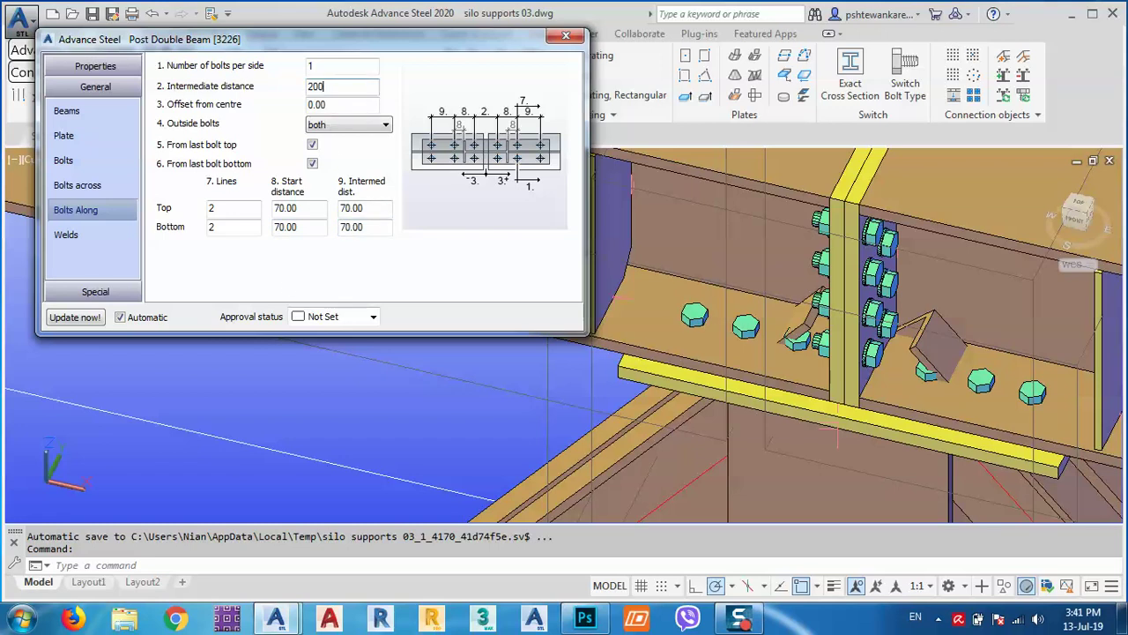
pyautogui.press('Return')
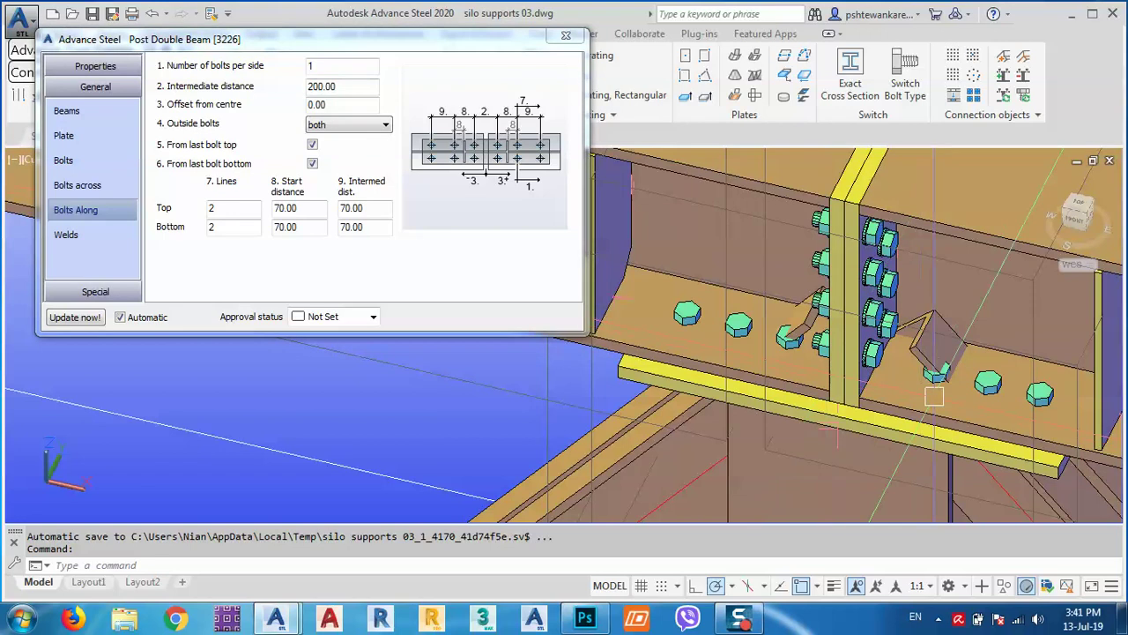
pyautogui.moveTo(972, 431); pyautogui.dragTo(975, 357, button='middle')
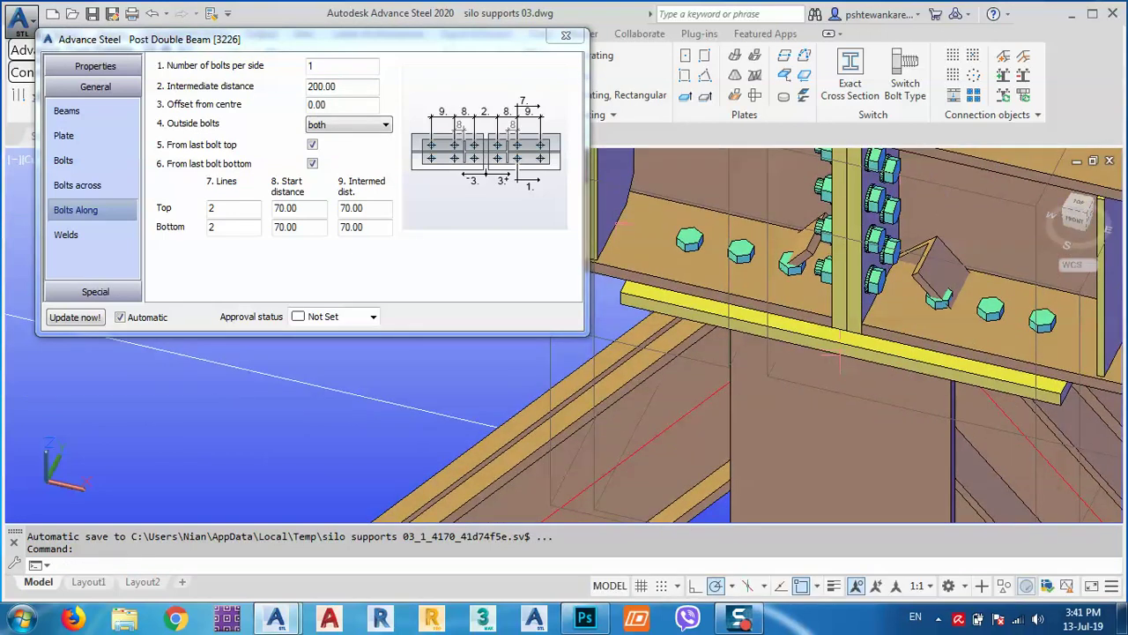
pyautogui.scroll(-2, 840, 359)
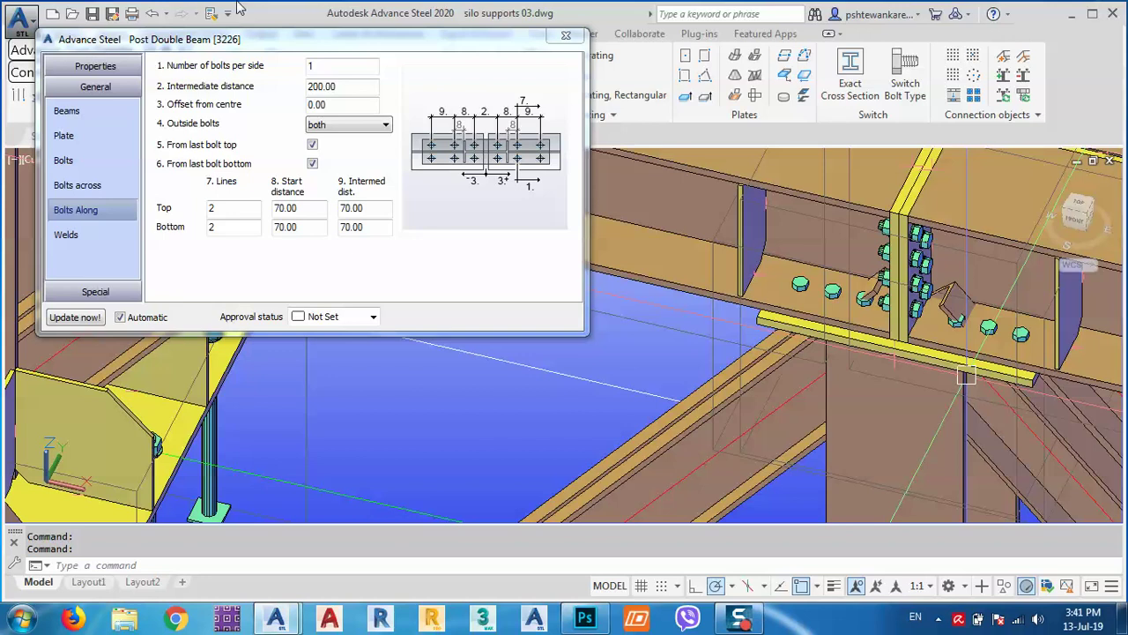
pyautogui.click(566, 37)
# Propagate the finished post double beam joint to the matching column and beam connections of the frame
pyautogui.moveTo(914, 460); pyautogui.dragTo(881, 421, button='middle')
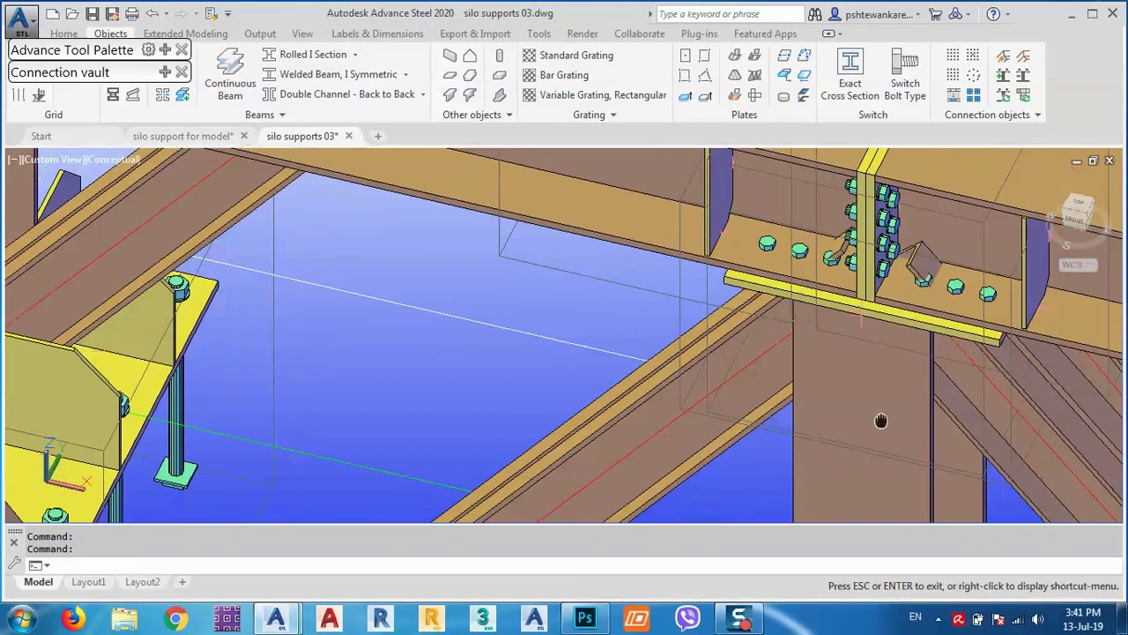
pyautogui.keyDown('shift'); pyautogui.moveTo(1014, 454); pyautogui.dragTo(980, 434, button='middle'); pyautogui.keyUp('shift')
pyautogui.keyDown('shift'); pyautogui.moveTo(871, 401); pyautogui.dragTo(732, 337, button='middle'); pyautogui.keyUp('shift')
pyautogui.scroll(-2, 709, 334)
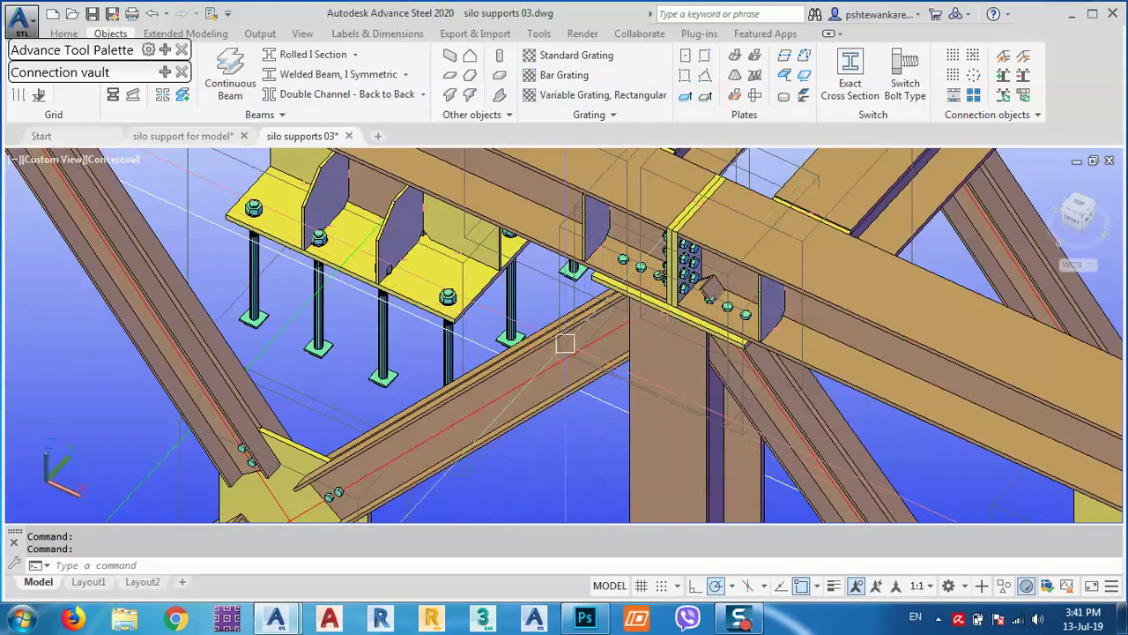
pyautogui.scroll(3, 555, 312)
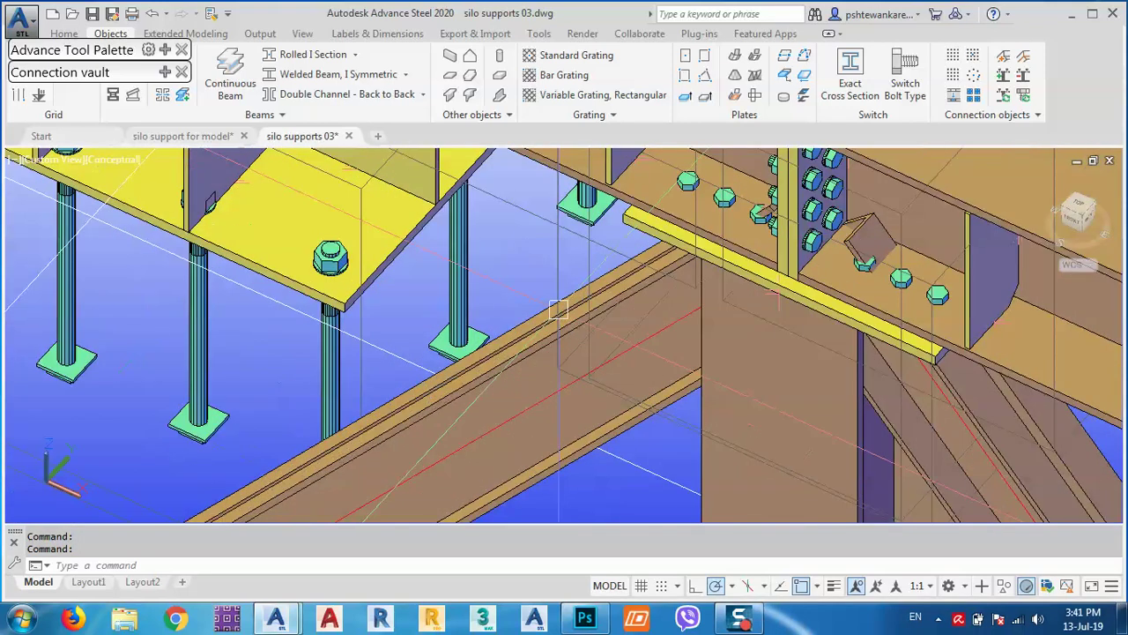
pyautogui.rightClick(529, 261)
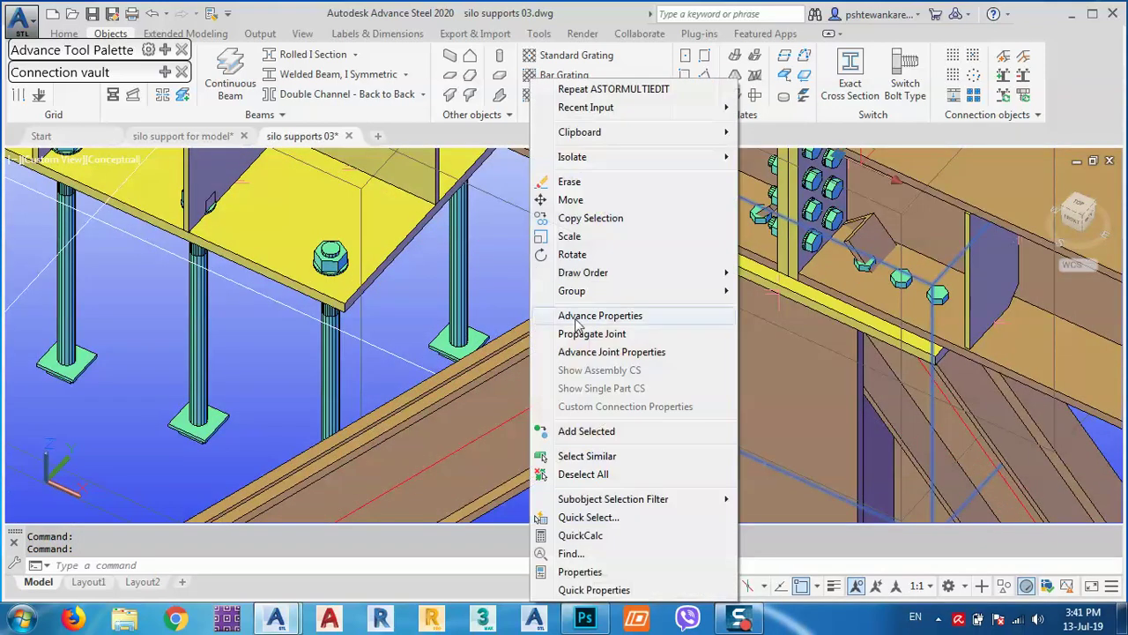
pyautogui.click(586, 353)
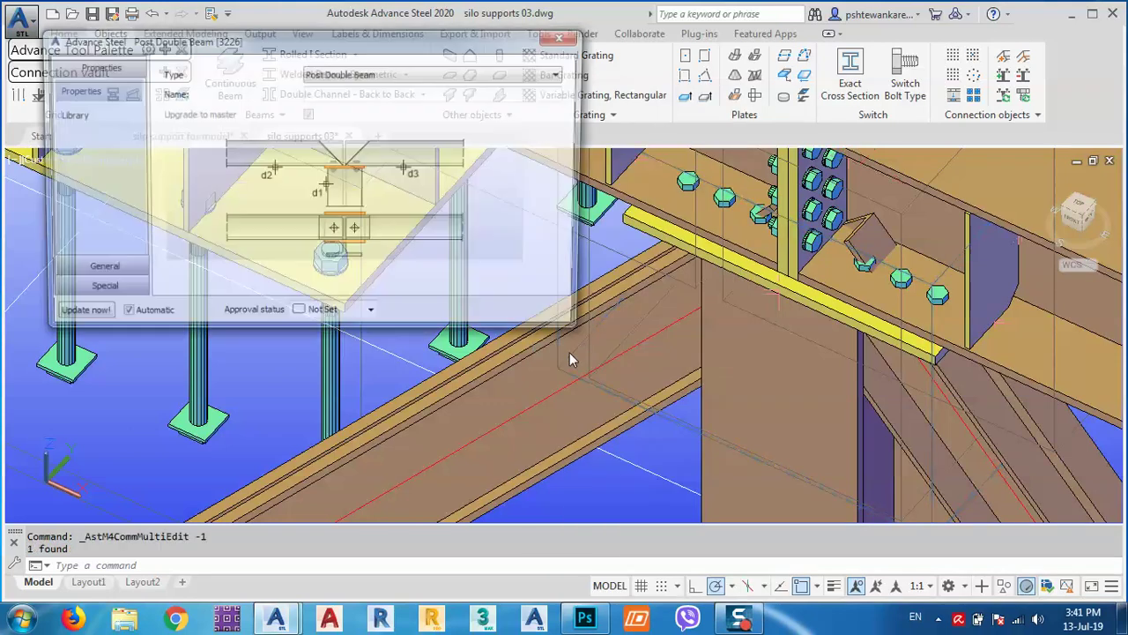
pyautogui.click(566, 36)
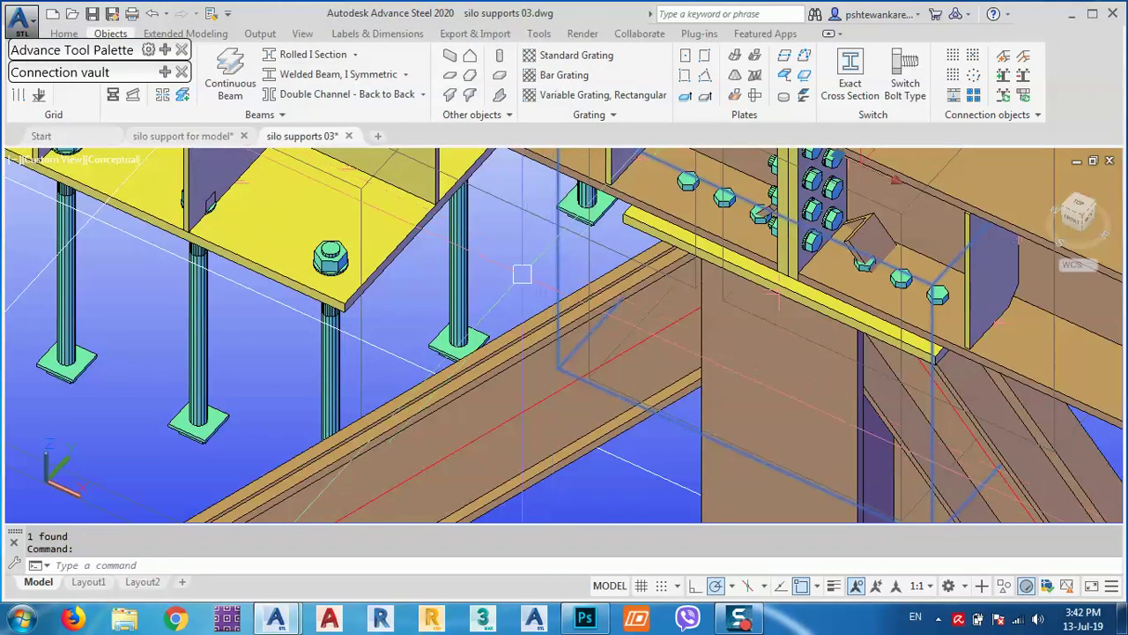
pyautogui.rightClick(492, 255)
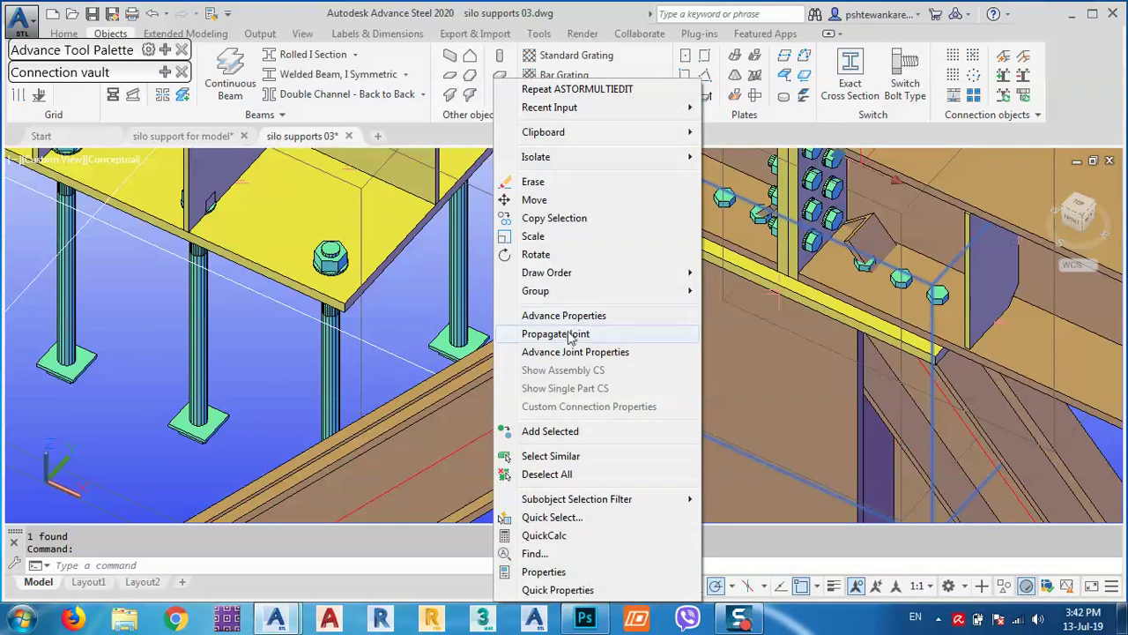
pyautogui.click(569, 339)
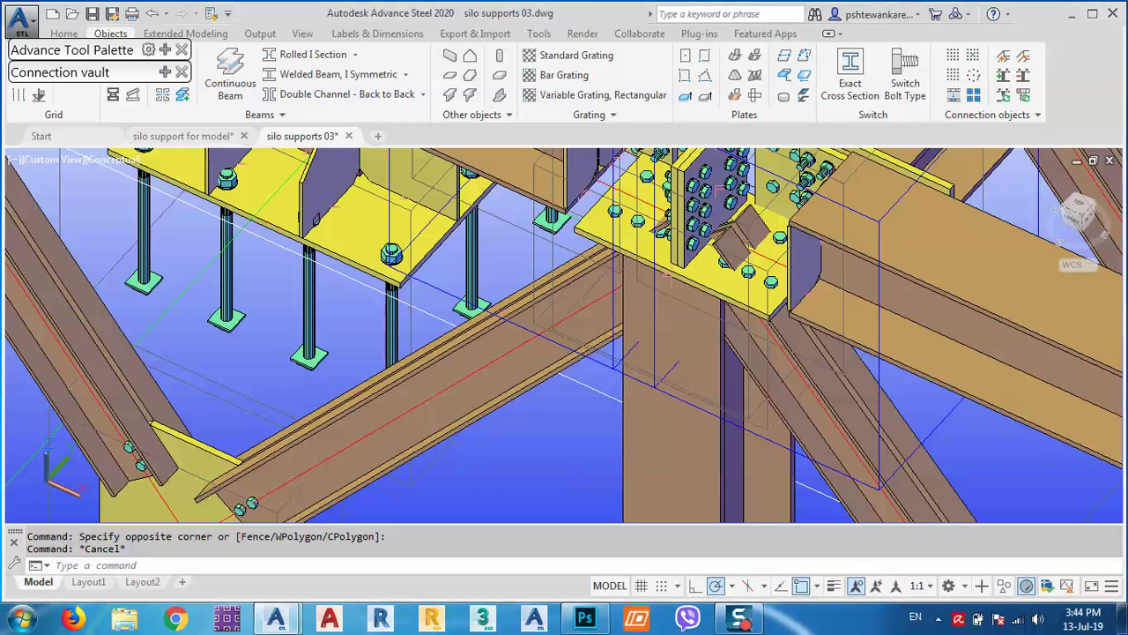
# Examine the propagated joints across the frame, zooming in on the plates at the inner beam connections
pyautogui.scroll(-2, 555, 403)
pyautogui.scroll(-2, 555, 412)
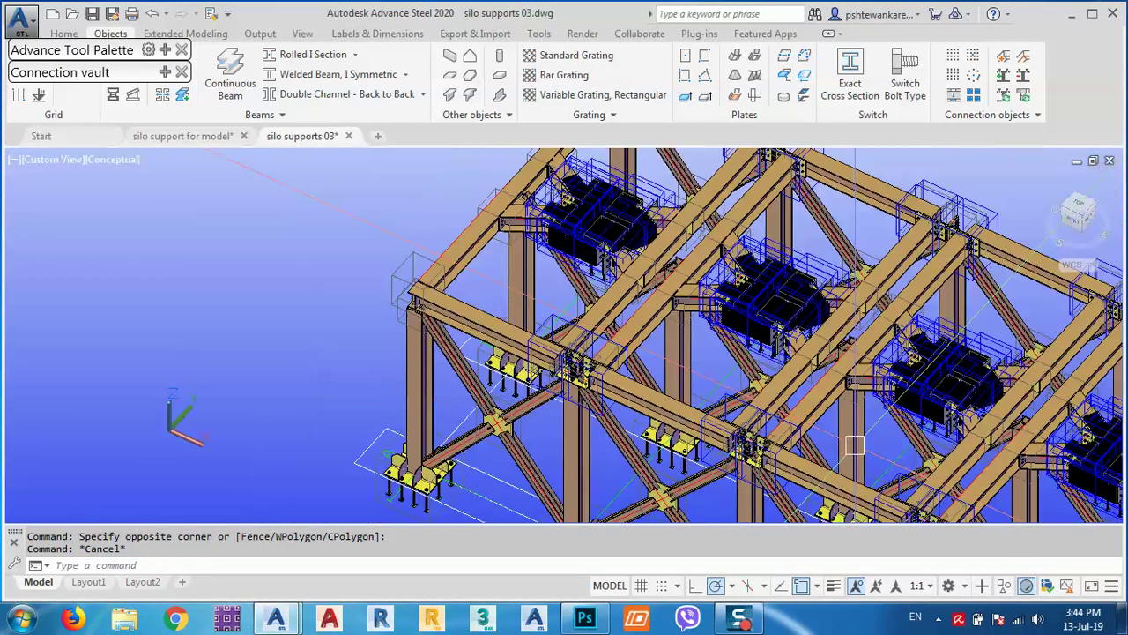
pyautogui.scroll(2, 762, 331)
pyautogui.scroll(6, 723, 300)
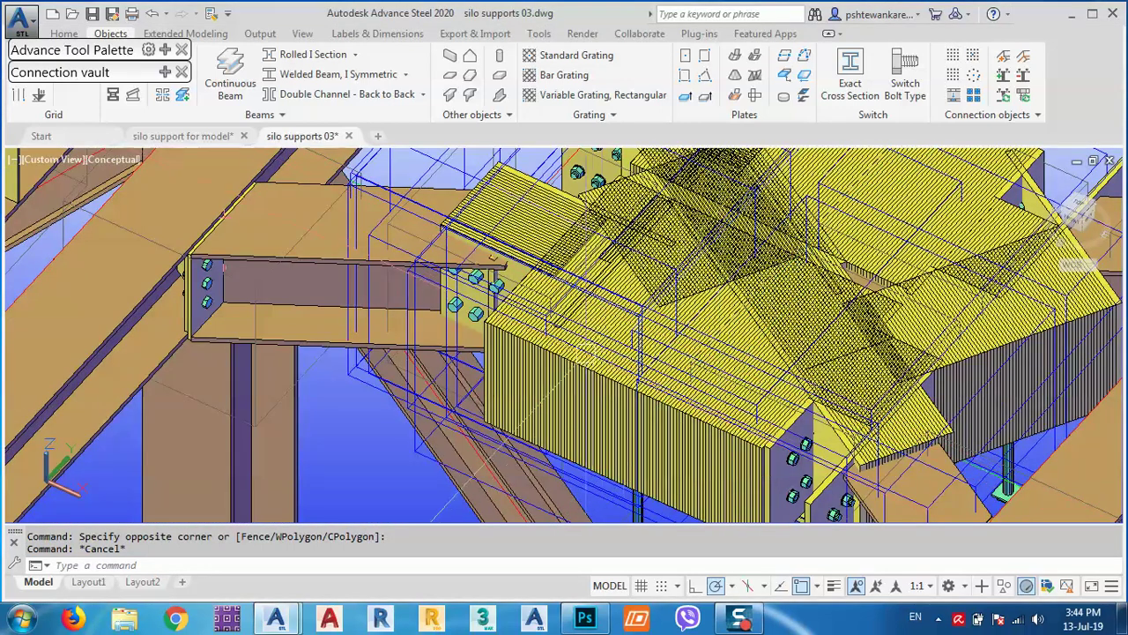
pyautogui.scroll(-5, 642, 346)
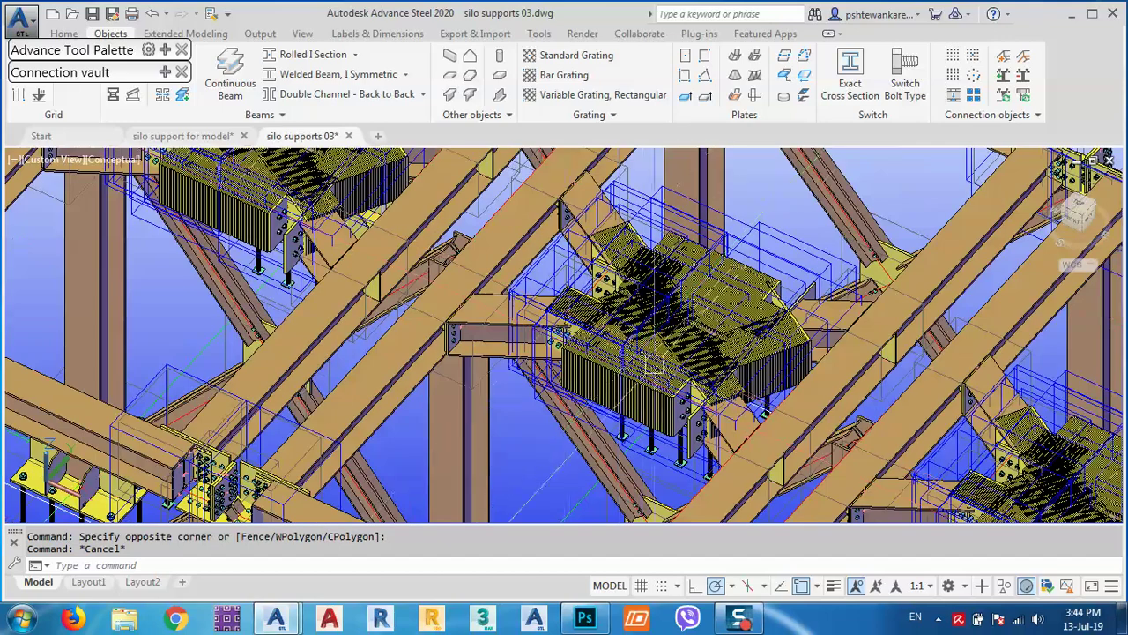
pyautogui.scroll(3, 641, 347)
pyautogui.scroll(4, 608, 370)
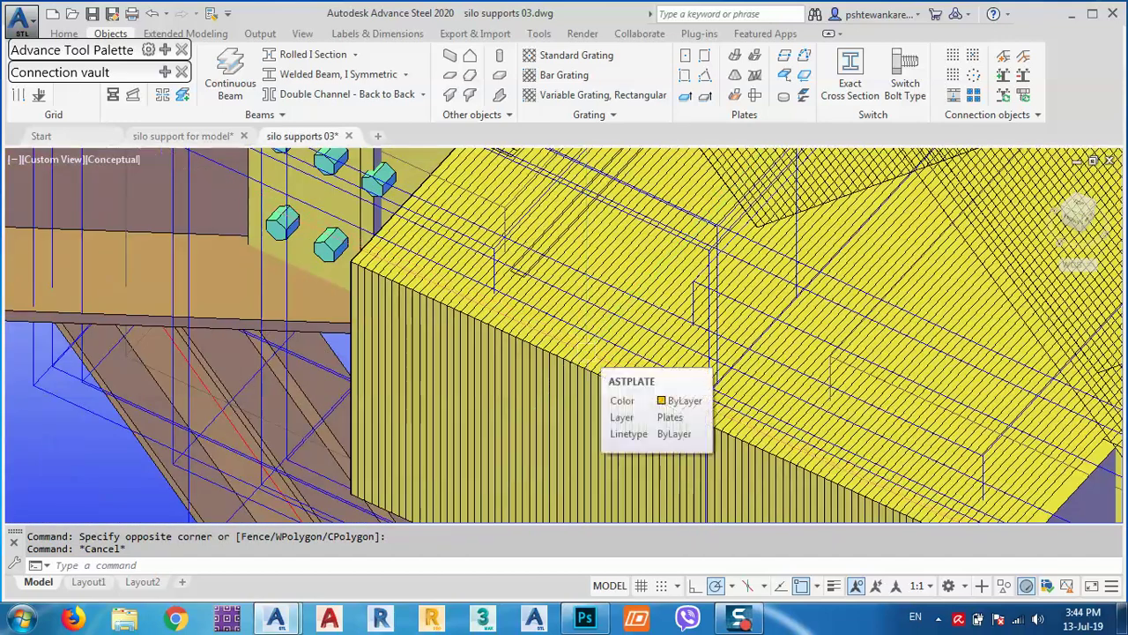
# Undo the propagation of the post double beam joint that filled the inner beam connections with plates
pyautogui.scroll(-4, 608, 370)
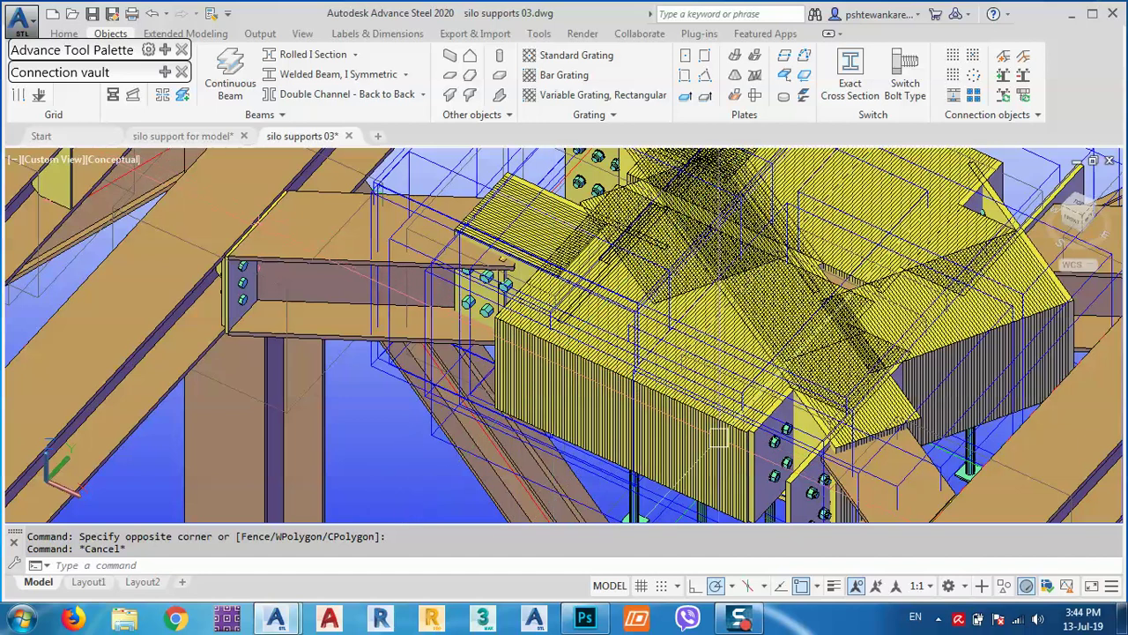
pyautogui.scroll(-5, 642, 399)
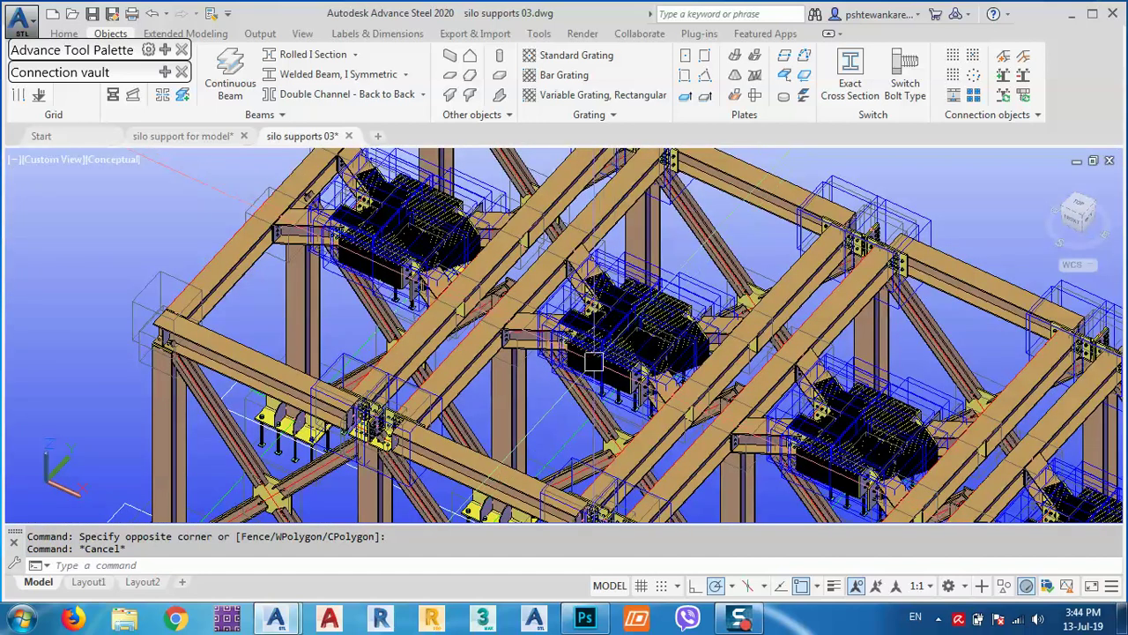
pyautogui.scroll(3, 573, 352)
pyautogui.scroll(5, 573, 357)
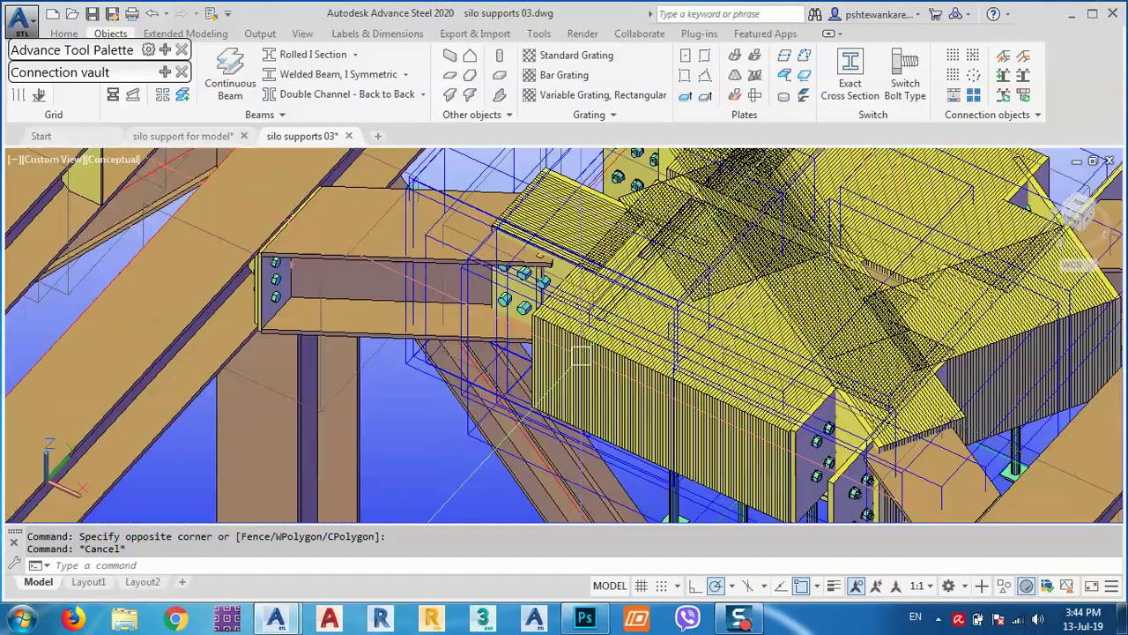
pyautogui.scroll(4, 580, 361)
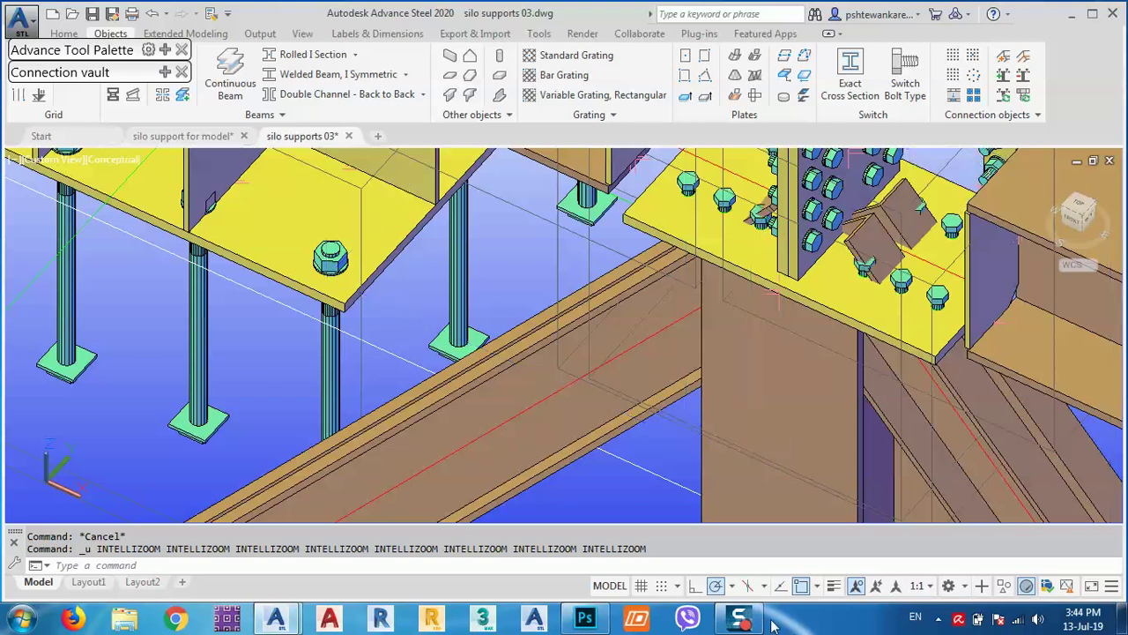
pyautogui.hotkey('ctrl', 'z')
pyautogui.hotkey('ctrl', 'z')
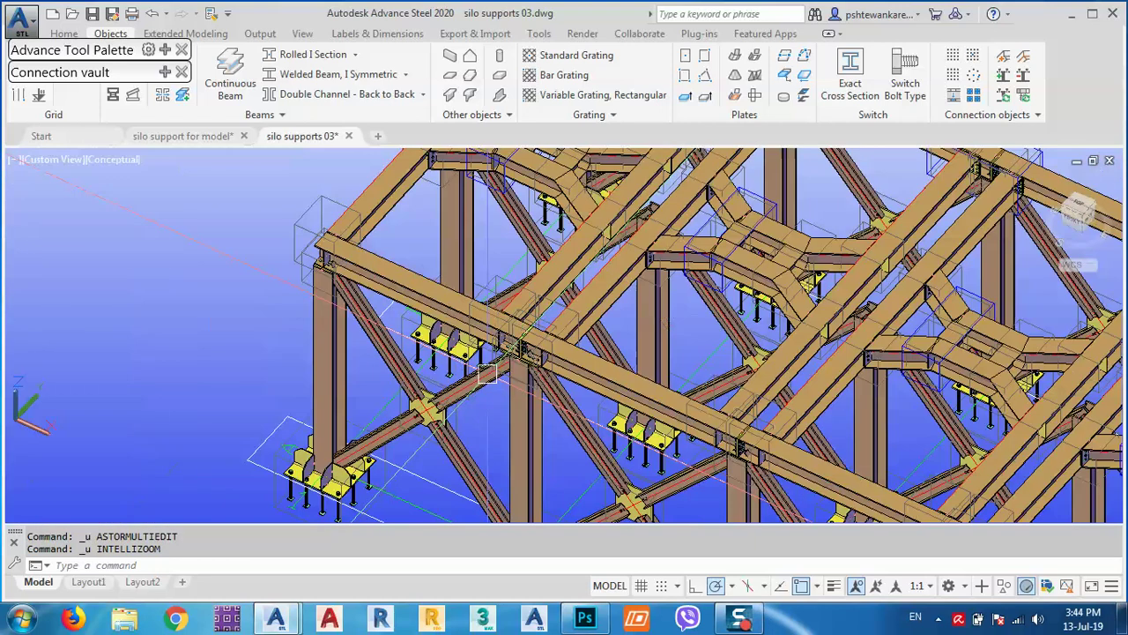
# Examine the joints at the inner beam bends and at the outer column heads of the frame
pyautogui.scroll(6, 670, 275)
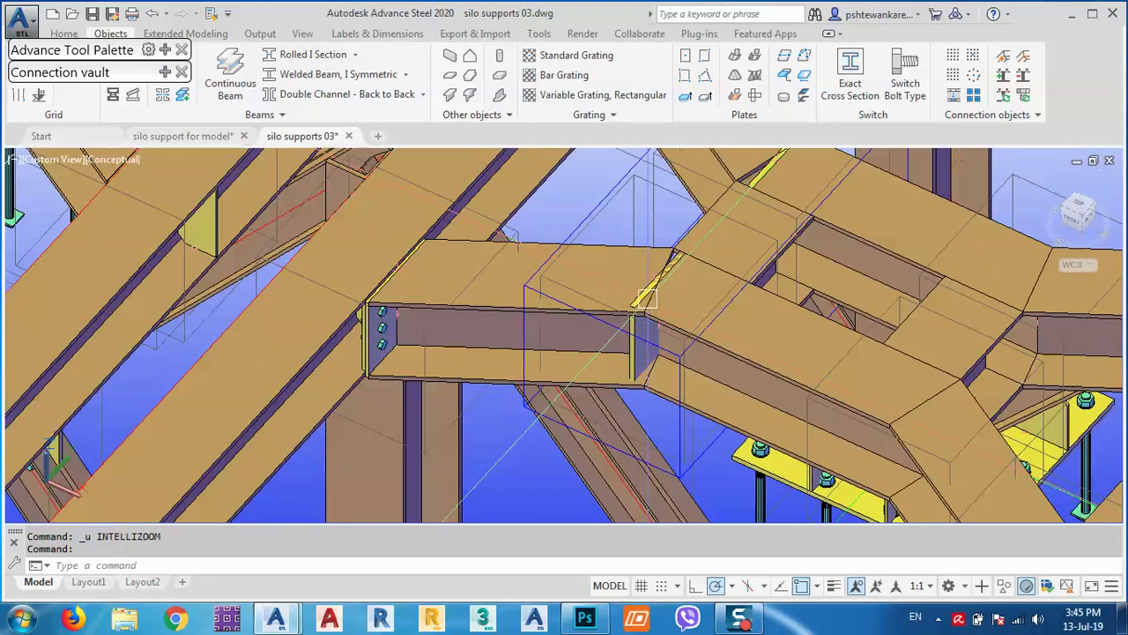
pyautogui.scroll(-3, 637, 305)
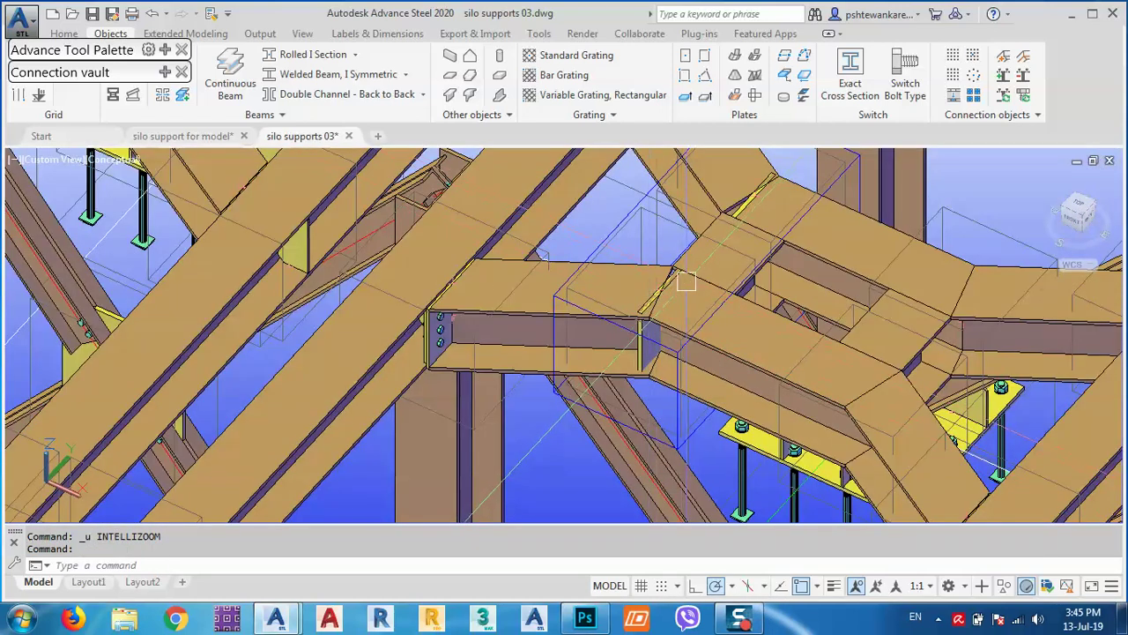
pyautogui.moveTo(748, 228); pyautogui.dragTo(753, 287, button='middle')
pyautogui.scroll(3, 646, 455)
pyautogui.scroll(-5, 757, 284)
pyautogui.moveTo(529, 458); pyautogui.dragTo(551, 390, button='middle')
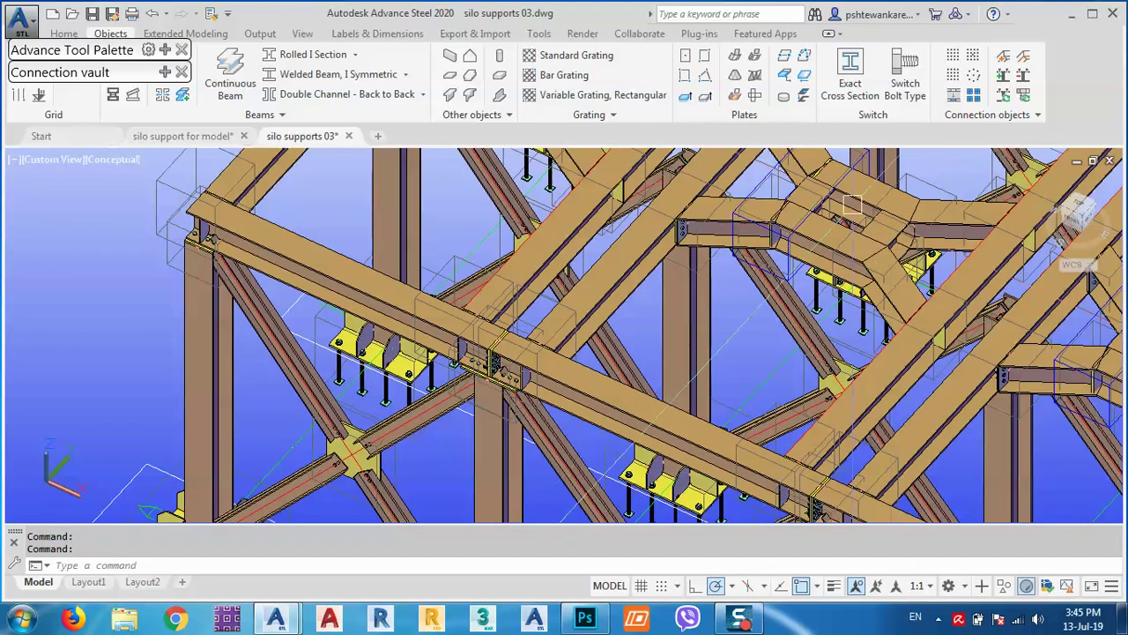
pyautogui.scroll(4, 544, 414)
pyautogui.scroll(-5, 544, 414)
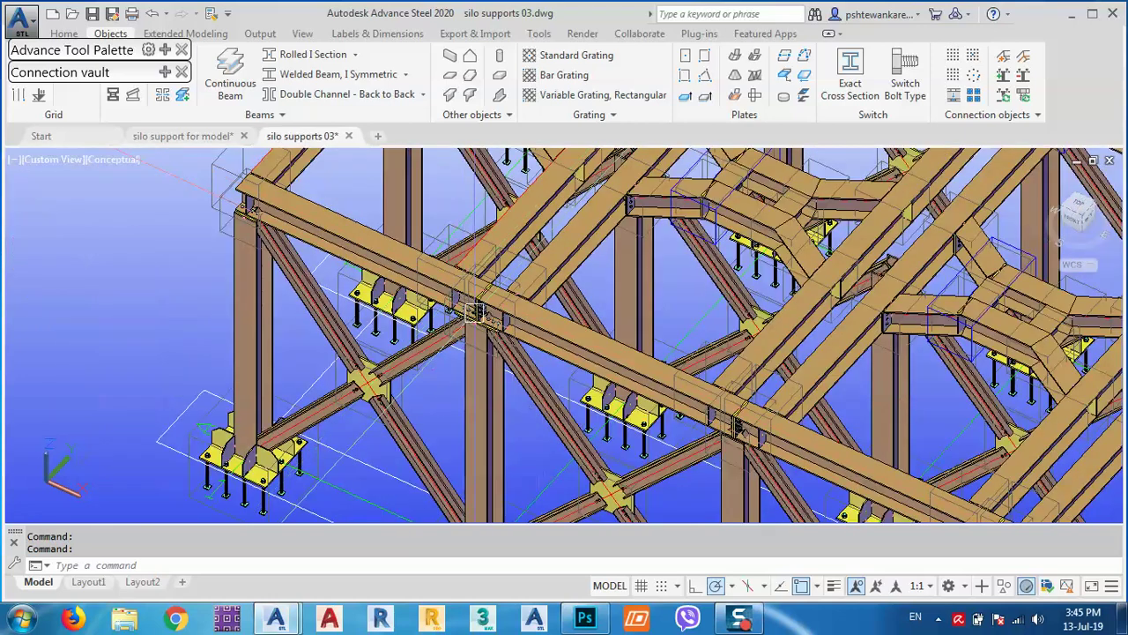
pyautogui.scroll(5, 718, 423)
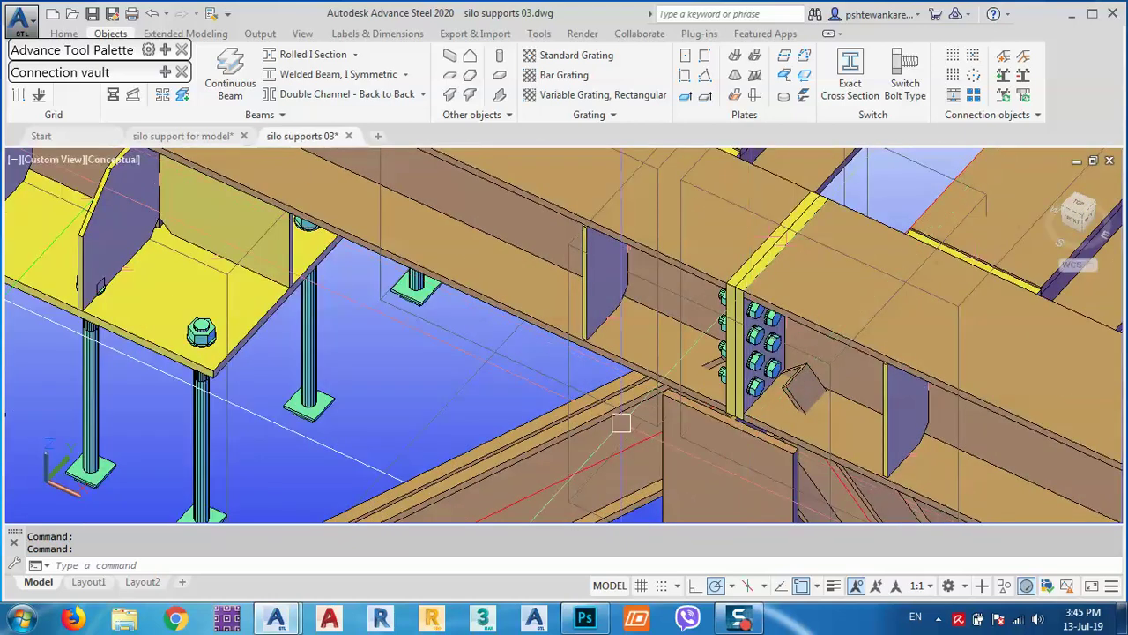
pyautogui.scroll(-1, 692, 273)
pyautogui.scroll(-4, 692, 273)
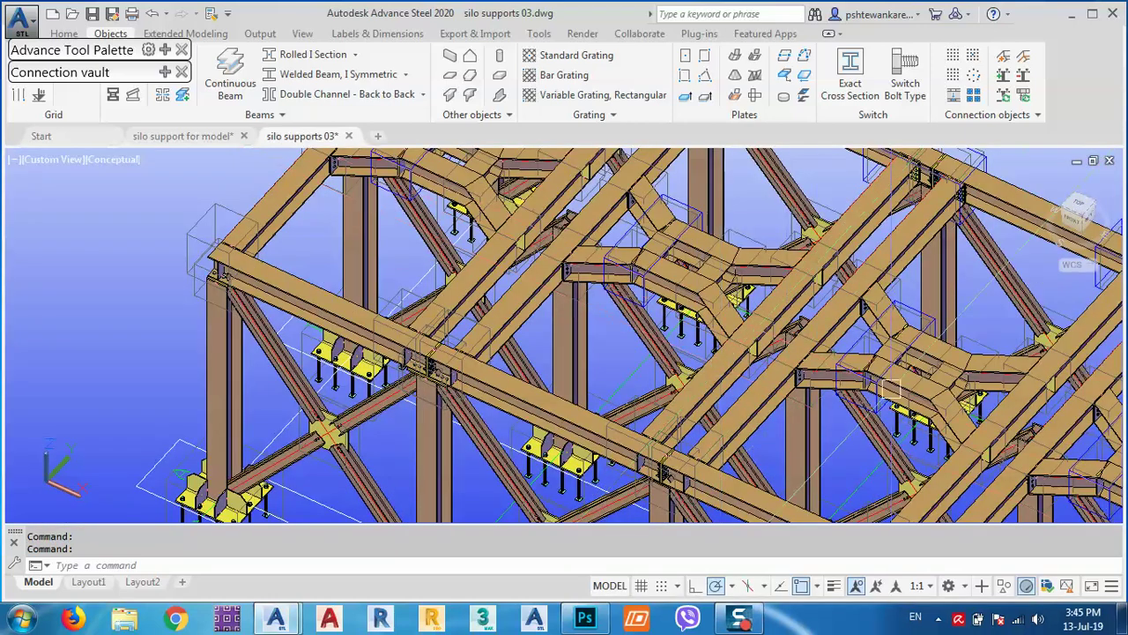
# Delete the stray plate joints at the inner beam bends in the third and second bays
pyautogui.scroll(2, 692, 273)
pyautogui.scroll(6, 435, 183)
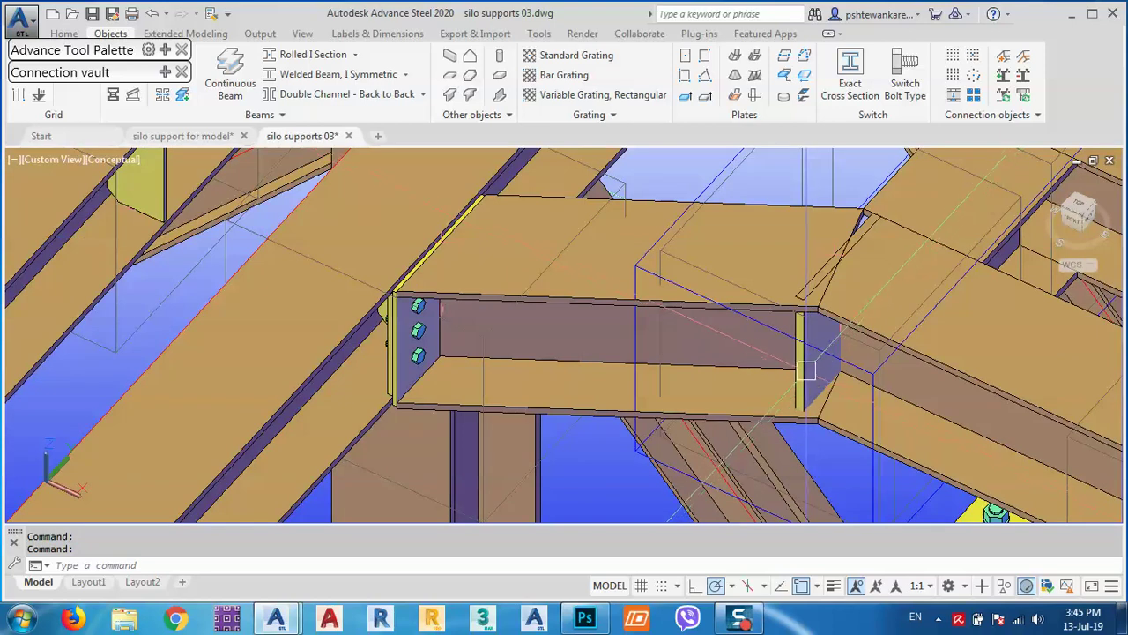
pyautogui.click(802, 361)
pyautogui.press('Delete')
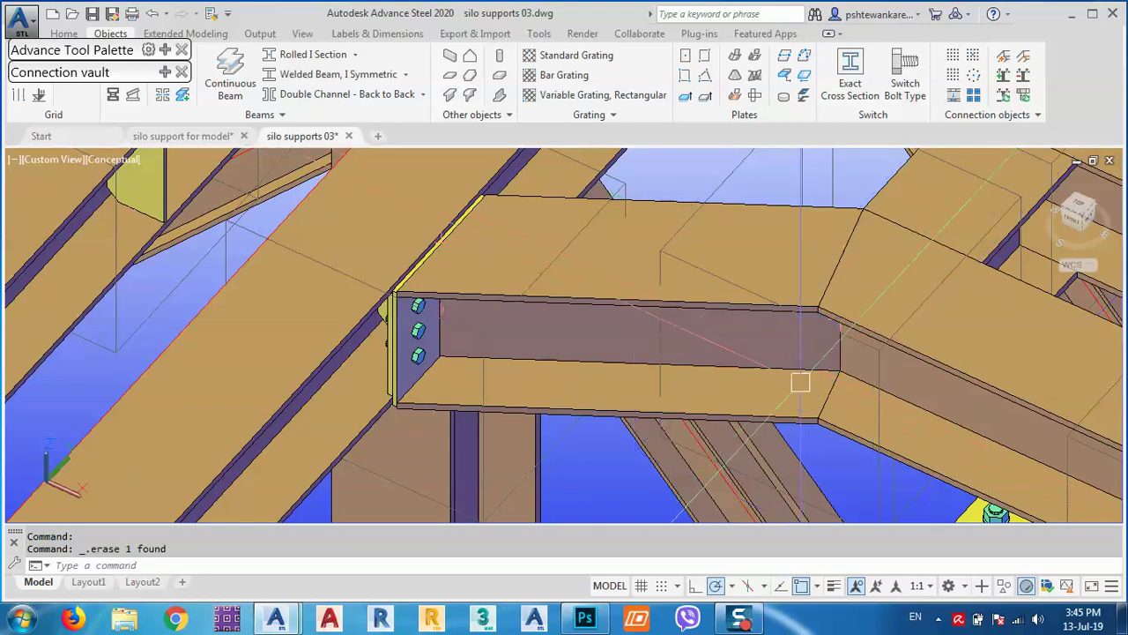
pyautogui.scroll(-5, 1034, 416)
pyautogui.scroll(6, 594, 356)
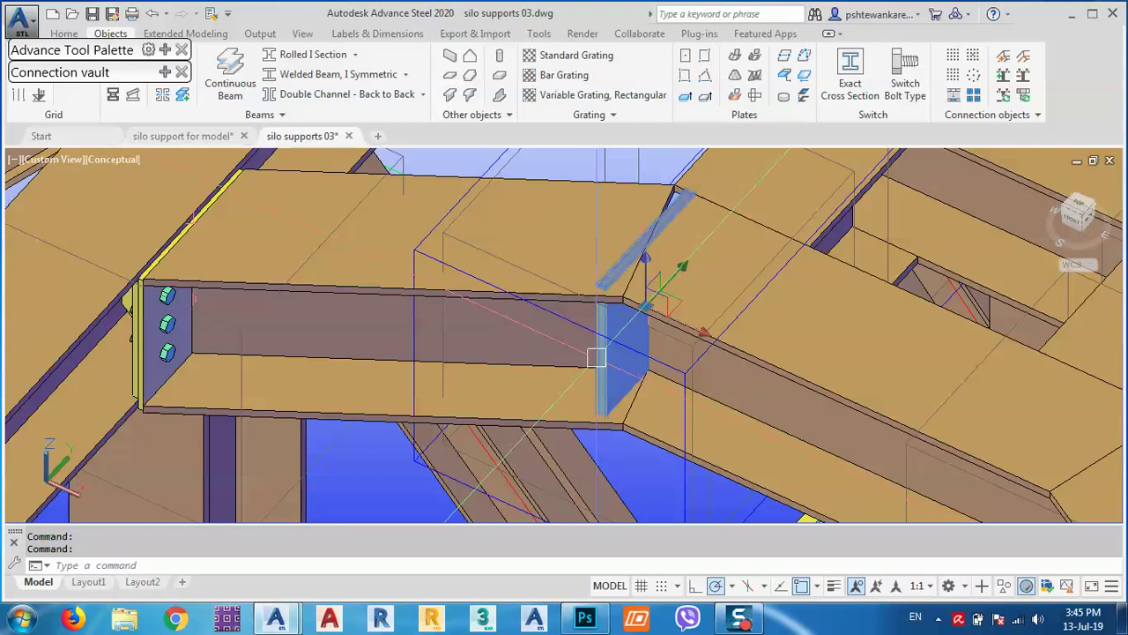
pyautogui.press('Delete')
pyautogui.keyDown('shift'); pyautogui.moveTo(605, 359); pyautogui.dragTo(765, 330, button='middle'); pyautogui.keyUp('shift')
pyautogui.scroll(-4, 765, 330)
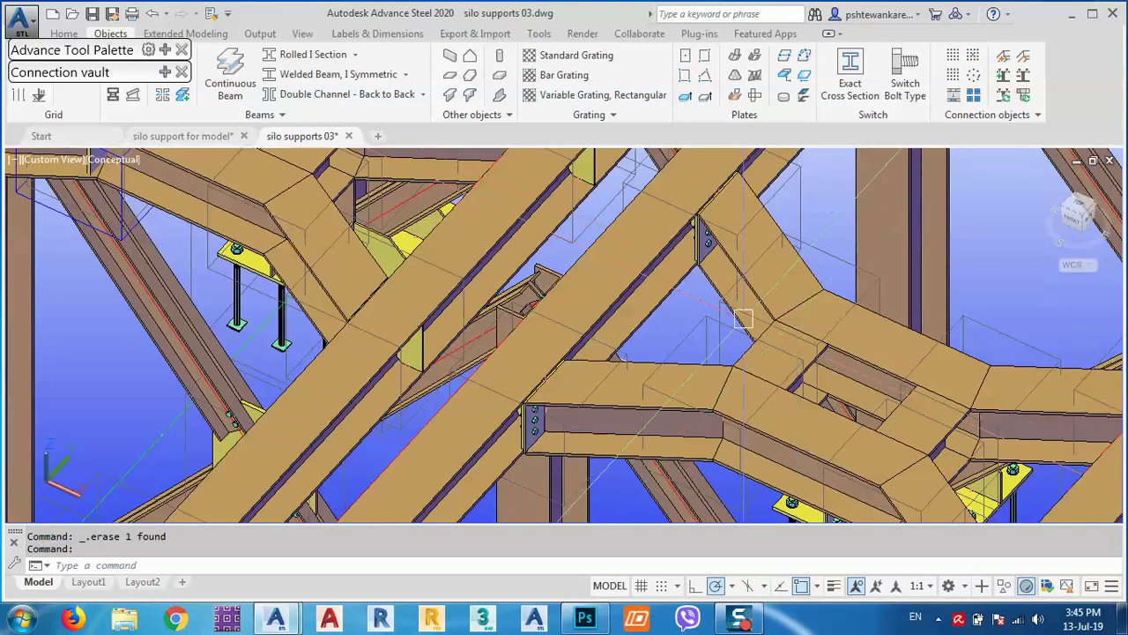
# Delete the stray plate joint at the inner beam bend in the first bay at the frame's end
pyautogui.moveTo(244, 201); pyautogui.dragTo(562, 358, button='middle')
pyautogui.scroll(5, 402, 317)
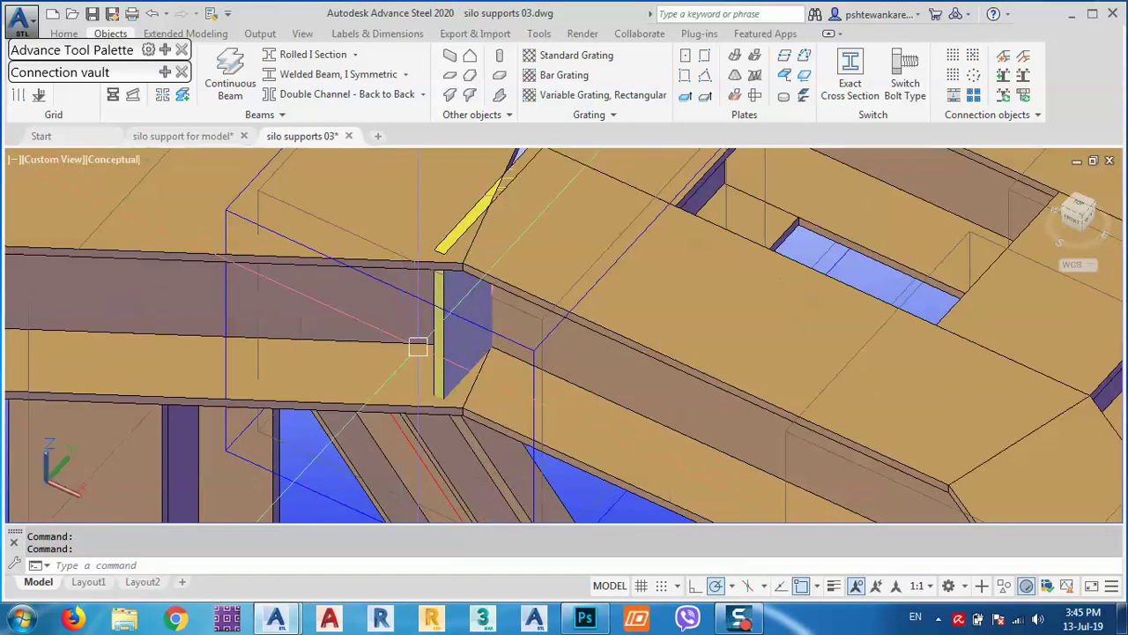
pyautogui.click(440, 370)
pyautogui.press('Delete')
pyautogui.scroll(-4, 538, 379)
pyautogui.scroll(-3, 573, 325)
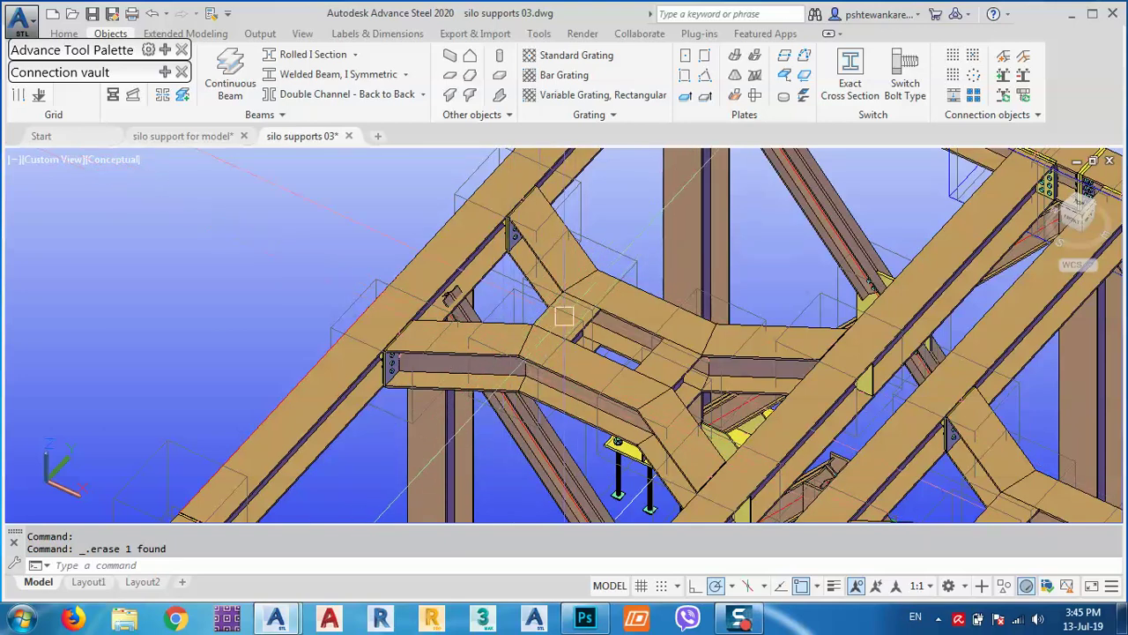
# Delete the stray plate joint at the inner beam bend in the fourth bay
pyautogui.scroll(-2, 520, 341)
pyautogui.moveTo(822, 413); pyautogui.dragTo(620, 303, button='middle')
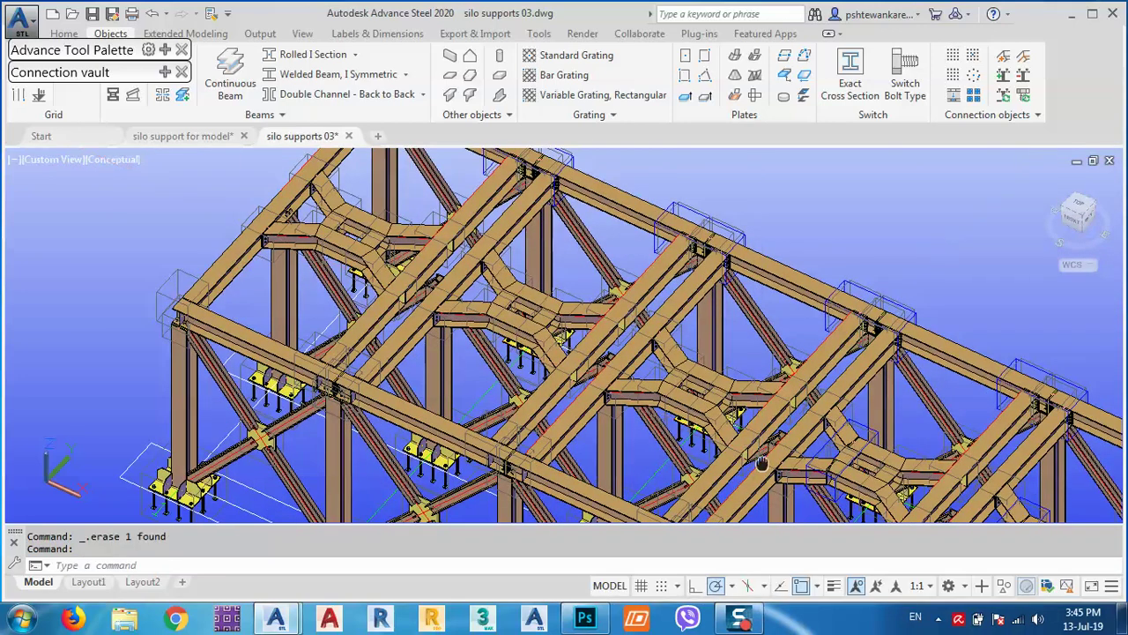
pyautogui.scroll(2, 620, 302)
pyautogui.press('Escape')
pyautogui.scroll(4, 727, 388)
pyautogui.scroll(3, 727, 388)
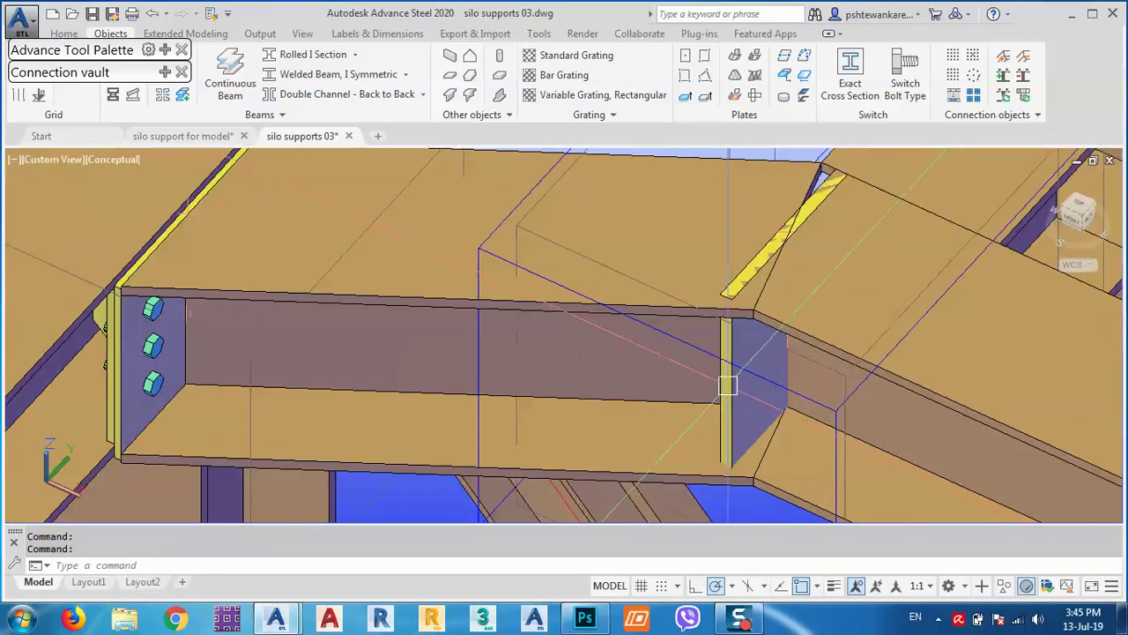
pyautogui.click(727, 387)
pyautogui.press('Delete')
pyautogui.scroll(-5, 728, 387)
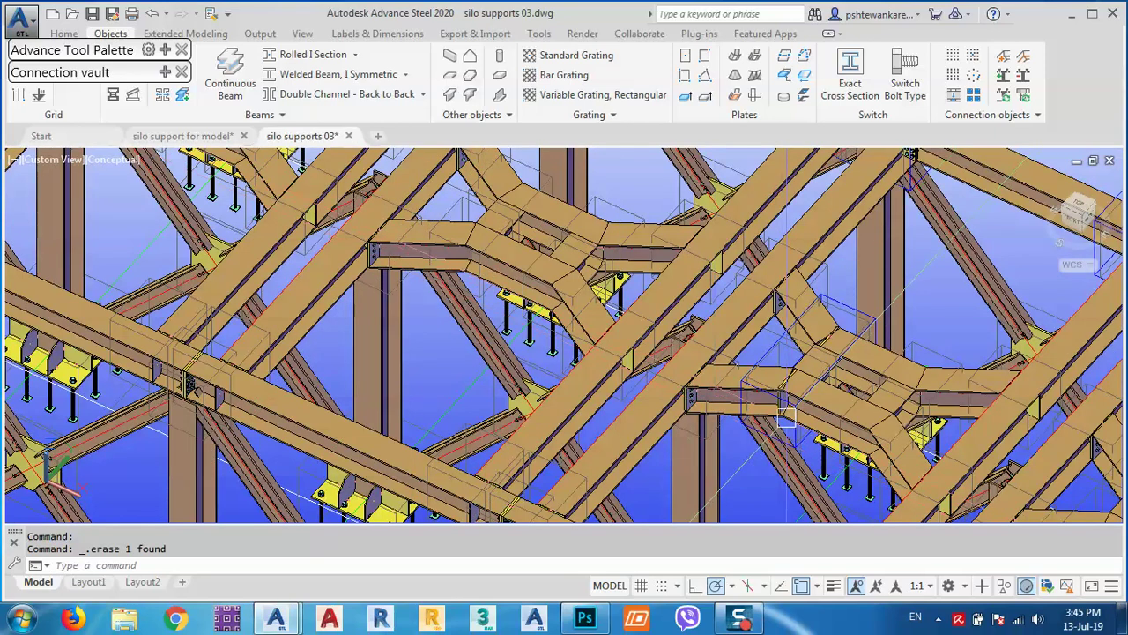
# Delete the stray plate joints at both bends of the front inner beam in the fifth bay
pyautogui.scroll(5, 763, 354)
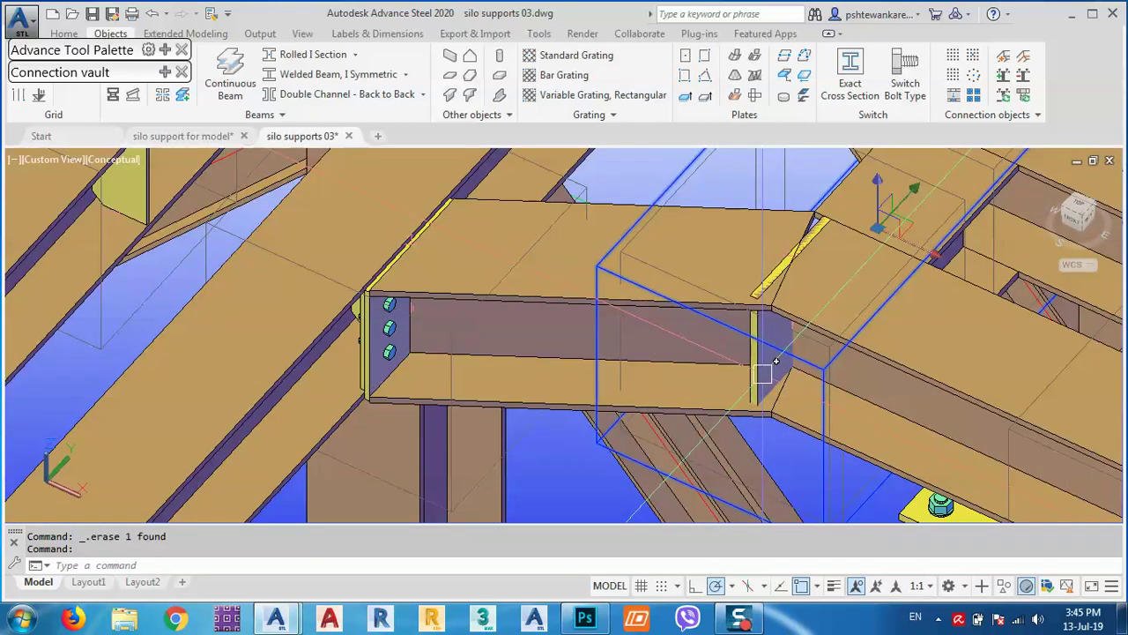
pyautogui.press('Escape')
pyautogui.press('Delete')
pyautogui.scroll(-6, 762, 375)
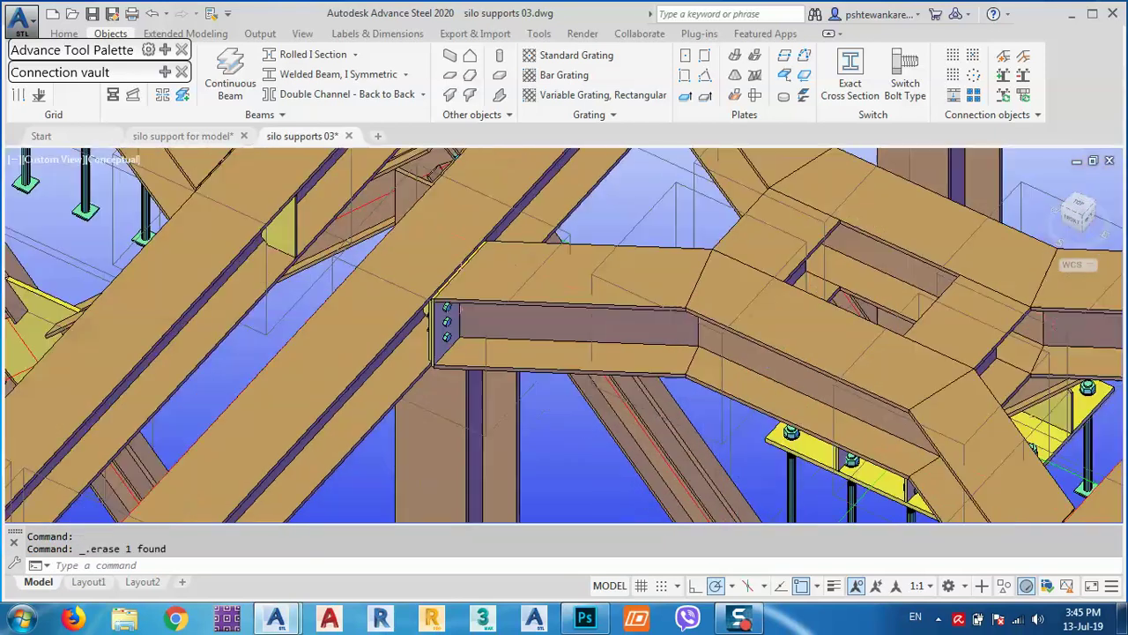
pyautogui.moveTo(808, 404); pyautogui.dragTo(776, 404, button='middle')
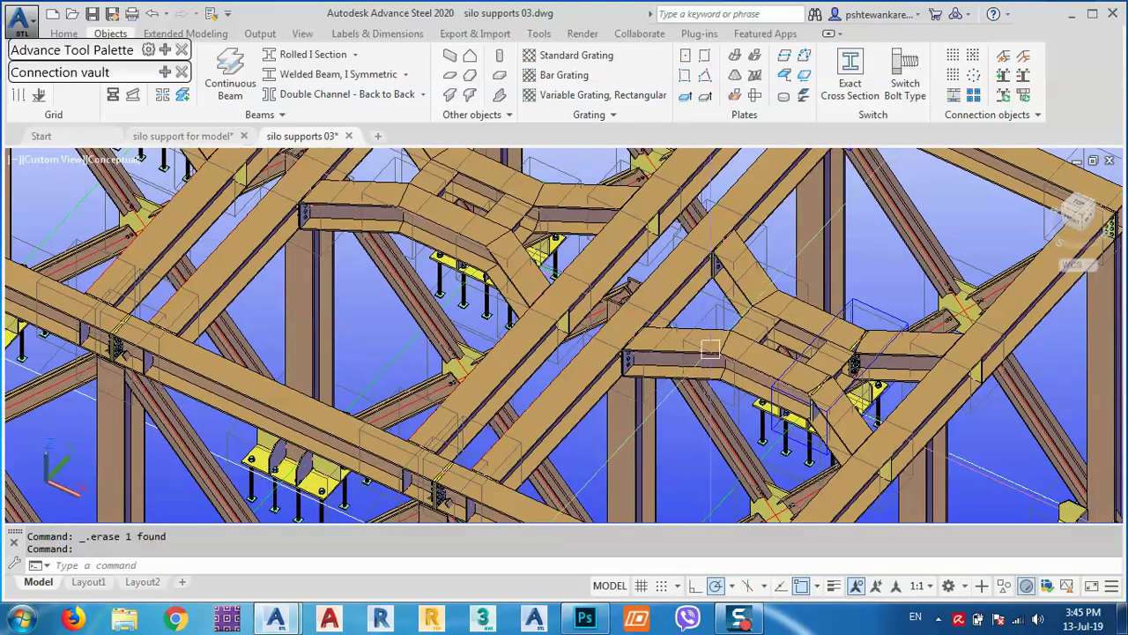
pyautogui.scroll(6, 750, 406)
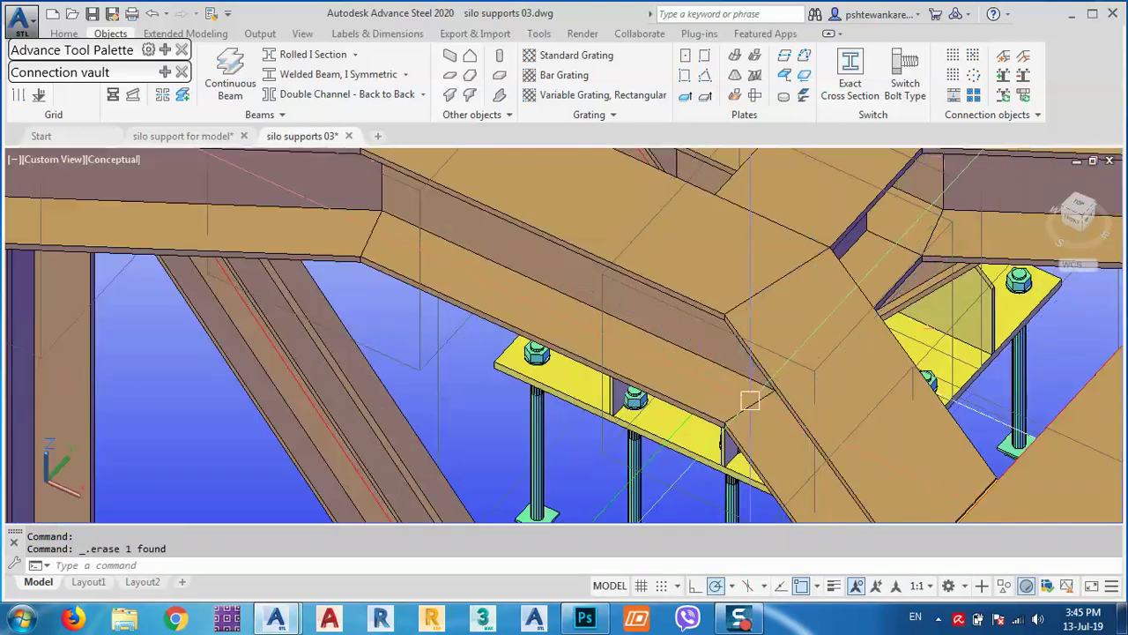
pyautogui.scroll(-6, 749, 398)
pyautogui.scroll(5, 618, 336)
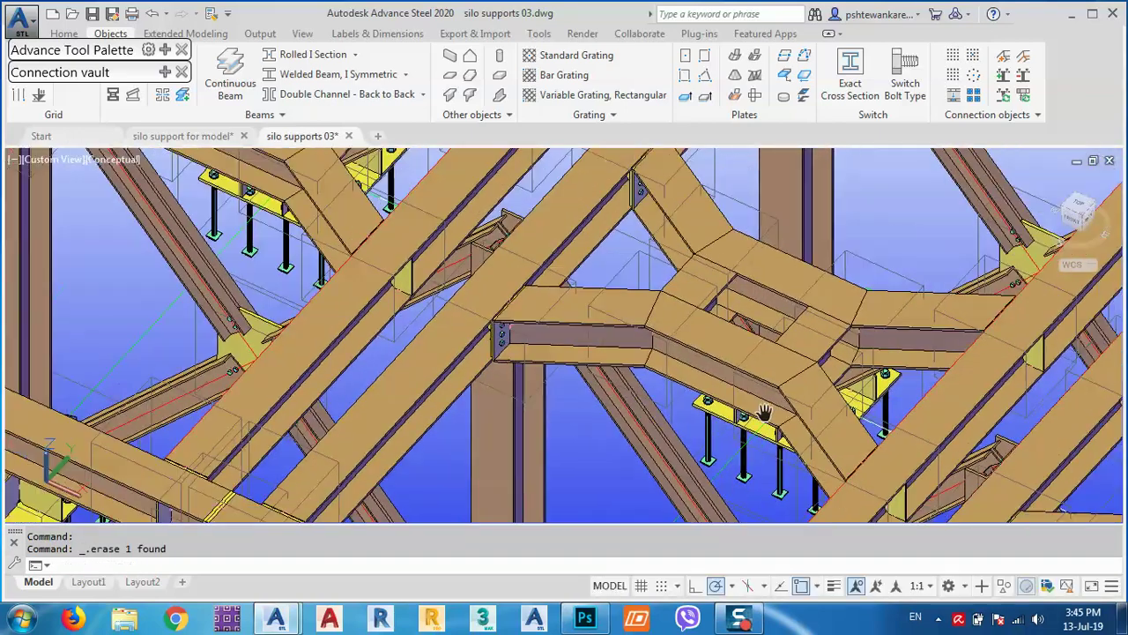
# Select the first intermediate columns of the frame's outer row together with the top beams they carry
pyautogui.scroll(-5, 543, 313)
pyautogui.moveTo(430, 271); pyautogui.dragTo(678, 224, button='middle')
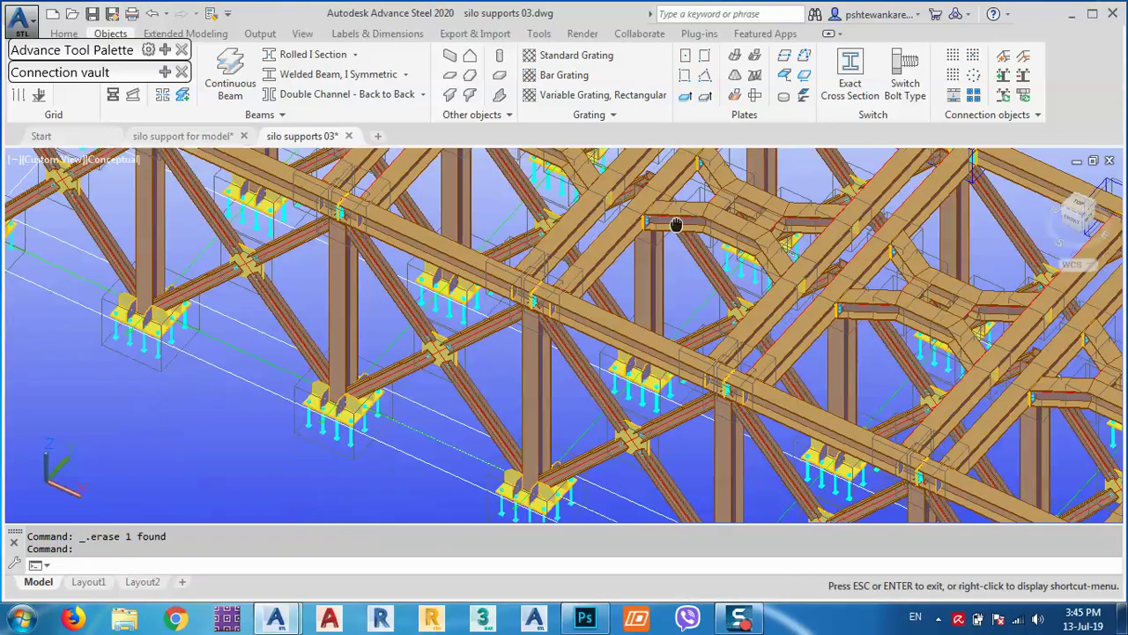
pyautogui.moveTo(266, 242); pyautogui.dragTo(509, 416, button='middle')
pyautogui.scroll(6, 509, 414)
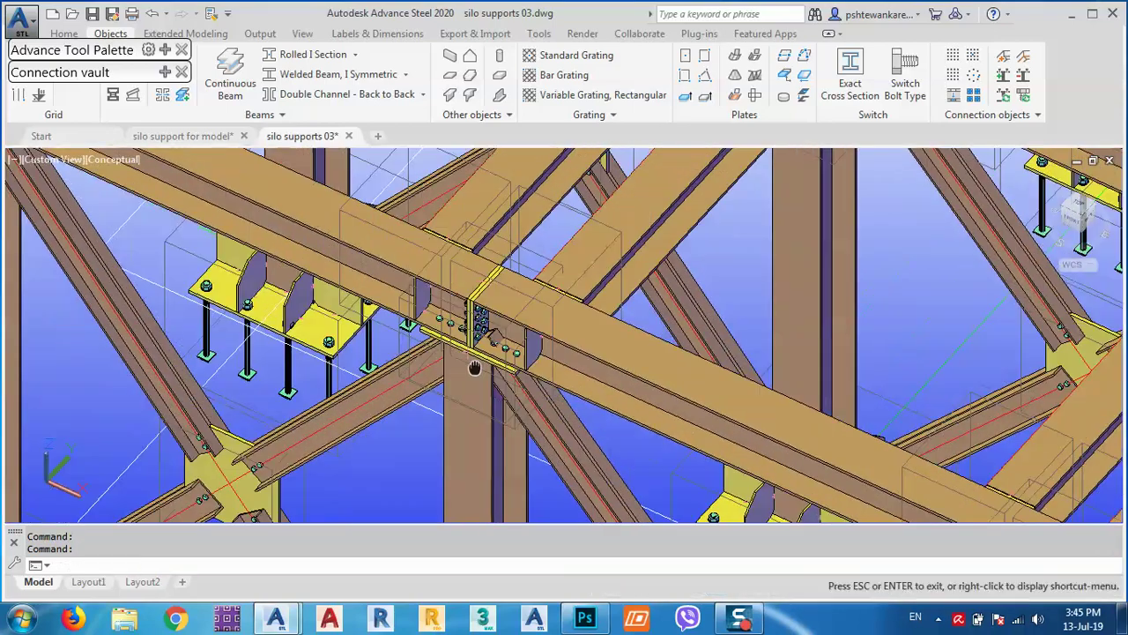
pyautogui.moveTo(483, 416); pyautogui.dragTo(523, 427)
pyautogui.press('Escape')
pyautogui.scroll(-6, 523, 426)
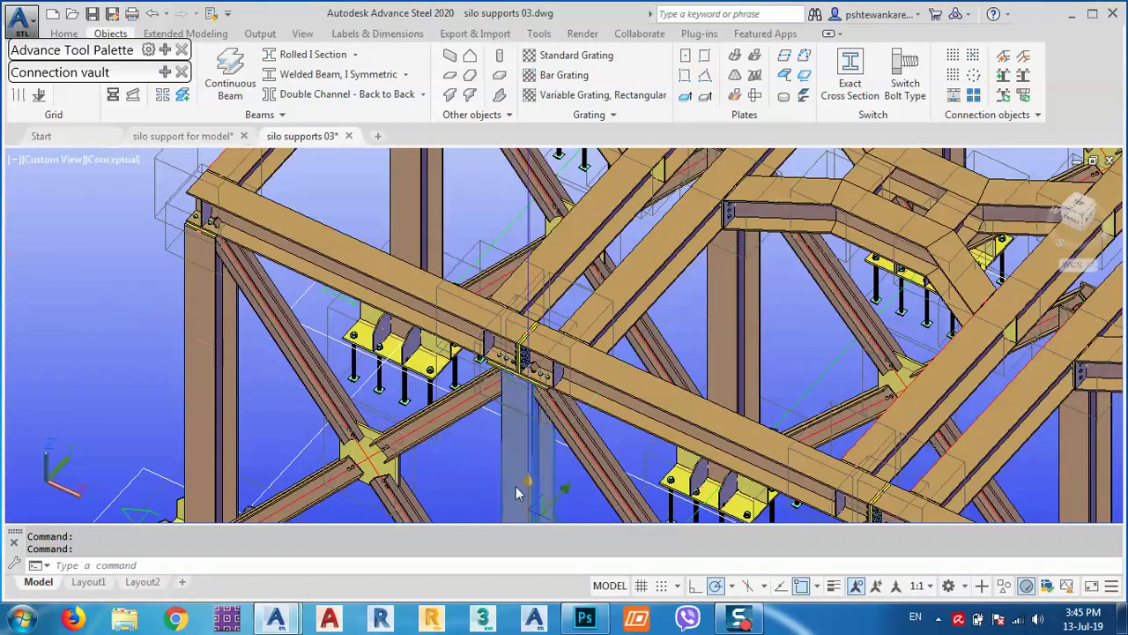
pyautogui.scroll(2, 435, 307)
pyautogui.click(645, 385)
pyautogui.moveTo(715, 448); pyautogui.dragTo(412, 232, button='middle')
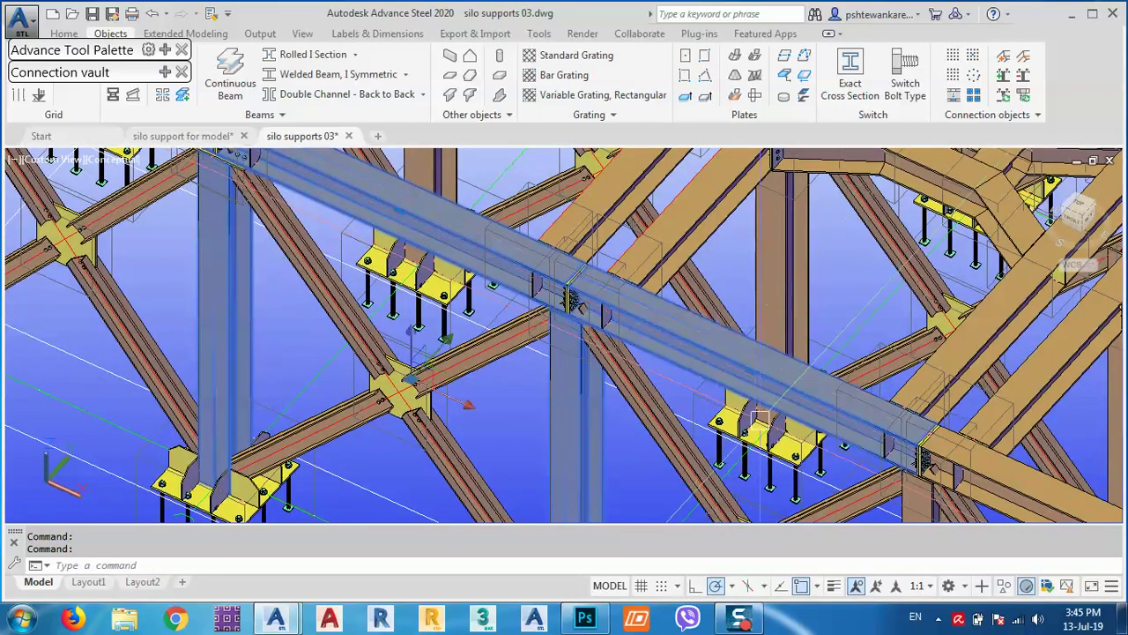
pyautogui.moveTo(588, 432); pyautogui.dragTo(740, 391, button='middle')
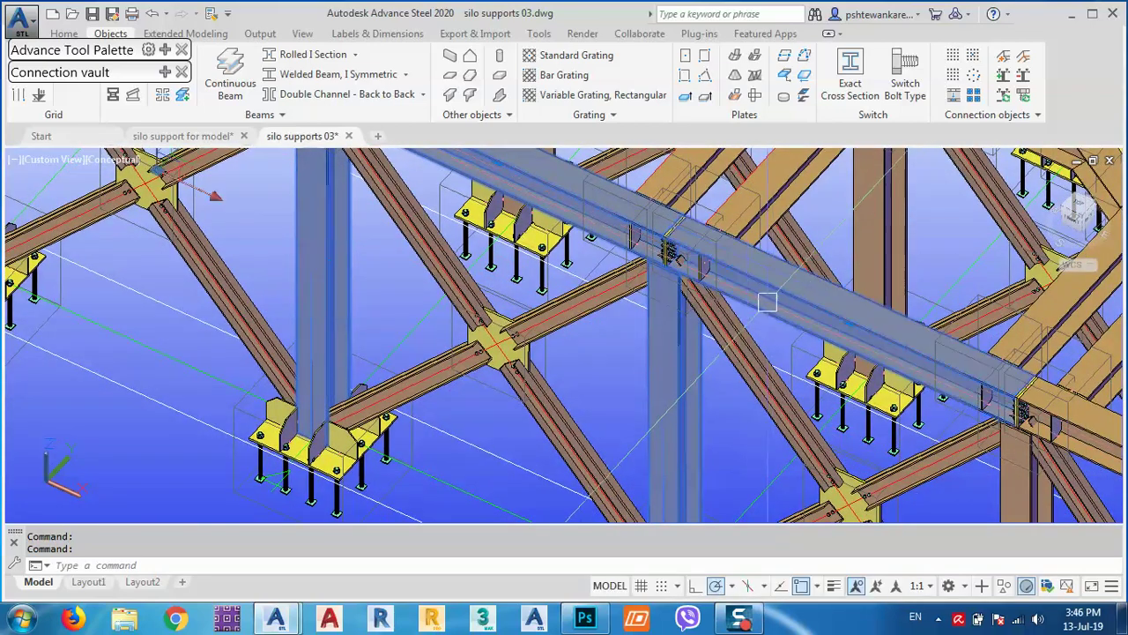
# Add the remaining intermediate columns, the far end column and the top beams along the front outer row to the selection
pyautogui.scroll(-3, 844, 442)
pyautogui.scroll(4, 818, 423)
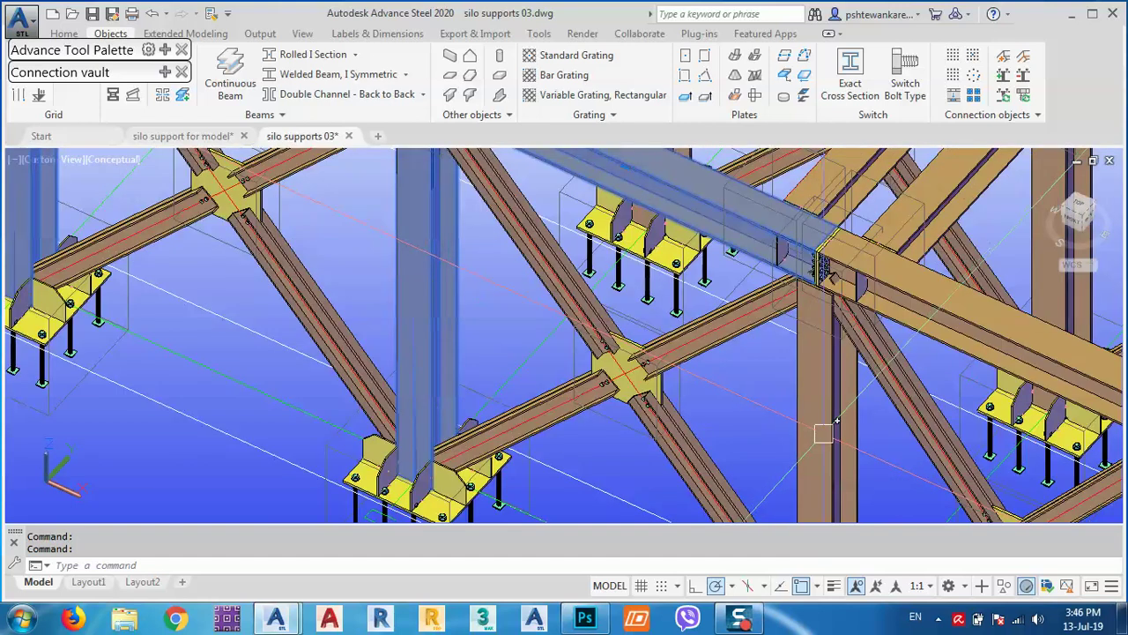
pyautogui.scroll(-3, 835, 421)
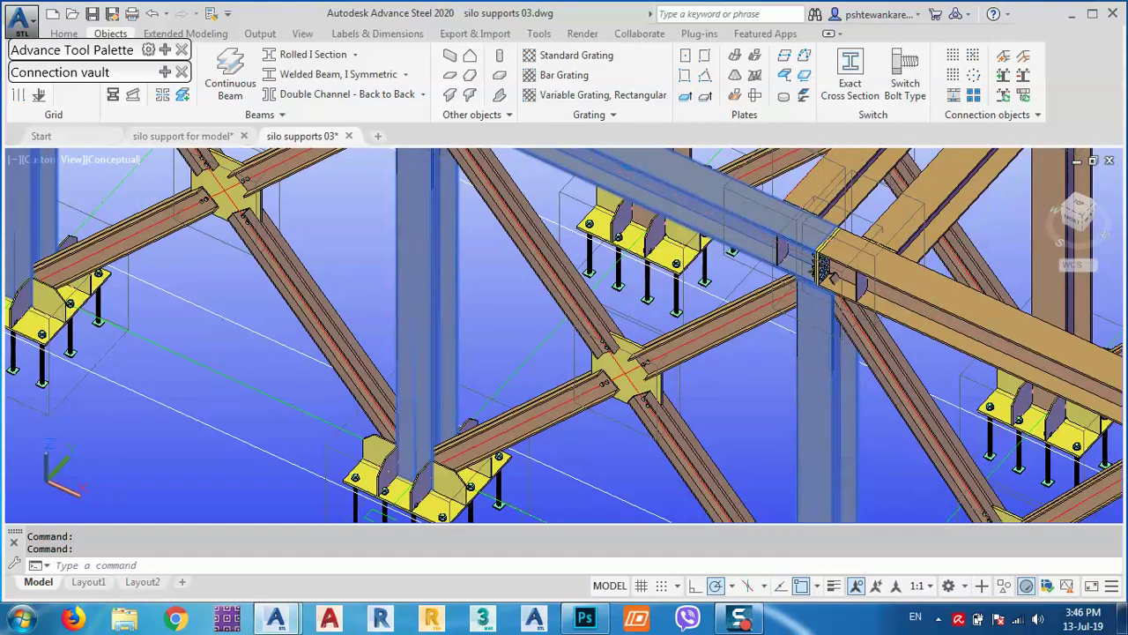
pyautogui.scroll(-2, 820, 357)
pyautogui.scroll(3, 815, 364)
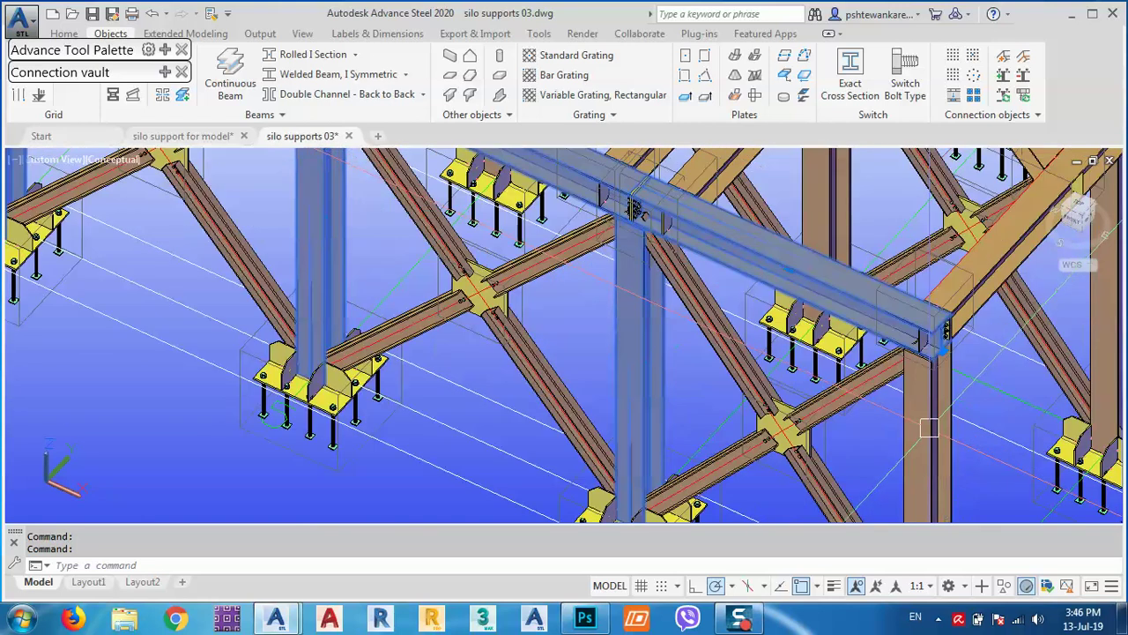
pyautogui.scroll(-4, 815, 364)
pyautogui.scroll(-2, 930, 414)
pyautogui.scroll(5, 506, 194)
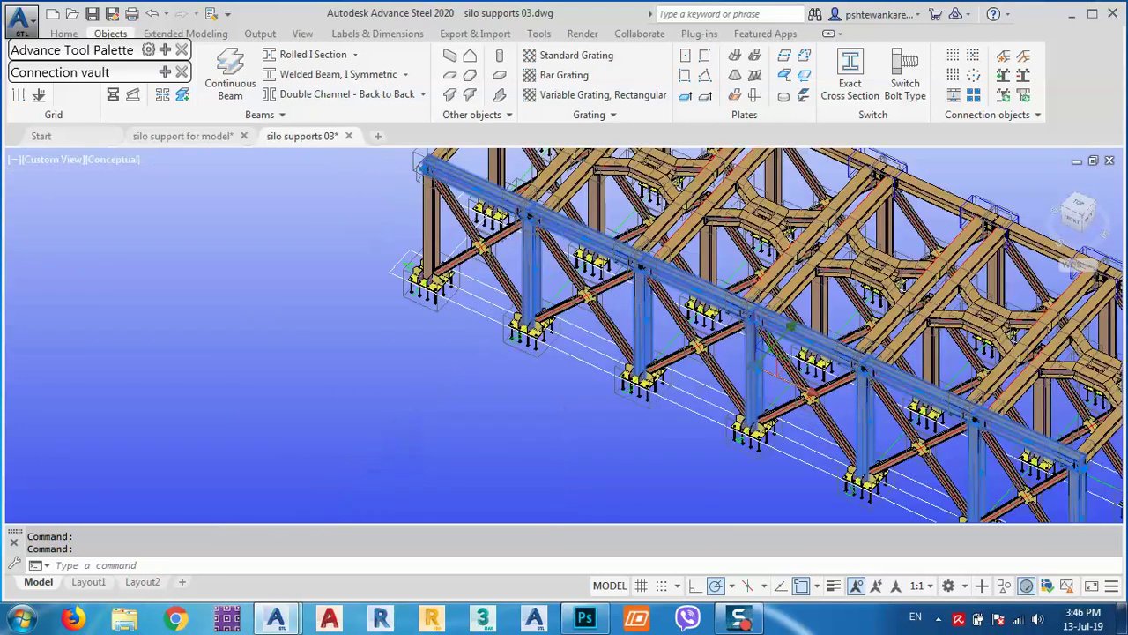
pyautogui.moveTo(506, 194); pyautogui.dragTo(605, 342, button='middle')
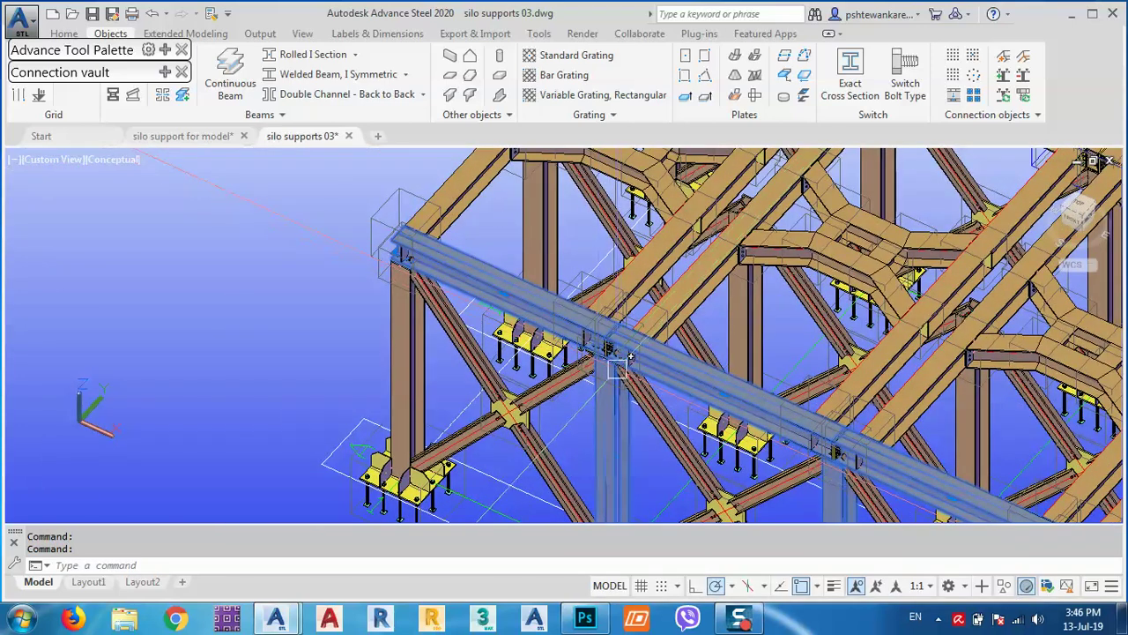
pyautogui.moveTo(714, 431); pyautogui.dragTo(423, 324, button='middle')
pyautogui.scroll(-2, 416, 325)
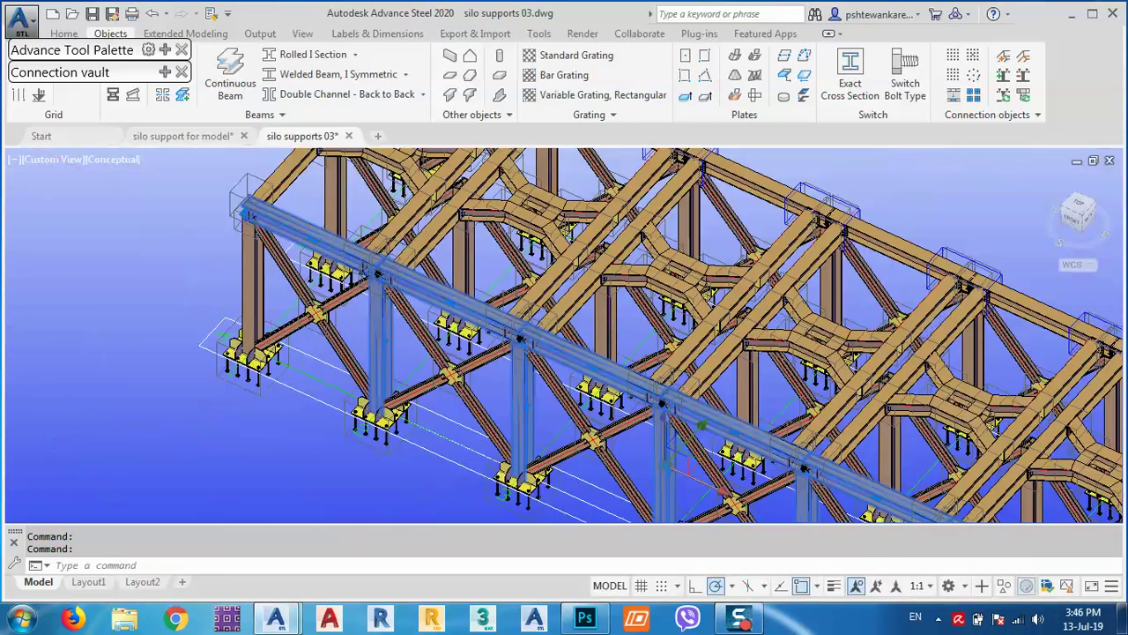
# Add the columns and top beams of the rear outer row, from one corner to the other, to the selection
pyautogui.scroll(3, 721, 220)
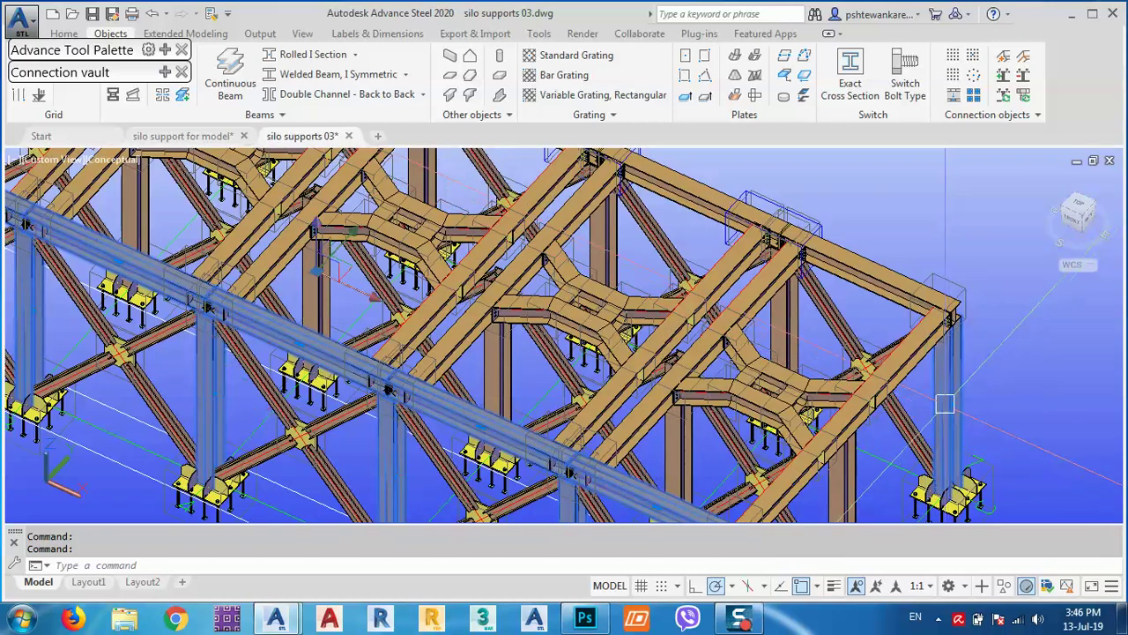
pyautogui.click(722, 220)
pyautogui.click(796, 338)
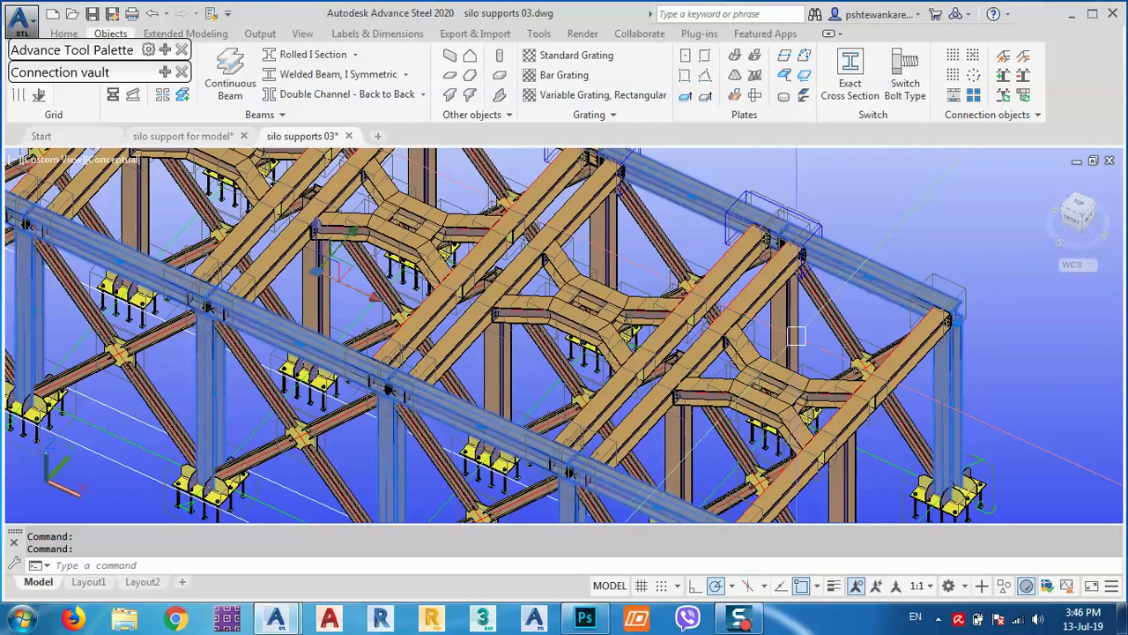
pyautogui.moveTo(635, 239); pyautogui.dragTo(785, 389, button='middle')
pyautogui.scroll(3, 789, 379)
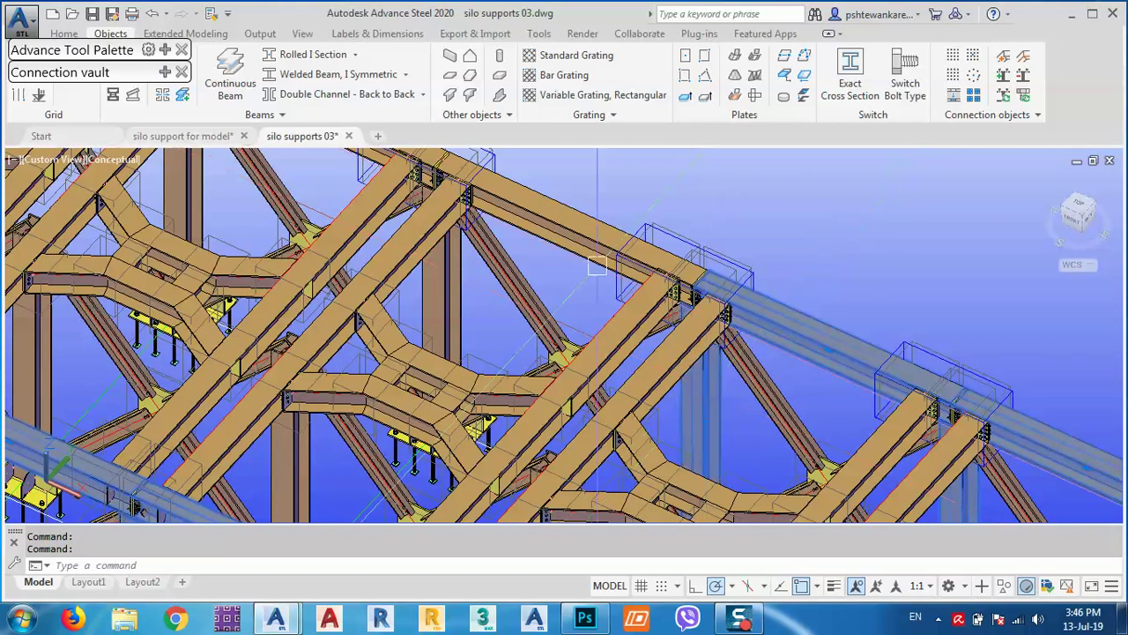
pyautogui.moveTo(734, 375); pyautogui.dragTo(713, 402, button='middle')
pyautogui.click(677, 400)
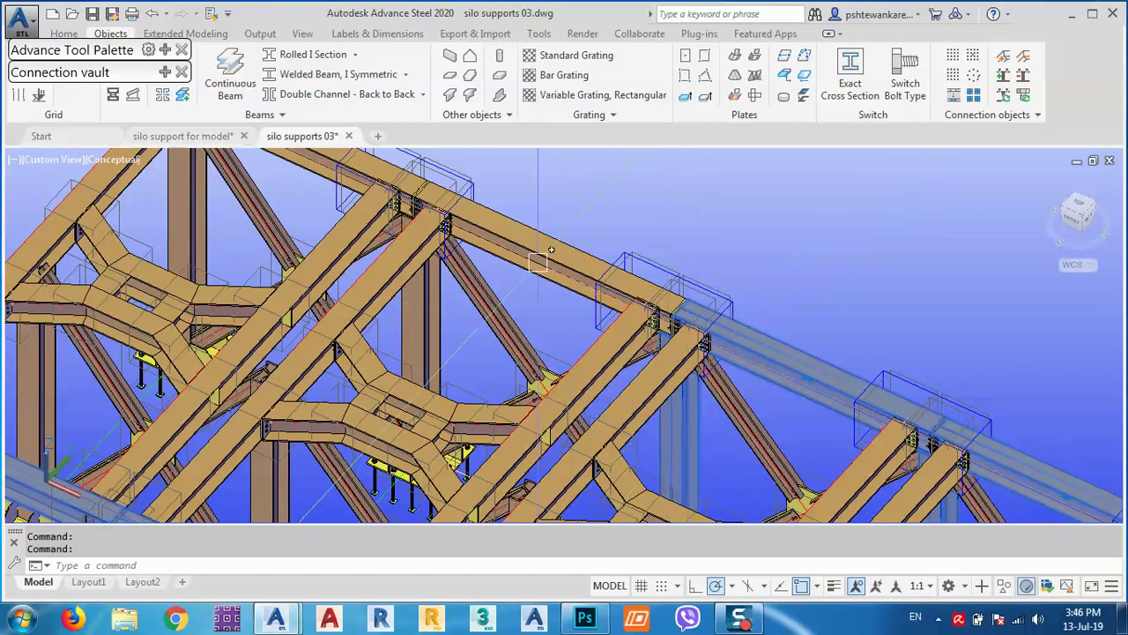
pyautogui.click(508, 247)
pyautogui.moveTo(454, 266); pyautogui.dragTo(670, 375, button='middle')
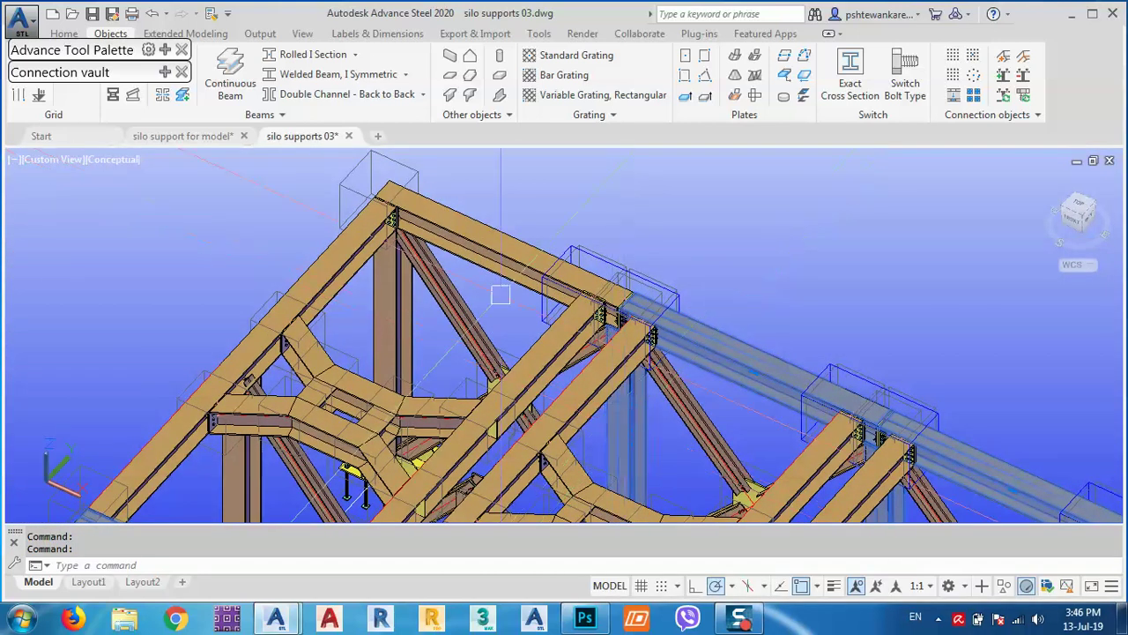
pyautogui.click(399, 287)
pyautogui.scroll(-3, 402, 209)
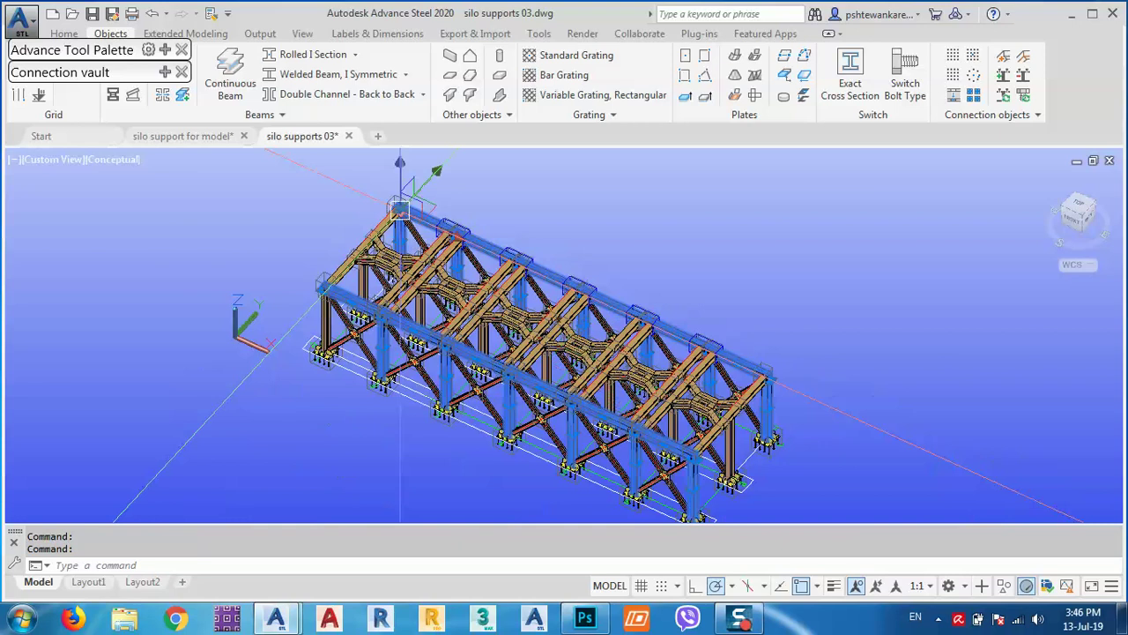
# Isolate the selected columns and top beams of both outer rows
pyautogui.moveTo(167, 55)
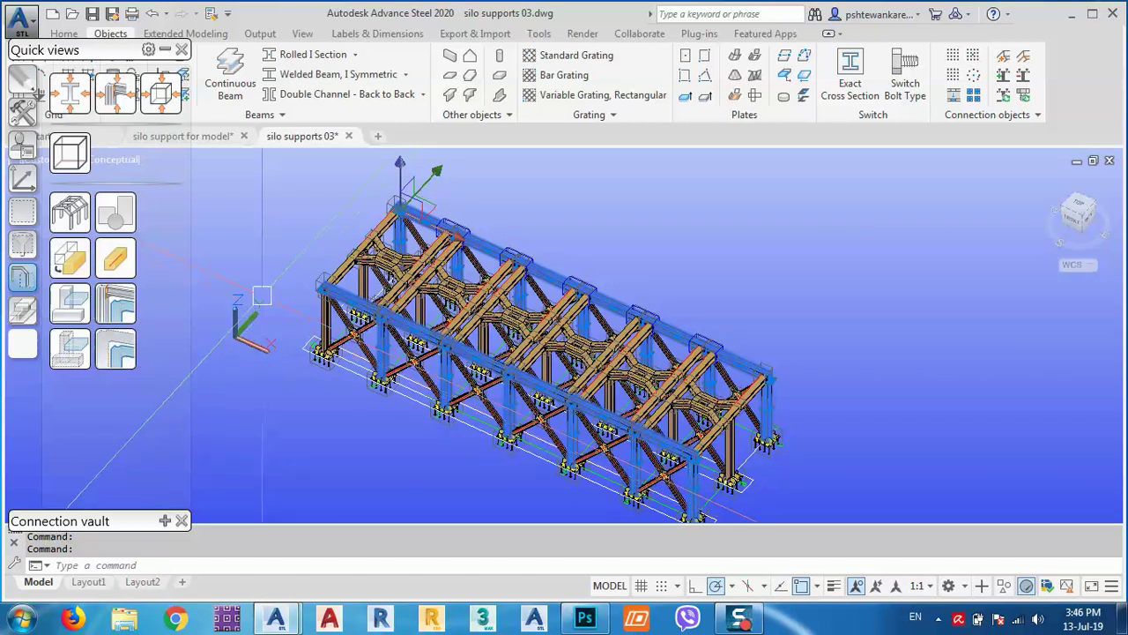
pyautogui.scroll(3, 260, 278)
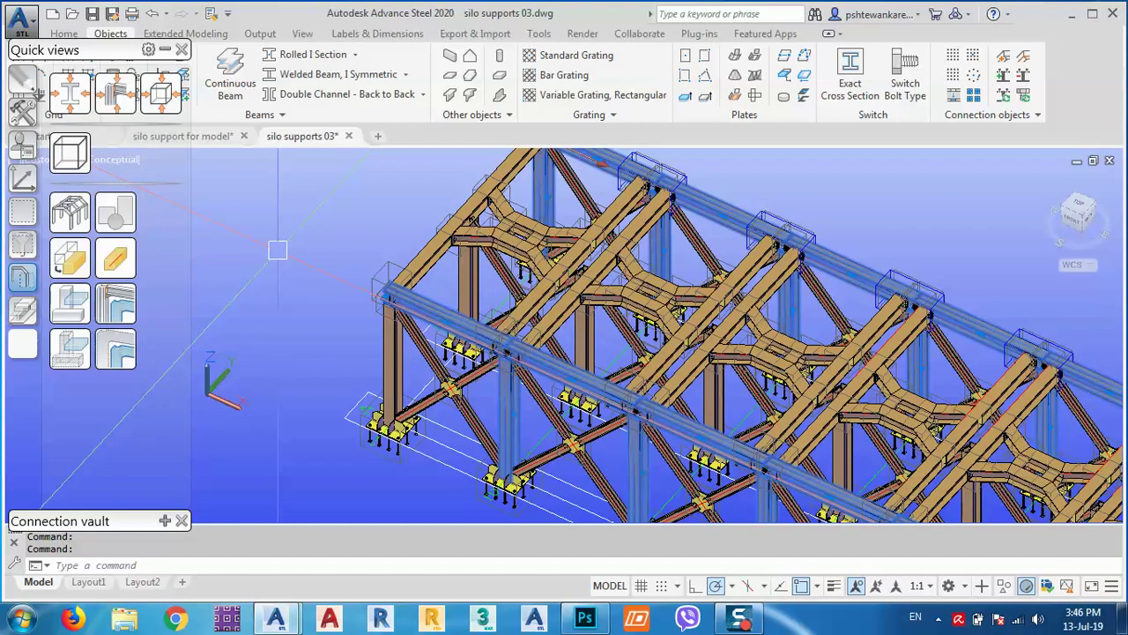
pyautogui.rightClick(277, 250)
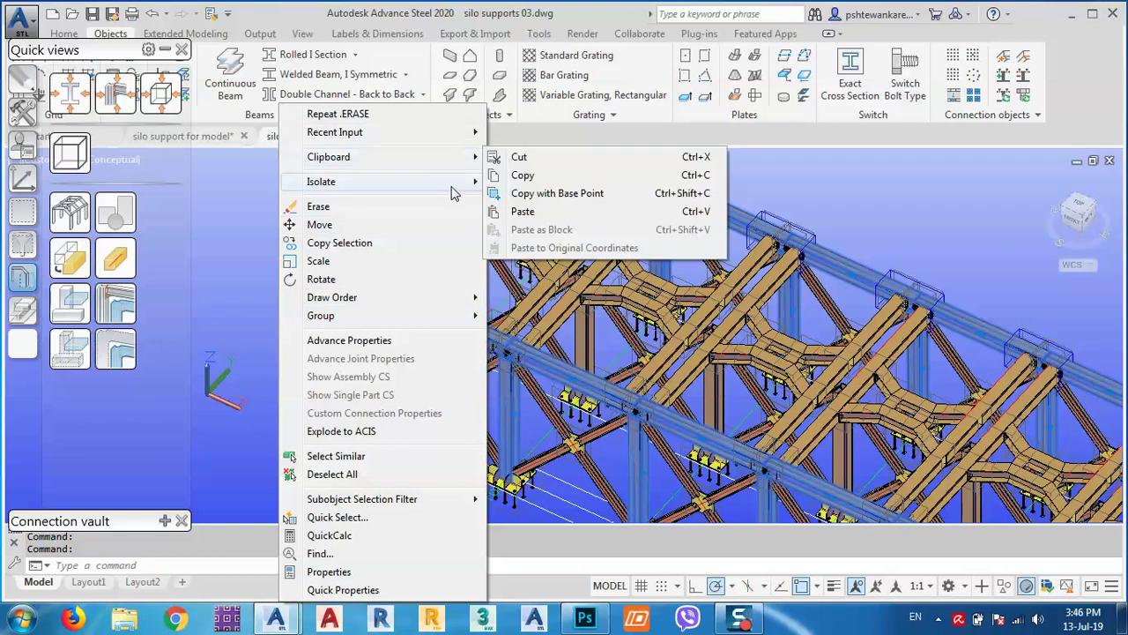
pyautogui.moveTo(452, 189)
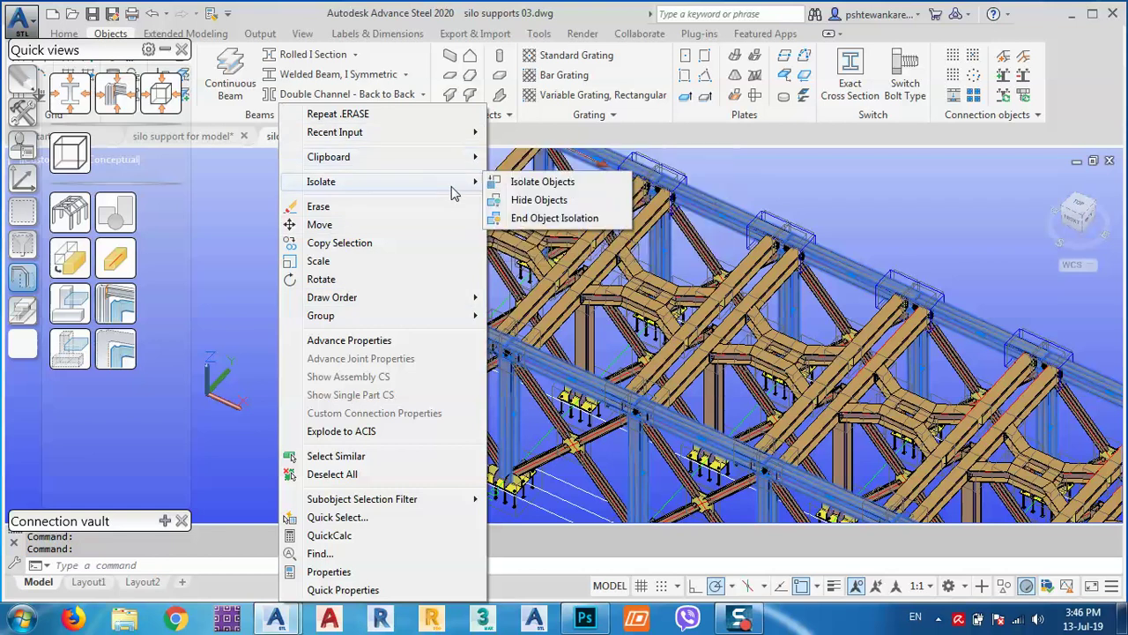
pyautogui.click(532, 187)
pyautogui.scroll(3, 499, 405)
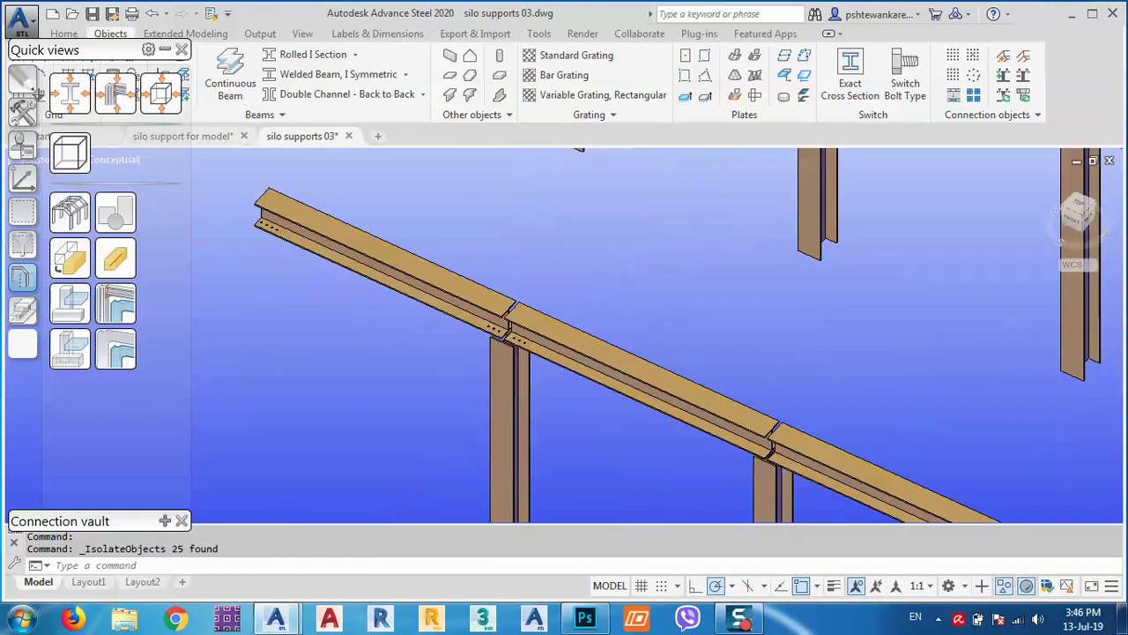
pyautogui.scroll(5, 498, 328)
pyautogui.scroll(-5, 497, 326)
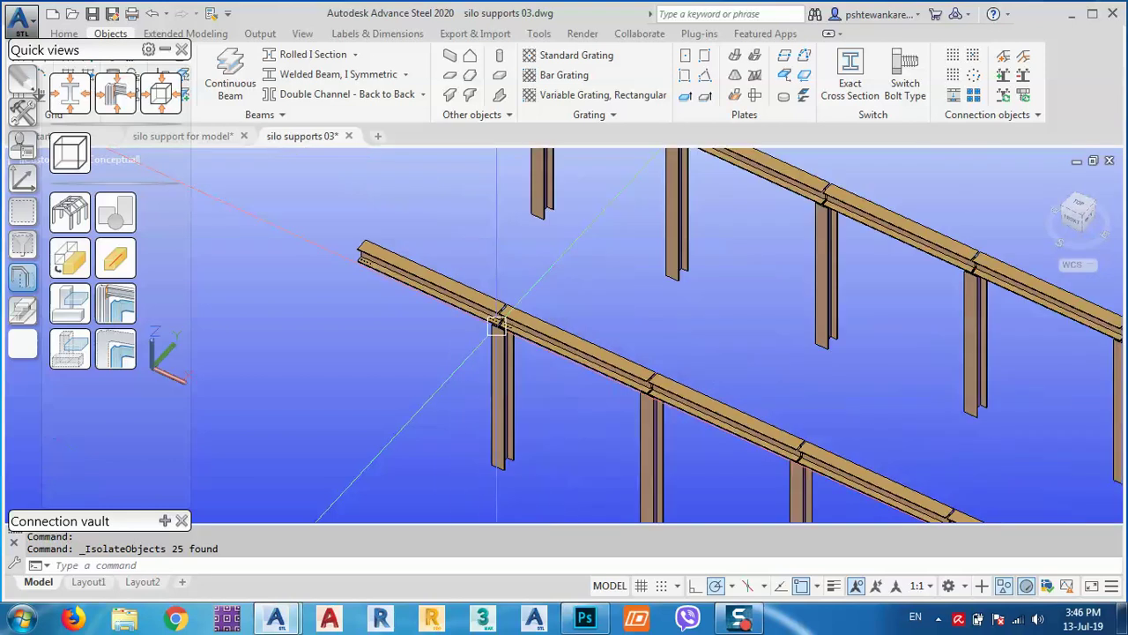
# End the object isolation to bring back the full frame
pyautogui.rightClick(355, 353)
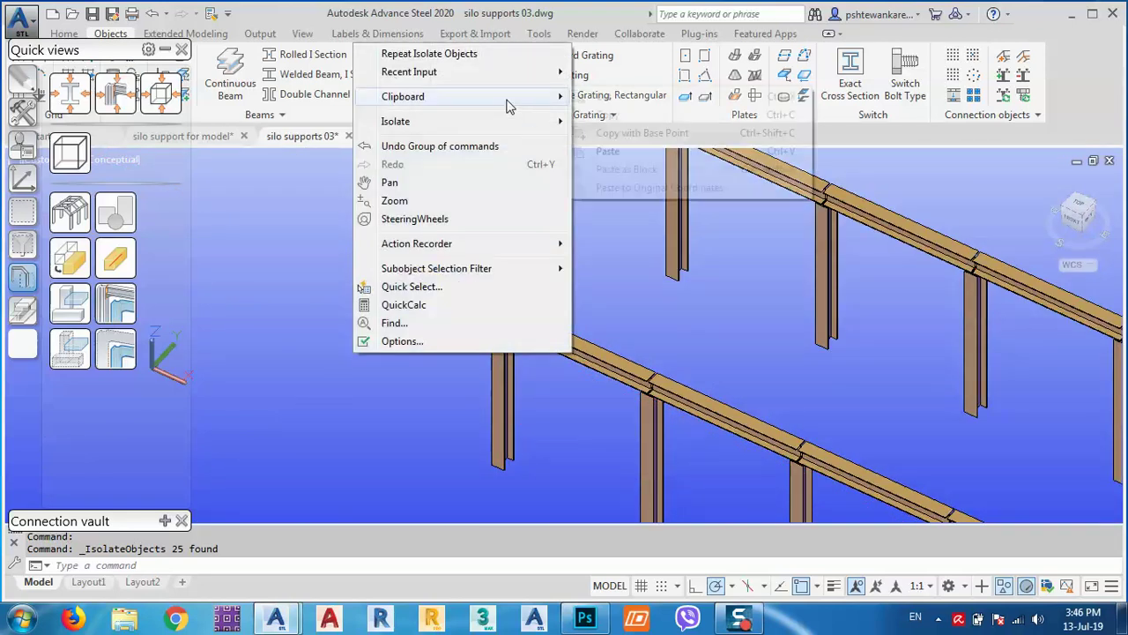
pyautogui.moveTo(523, 120)
pyautogui.click(635, 158)
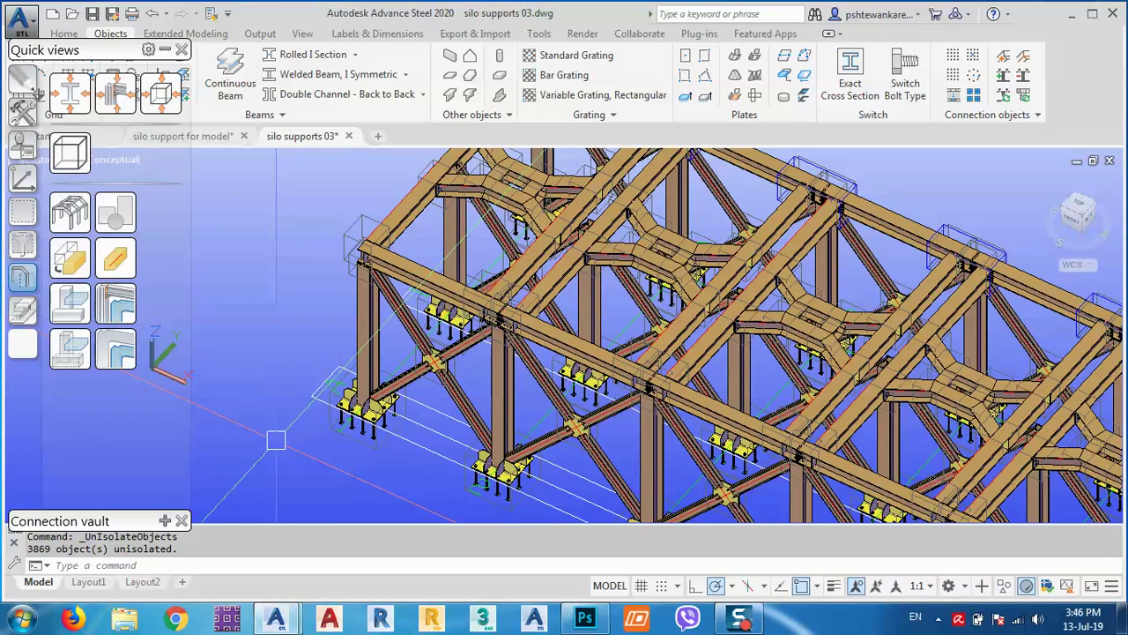
# Reselect the previous set of outer row columns and beams with SELECT and show only their assemblies
pyautogui.write('le')
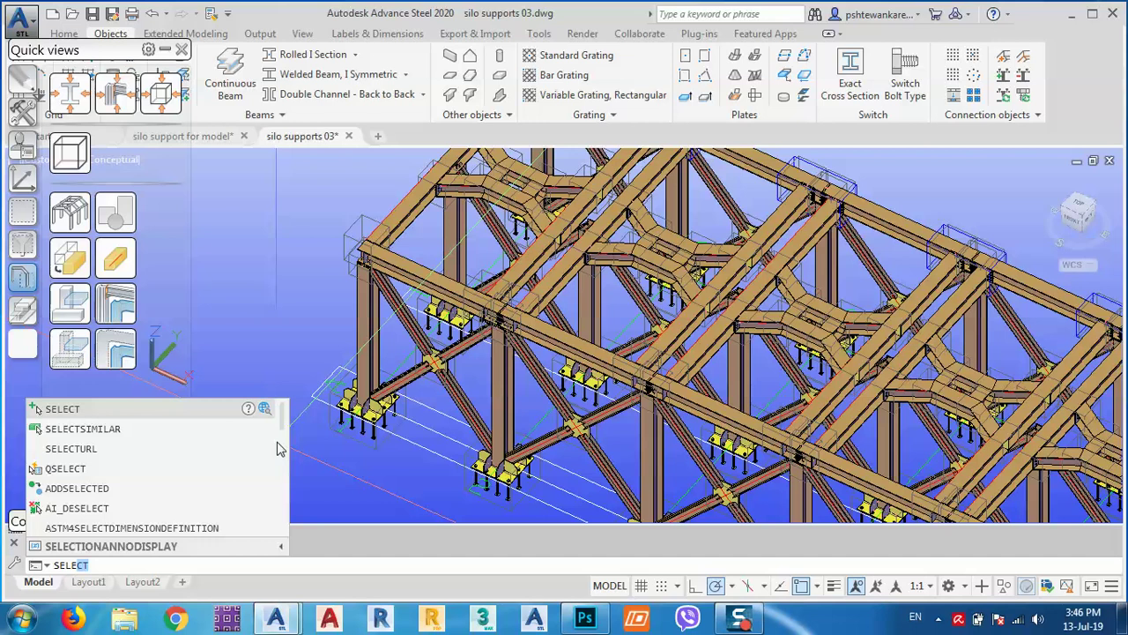
pyautogui.press('Return')
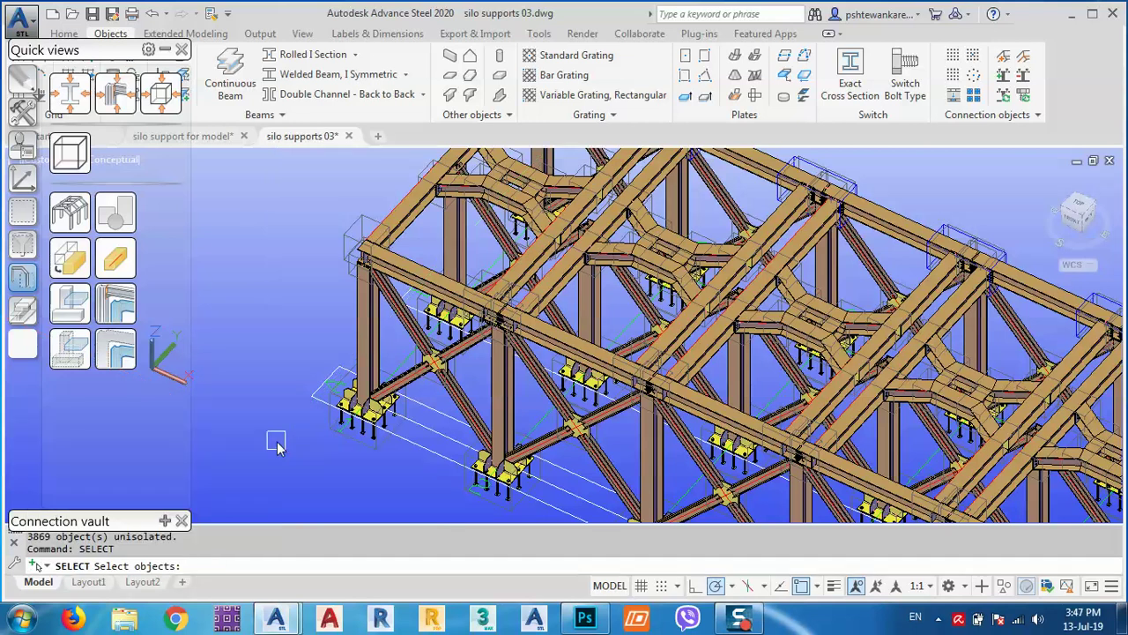
pyautogui.press('Return')
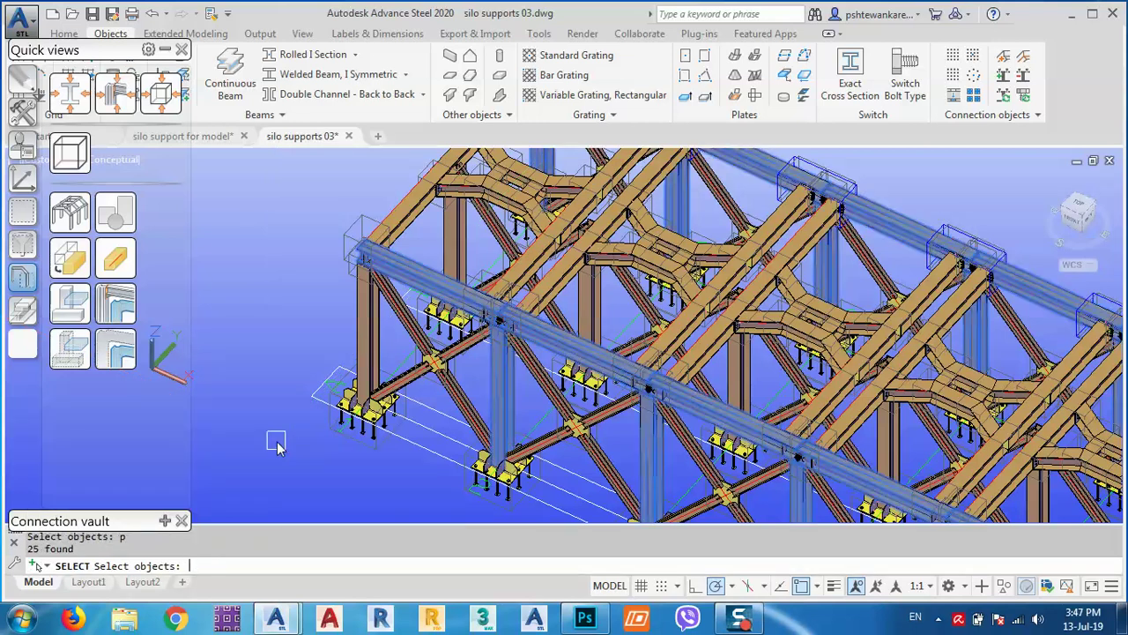
pyautogui.click(117, 350)
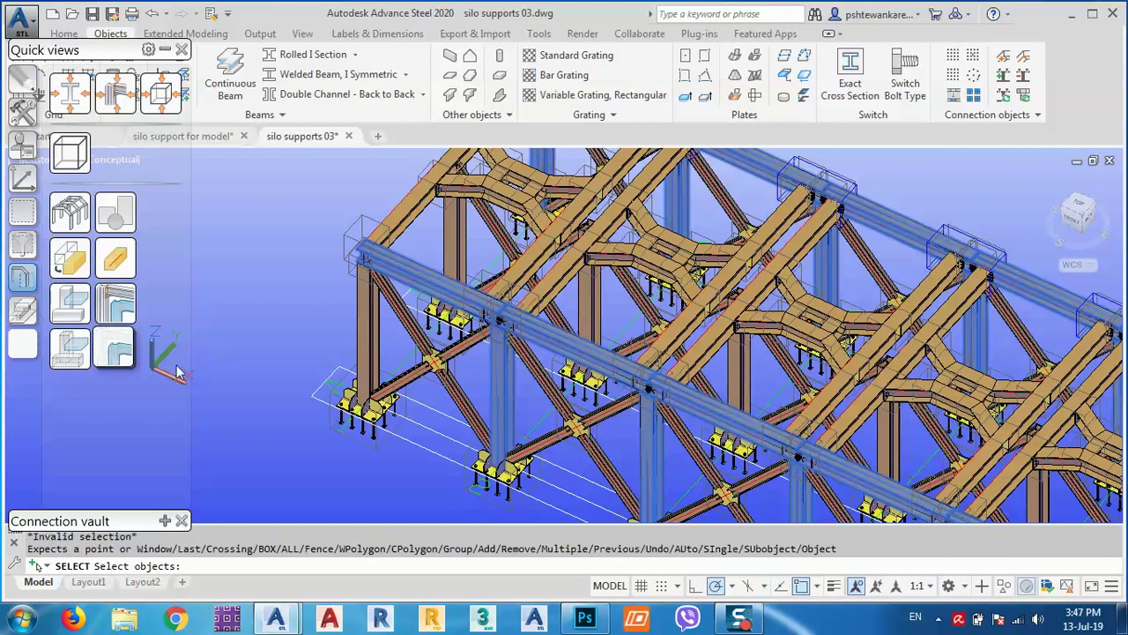
pyautogui.press('Return')
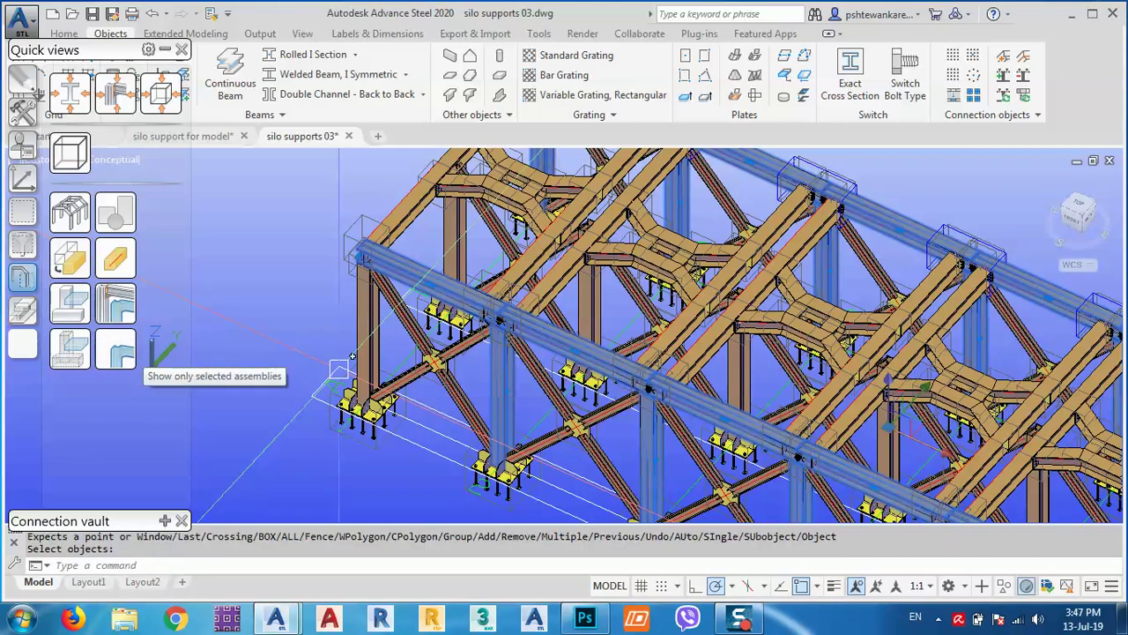
pyautogui.press('Return')
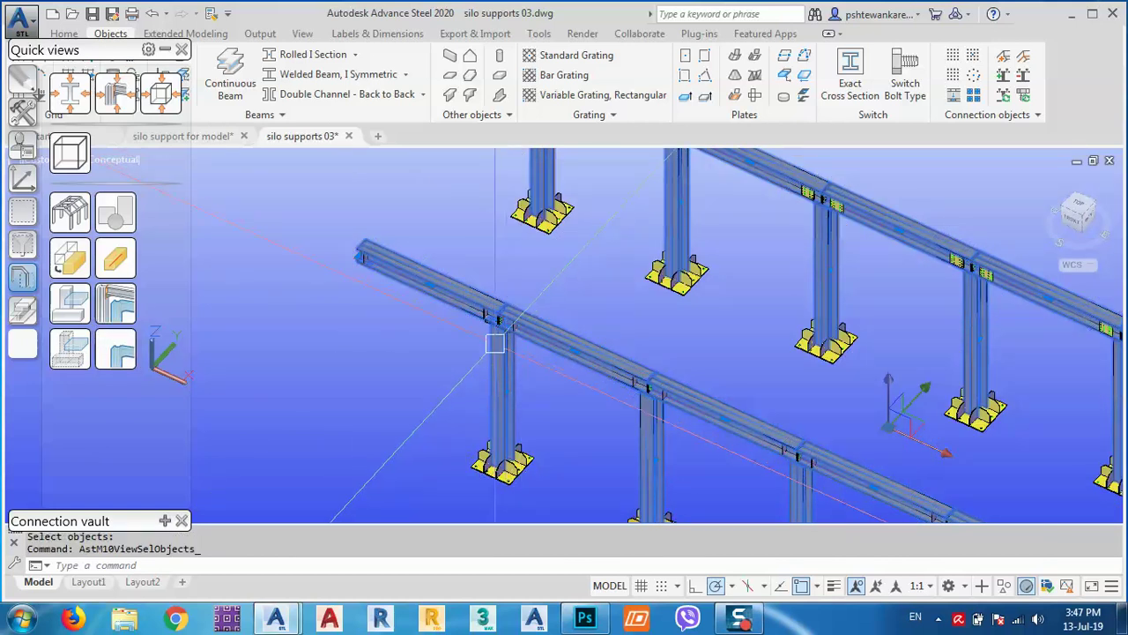
pyautogui.press('Escape')
# Examine the end plates, cap plates and stiffeners where the top beams meet the columns in both outer rows
pyautogui.scroll(5, 495, 343)
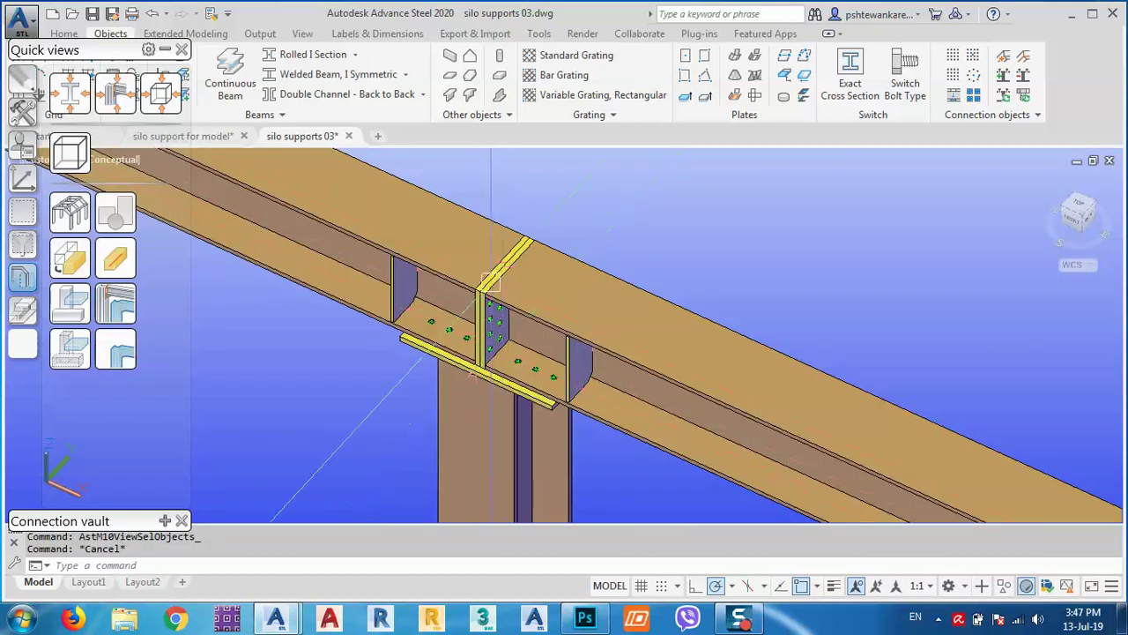
pyautogui.scroll(-5, 468, 353)
pyautogui.scroll(6, 638, 261)
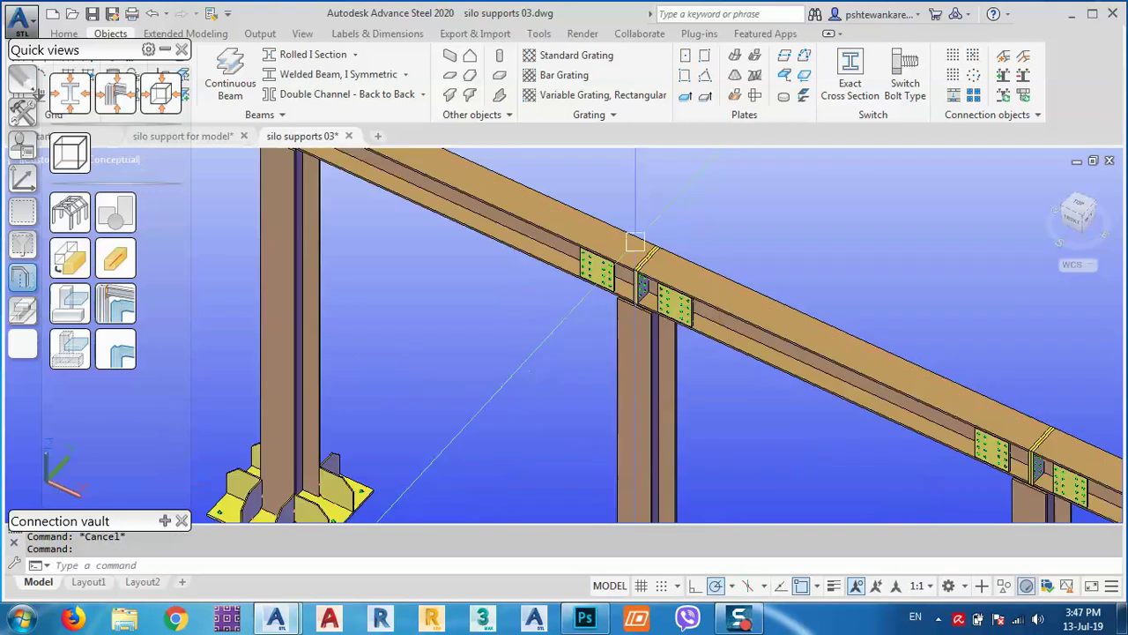
pyautogui.scroll(-1, 637, 261)
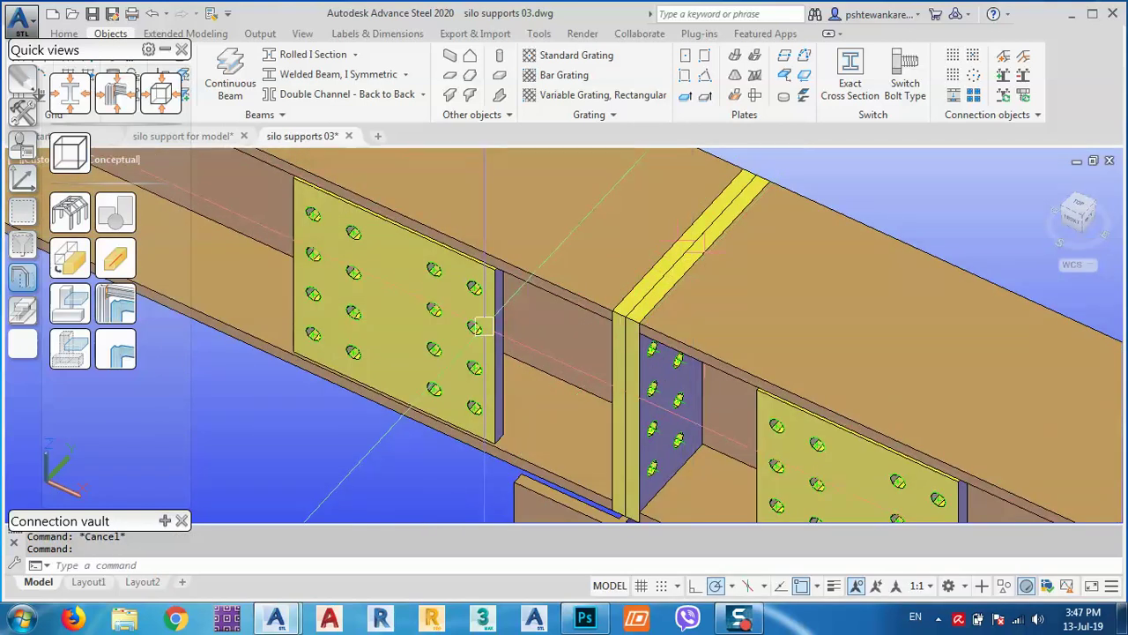
pyautogui.scroll(-3, 499, 314)
pyautogui.scroll(-6, 498, 314)
pyautogui.moveTo(579, 416); pyautogui.dragTo(533, 239, button='middle')
pyautogui.scroll(8, 380, 333)
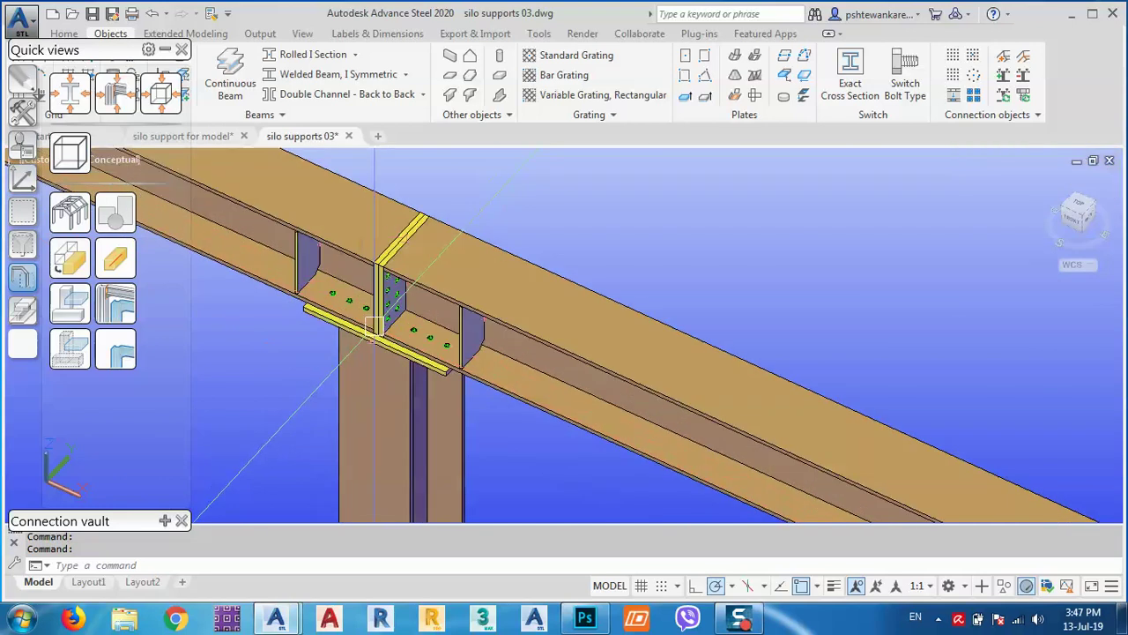
pyautogui.moveTo(340, 339); pyautogui.dragTo(390, 322, button='middle')
pyautogui.scroll(-5, 408, 318)
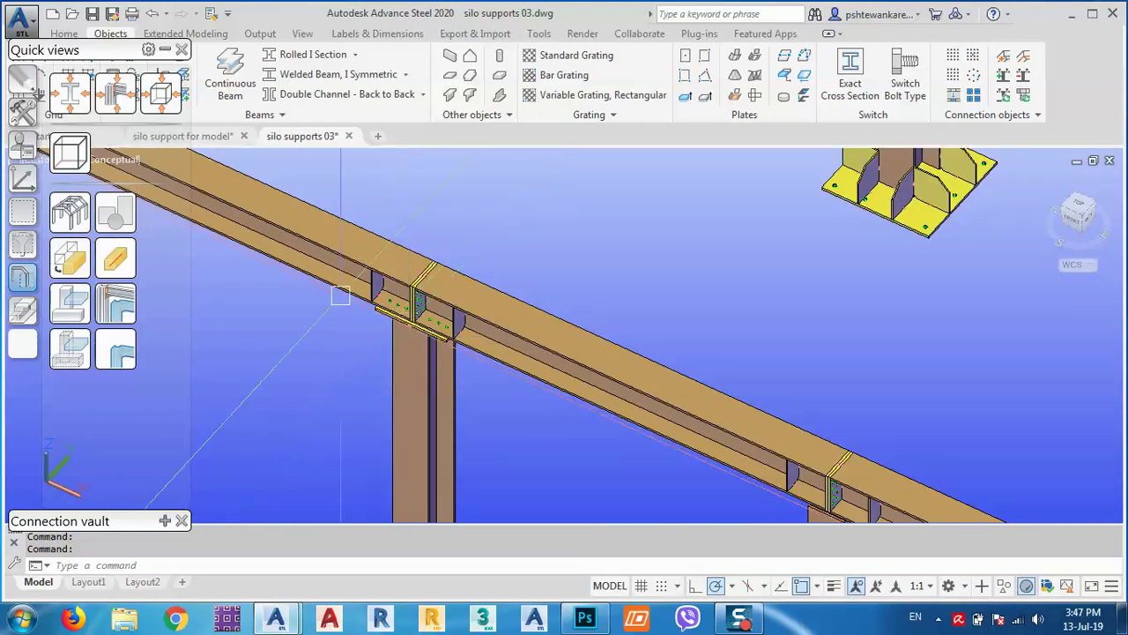
pyautogui.moveTo(301, 356); pyautogui.dragTo(327, 308, button='middle')
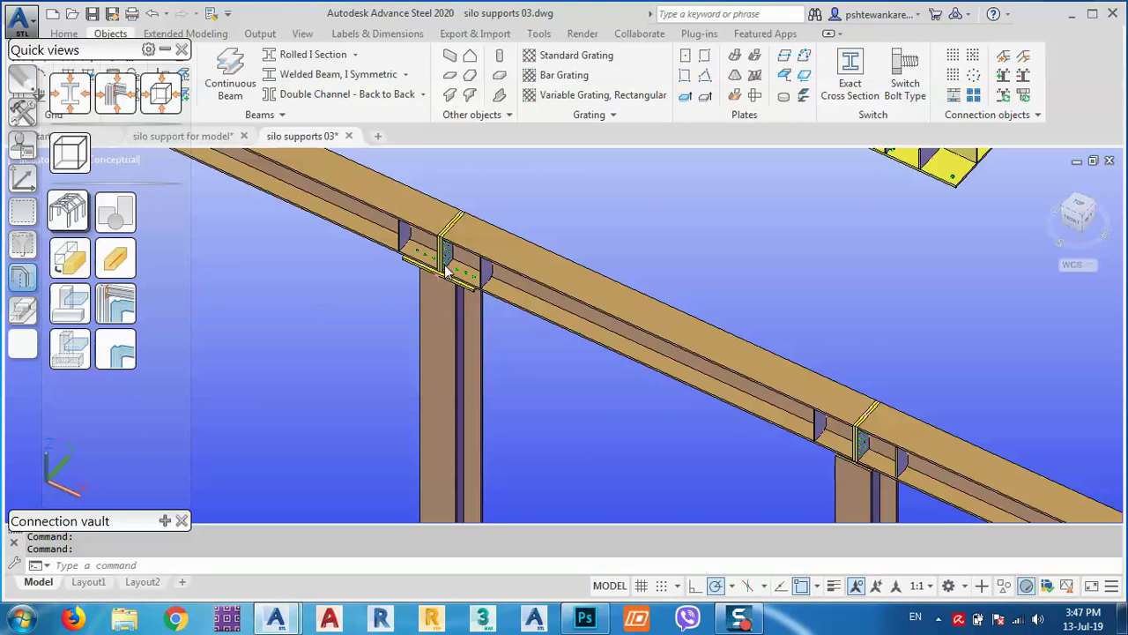
# Show all objects of the model again
pyautogui.click(69, 212)
pyautogui.moveTo(433, 347); pyautogui.dragTo(481, 381, button='middle')
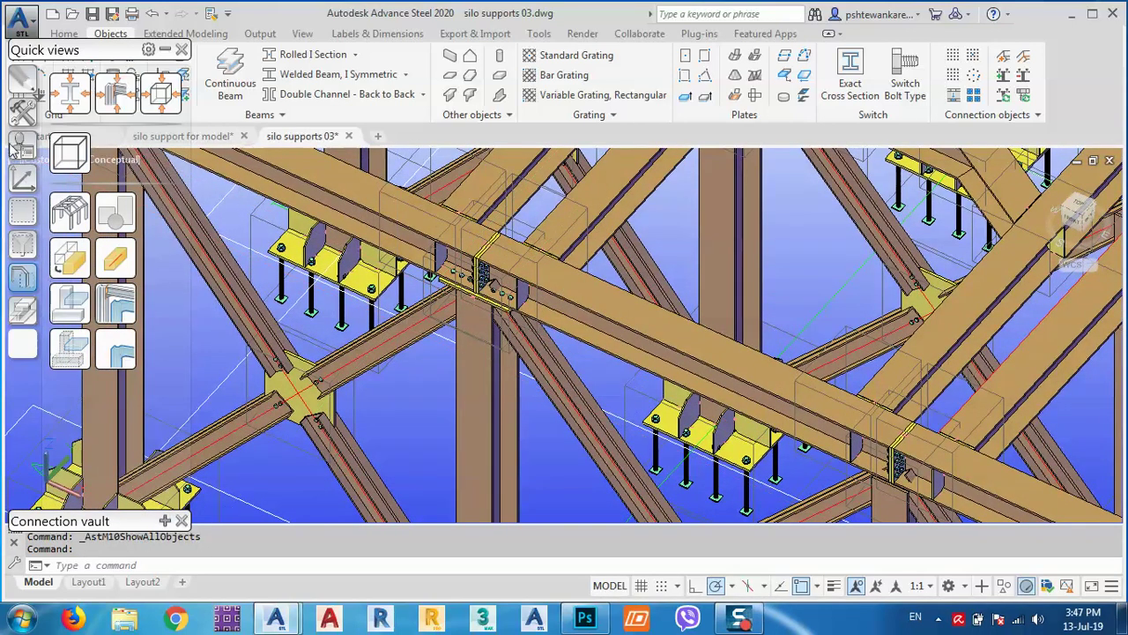
# Transfer the front row's second-column cap plate joint as a multi-input slave to the third column, its right top beam and left top beam
pyautogui.moveTo(21, 124)
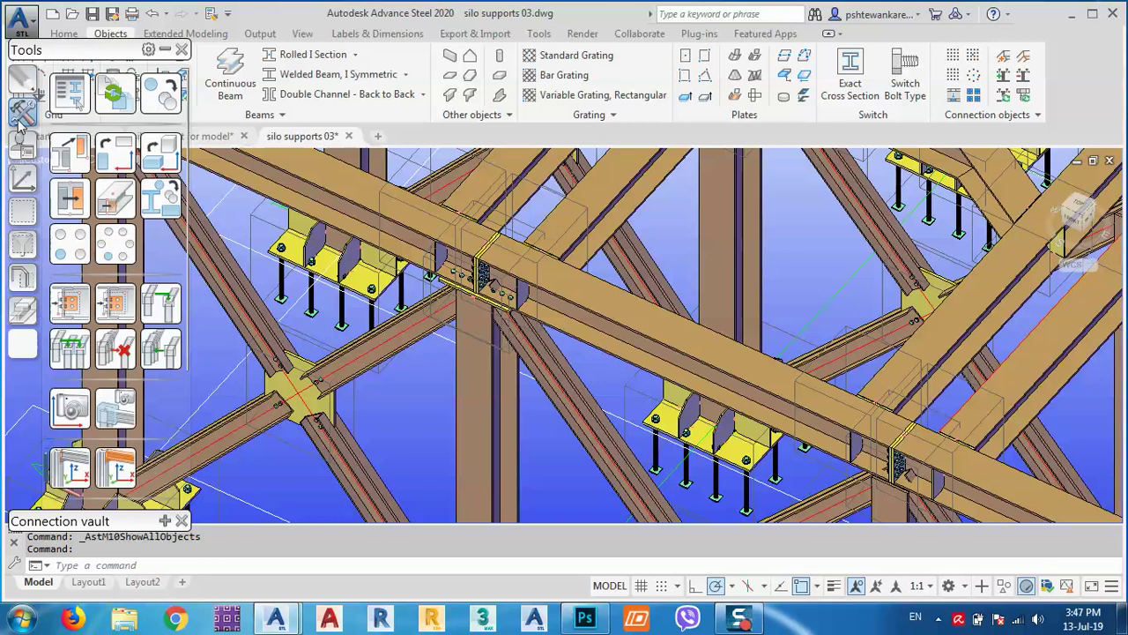
pyautogui.click(70, 348)
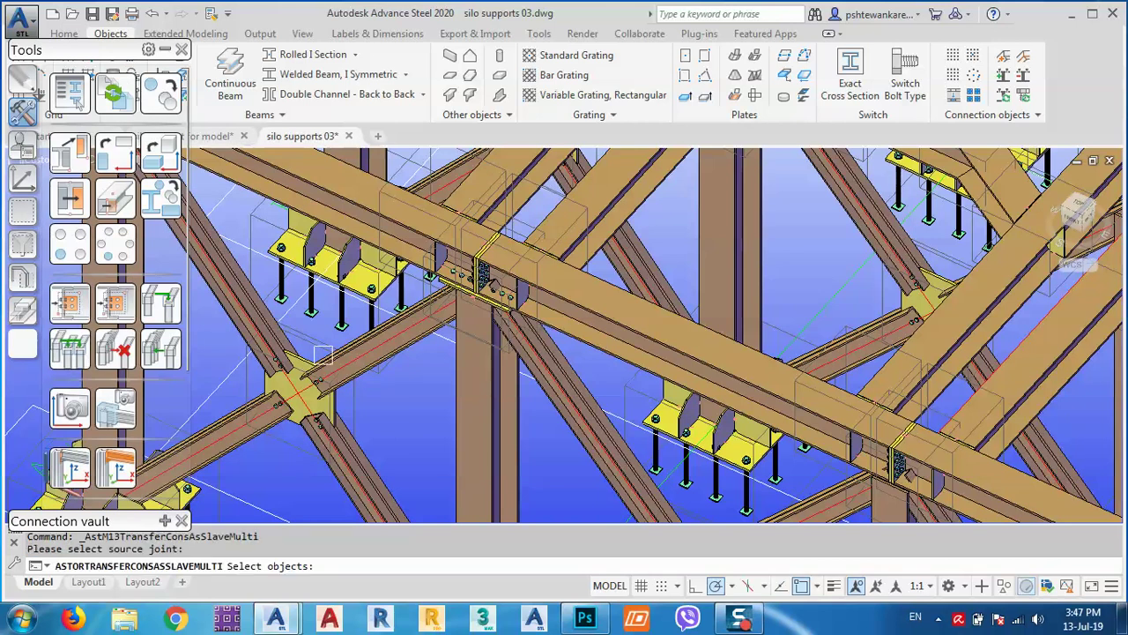
pyautogui.scroll(4, 471, 221)
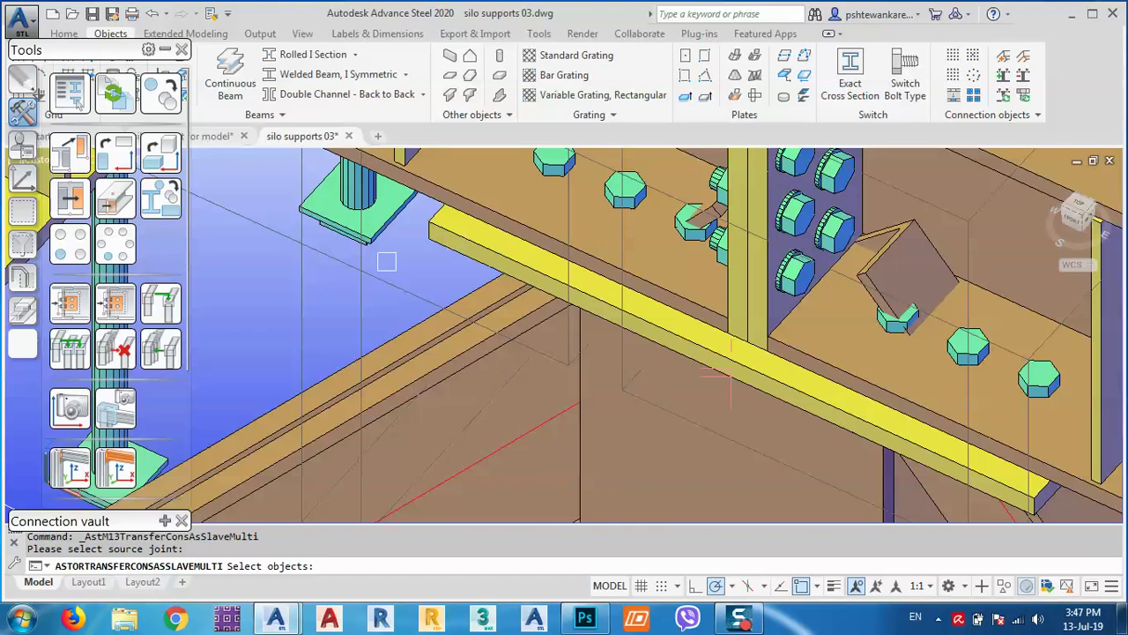
pyautogui.click(494, 244)
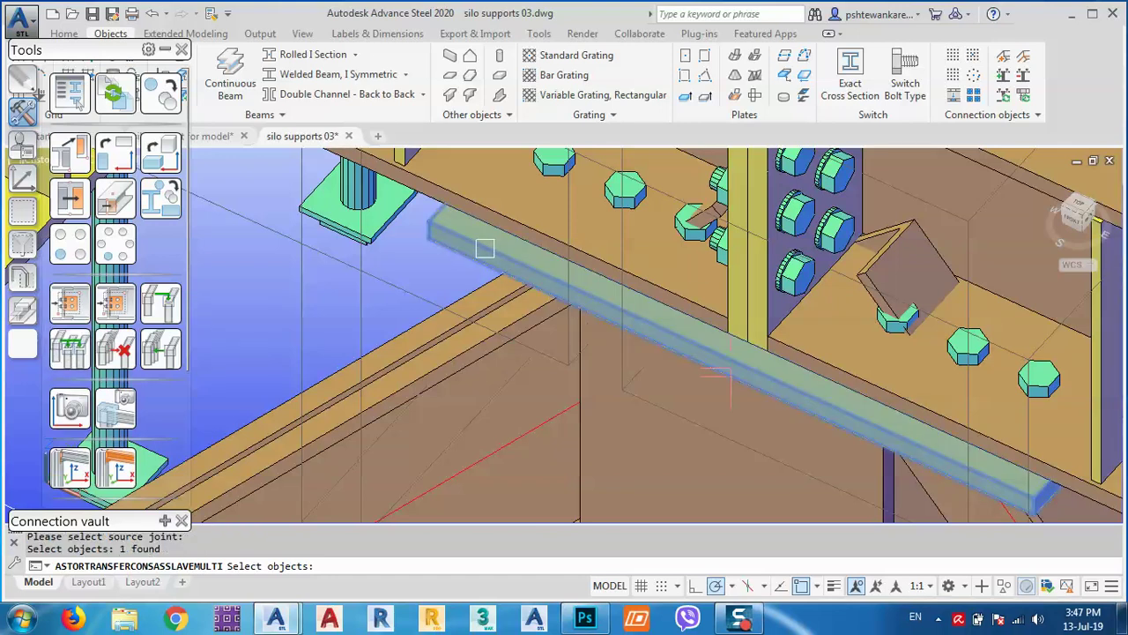
pyautogui.press('Return')
pyautogui.scroll(-6, 485, 248)
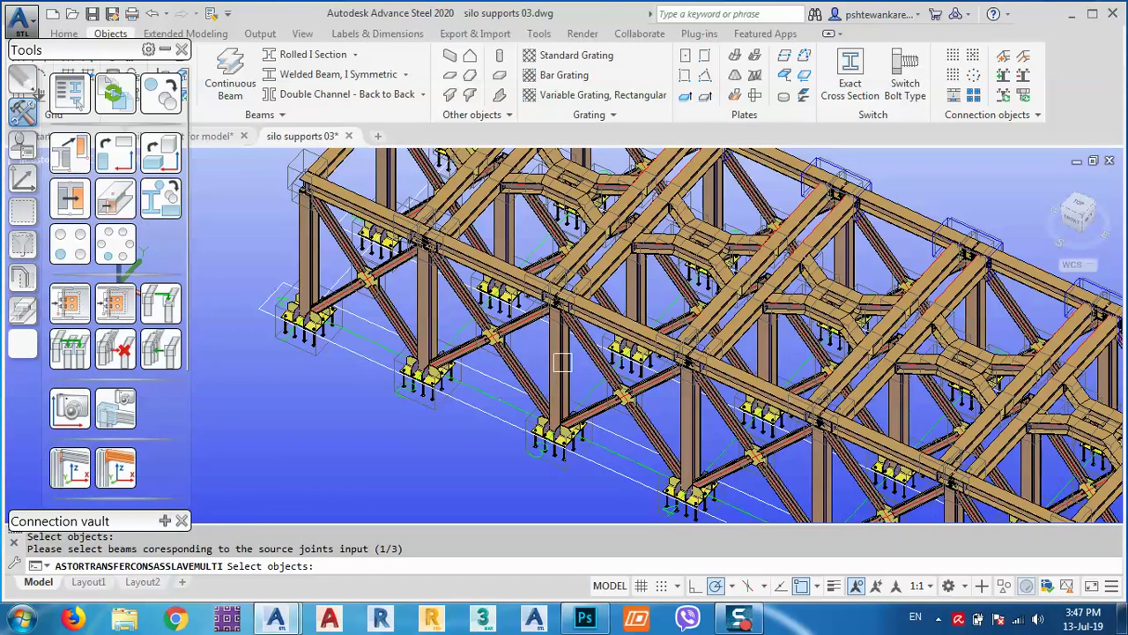
pyautogui.click(565, 363)
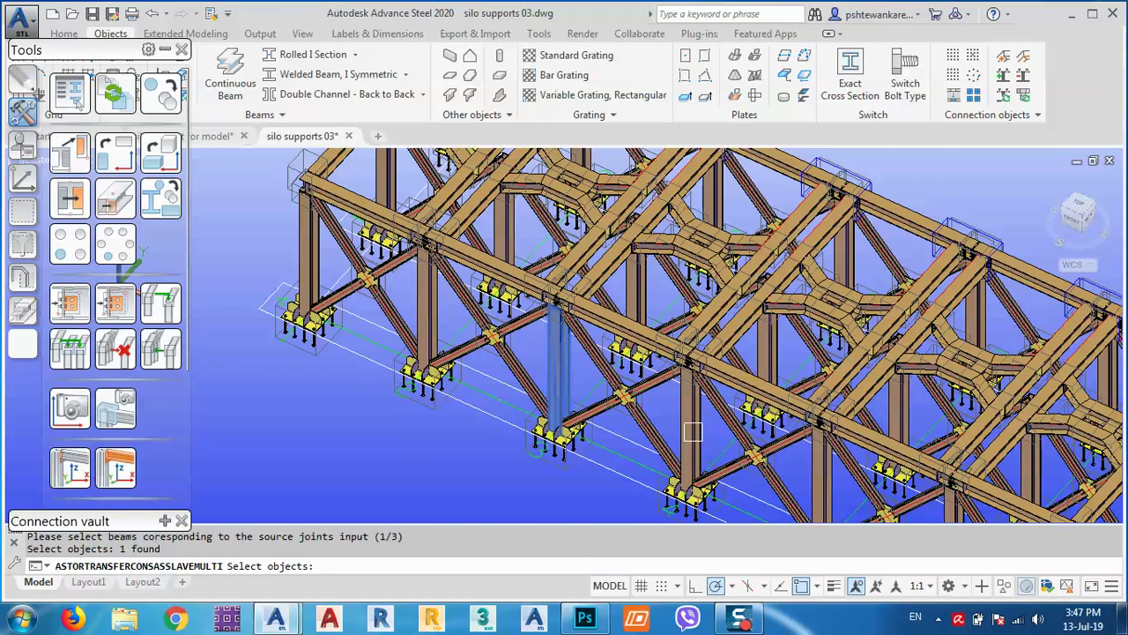
pyautogui.press('Return')
pyautogui.scroll(5, 571, 380)
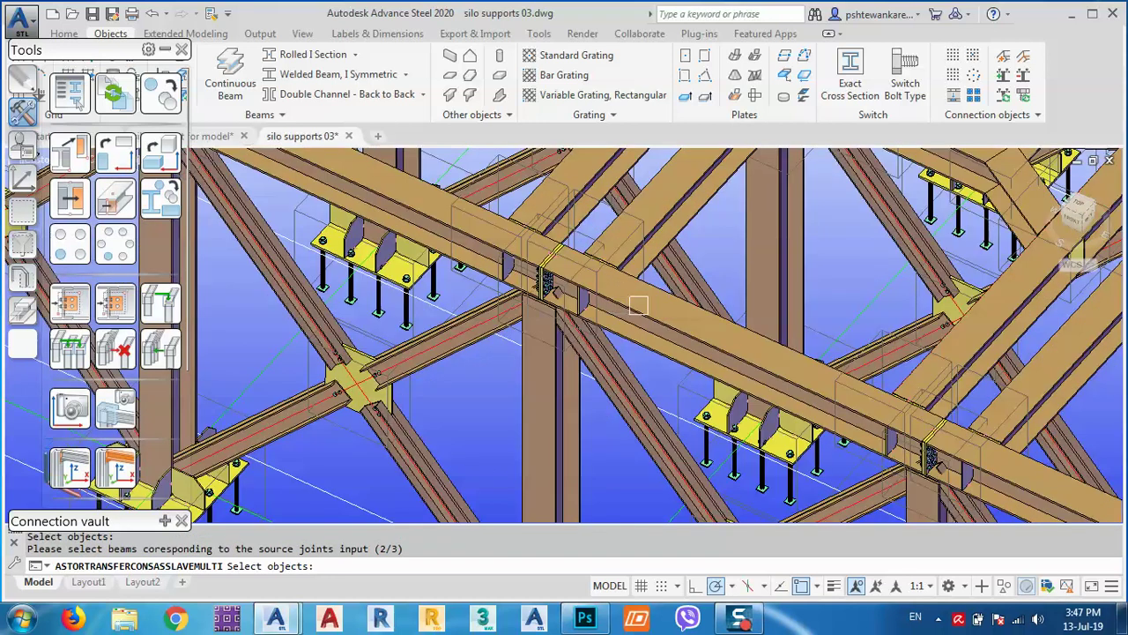
pyautogui.click(638, 305)
pyautogui.press('Return')
pyautogui.click(409, 204)
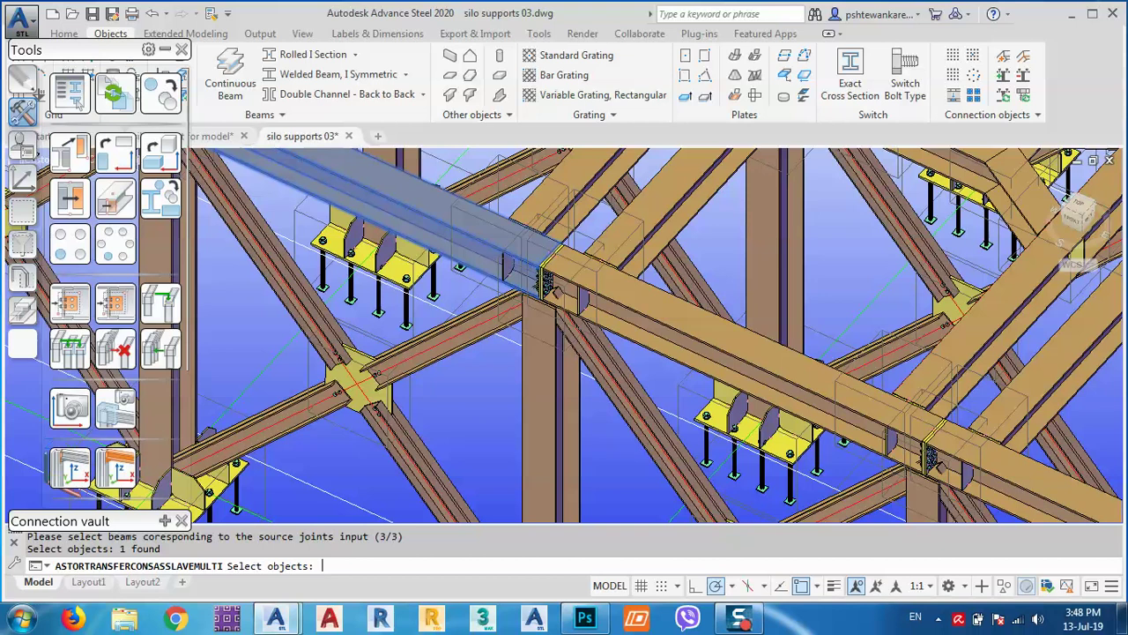
pyautogui.press('Return')
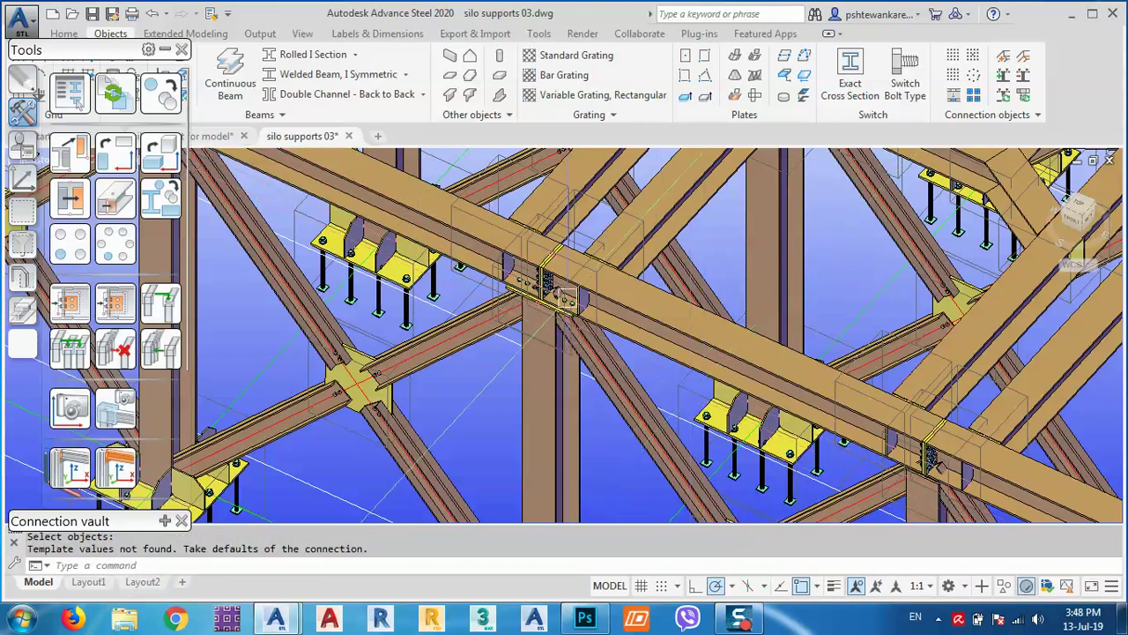
# Transfer the cap plate joint at the front row's third column as a slave to the fourth column, its right beam and left beam
pyautogui.scroll(3, 532, 304)
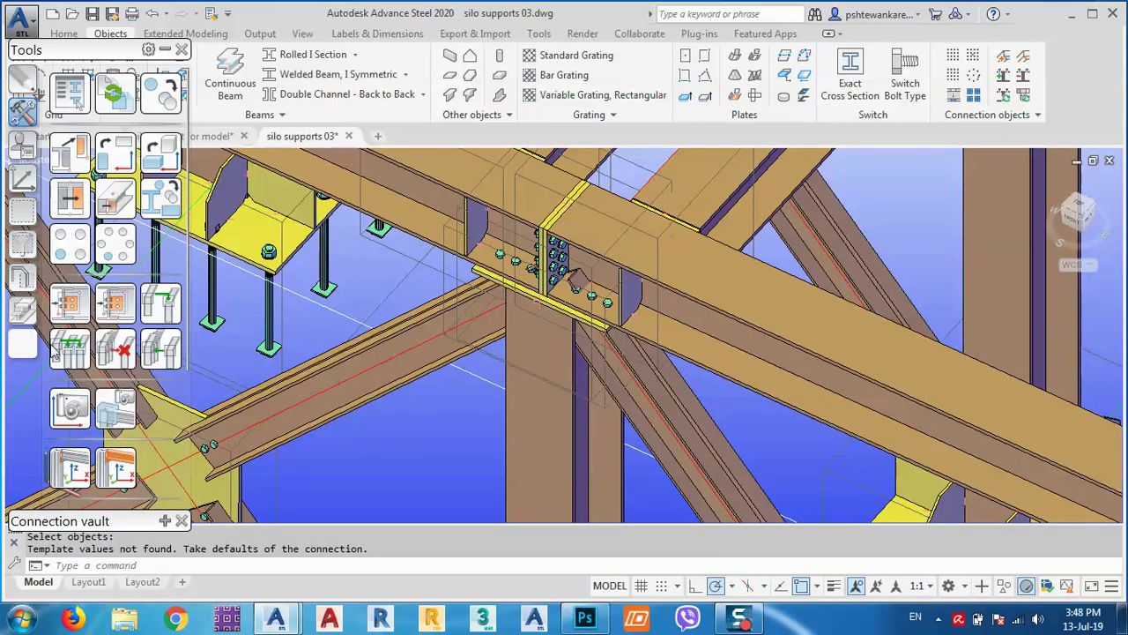
pyautogui.click(161, 349)
pyautogui.scroll(5, 541, 212)
pyautogui.click(542, 203)
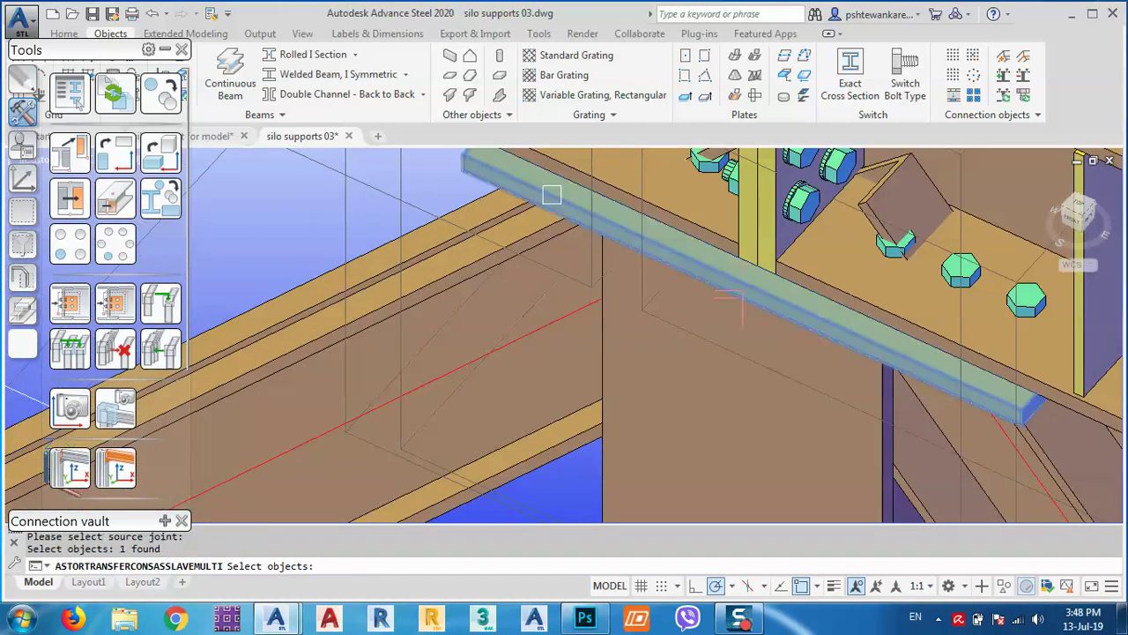
pyautogui.press('Return')
pyautogui.scroll(-8, 542, 202)
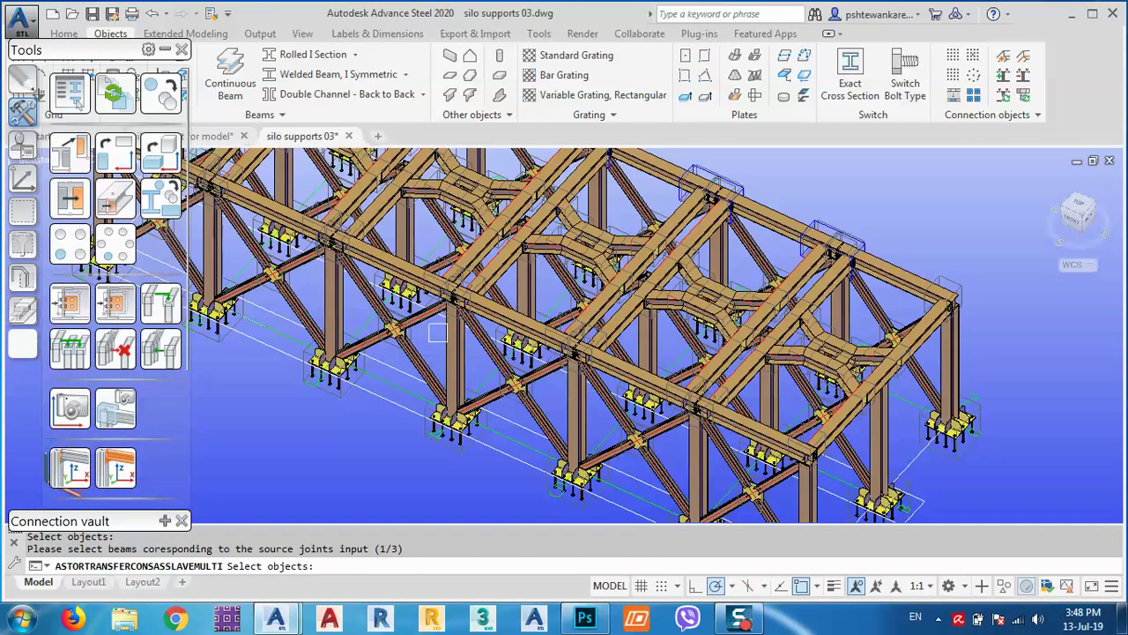
pyautogui.scroll(4, 458, 341)
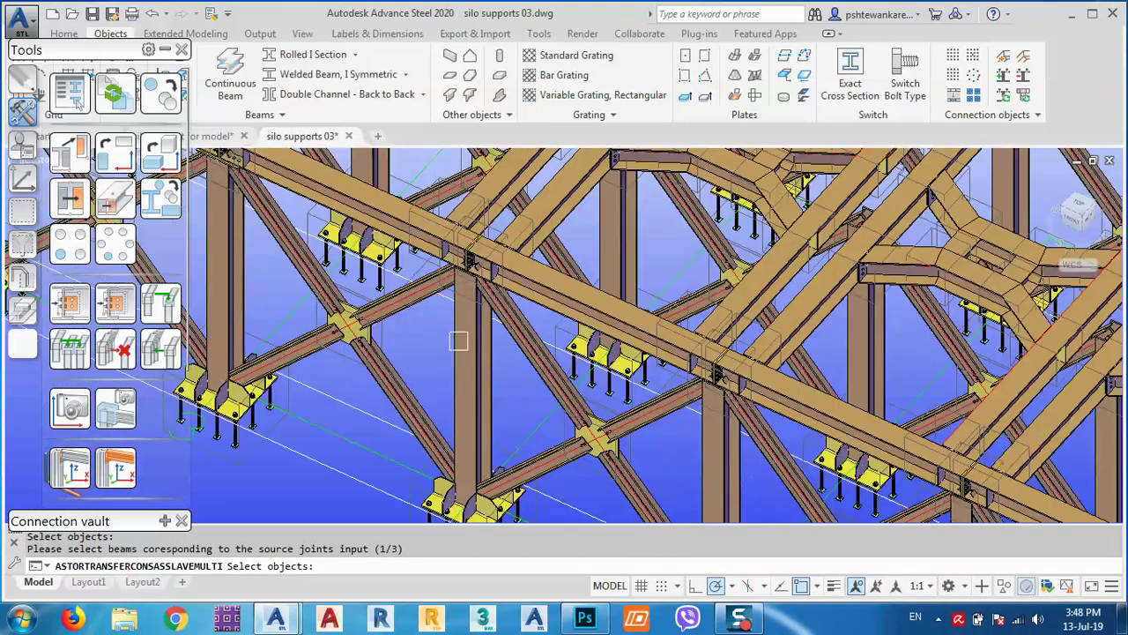
pyautogui.click(458, 341)
pyautogui.click(537, 295)
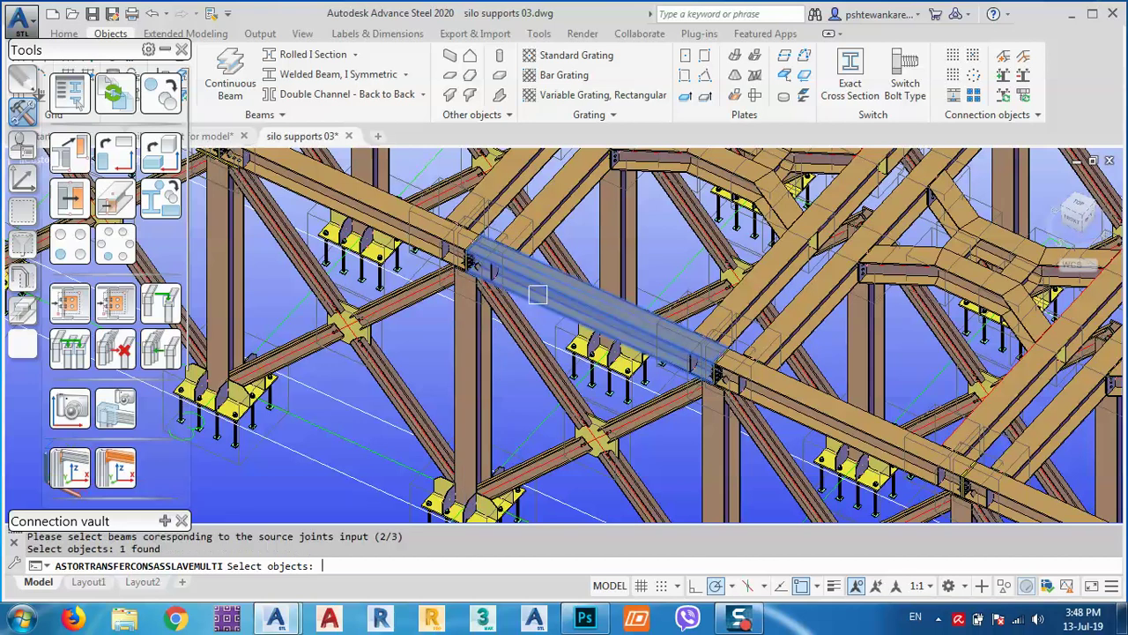
pyautogui.click(377, 203)
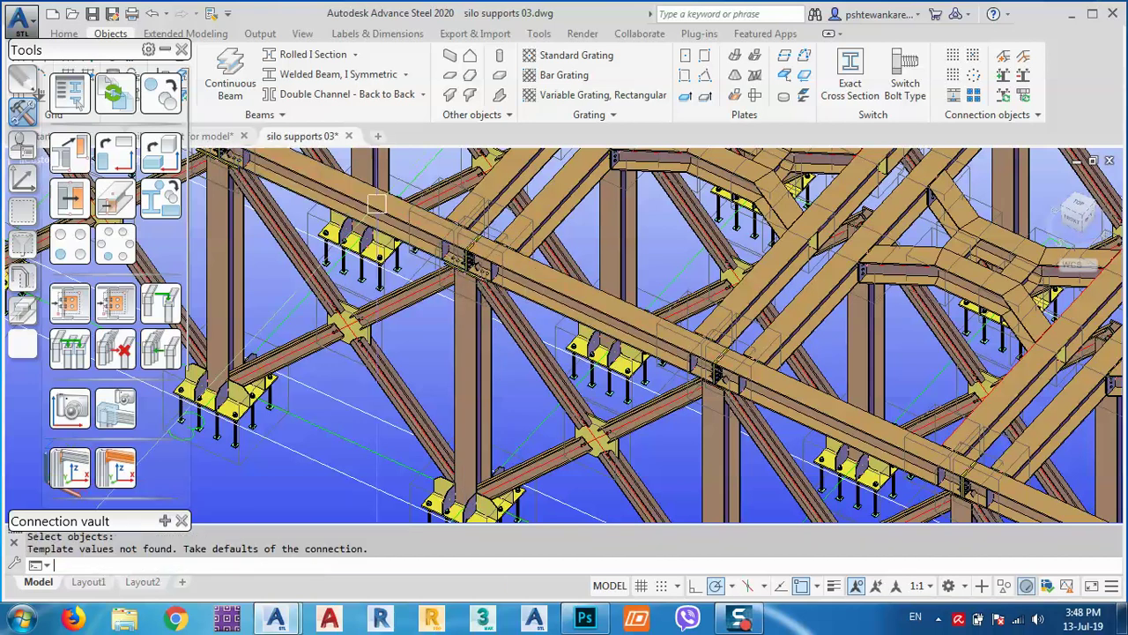
# Transfer the fourth front-row column's cap plate joint as a slave to the fifth column, its right beam and left beam
pyautogui.scroll(5, 461, 269)
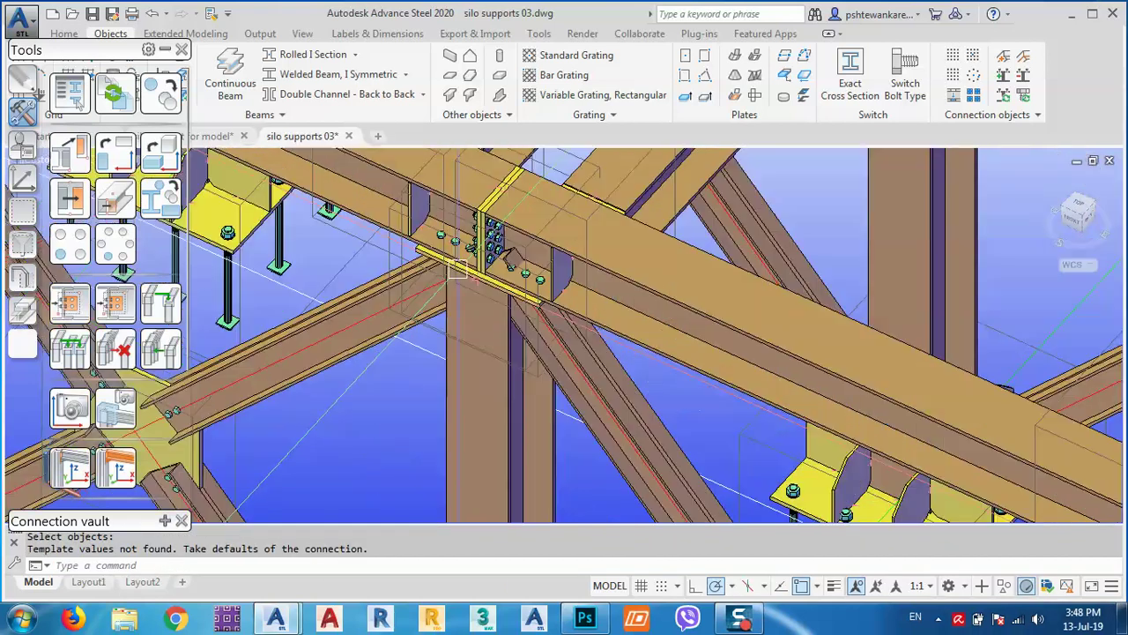
pyautogui.click(69, 348)
pyautogui.scroll(5, 439, 262)
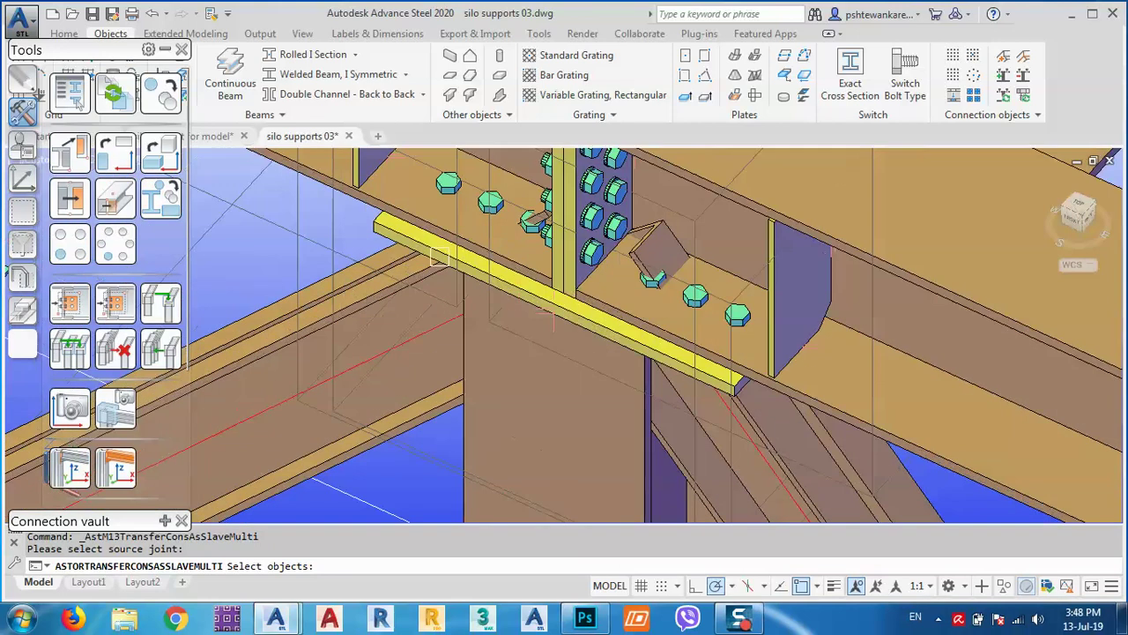
pyautogui.click(440, 258)
pyautogui.press('Return')
pyautogui.scroll(-2, 358, 262)
pyautogui.scroll(-5, 523, 340)
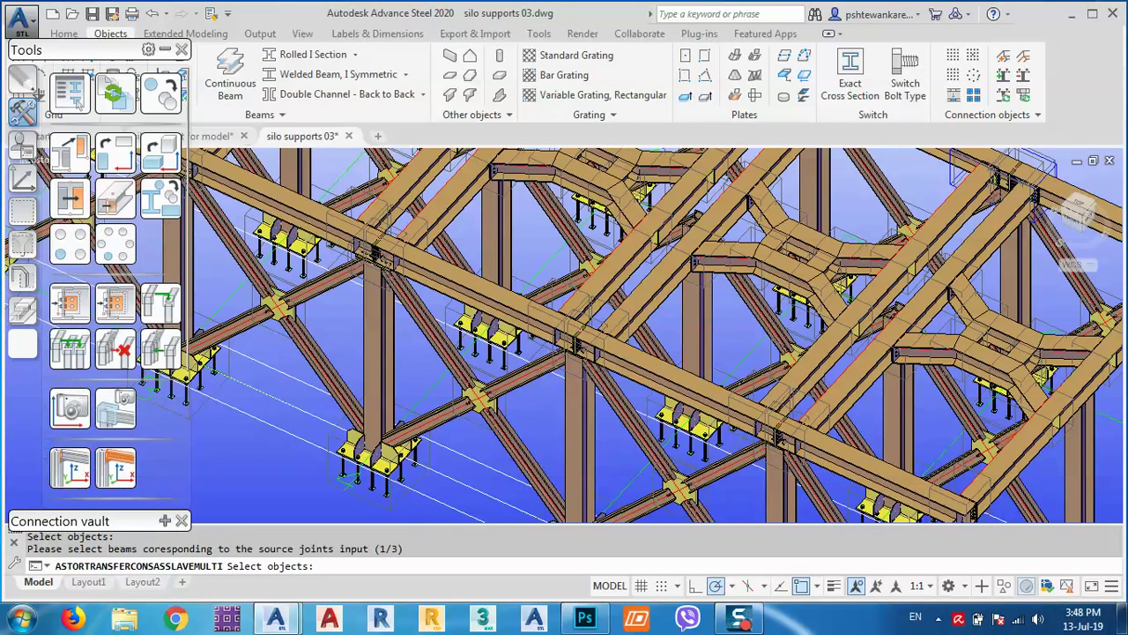
pyautogui.scroll(3, 528, 353)
pyautogui.click(580, 404)
pyautogui.press('Return')
pyautogui.click(672, 367)
pyautogui.press('Return')
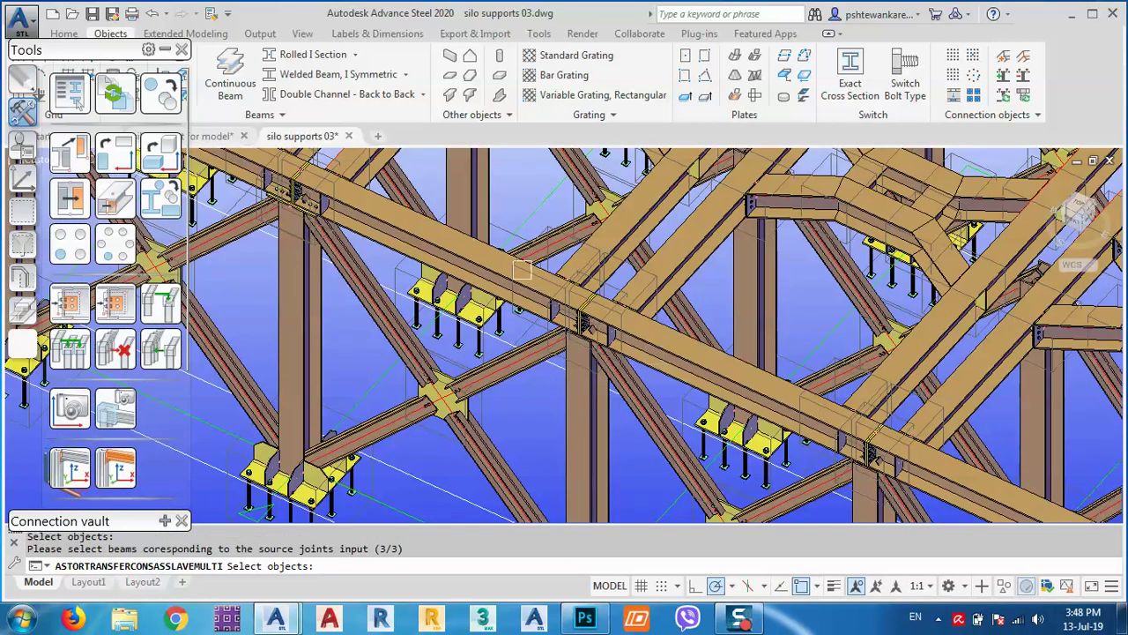
pyautogui.click(474, 252)
pyautogui.press('Return')
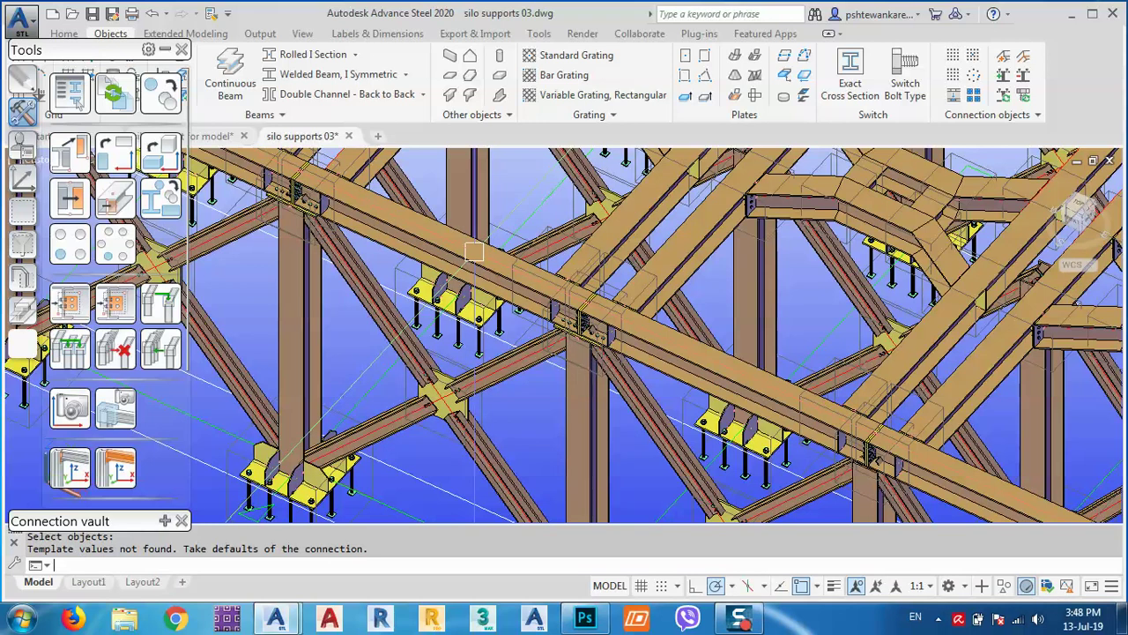
# Transfer the fifth front-row column's cap plate joint as a slave to the last column before the corner and its right and left beams
pyautogui.click(70, 349)
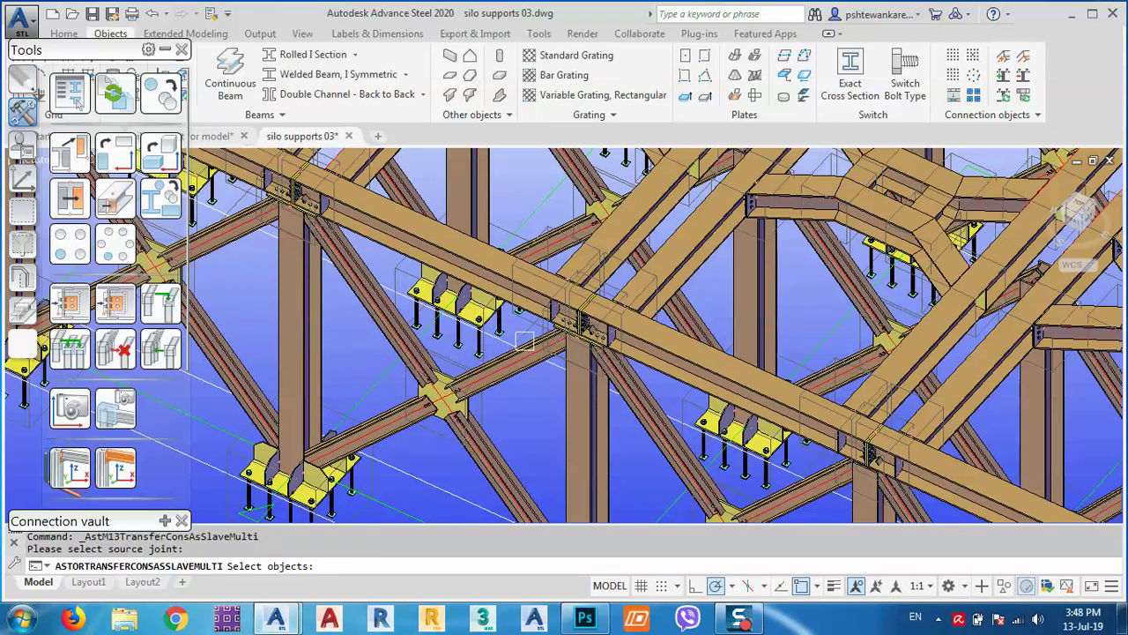
pyautogui.scroll(8, 543, 330)
pyautogui.click(598, 291)
pyautogui.press('Return')
pyautogui.scroll(-6, 428, 276)
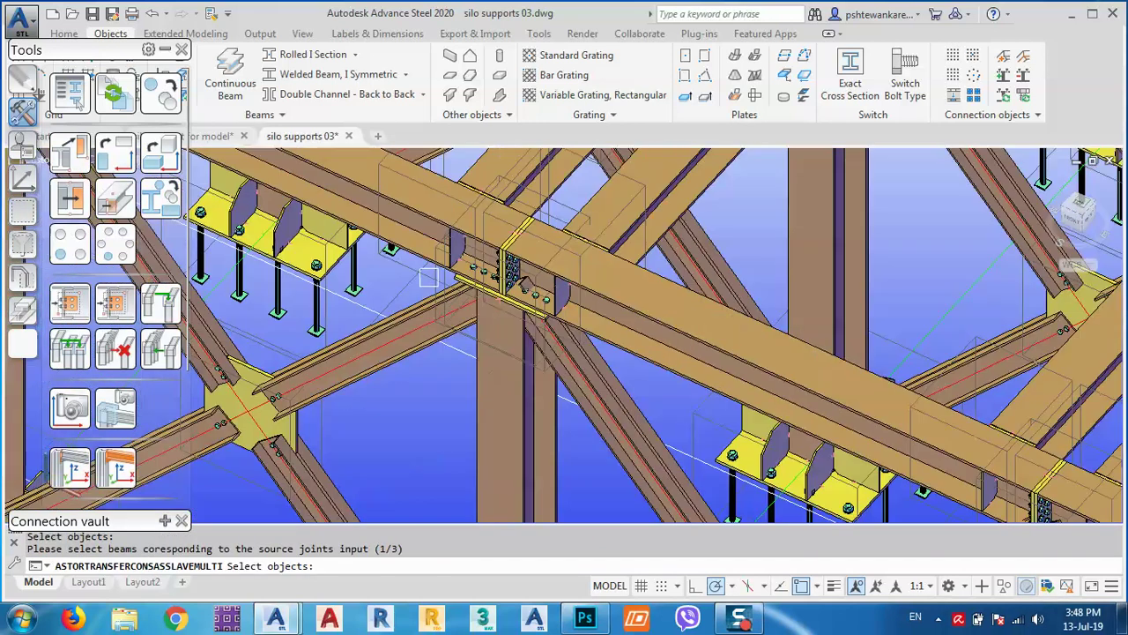
pyautogui.scroll(-3, 428, 276)
pyautogui.scroll(3, 673, 417)
pyautogui.click(660, 405)
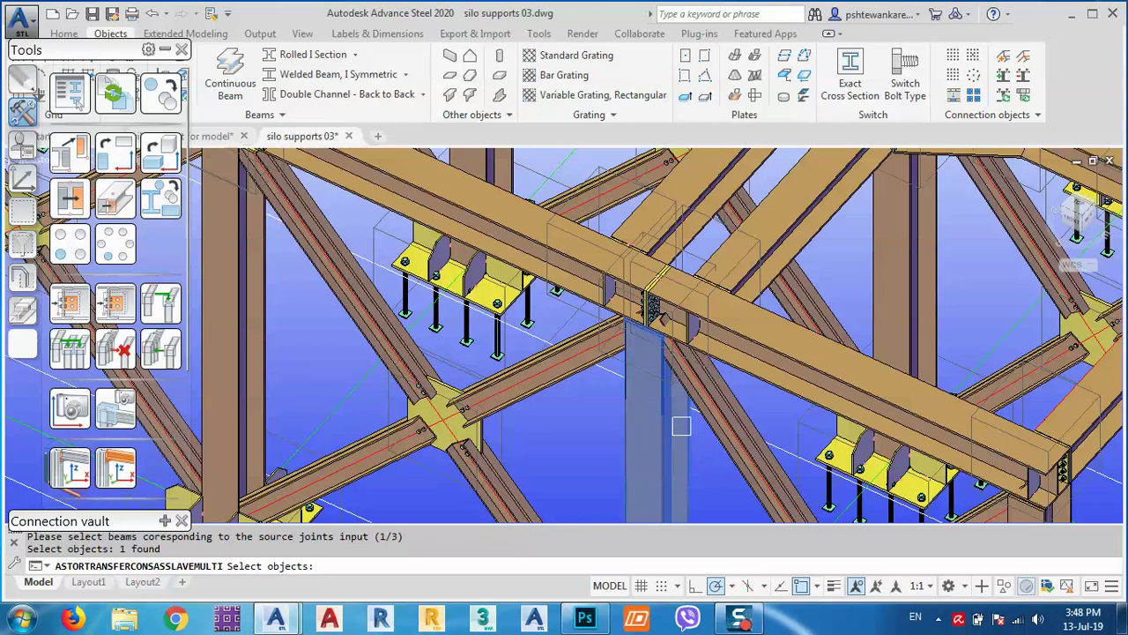
pyautogui.press('Return')
pyautogui.click(791, 355)
pyautogui.press('Return')
pyautogui.click(487, 216)
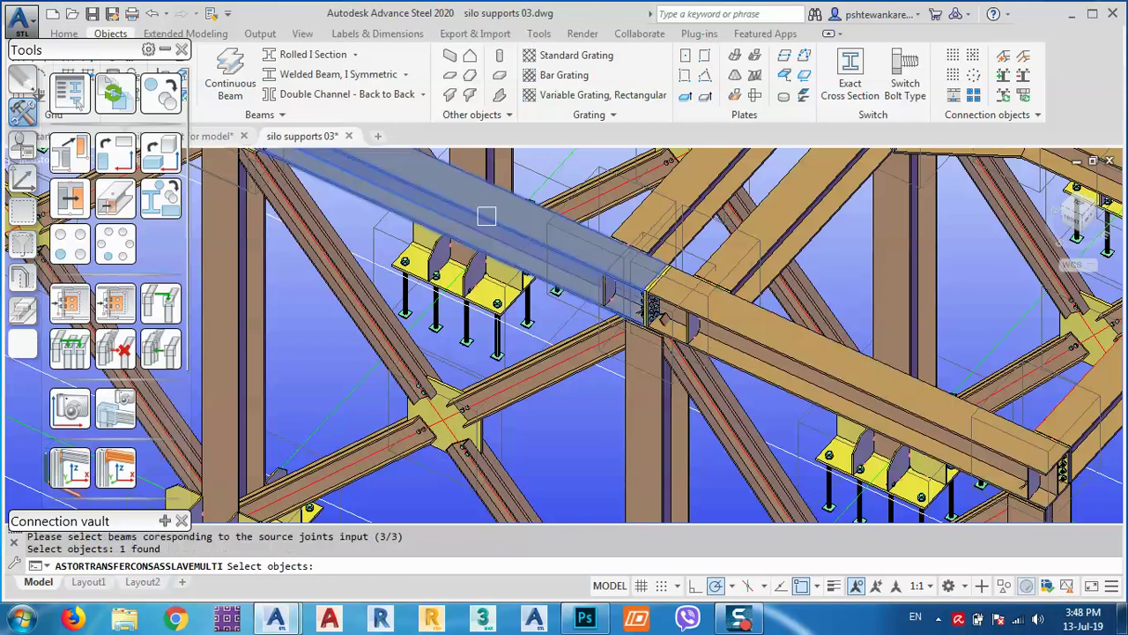
pyautogui.press('Return')
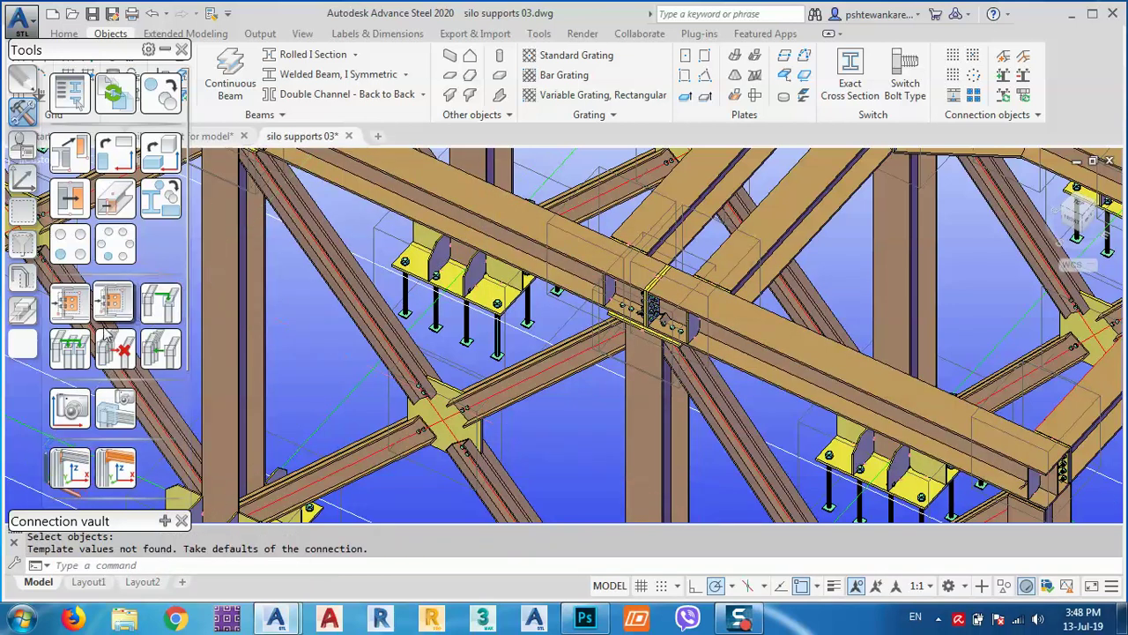
# Transfer the cap plate joint from the front row to the rear-row column beside the right corner, with its right beam and left beam
pyautogui.press('Return')
pyautogui.scroll(7, 601, 323)
pyautogui.click(658, 255)
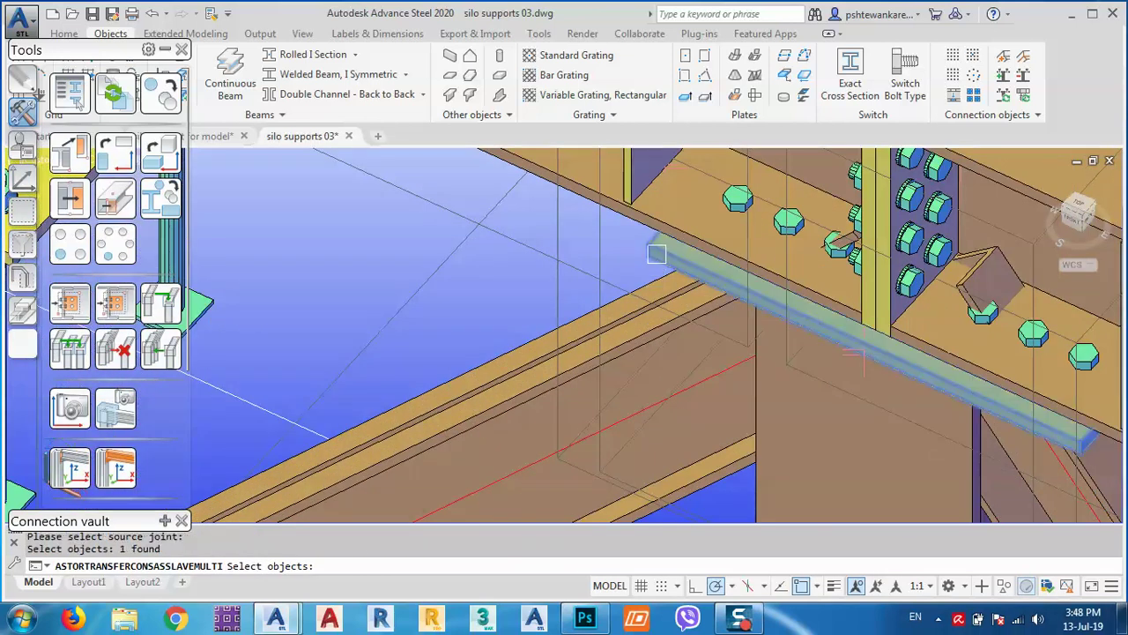
pyautogui.press('Return')
pyautogui.press('Return')
pyautogui.scroll(-8, 601, 377)
pyautogui.scroll(3, 661, 338)
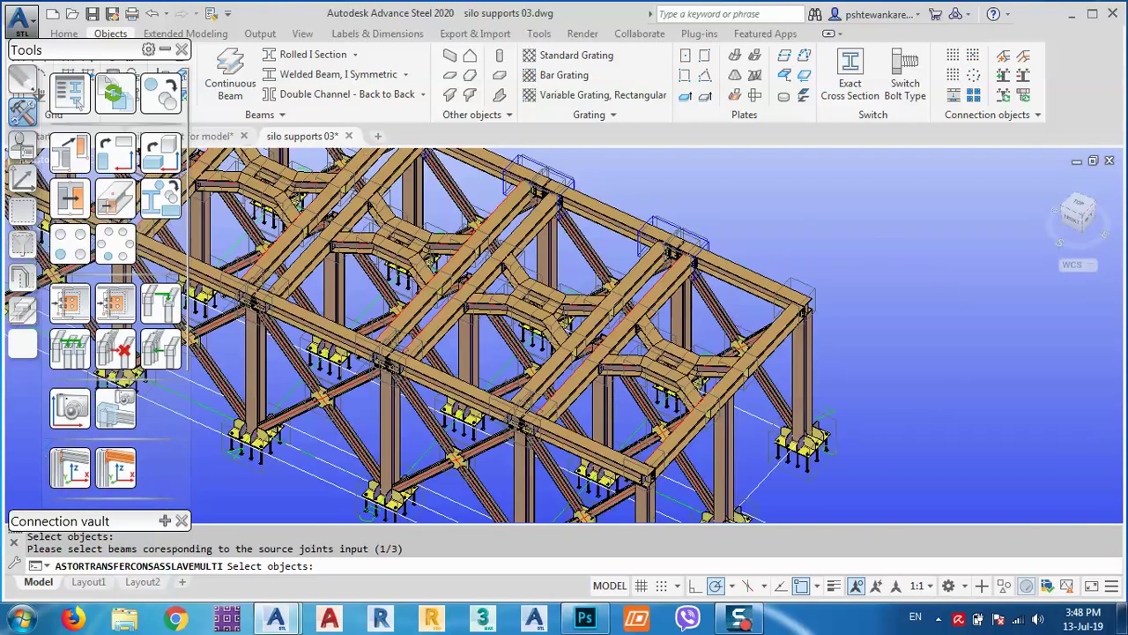
pyautogui.click(661, 338)
pyautogui.press('Return')
pyautogui.click(735, 297)
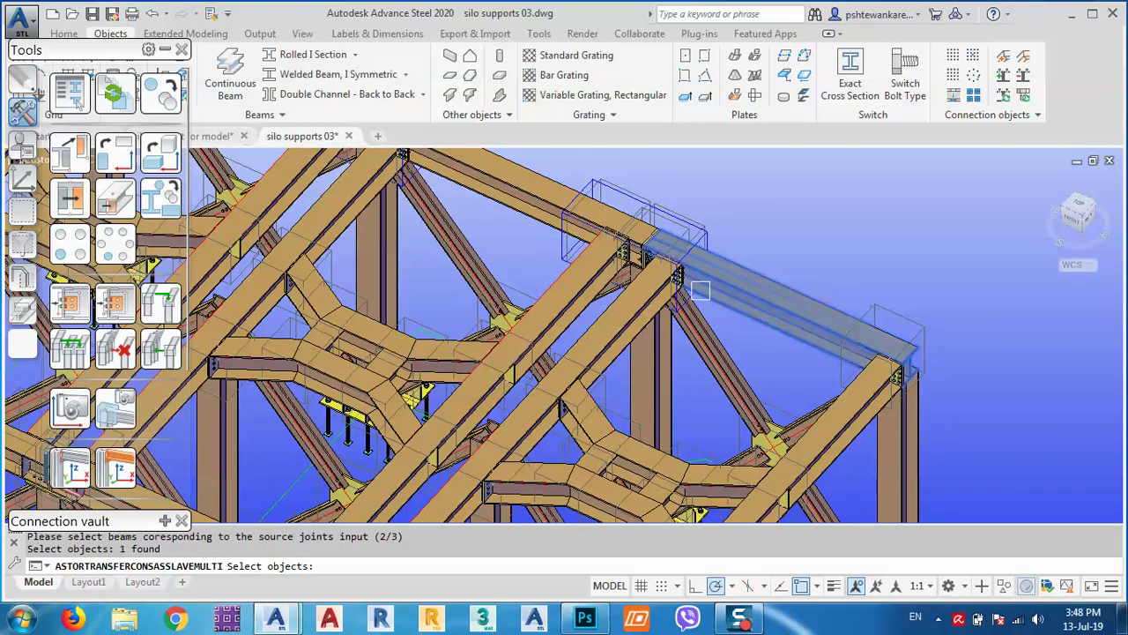
pyautogui.press('Return')
pyautogui.click(555, 198)
pyautogui.press('Return')
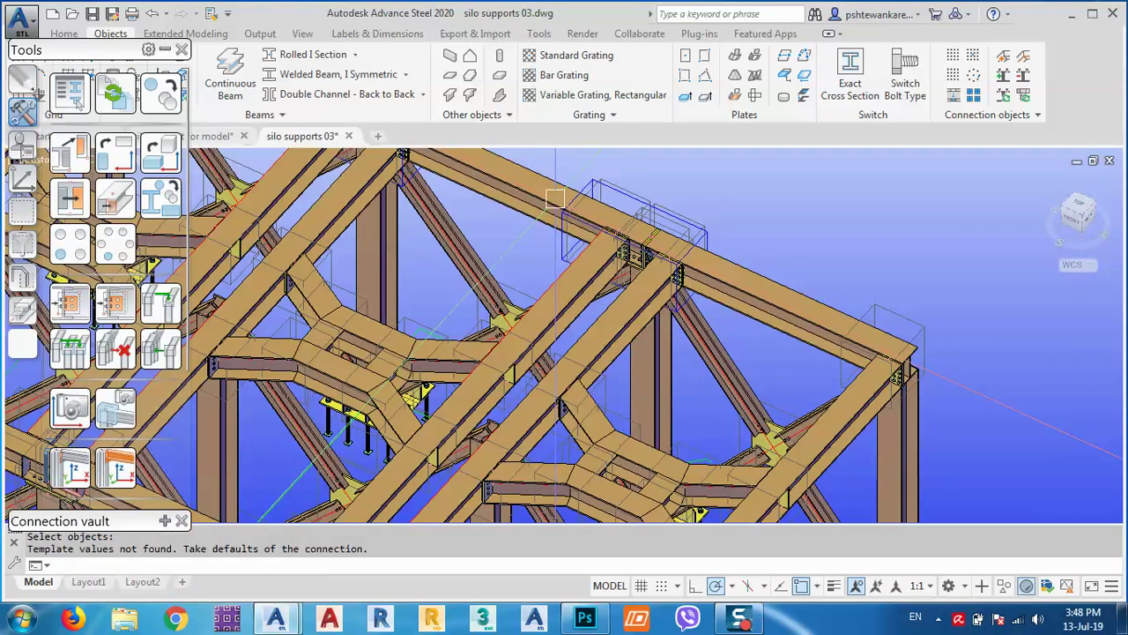
# Transfer the rear row's cap plate joint as a slave to the next column farther from the right corner, its right beam and left beam
pyautogui.scroll(4, 617, 247)
pyautogui.click(70, 348)
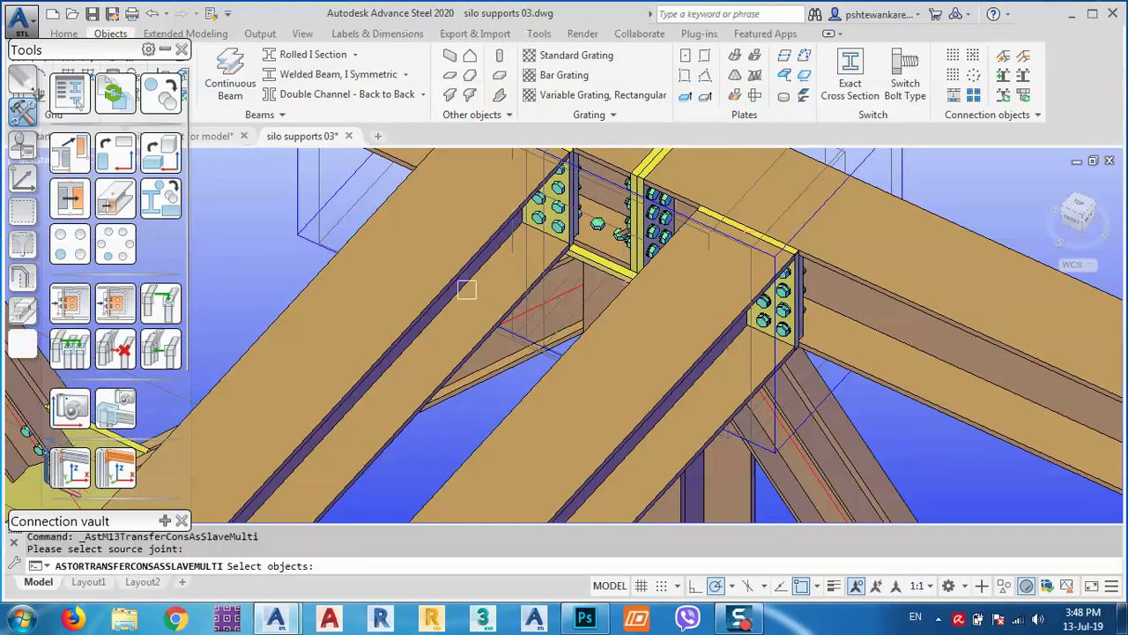
pyautogui.scroll(5, 569, 252)
pyautogui.click(617, 252)
pyautogui.press('Return')
pyautogui.scroll(-8, 832, 336)
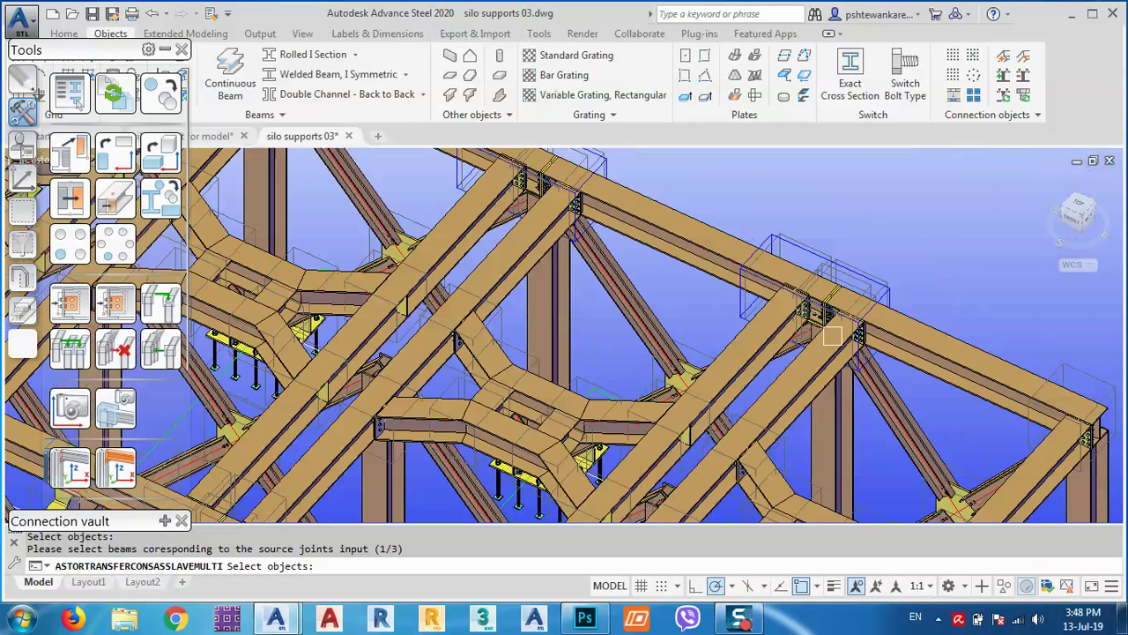
pyautogui.moveTo(957, 422); pyautogui.dragTo(848, 396, button='middle')
pyautogui.click(723, 395)
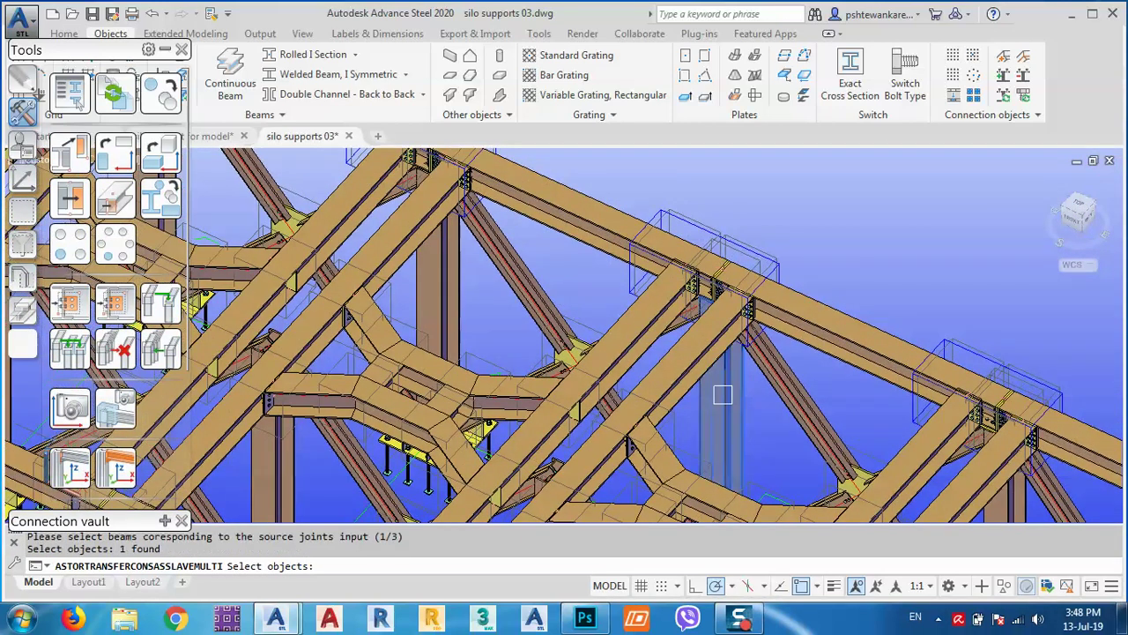
pyautogui.press('Return')
pyautogui.click(818, 326)
pyautogui.press('Return')
pyautogui.click(593, 221)
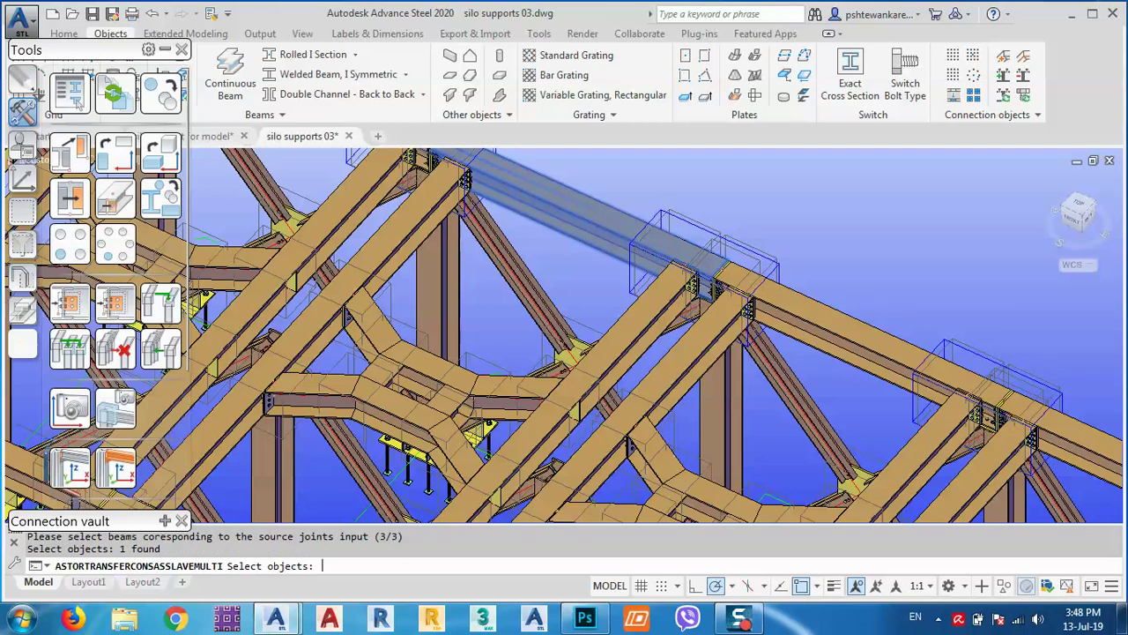
pyautogui.press('Return')
# Transfer the rear row's cap plate joint as a slave to the third inner column from the right corner, its right beam and left beam
pyautogui.moveTo(576, 254); pyautogui.dragTo(610, 277, button='middle')
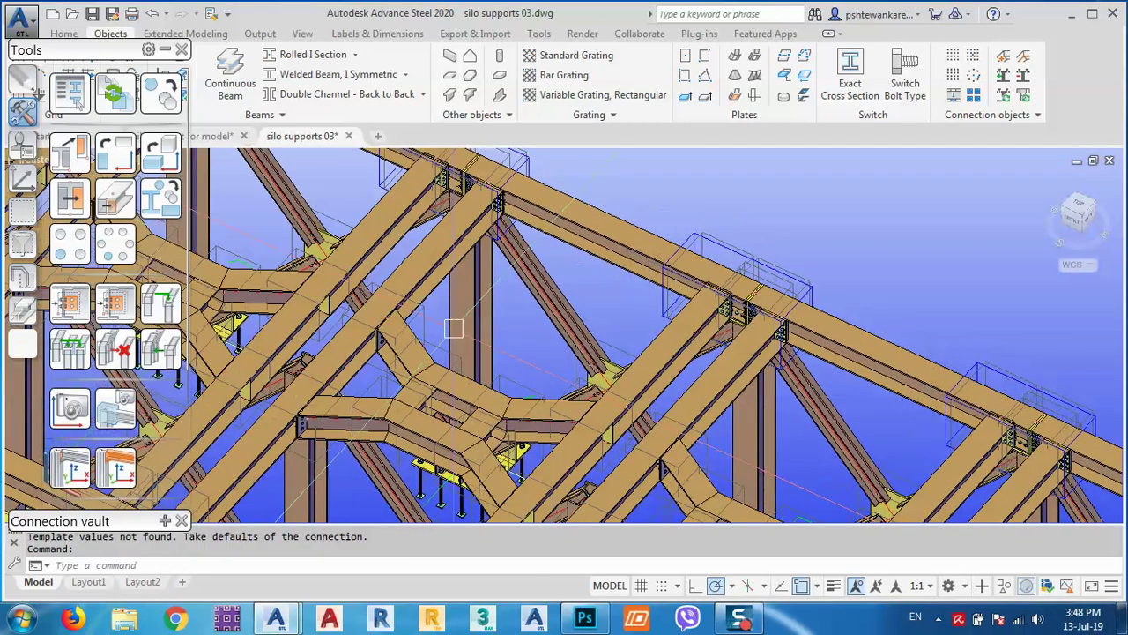
pyautogui.click(72, 353)
pyautogui.scroll(6, 698, 333)
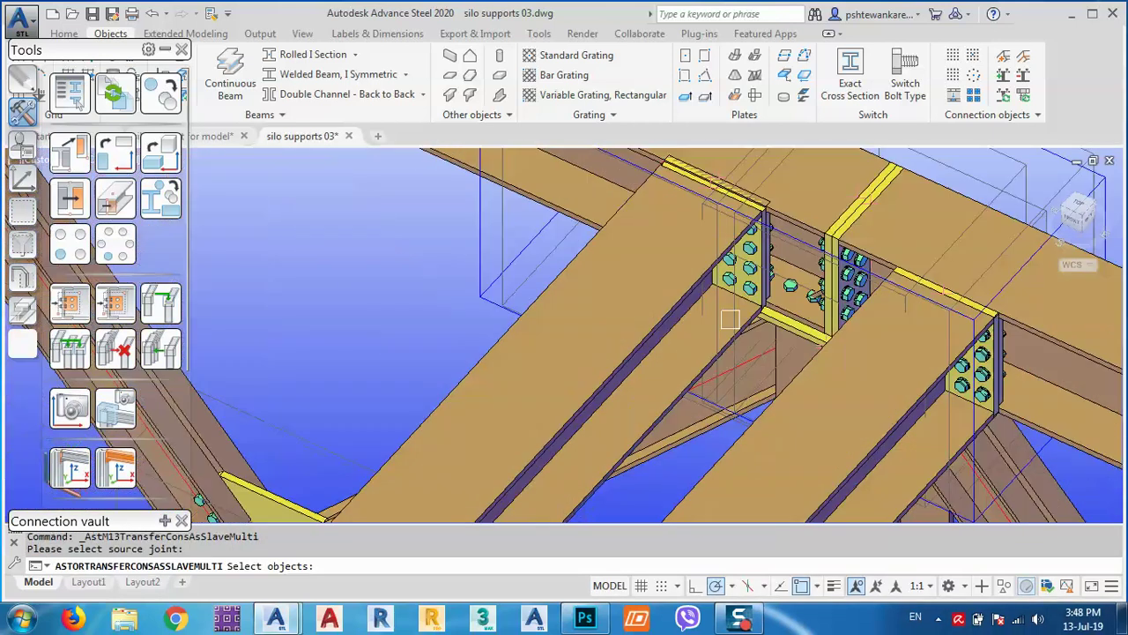
pyautogui.click(791, 362)
pyautogui.press('Return')
pyautogui.scroll(-5, 901, 419)
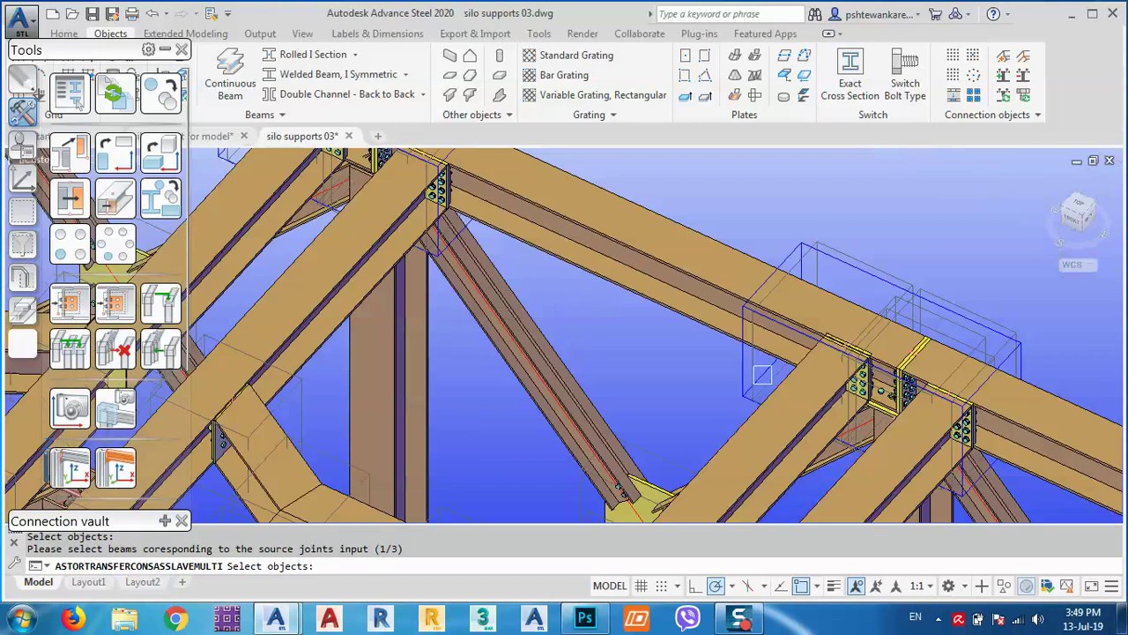
pyautogui.moveTo(487, 297); pyautogui.dragTo(813, 384, button='middle')
pyautogui.click(734, 425)
pyautogui.press('Return')
pyautogui.click(896, 307)
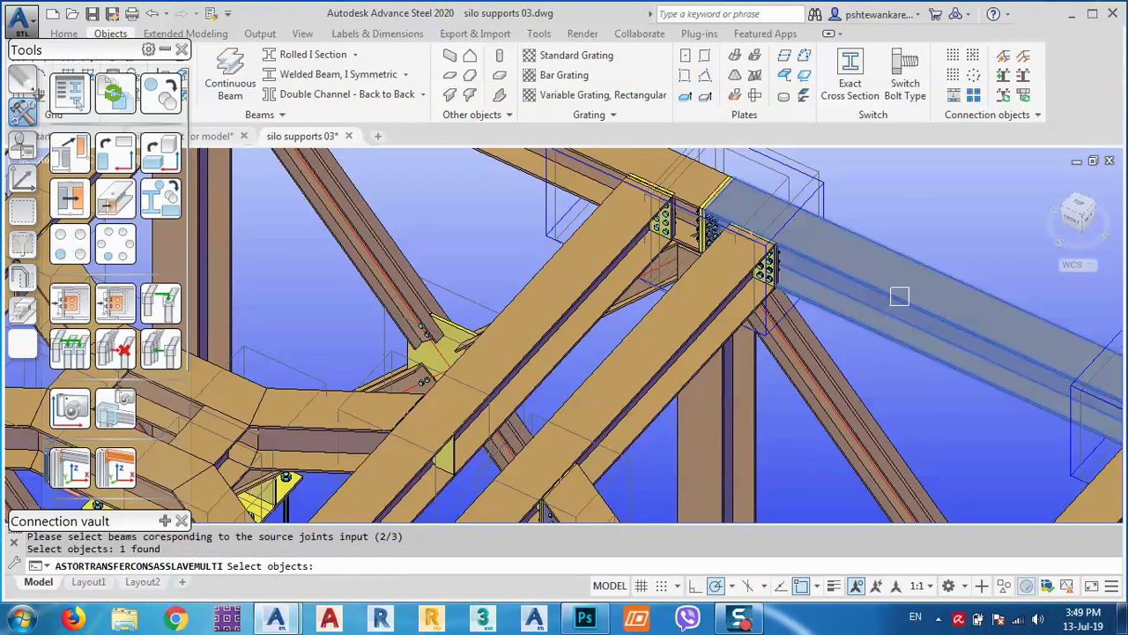
pyautogui.press('Return')
pyautogui.scroll(-4, 879, 356)
pyautogui.click(703, 261)
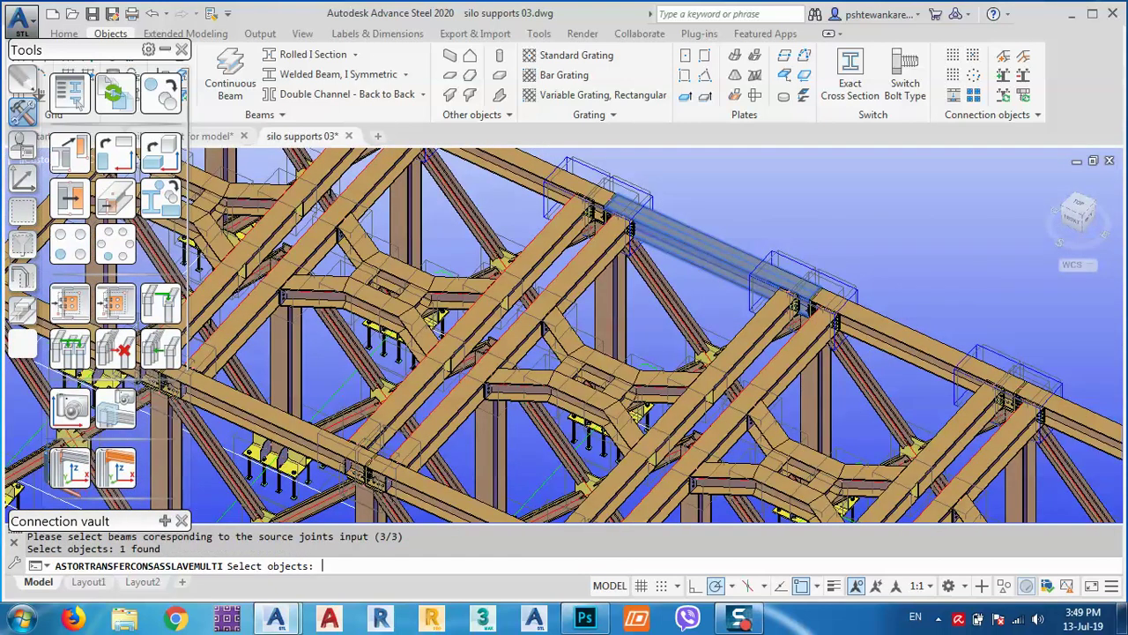
pyautogui.press('Return')
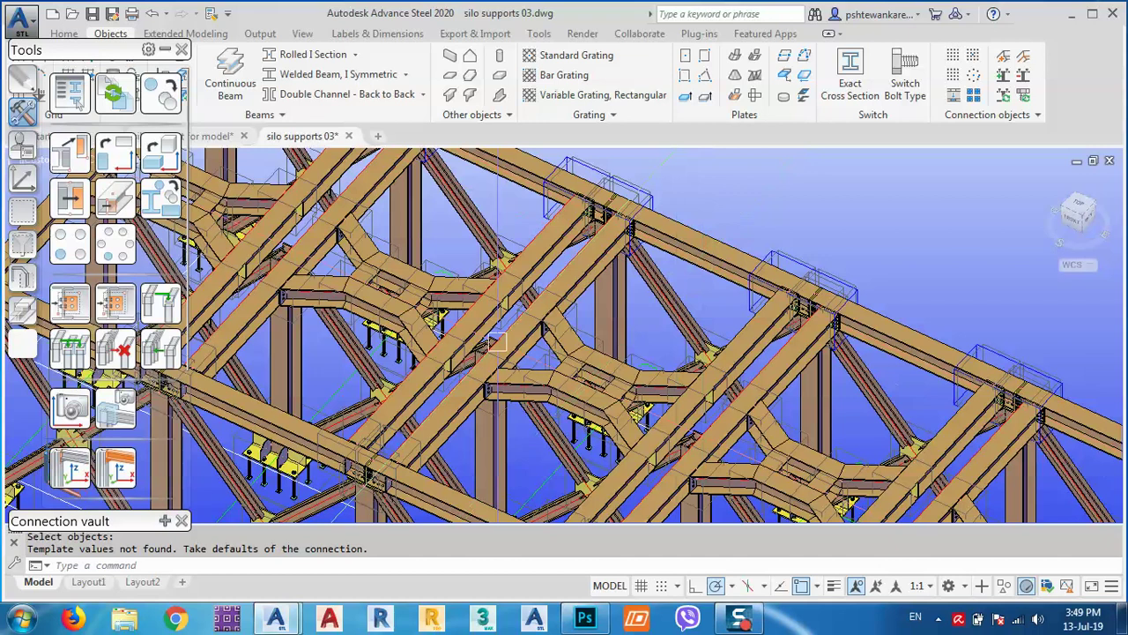
# Transfer the cap plate joint as a slave to the fourth inner rear-row column from the right corner, with its right and left beams
pyautogui.click(71, 350)
pyautogui.scroll(6, 725, 346)
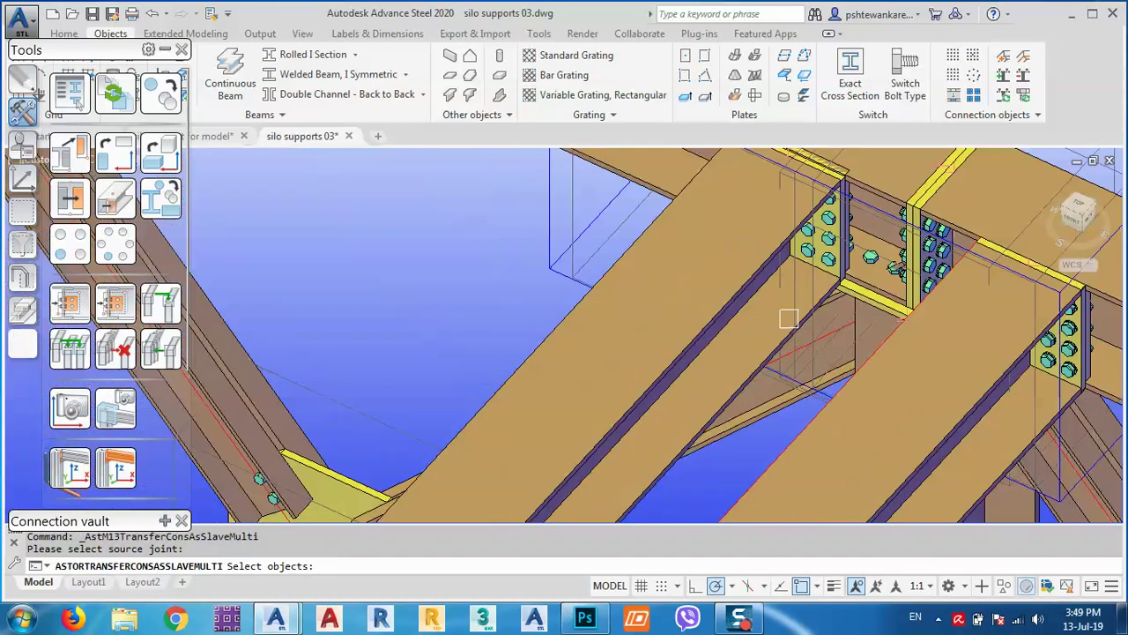
pyautogui.click(968, 337)
pyautogui.scroll(-6, 750, 314)
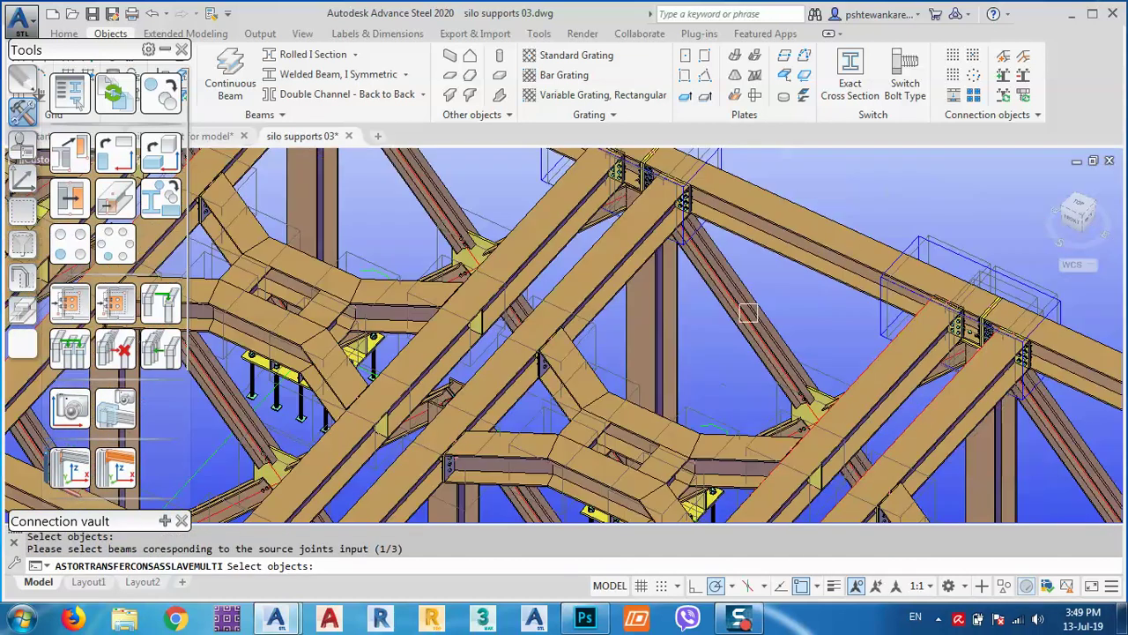
pyautogui.scroll(2, 767, 420)
pyautogui.click(837, 365)
pyautogui.click(837, 365)
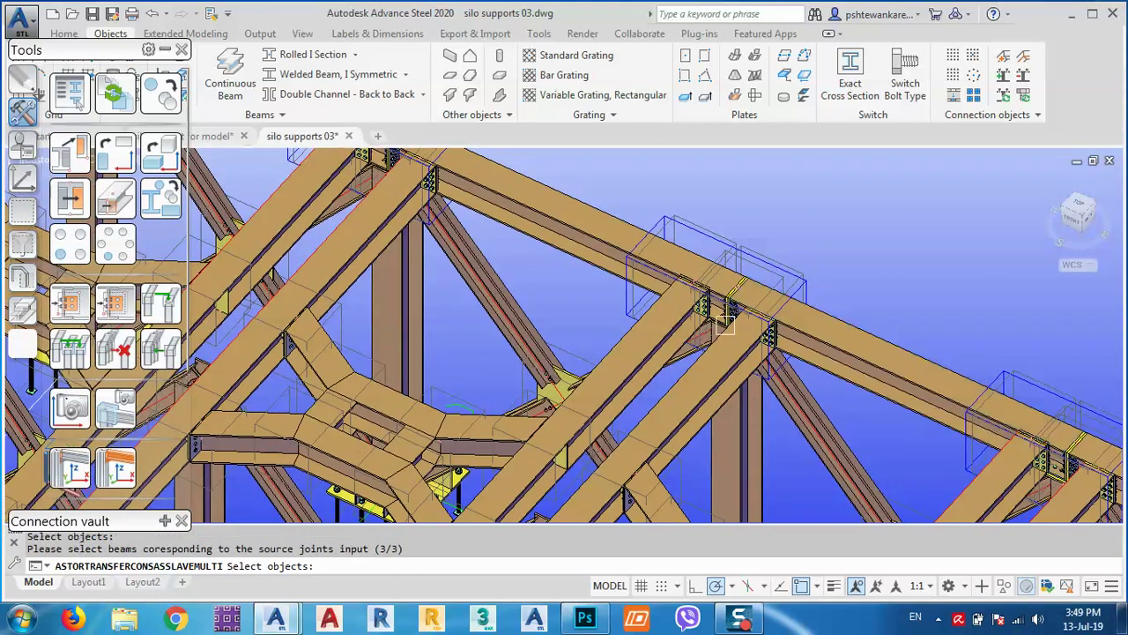
pyautogui.click(604, 248)
pyautogui.press('Return')
pyautogui.scroll(-5, 642, 240)
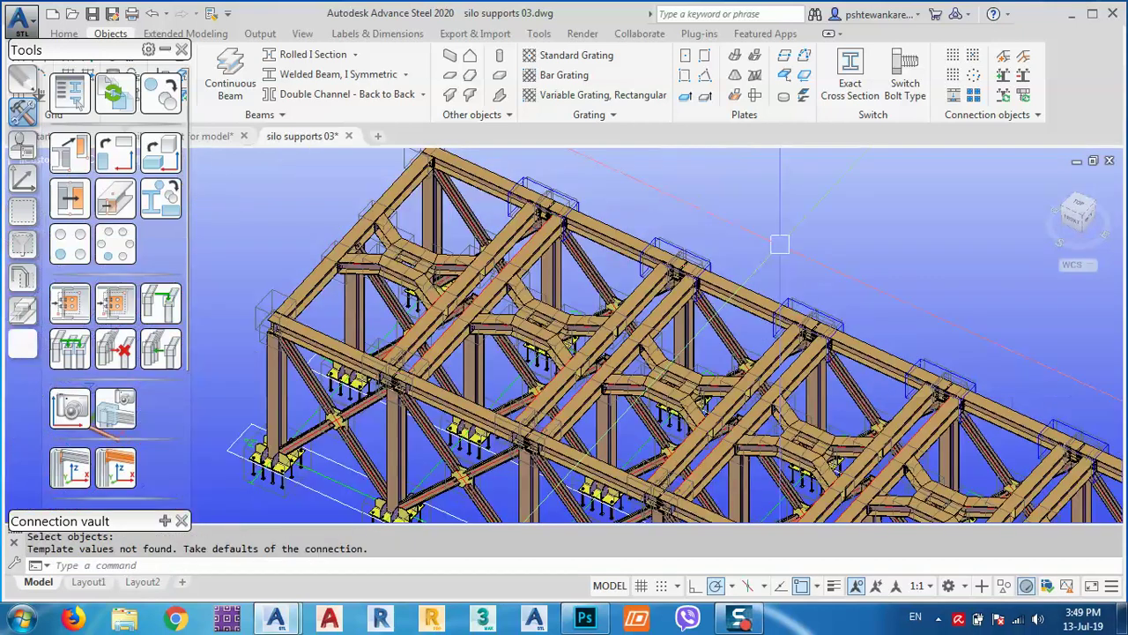
# Transfer the rear row's cap plate joint as a slave to the last column before the left corner, its right beam and left beam
pyautogui.scroll(7, 642, 239)
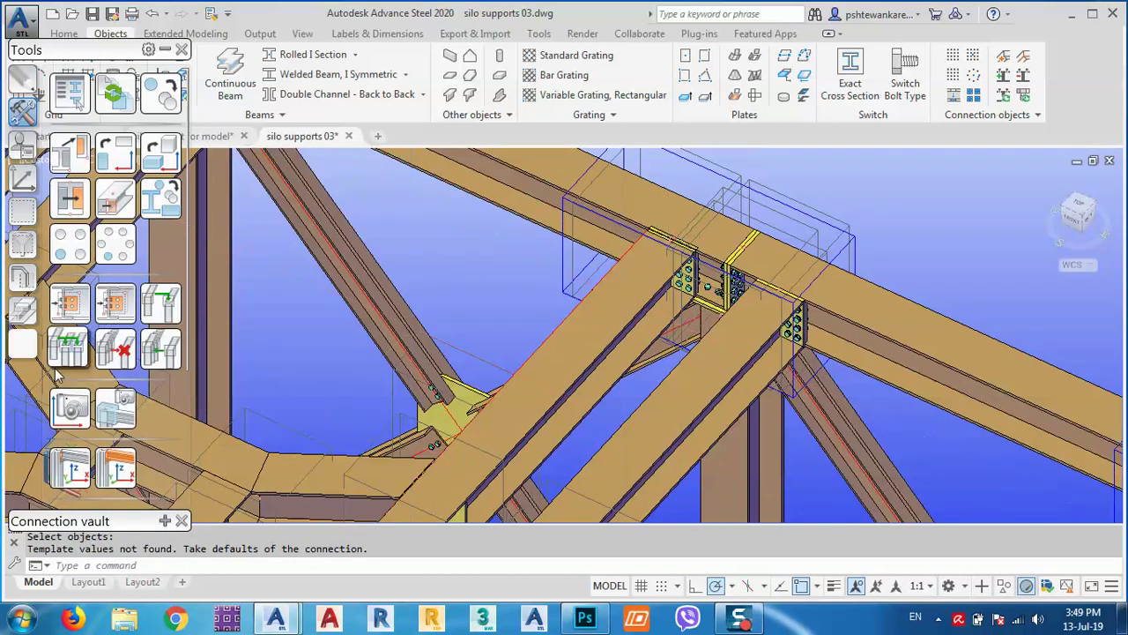
pyautogui.scroll(7, 695, 305)
pyautogui.click(732, 305)
pyautogui.press('Return')
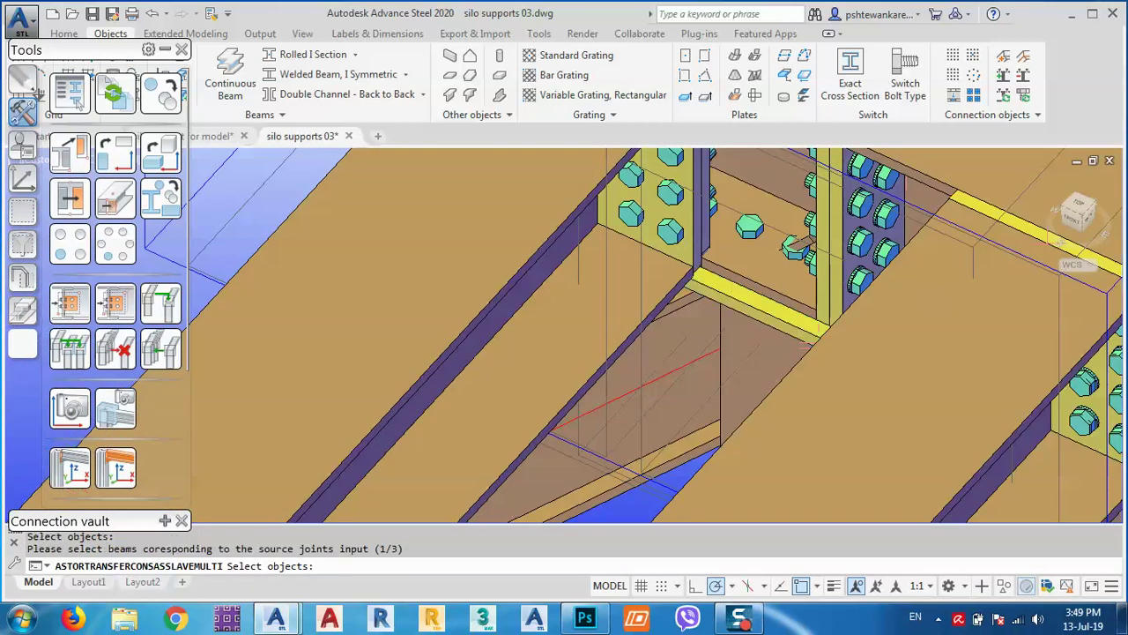
pyautogui.scroll(-8, 899, 400)
pyautogui.scroll(2, 603, 328)
pyautogui.click(587, 391)
pyautogui.press('Return')
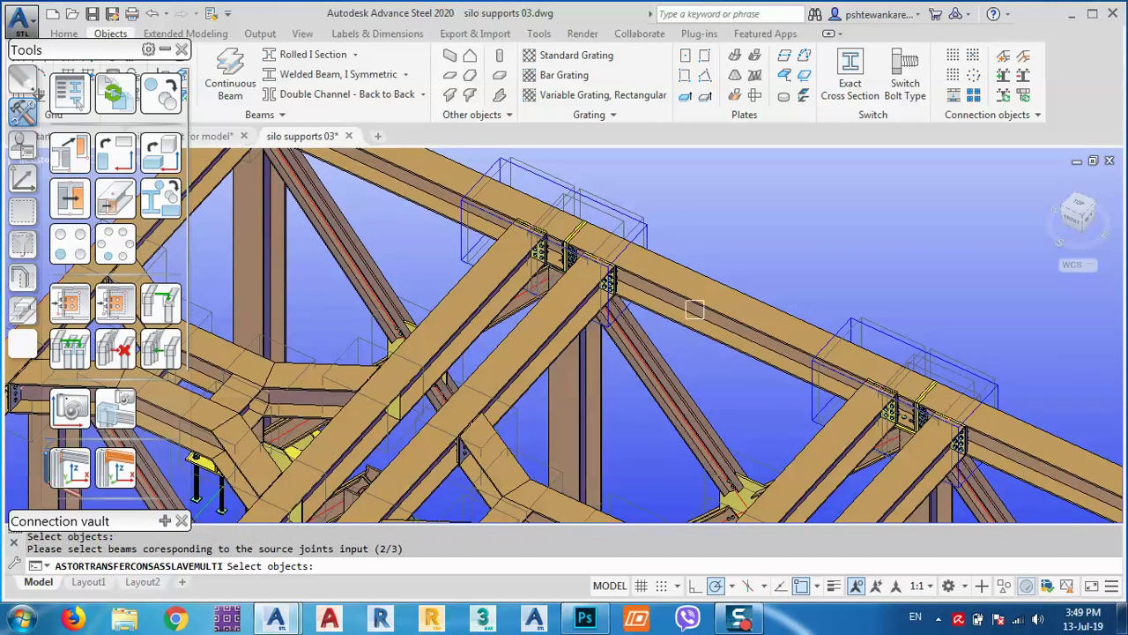
pyautogui.click(465, 231)
pyautogui.press('Return')
pyautogui.click(450, 194)
pyautogui.press('Return')
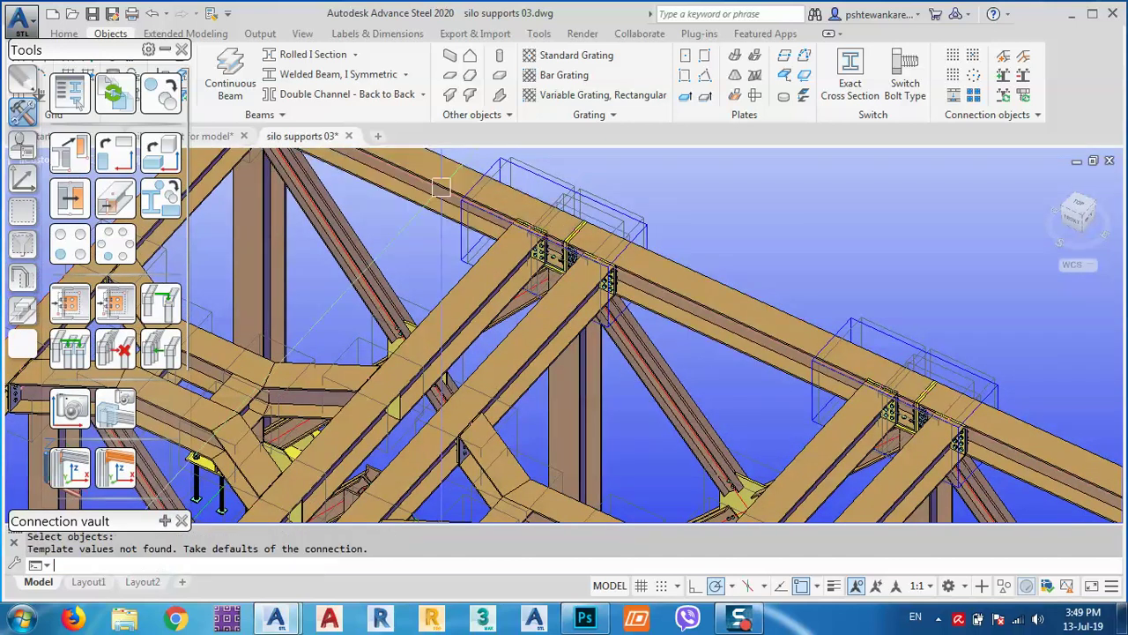
# Transfer the front-left corner column's cap plate joint as a slave to the rear-left corner, using the rear top beam and the corner column
pyautogui.moveTo(451, 212); pyautogui.dragTo(660, 352, button='middle')
pyautogui.scroll(-3, 659, 353)
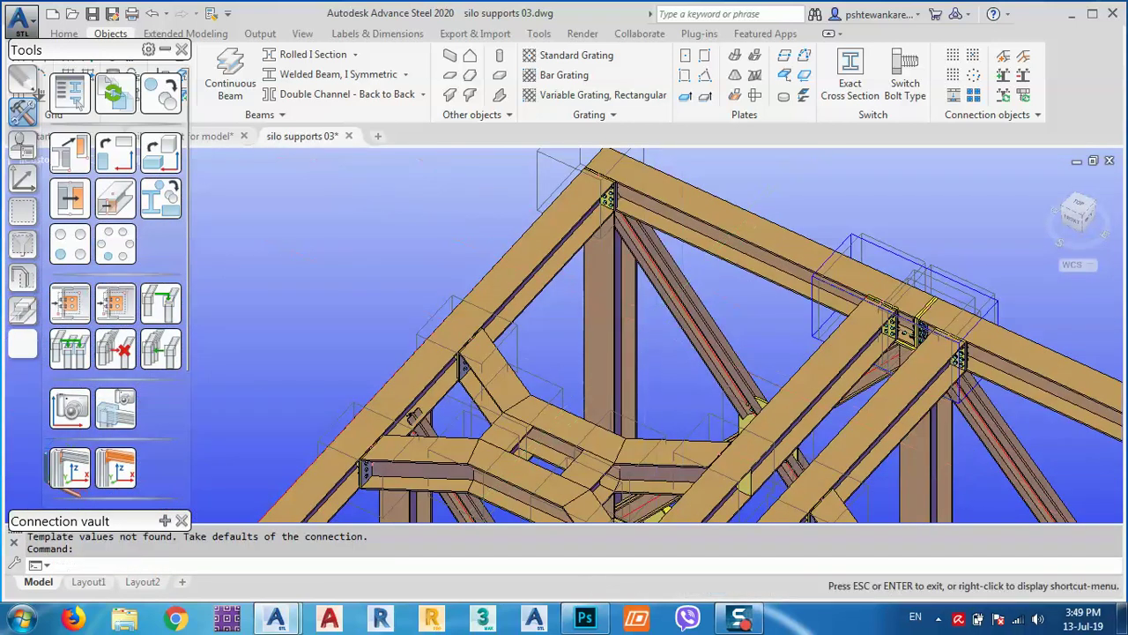
pyautogui.scroll(-5, 569, 310)
pyautogui.scroll(5, 569, 311)
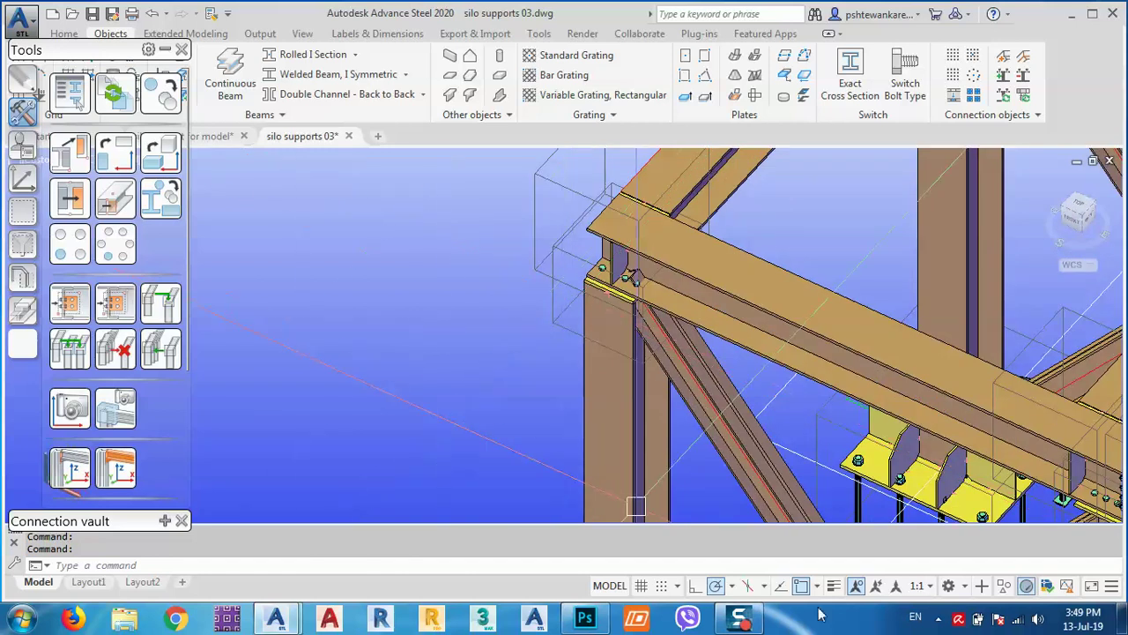
pyautogui.click(742, 622)
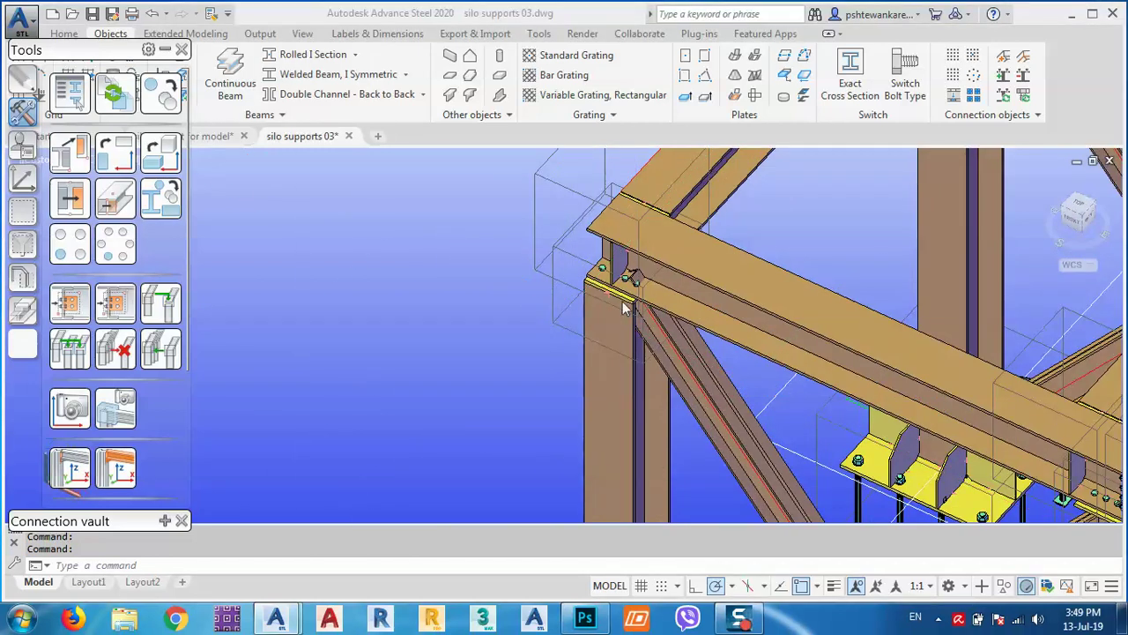
pyautogui.click(70, 348)
pyautogui.scroll(3, 596, 278)
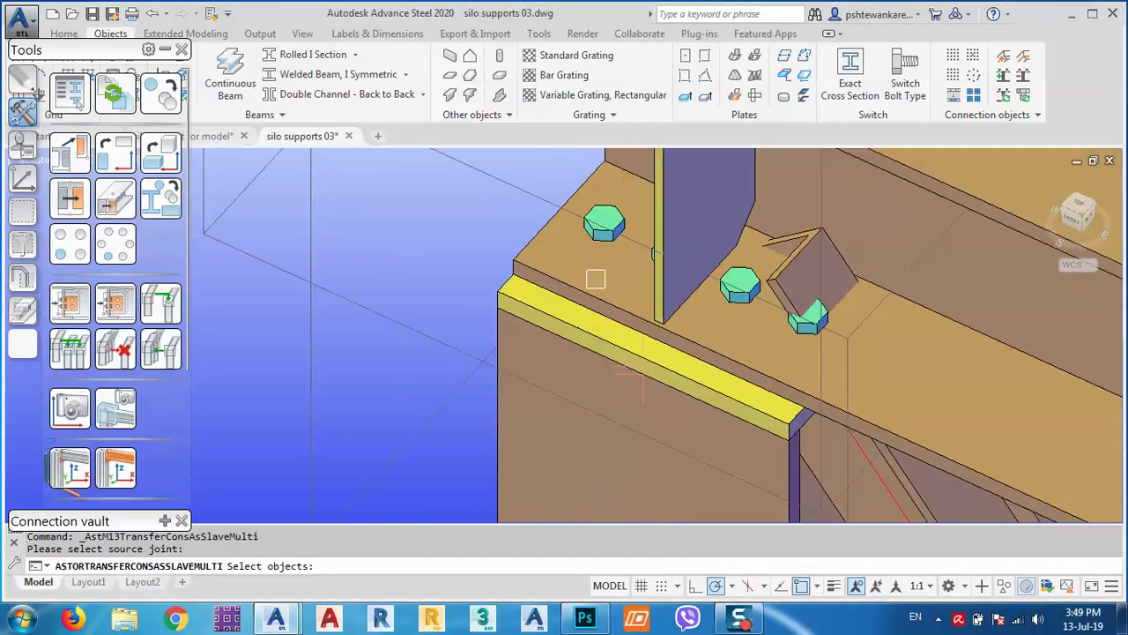
pyautogui.click(531, 295)
pyautogui.rightClick(531, 295)
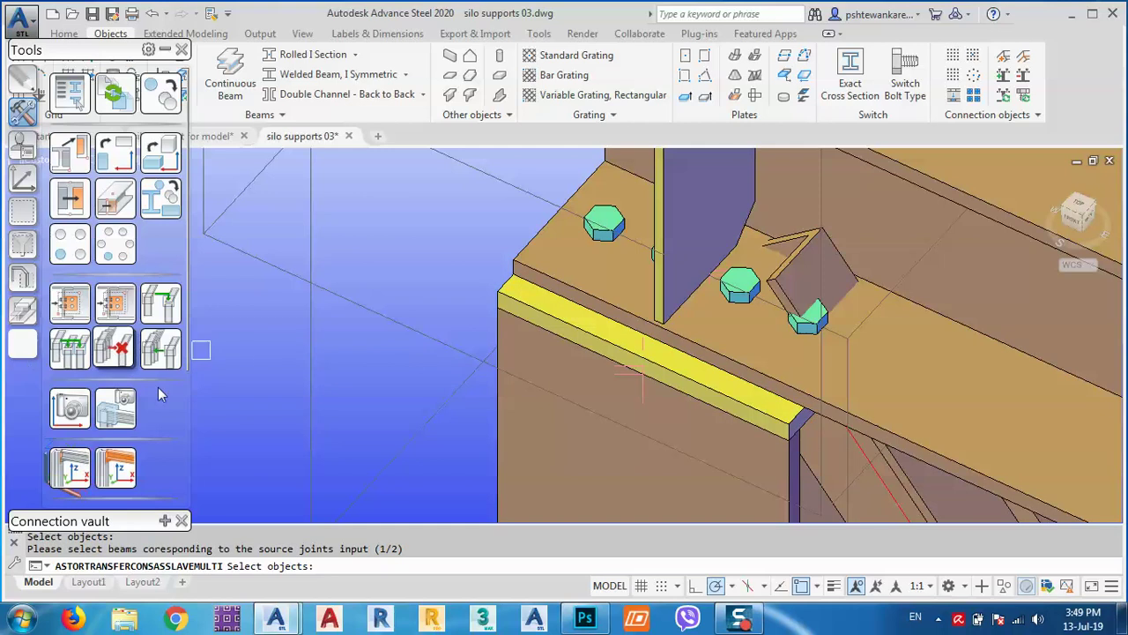
pyautogui.scroll(-4, 216, 408)
pyautogui.scroll(-3, 585, 306)
pyautogui.scroll(-2, 619, 297)
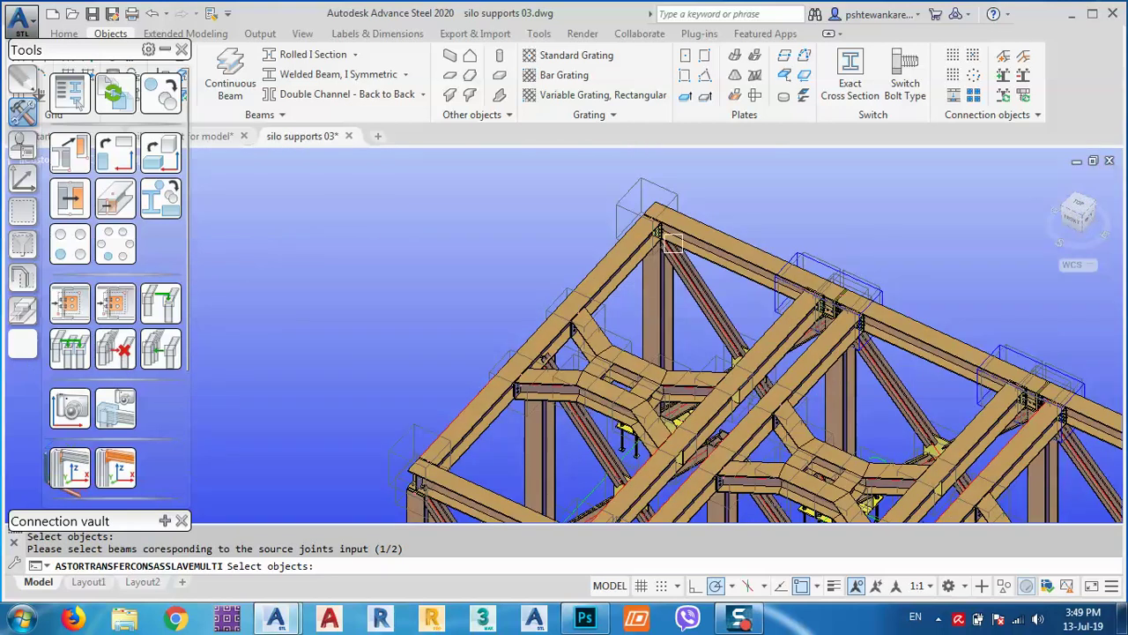
pyautogui.scroll(2, 673, 244)
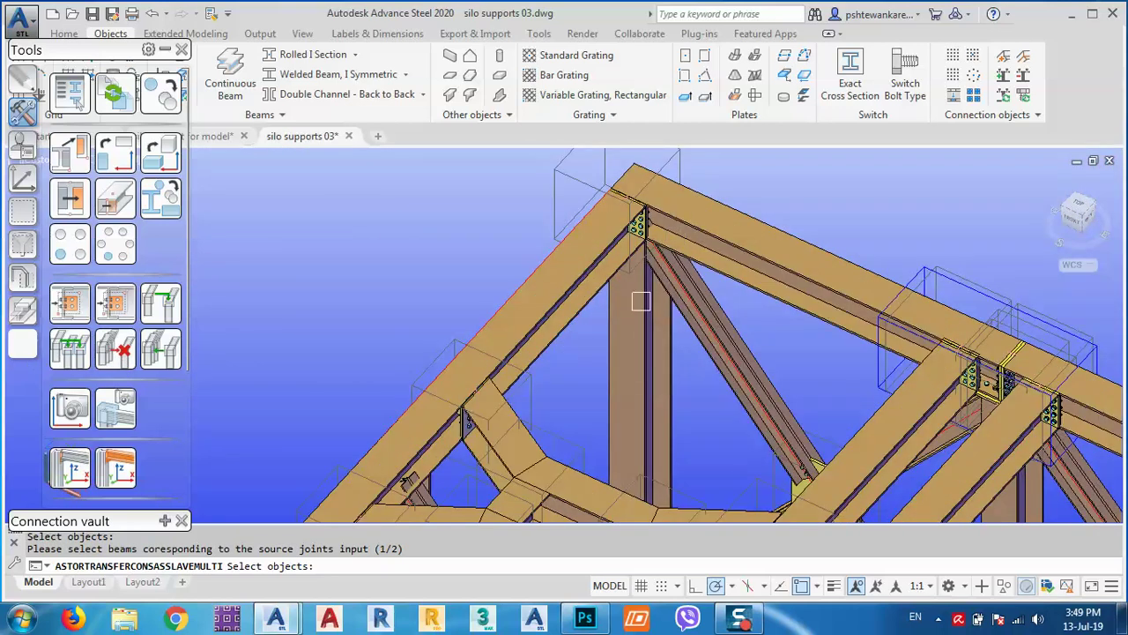
pyautogui.click(713, 235)
pyautogui.press('Return')
pyautogui.click(635, 312)
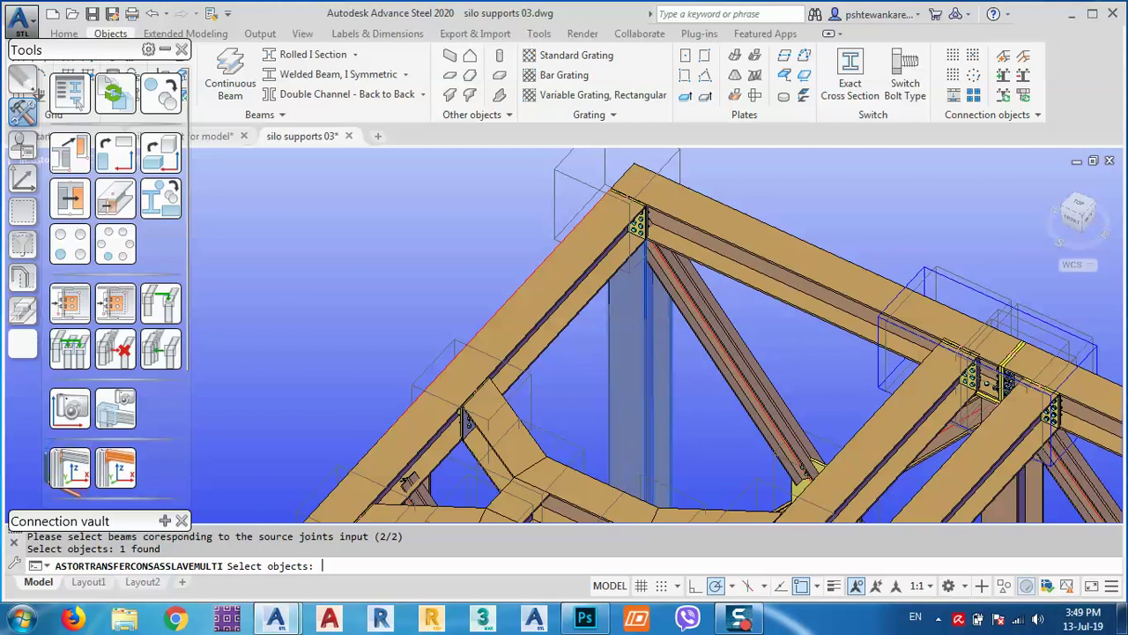
pyautogui.press('Return')
# Transfer the rear-left corner's cap plate joint as a slave to the front-right corner, using the long front top beam and the corner column
pyautogui.scroll(4, 652, 247)
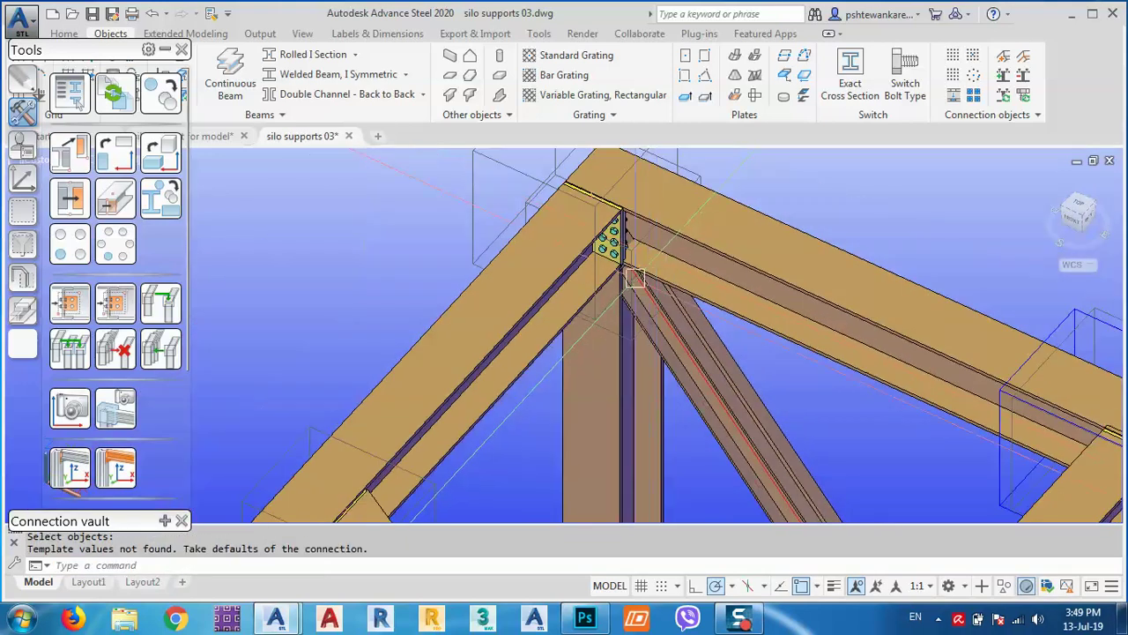
pyautogui.keyDown('shift'); pyautogui.moveTo(592, 289); pyautogui.dragTo(776, 284, button='middle'); pyautogui.keyUp('shift')
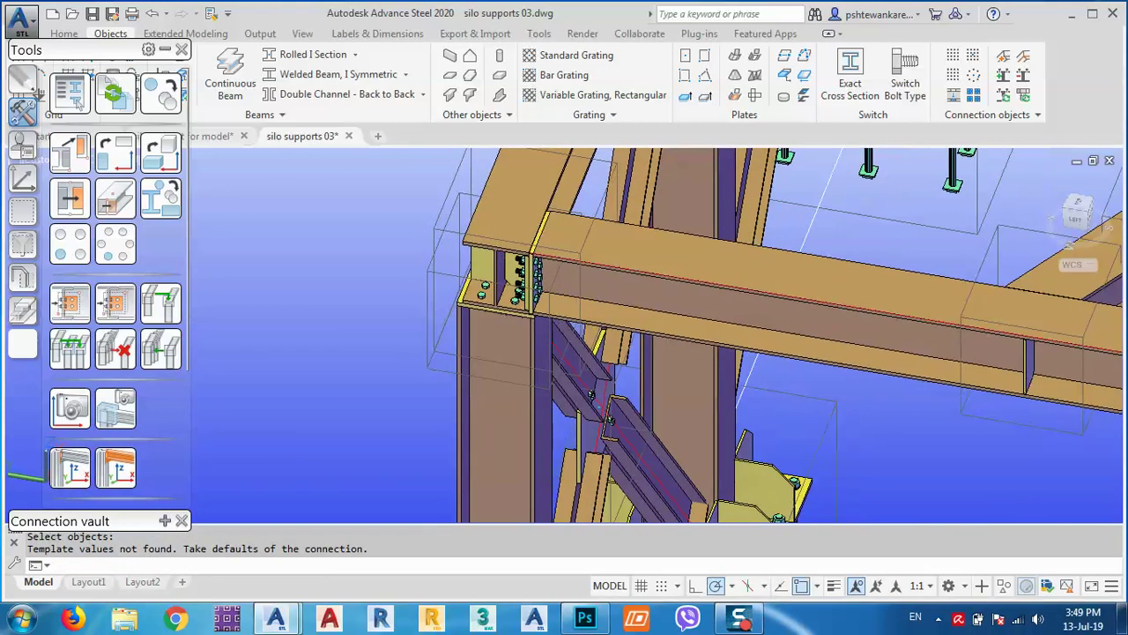
pyautogui.scroll(4, 446, 285)
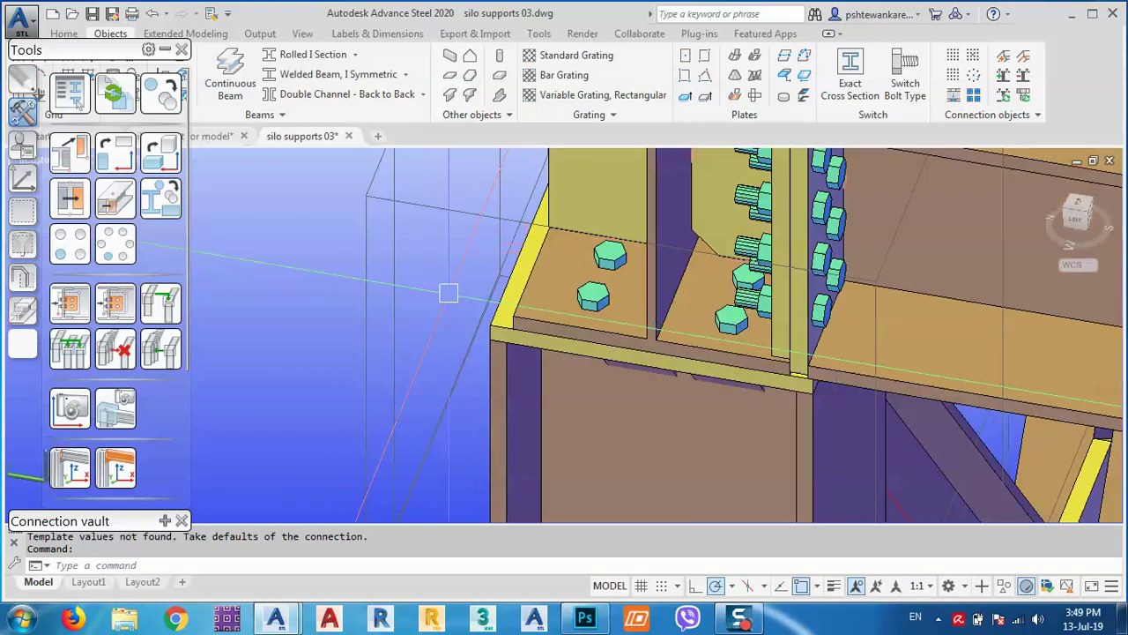
pyautogui.click(70, 348)
pyautogui.scroll(2, 517, 335)
pyautogui.click(519, 335)
pyautogui.scroll(-5, 529, 344)
pyautogui.press('Return')
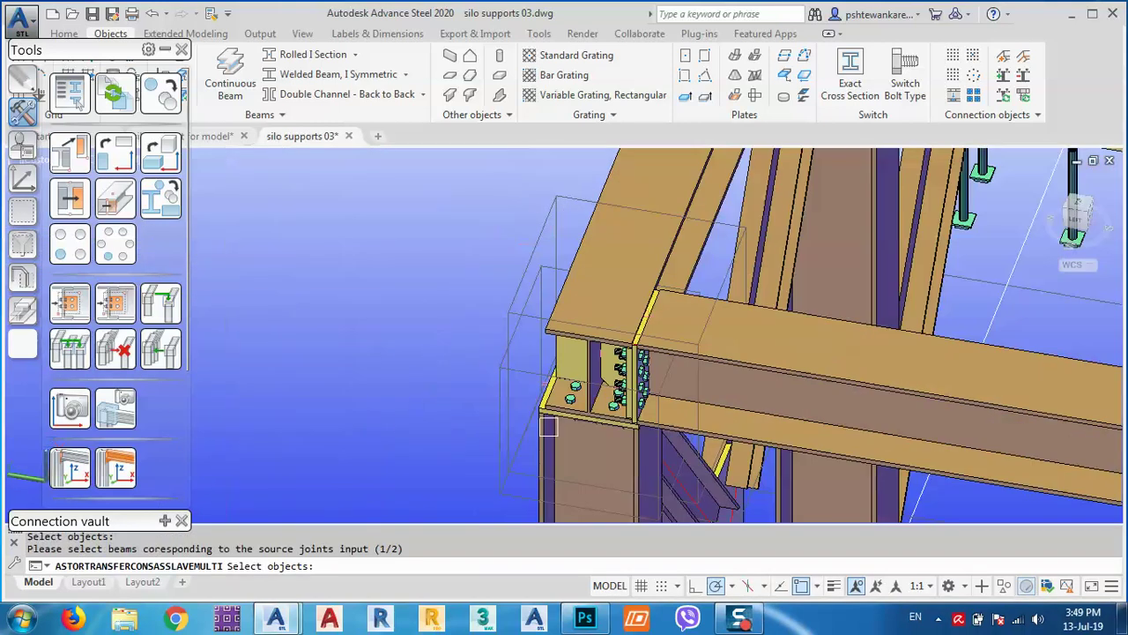
pyautogui.scroll(-5, 548, 427)
pyautogui.moveTo(770, 193); pyautogui.dragTo(603, 467, button='middle')
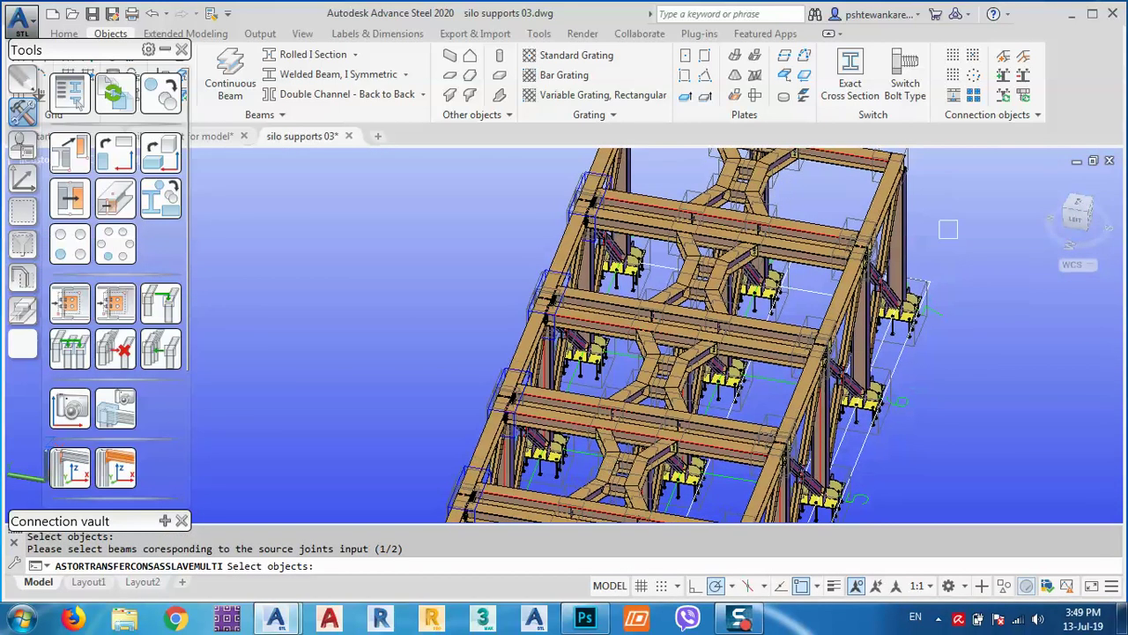
pyautogui.scroll(8, 864, 397)
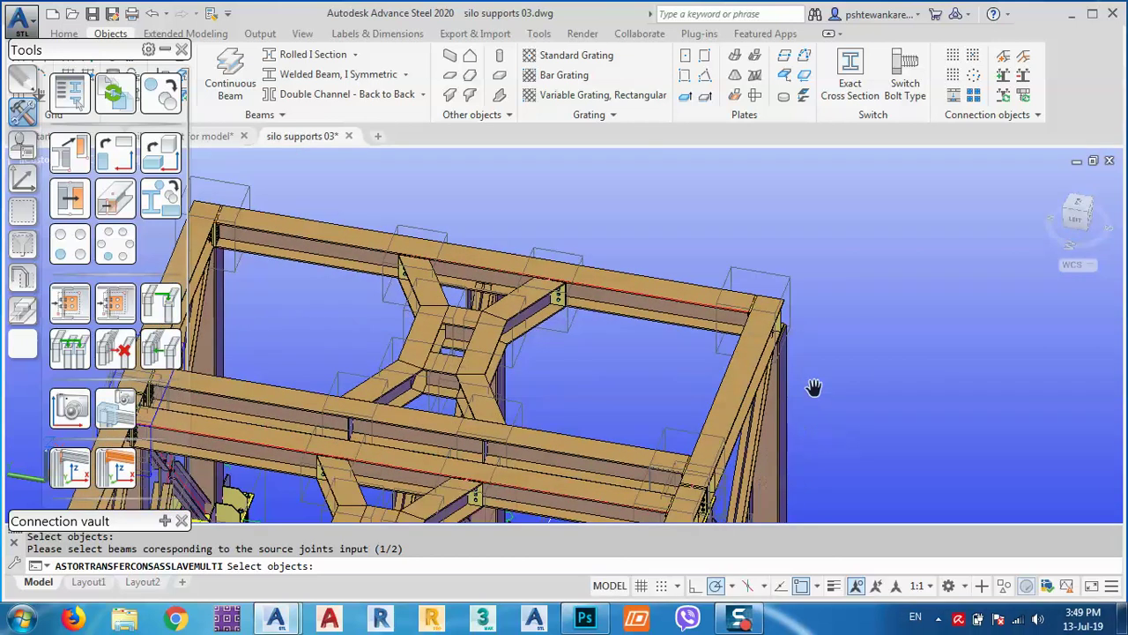
pyautogui.click(726, 436)
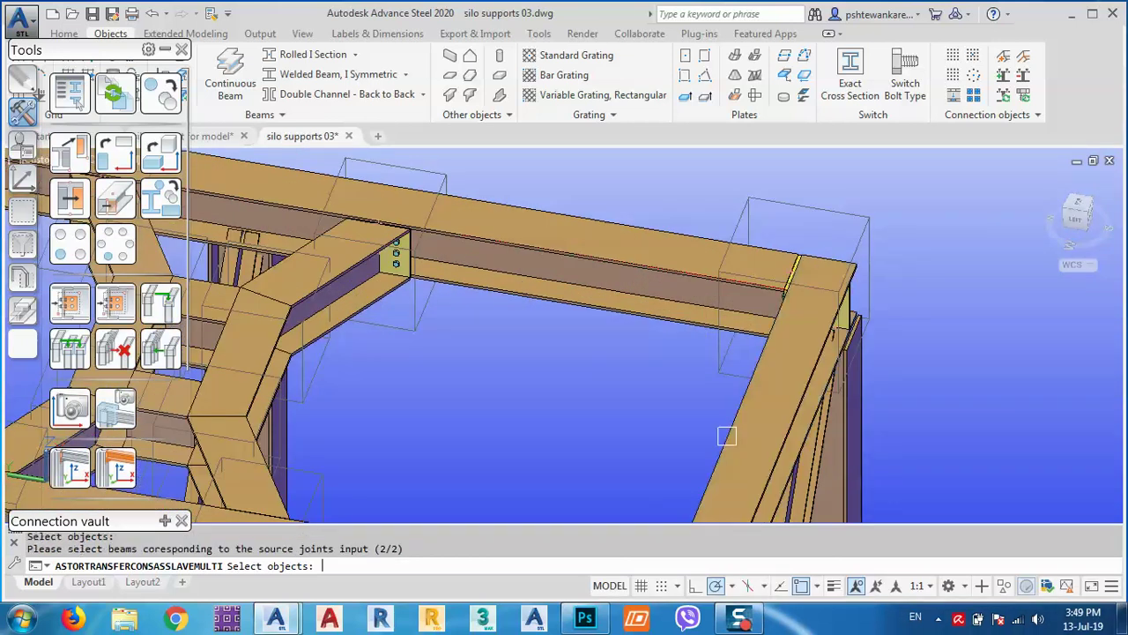
pyautogui.click(840, 454)
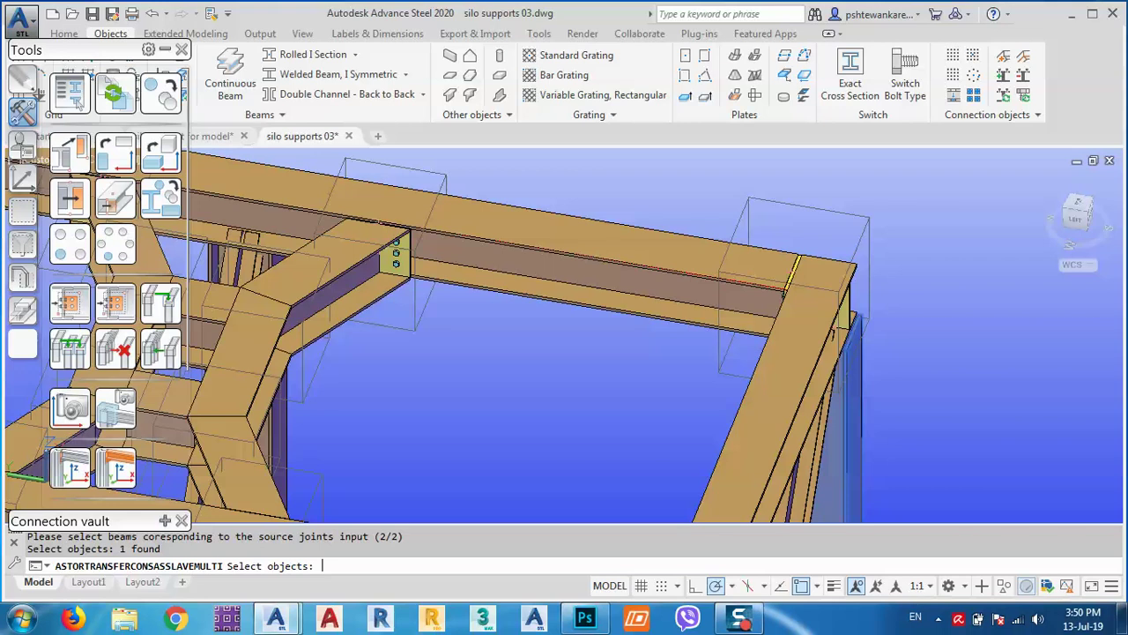
pyautogui.press('Return')
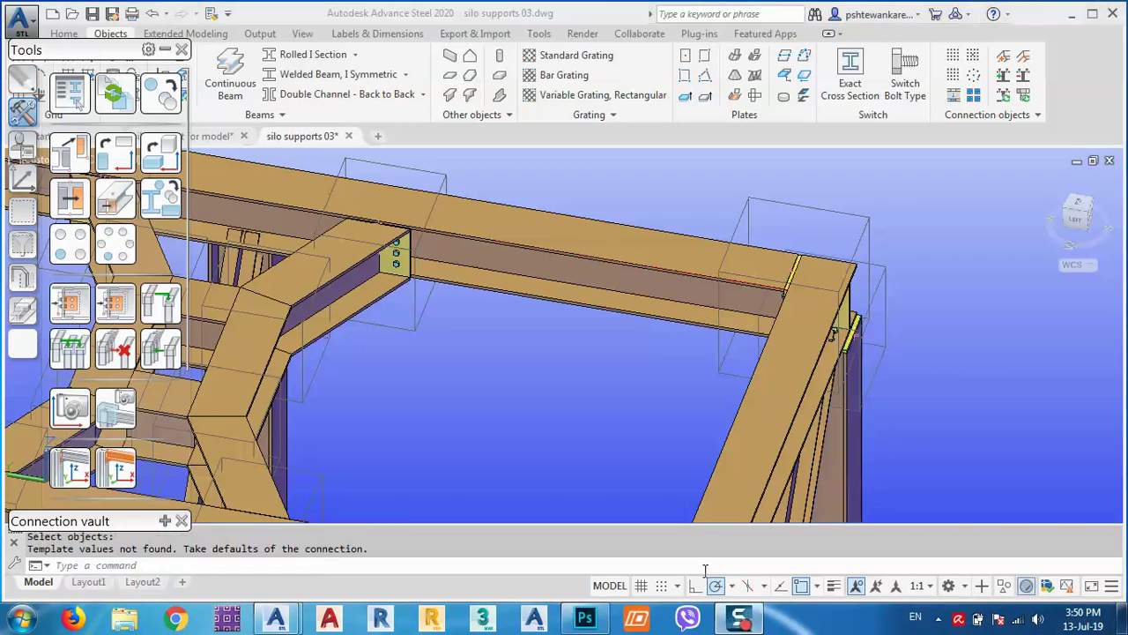
# Transfer the front-right corner's cap plate joint as a slave to the rear-right corner, using the long rear top beam and the corner column
pyautogui.click(74, 350)
pyautogui.scroll(5, 819, 321)
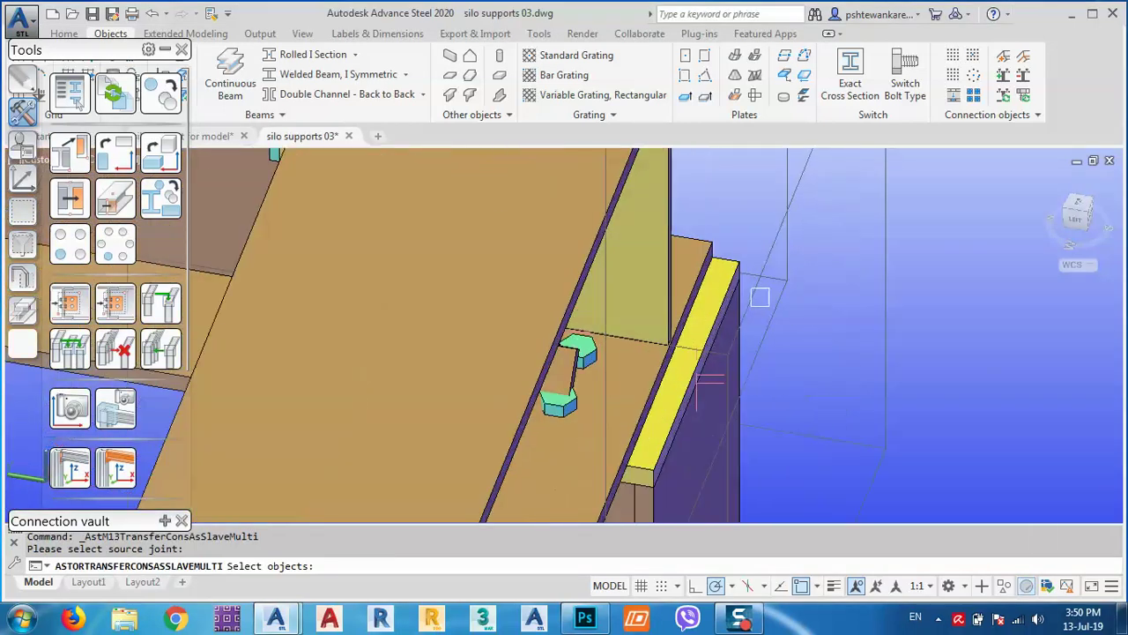
pyautogui.click(714, 289)
pyautogui.press('Return')
pyautogui.scroll(-5, 772, 293)
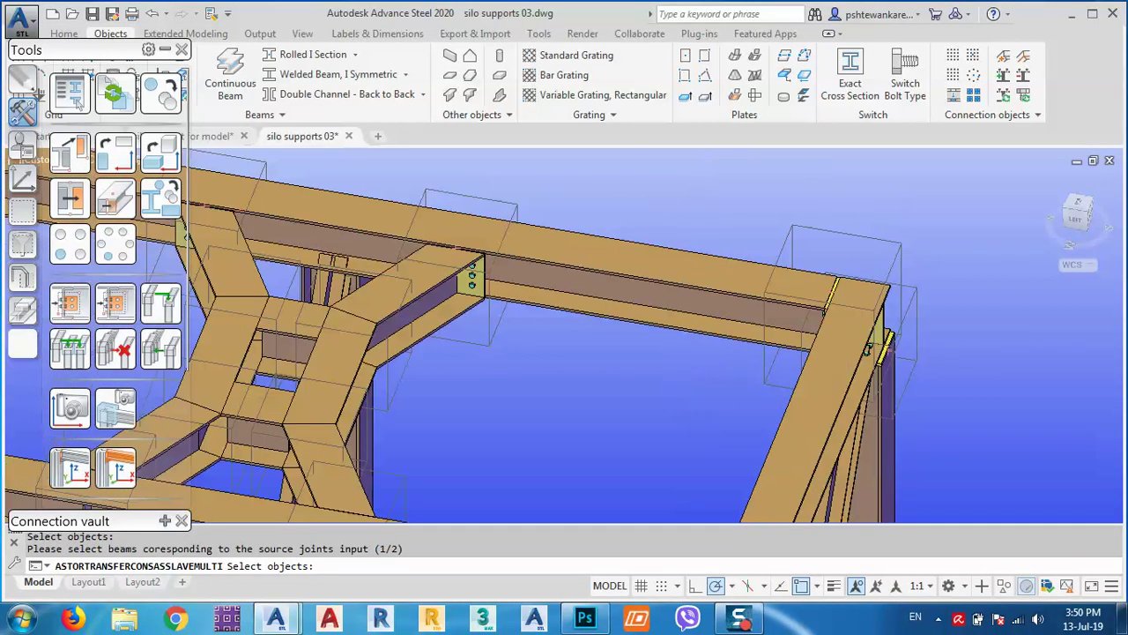
pyautogui.scroll(-5, 932, 346)
pyautogui.scroll(6, 604, 314)
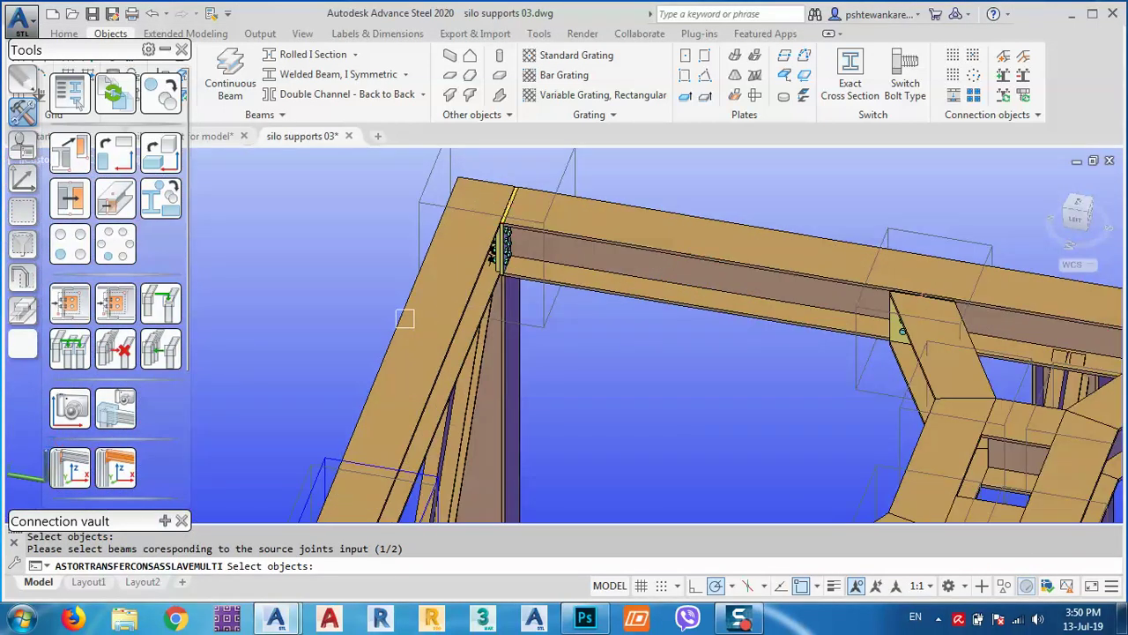
pyautogui.click(405, 319)
pyautogui.press('Return')
pyautogui.click(496, 389)
pyautogui.press('Return')
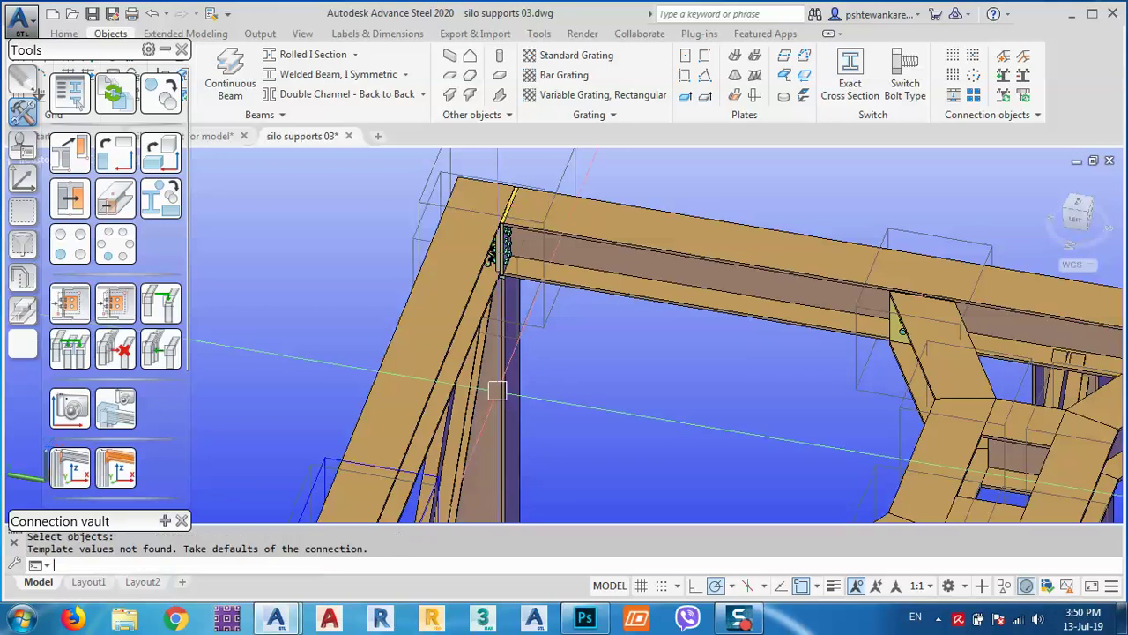
# Switch the whole silo support frame to an isometric view and save the drawing
pyautogui.scroll(-10, 617, 344)
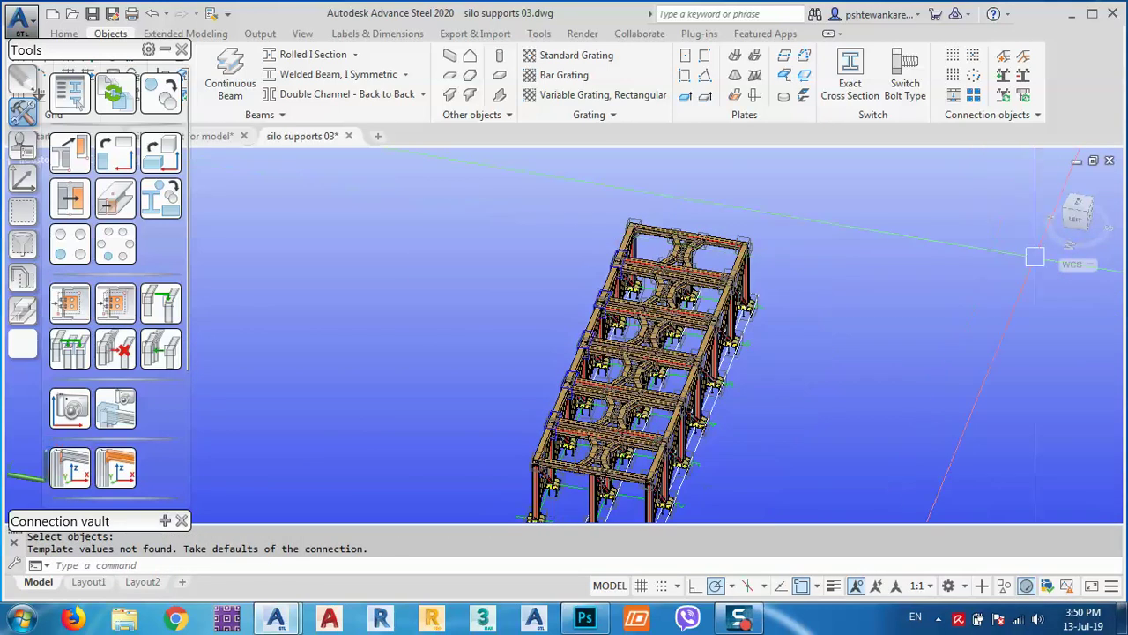
pyautogui.click(1074, 201)
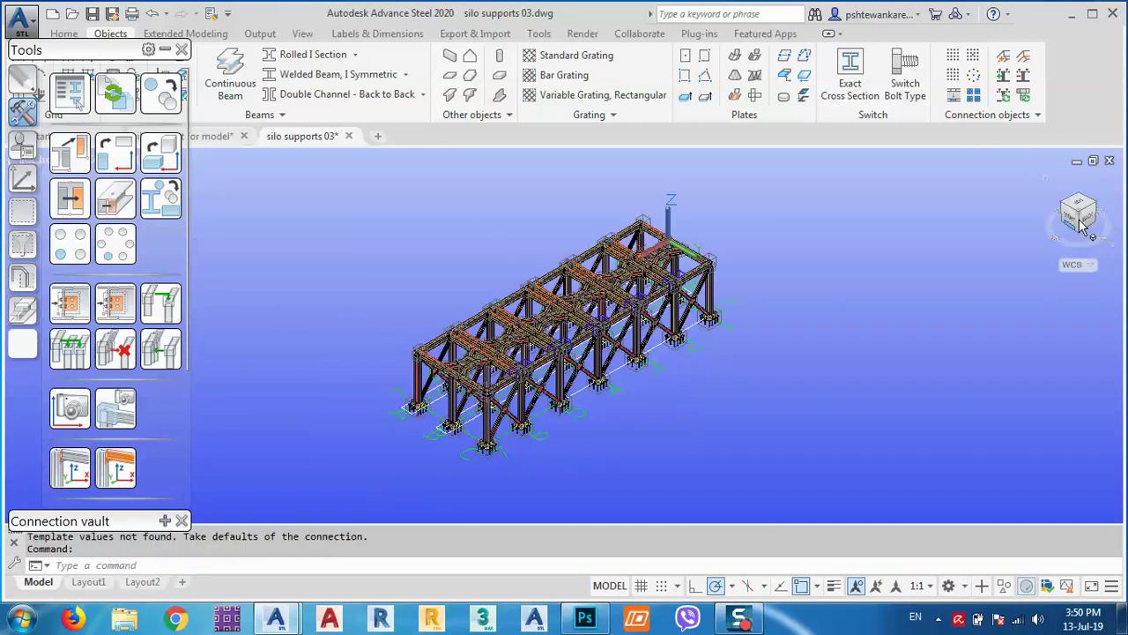
pyautogui.click(1080, 201)
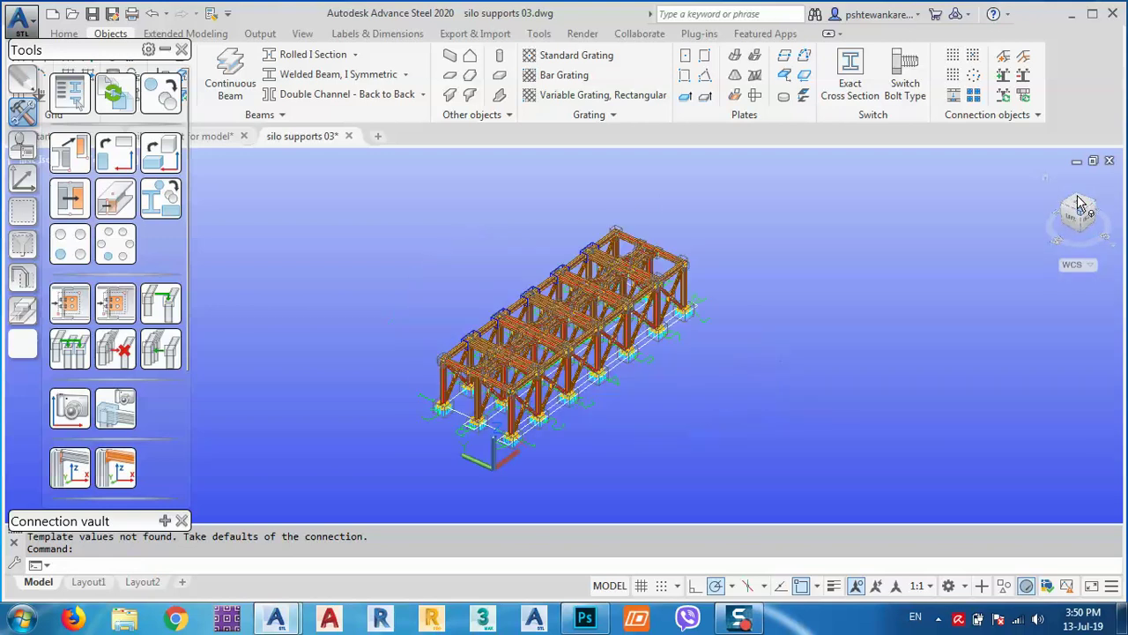
pyautogui.scroll(8, 453, 450)
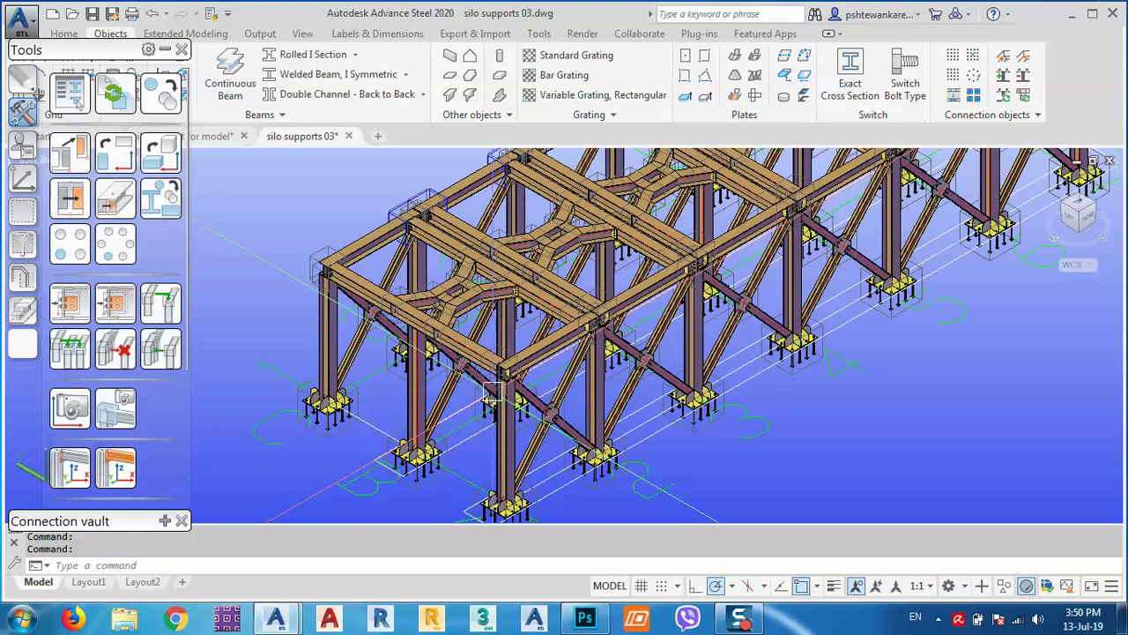
pyautogui.scroll(3, 494, 385)
pyautogui.scroll(-5, 709, 293)
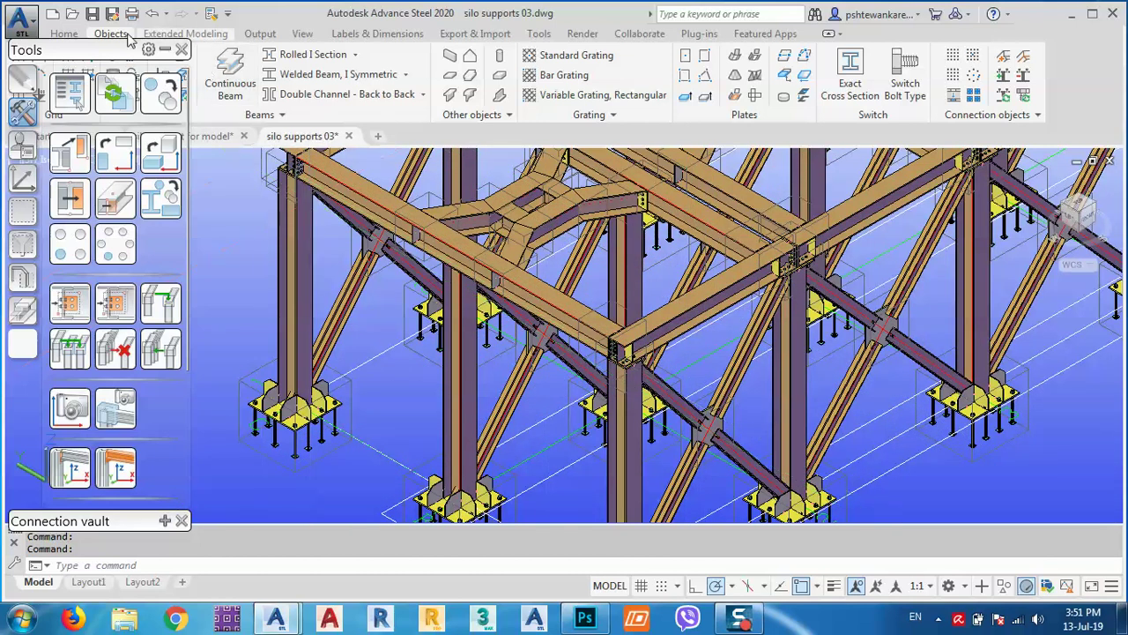
pyautogui.click(92, 14)
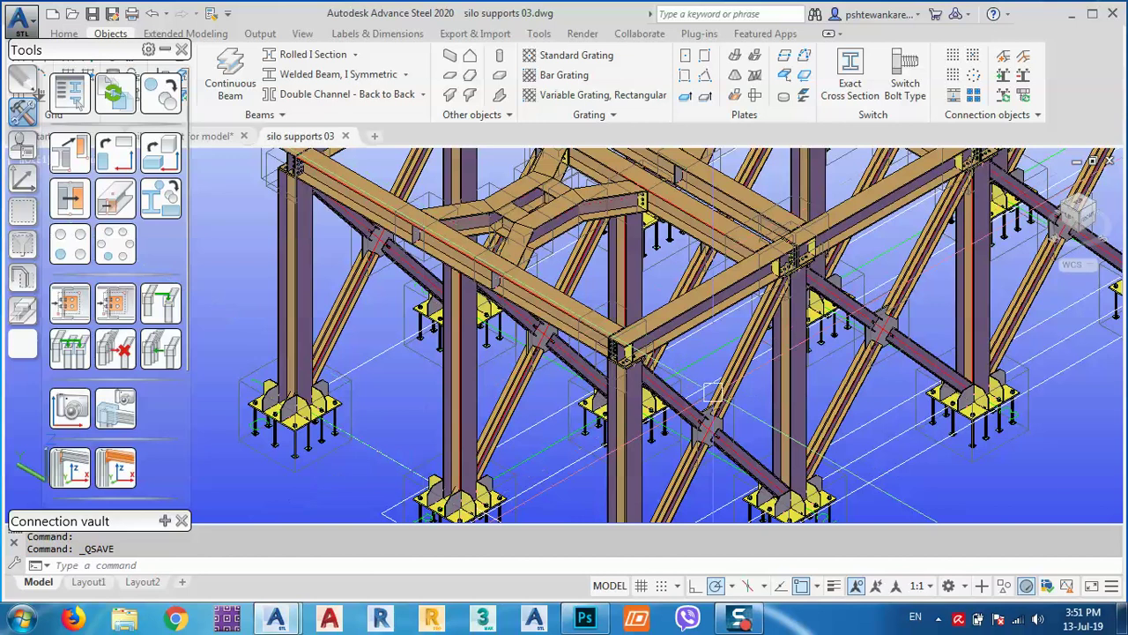
# Turn off the Anchors and Bolts layers in the layer properties
pyautogui.scroll(-2, 692, 423)
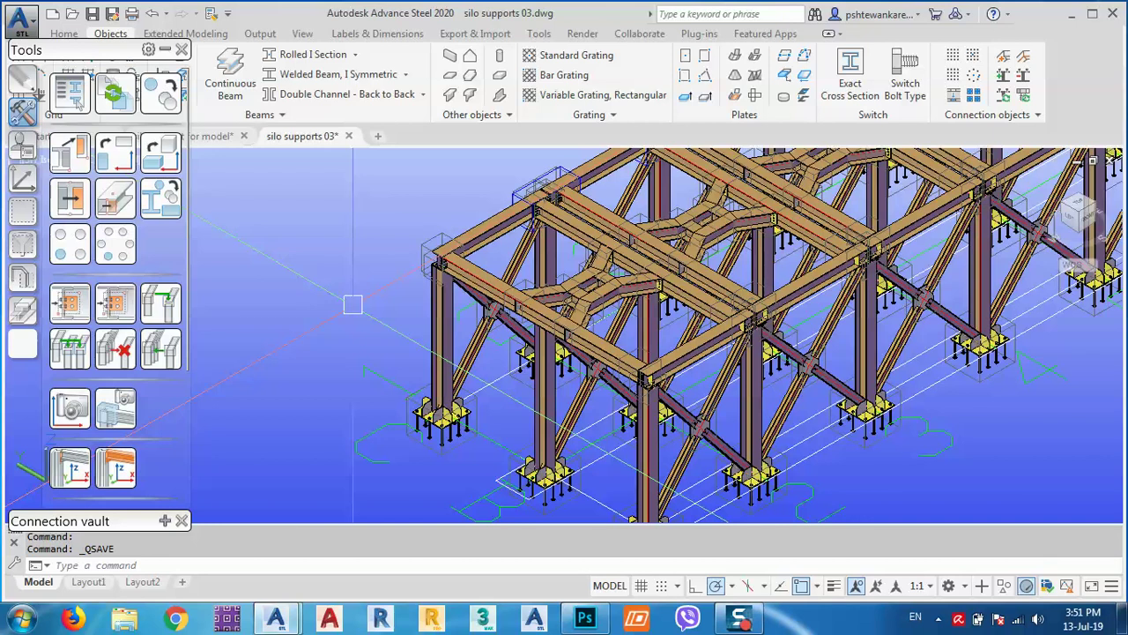
pyautogui.write('LA')
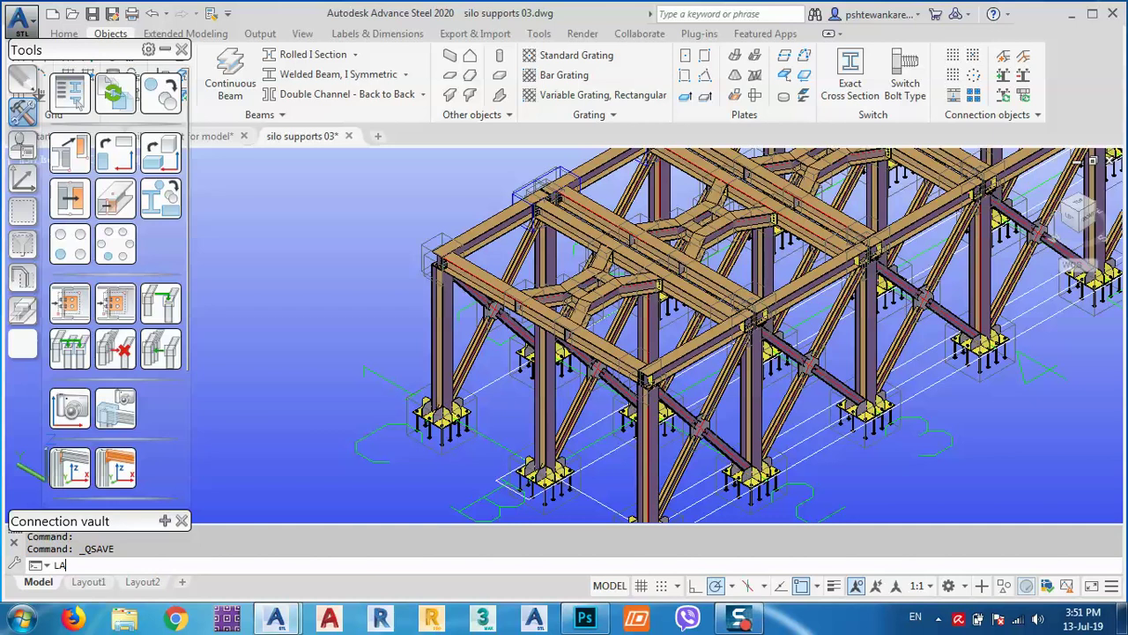
pyautogui.press('Return')
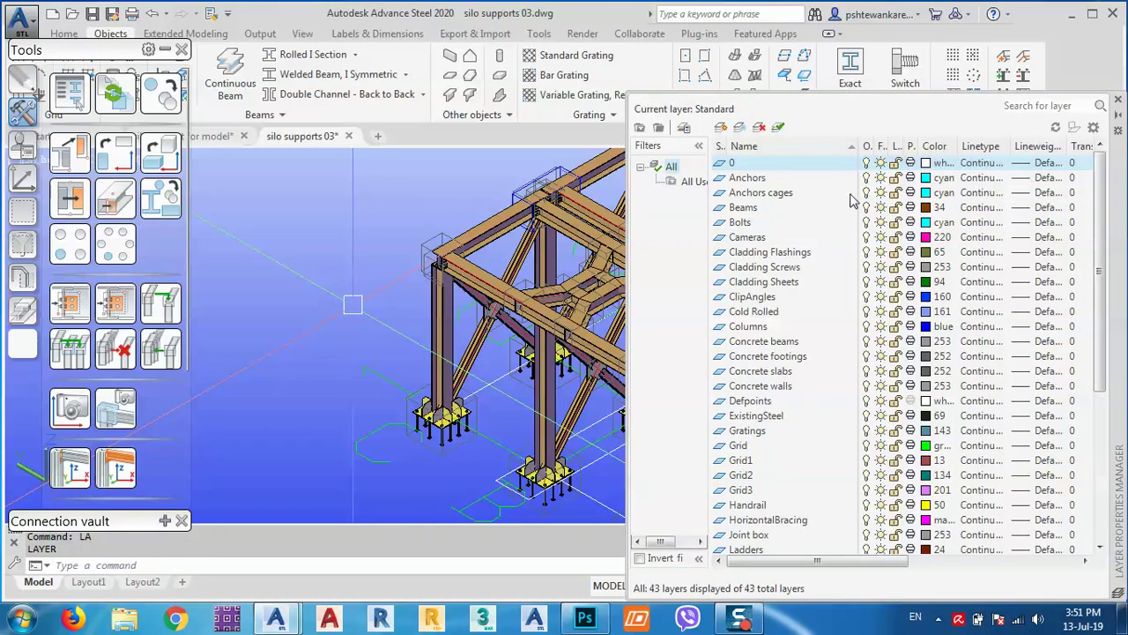
pyautogui.click(864, 178)
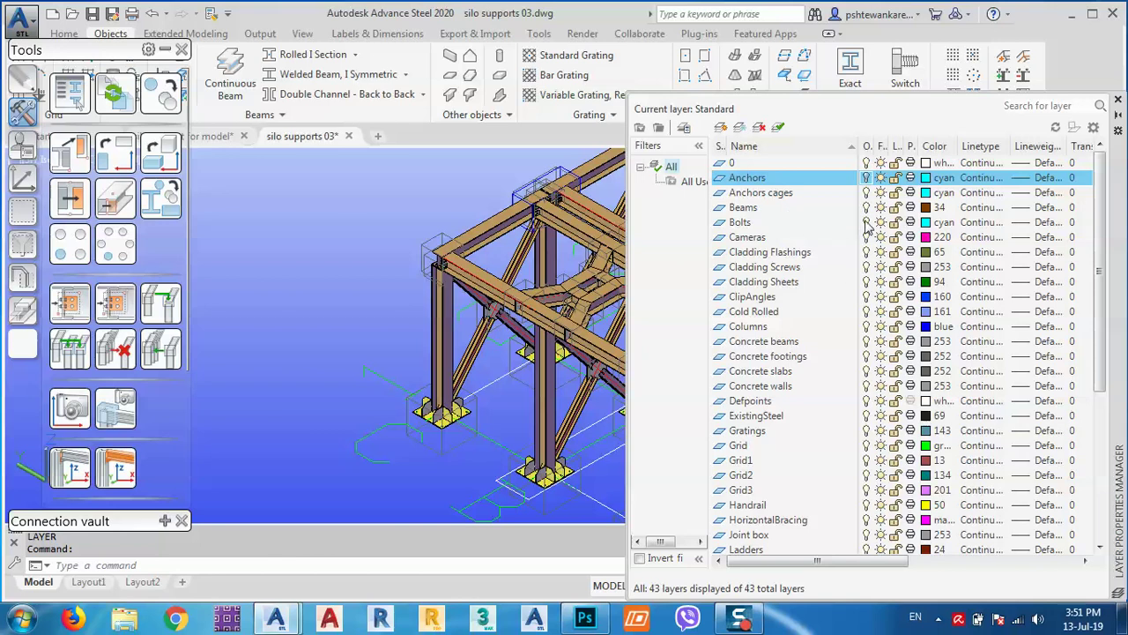
pyautogui.click(866, 224)
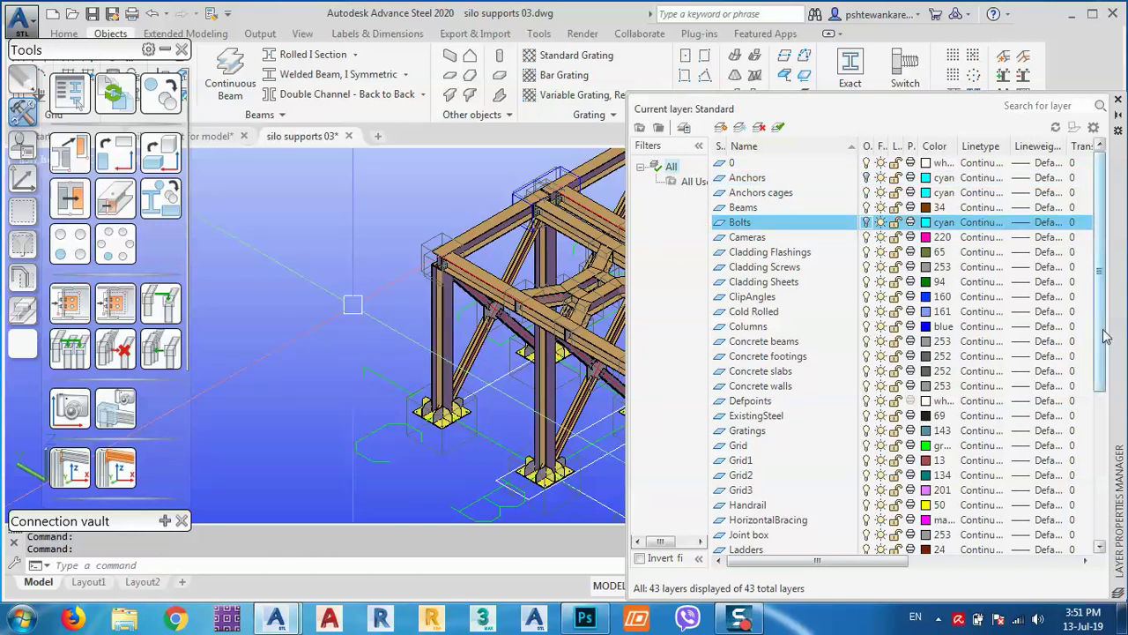
pyautogui.moveTo(1102, 336); pyautogui.dragTo(1094, 502)
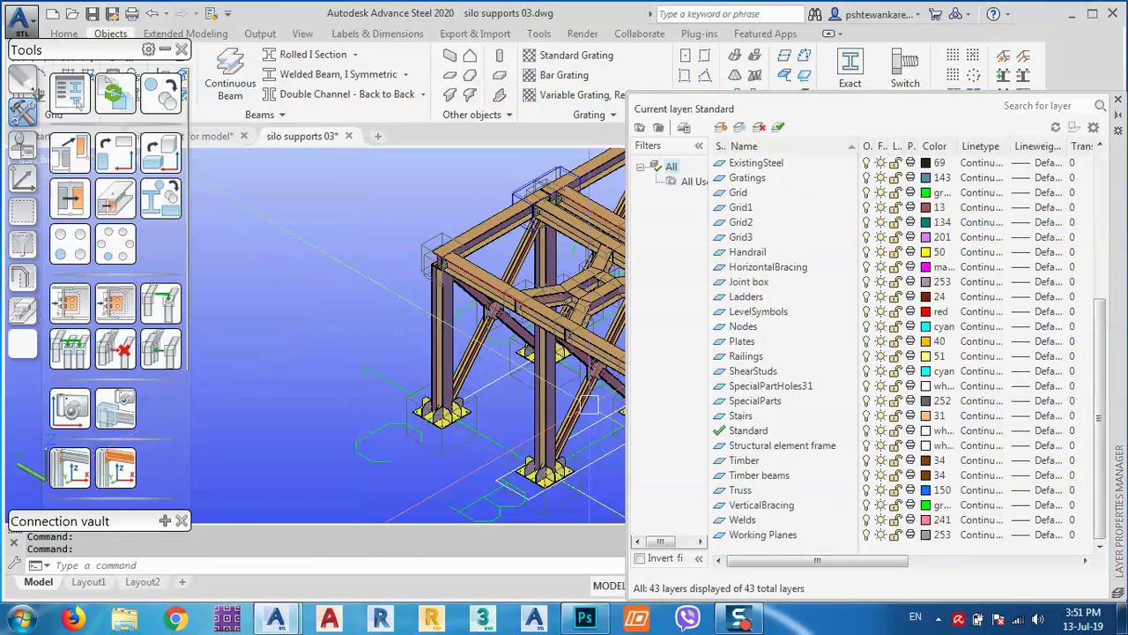
pyautogui.click(1117, 100)
# Examine the cap plate joints and the cross-bracing gusset plates along the long side of the frame
pyautogui.moveTo(615, 394); pyautogui.dragTo(493, 354, button='middle')
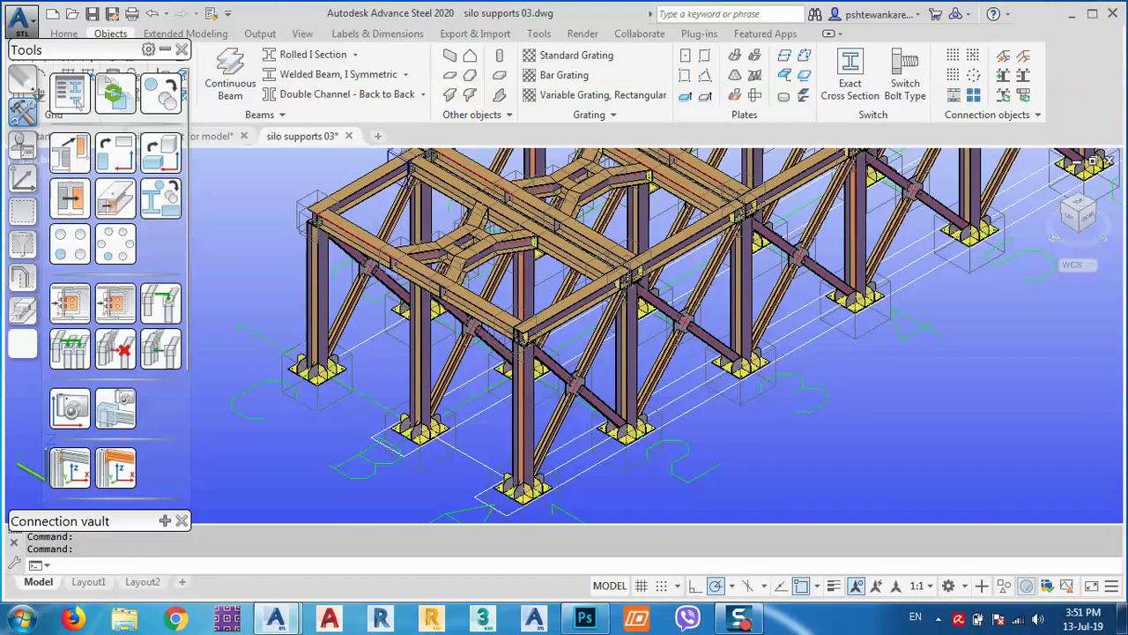
pyautogui.keyDown('shift'); pyautogui.moveTo(647, 377); pyautogui.dragTo(497, 372, button='middle'); pyautogui.keyUp('shift')
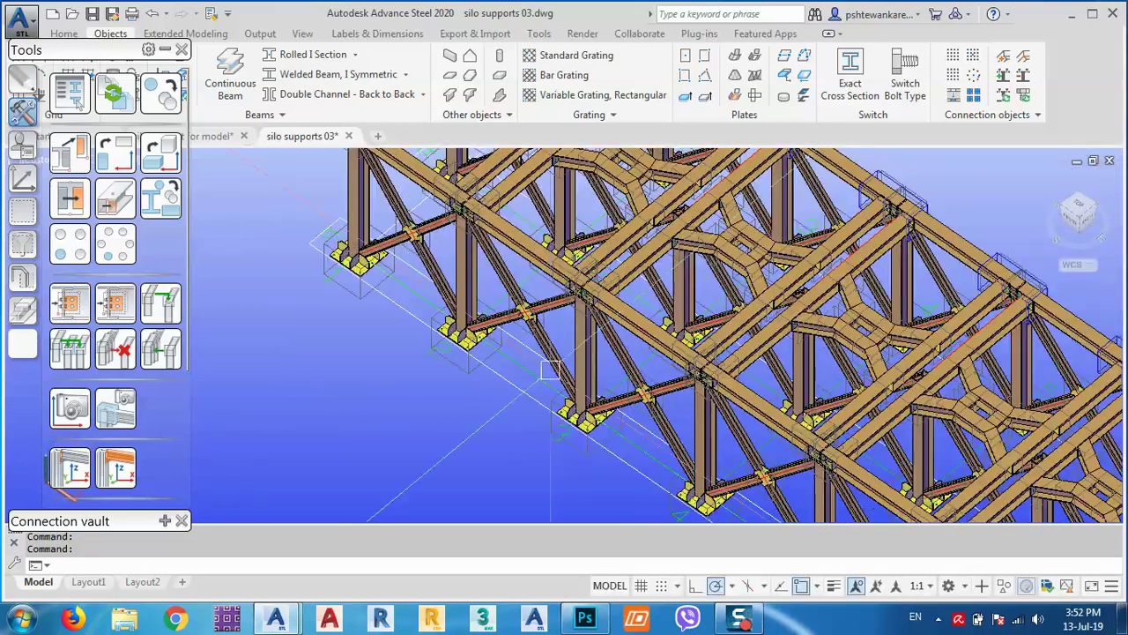
pyautogui.scroll(5, 690, 361)
pyautogui.scroll(4, 689, 365)
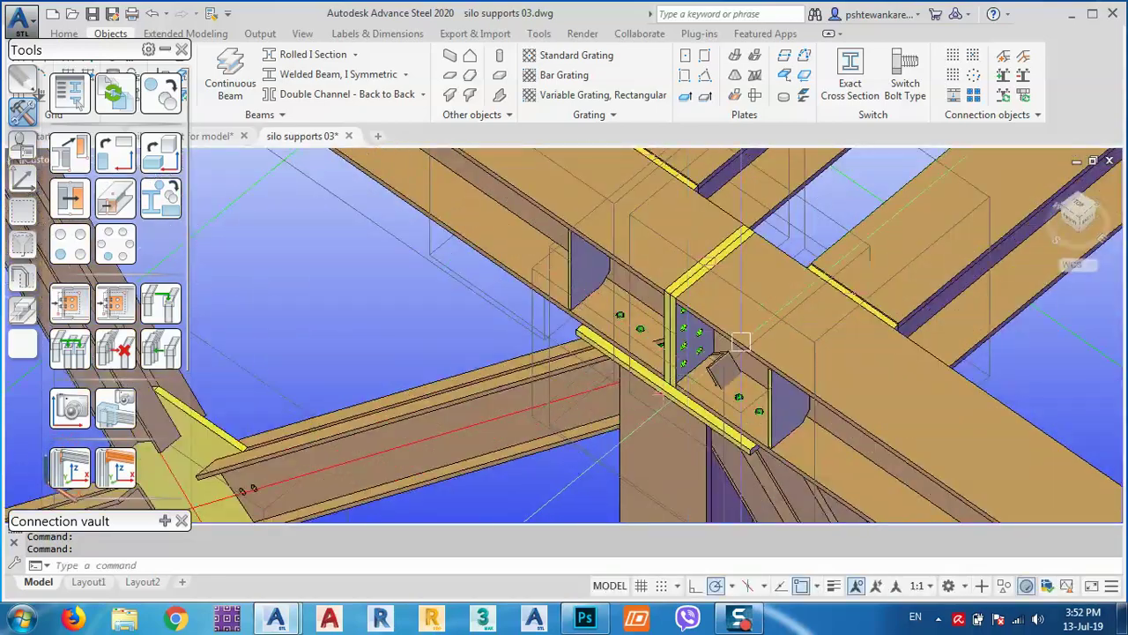
pyautogui.scroll(-5, 739, 343)
pyautogui.keyDown('shift'); pyautogui.moveTo(735, 347); pyautogui.dragTo(690, 348, button='middle'); pyautogui.keyUp('shift')
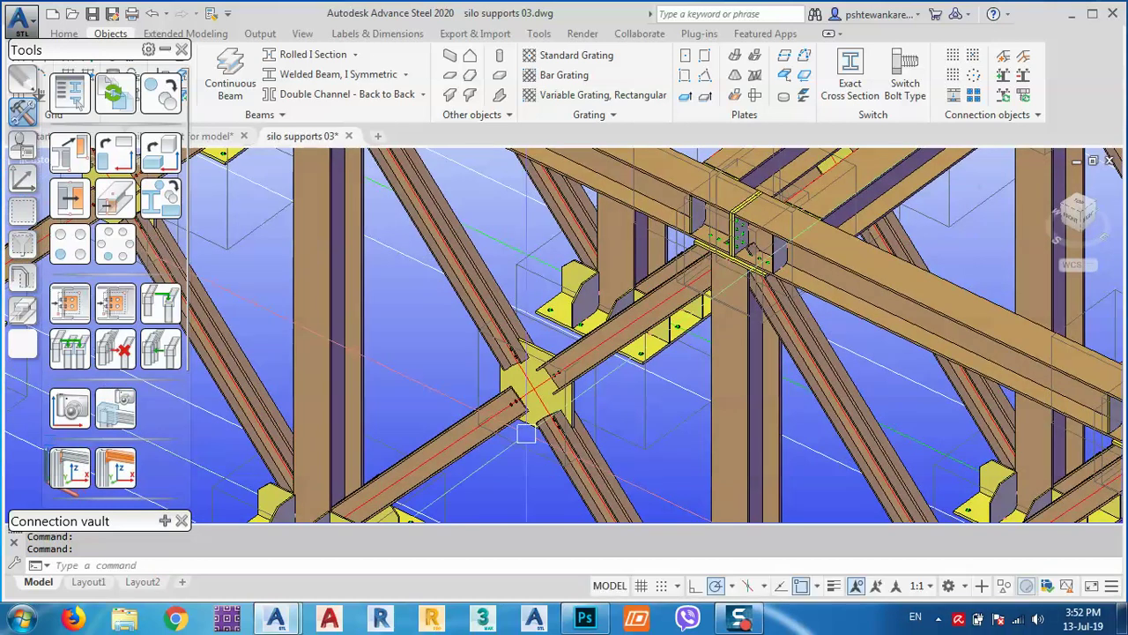
pyautogui.scroll(4, 617, 353)
pyautogui.scroll(-8, 627, 321)
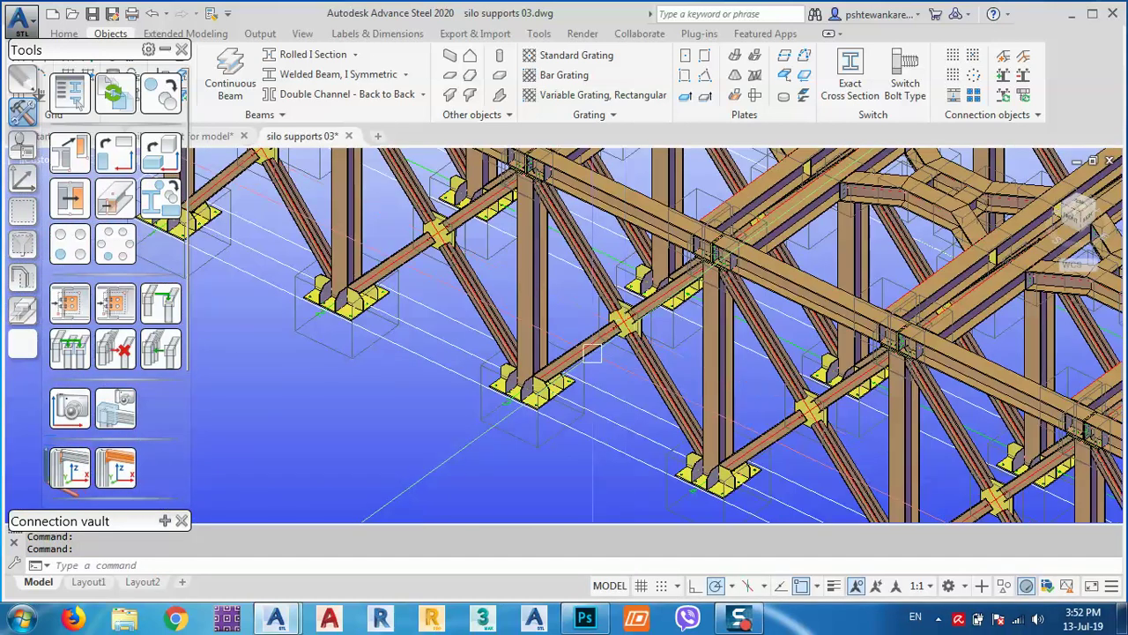
pyautogui.scroll(-6, 627, 321)
pyautogui.scroll(5, 598, 346)
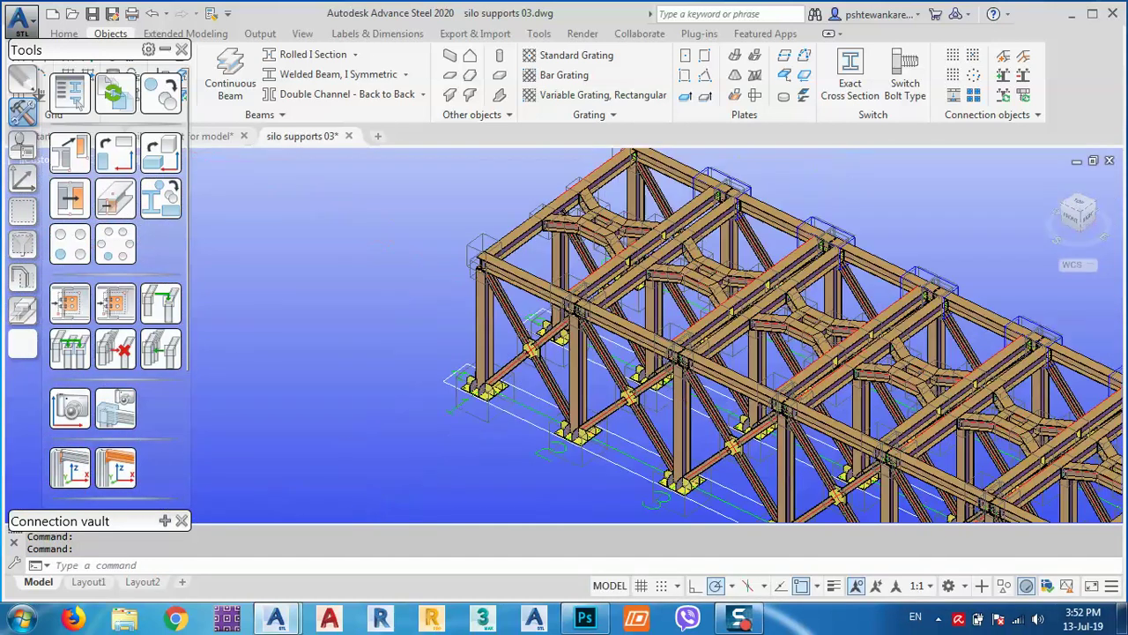
# Examine the corner column's cap plate joint, the neighbouring base plates and the top beams across the whole frame
pyautogui.scroll(5, 413, 295)
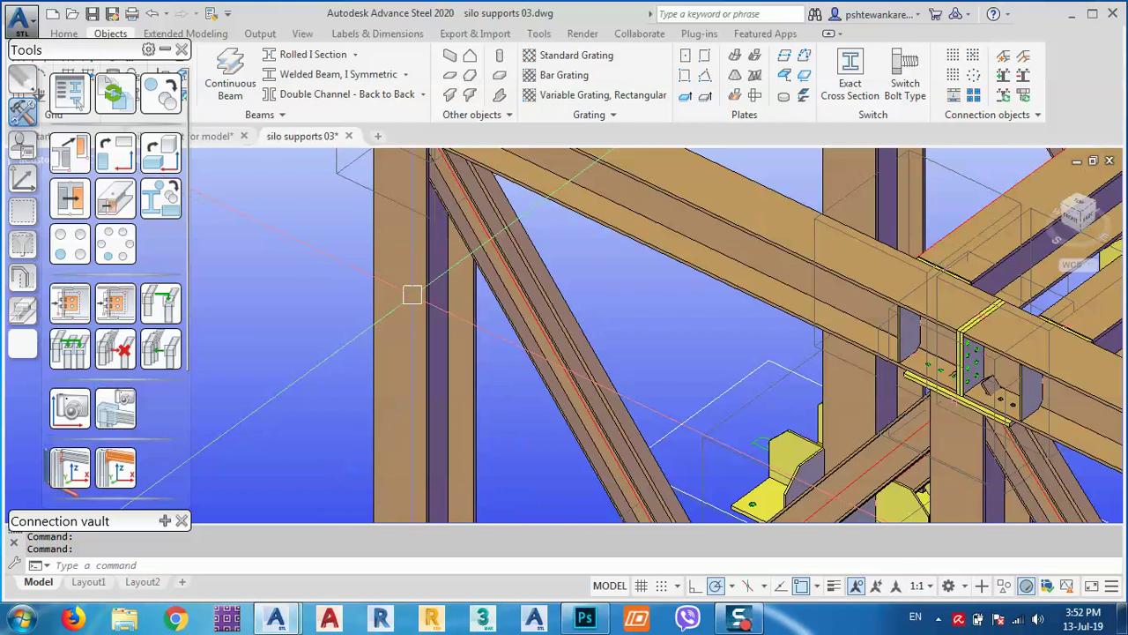
pyautogui.moveTo(432, 269); pyautogui.dragTo(440, 372, button='middle')
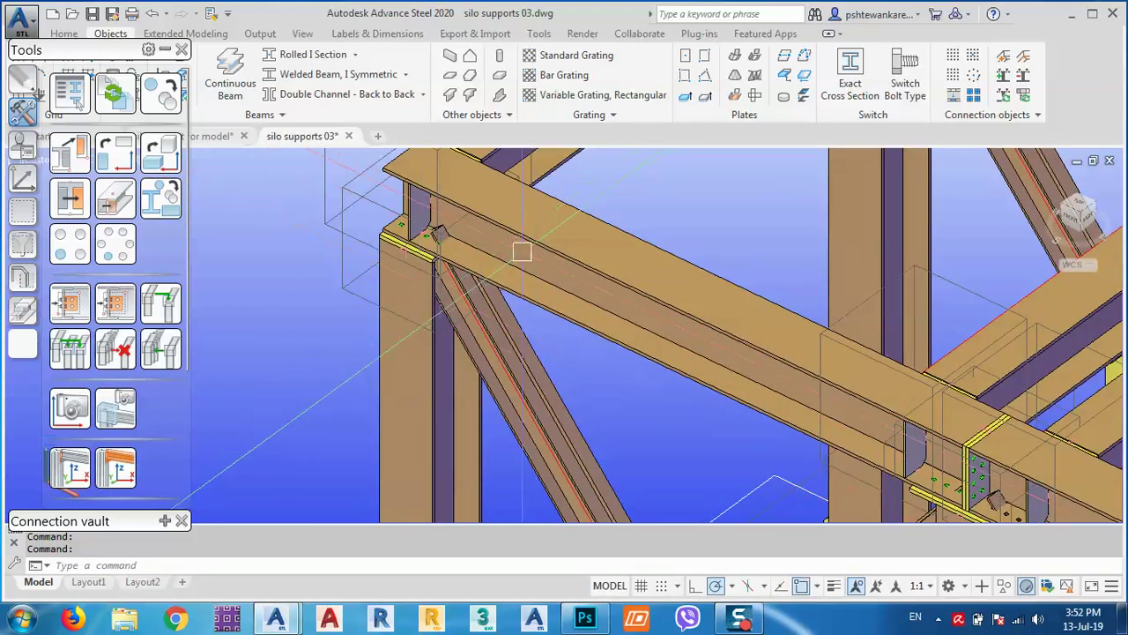
pyautogui.scroll(-3, 461, 294)
pyautogui.scroll(-2, 522, 407)
pyautogui.moveTo(527, 412); pyautogui.dragTo(399, 217, button='middle')
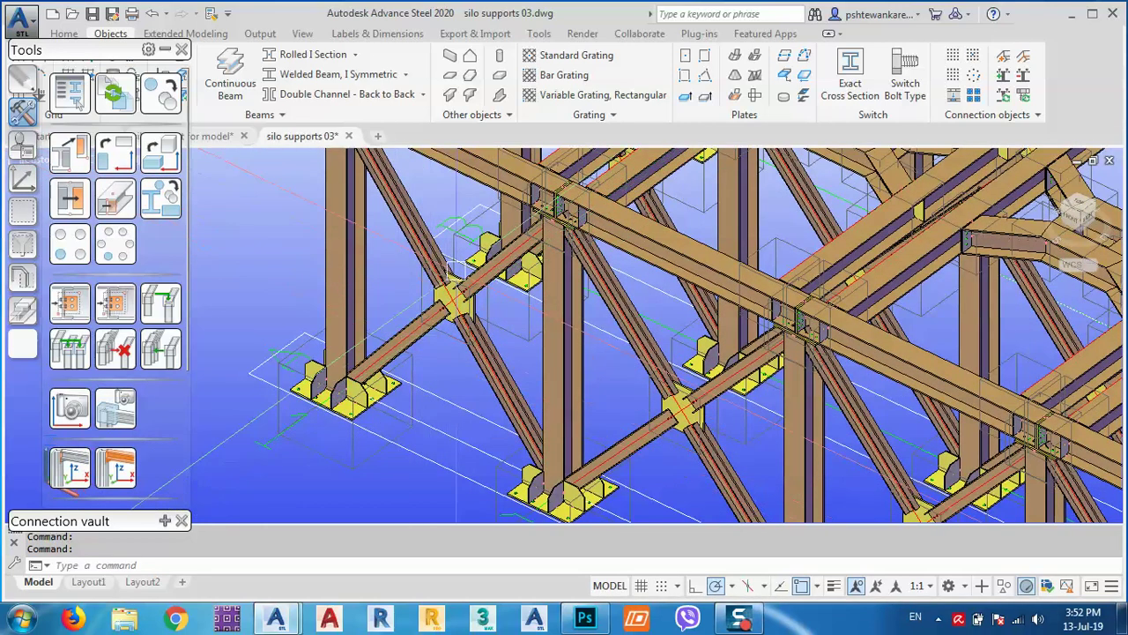
pyautogui.scroll(-2, 398, 342)
pyautogui.moveTo(514, 205); pyautogui.dragTo(532, 338, button='middle')
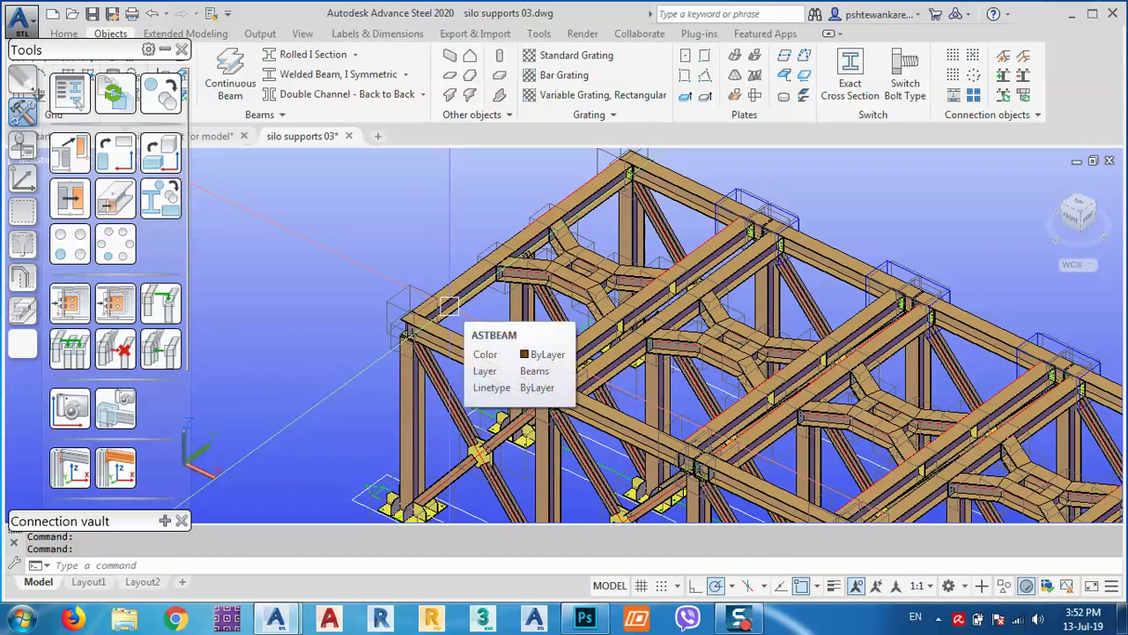
pyautogui.scroll(2, 465, 284)
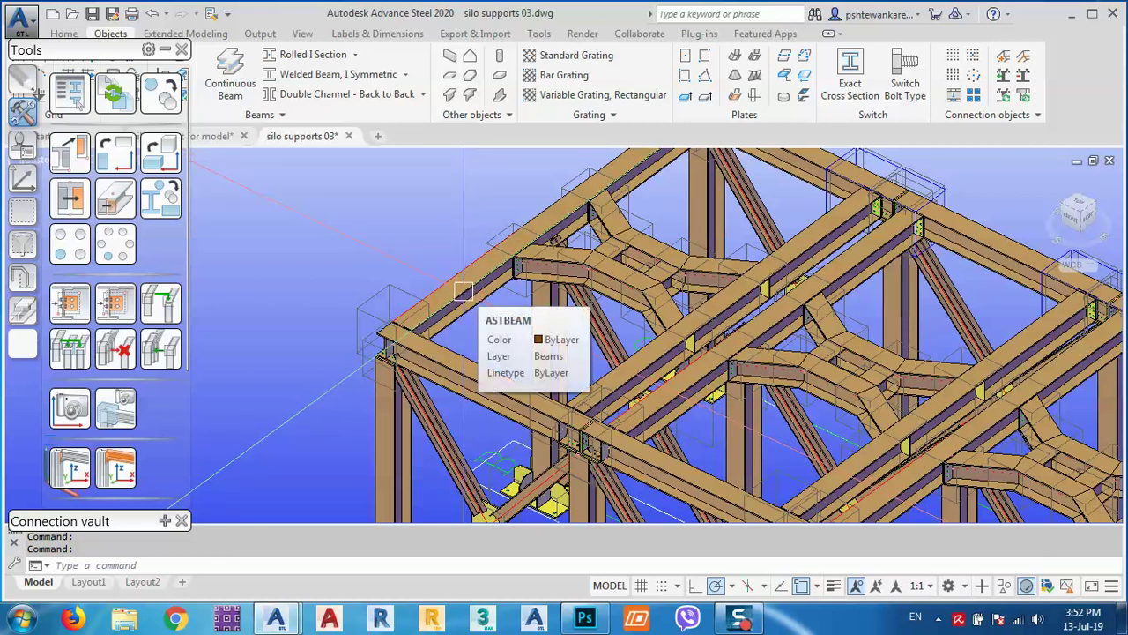
pyautogui.moveTo(873, 419); pyautogui.dragTo(608, 310, button='middle')
pyautogui.scroll(-5, 732, 379)
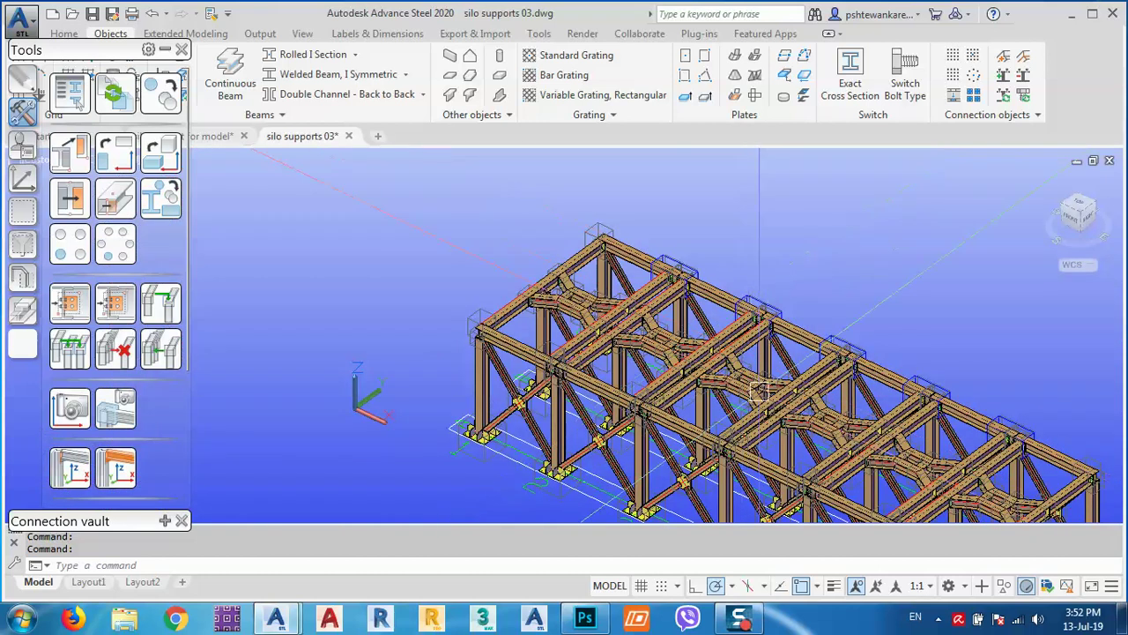
pyautogui.moveTo(834, 431); pyautogui.dragTo(693, 302)
pyautogui.press('Escape')
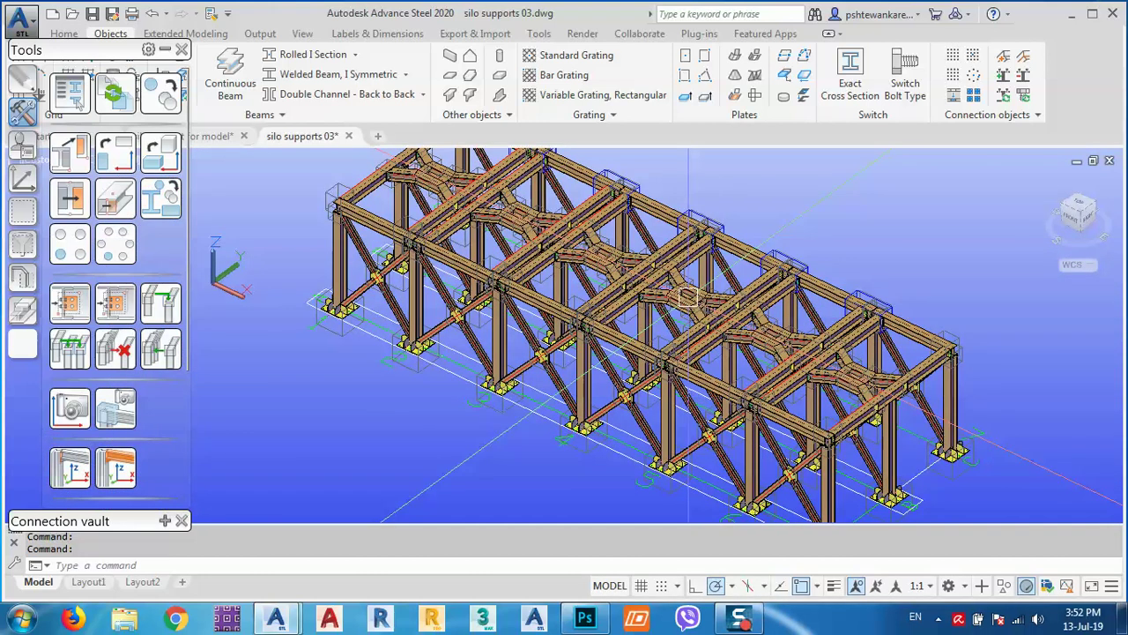
pyautogui.moveTo(740, 622)
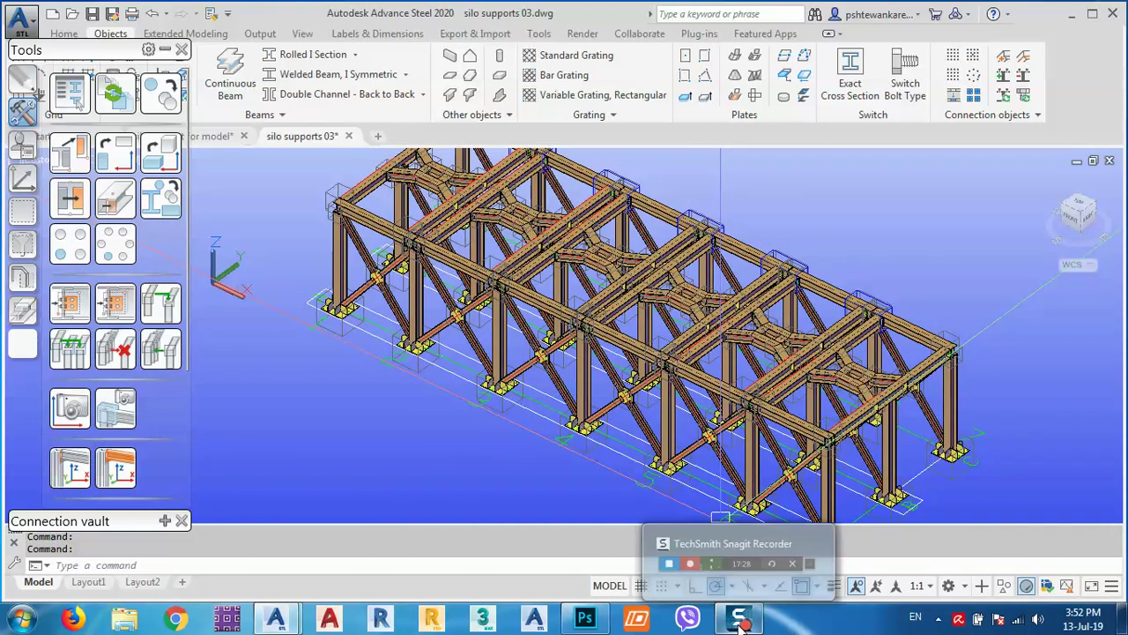